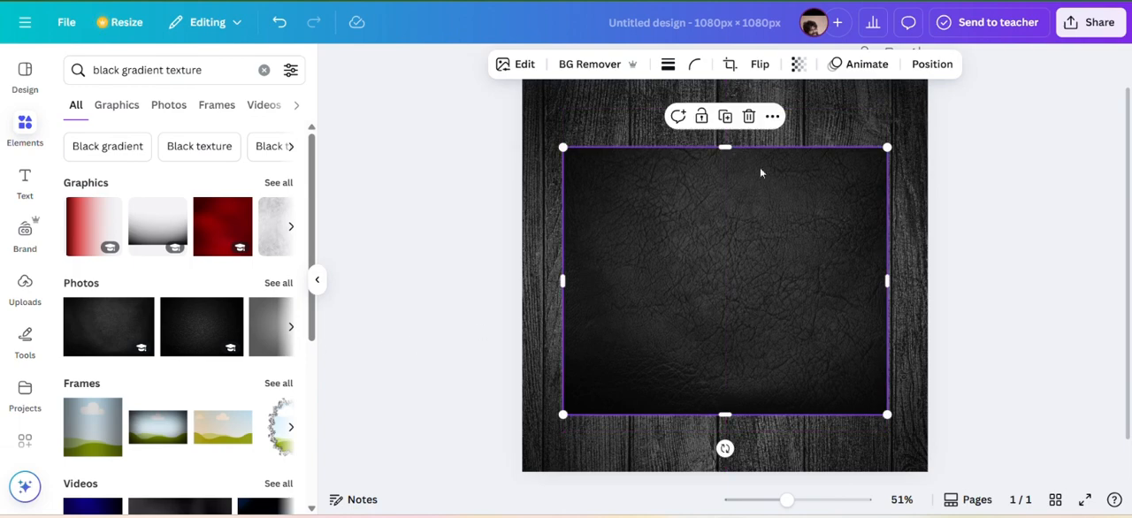
Delete the black leather photo and add the dark studio backdrop photo from the black gradient texture photo results.
click(750, 121)
click(276, 283)
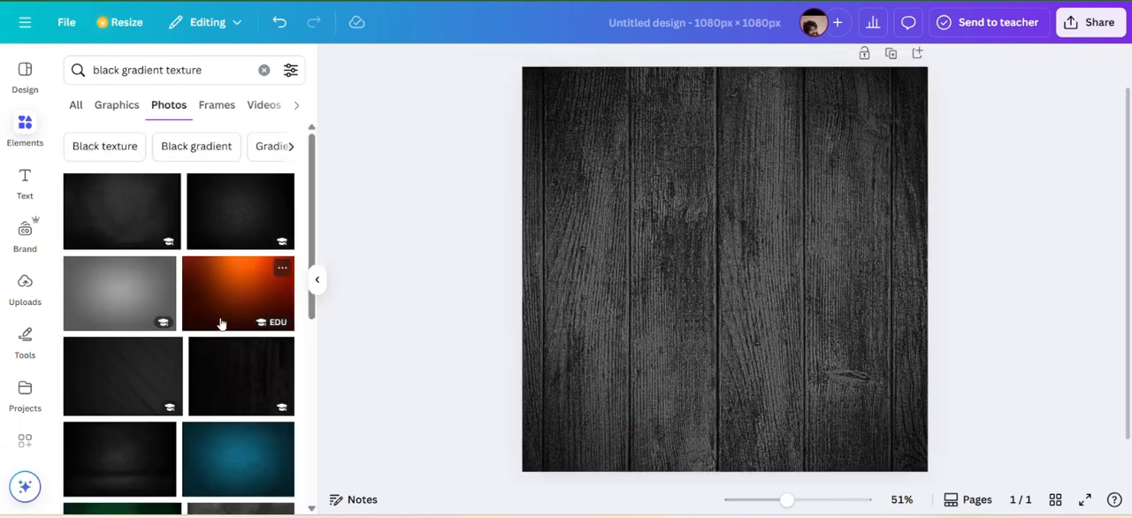
scroll(221, 324, down, 1)
scroll(221, 324, down, 5)
scroll(221, 325, up, 4)
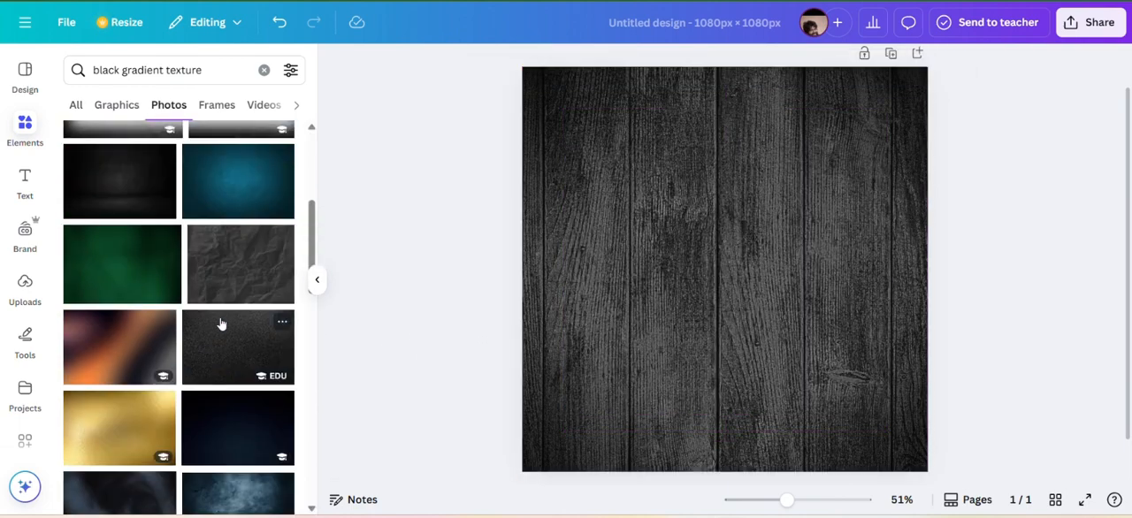
click(136, 293)
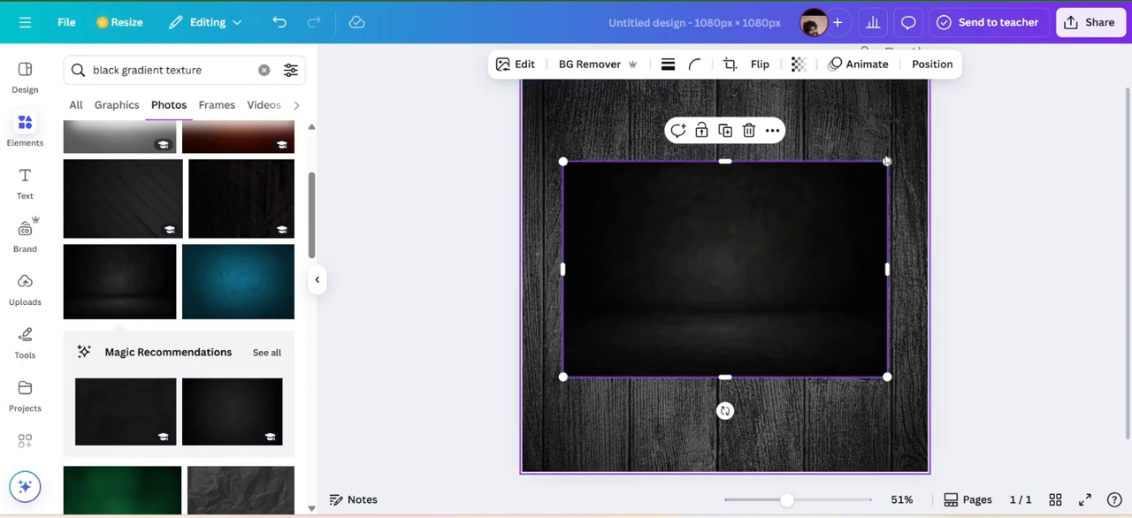
Move and enlarge the dark studio photo so it covers the whole square page.
drag(887, 161, 949, 119)
drag(814, 194, 773, 140)
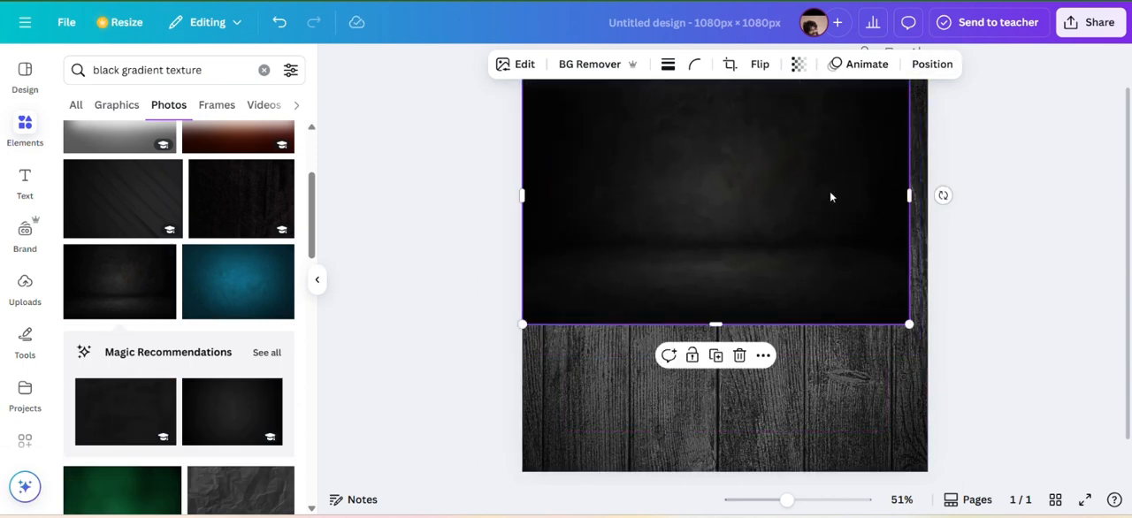
drag(905, 314, 934, 322)
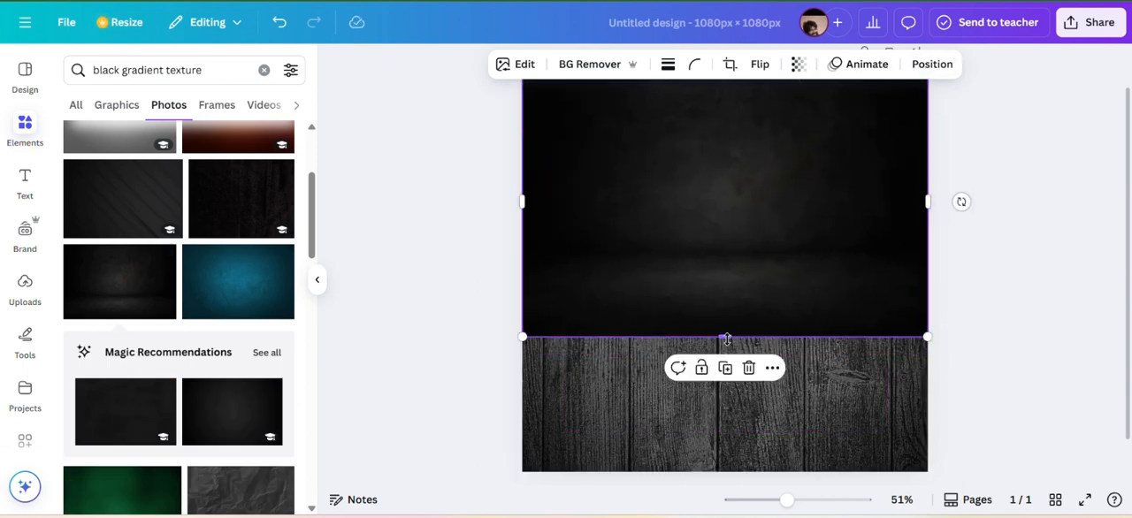
drag(725, 338, 728, 471)
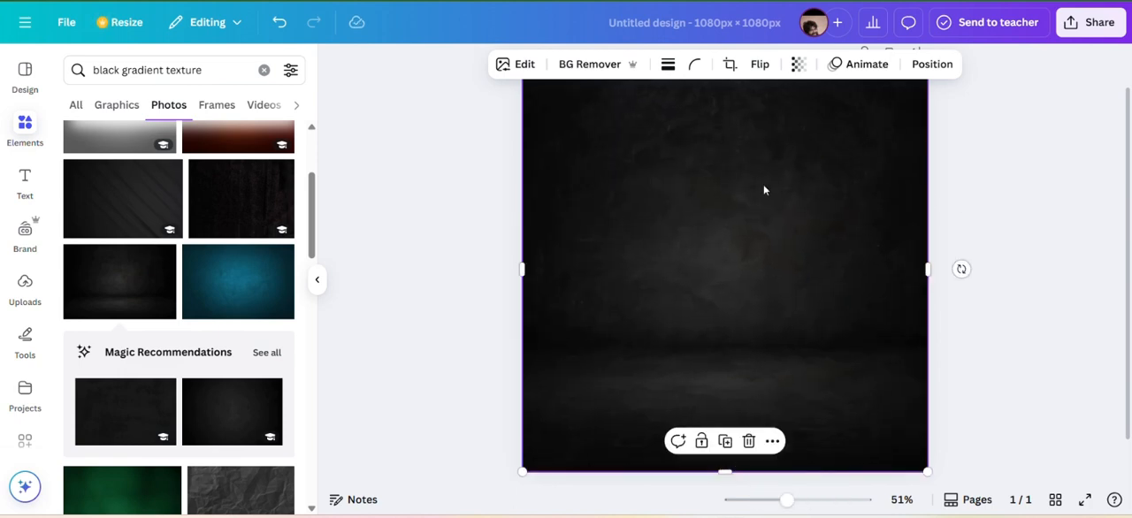
Reduce the dark photo's opacity so the wooden planks underneath show through.
click(797, 68)
drag(833, 125, 874, 132)
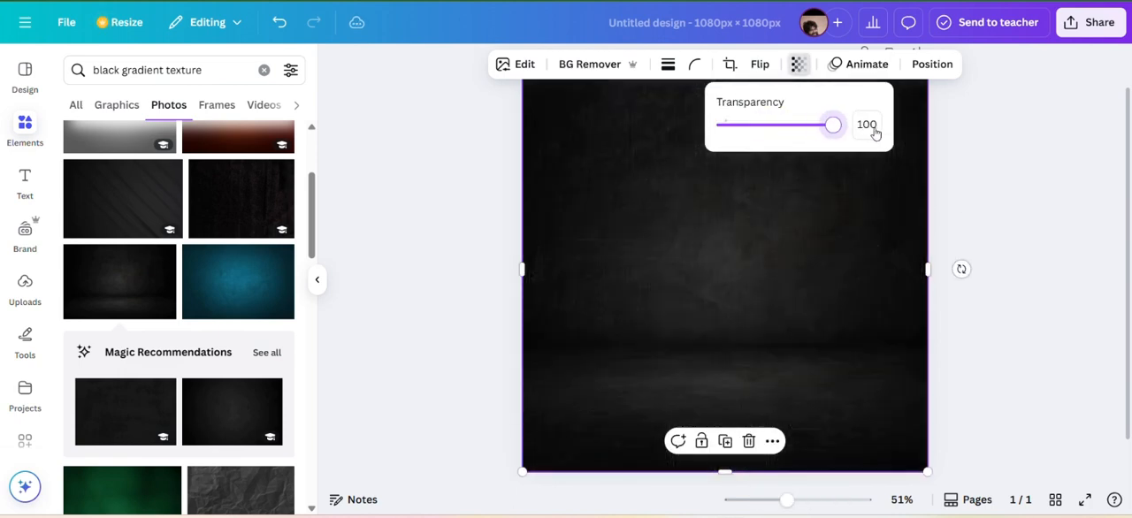
click(1025, 137)
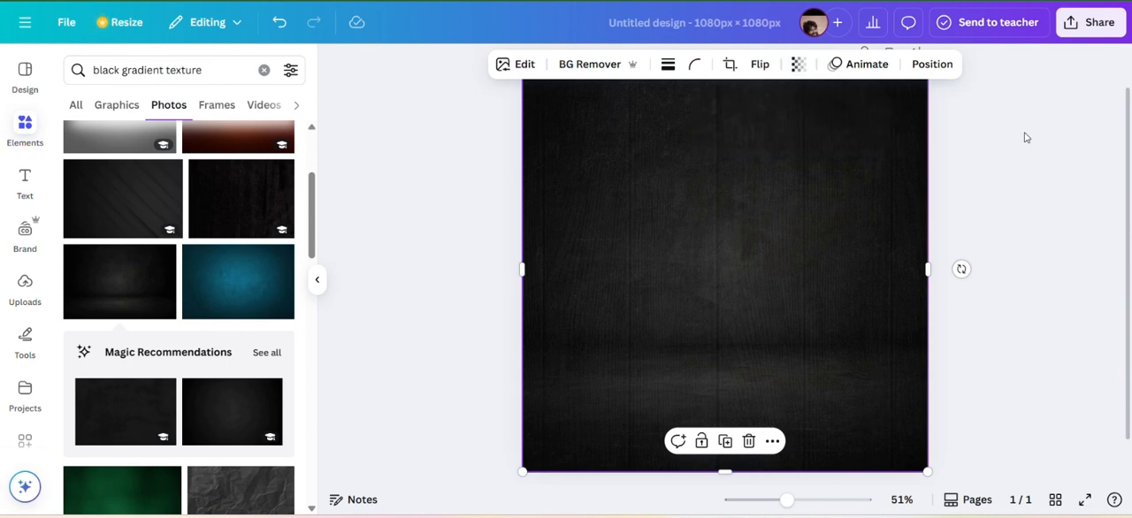
Search the elements for "light black gradient" and add the first black fade graphic.
click(264, 69)
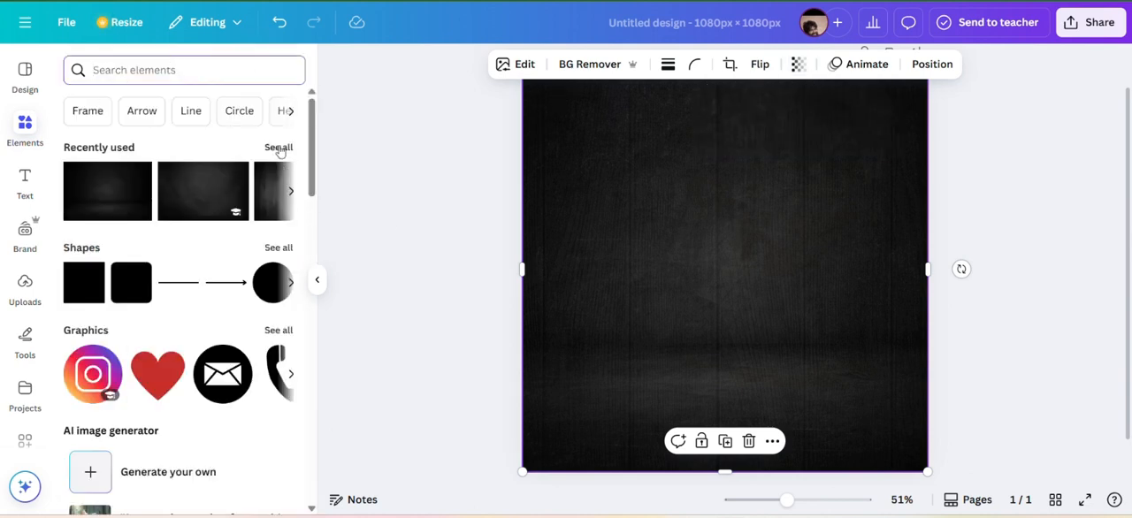
click(279, 147)
scroll(177, 301, down, 4)
scroll(177, 301, up, 4)
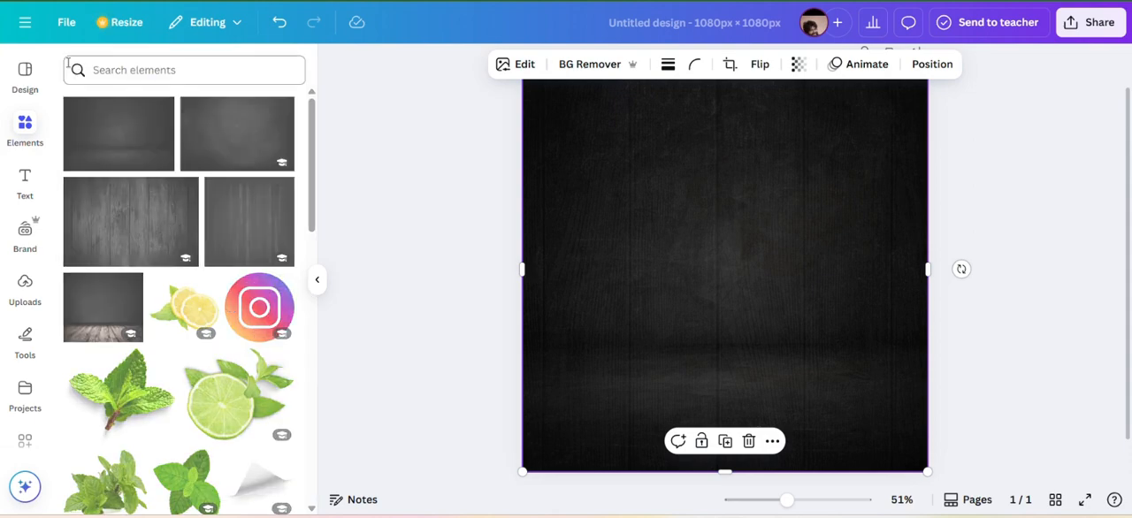
click(139, 69)
text(black gradient)
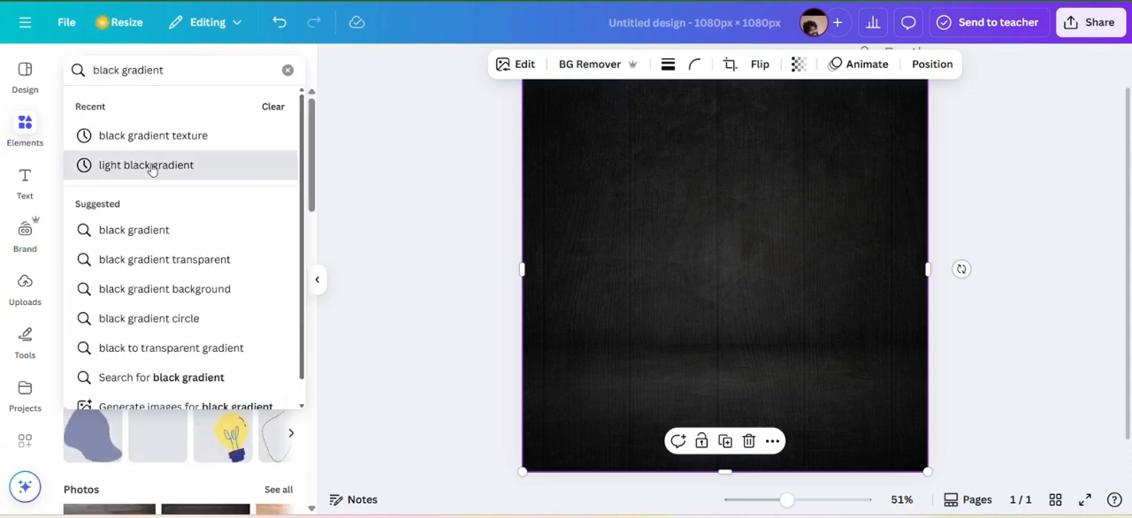
click(151, 167)
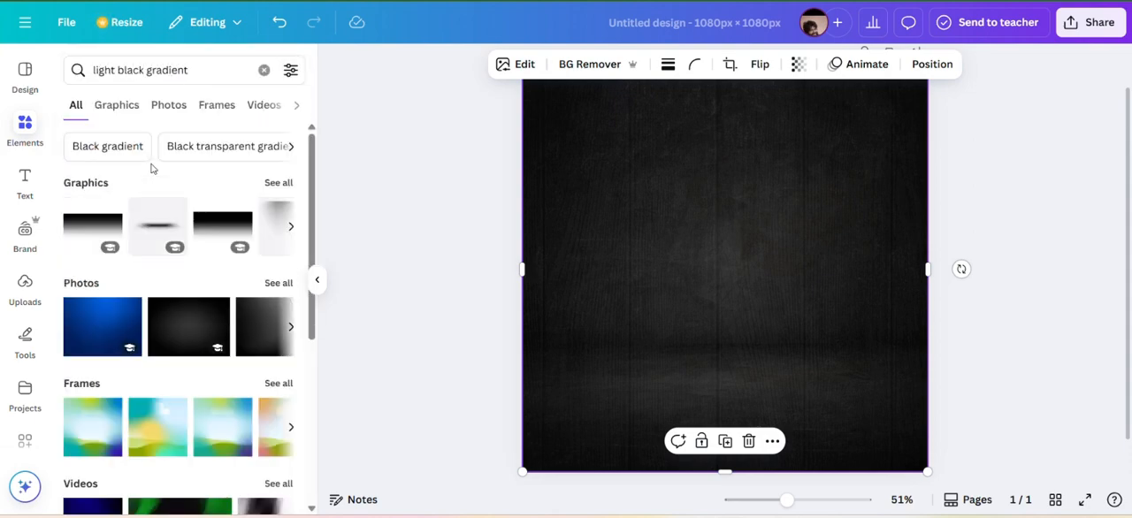
click(86, 230)
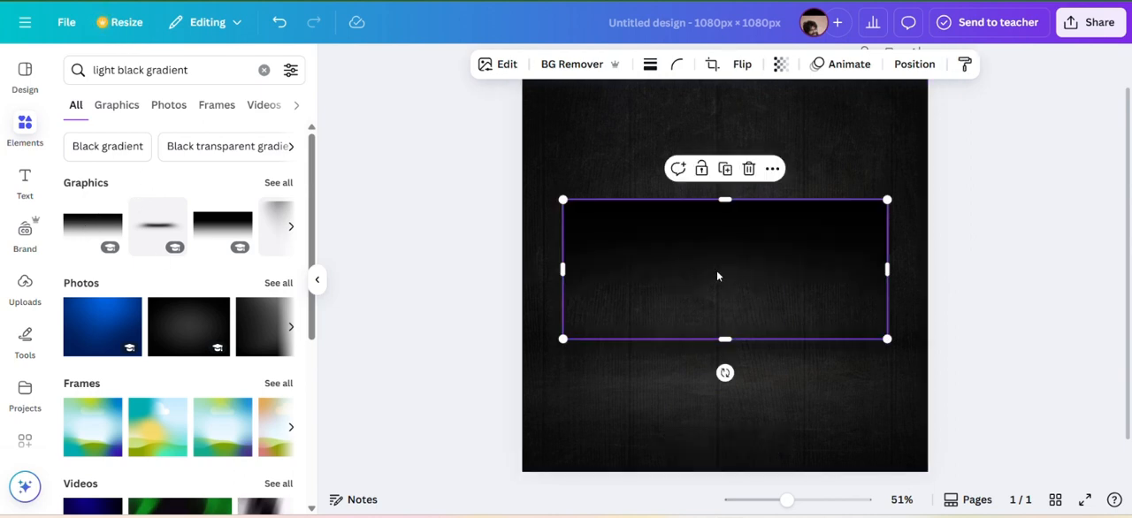
Turn the black fade graphic to -180° and enlarge it across the lower part of the page.
drag(717, 277, 734, 363)
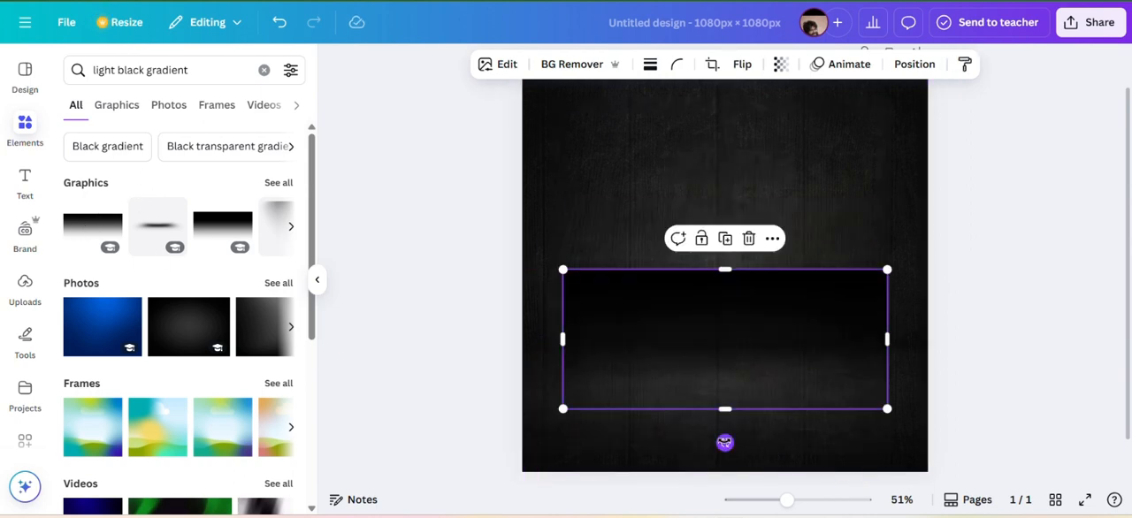
drag(724, 442, 720, 236)
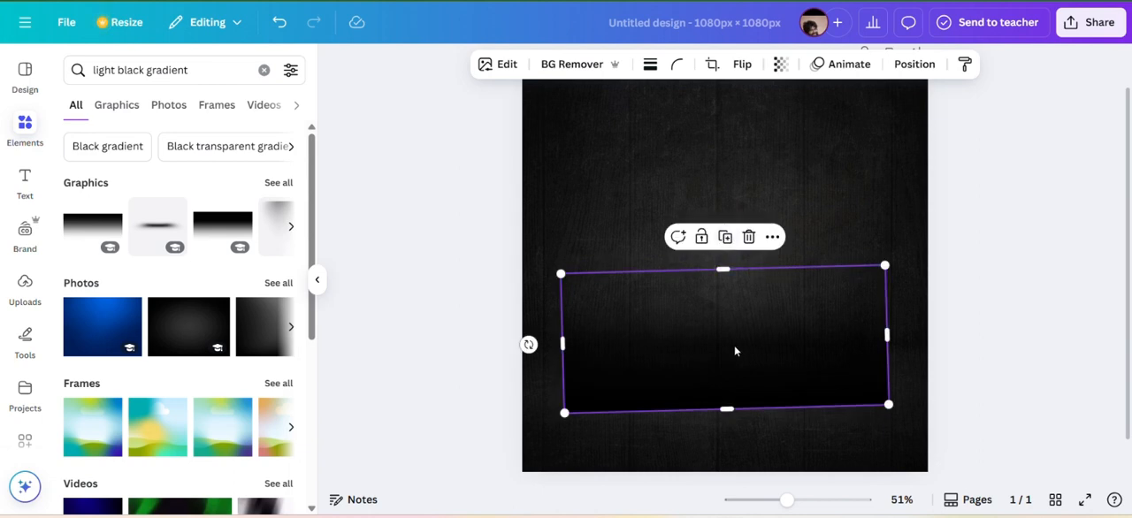
drag(734, 352, 696, 401)
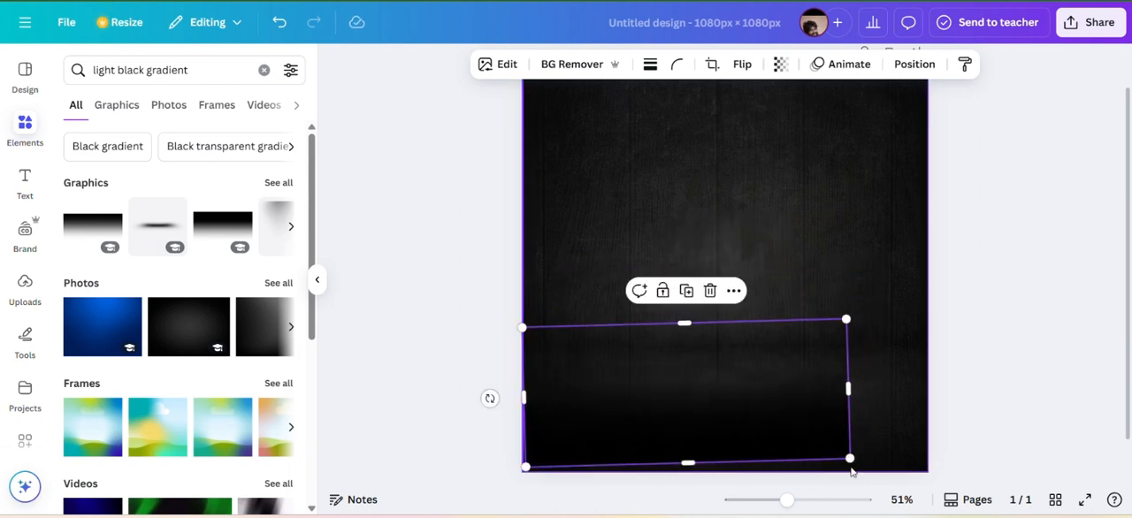
drag(849, 462, 927, 478)
drag(805, 442, 814, 438)
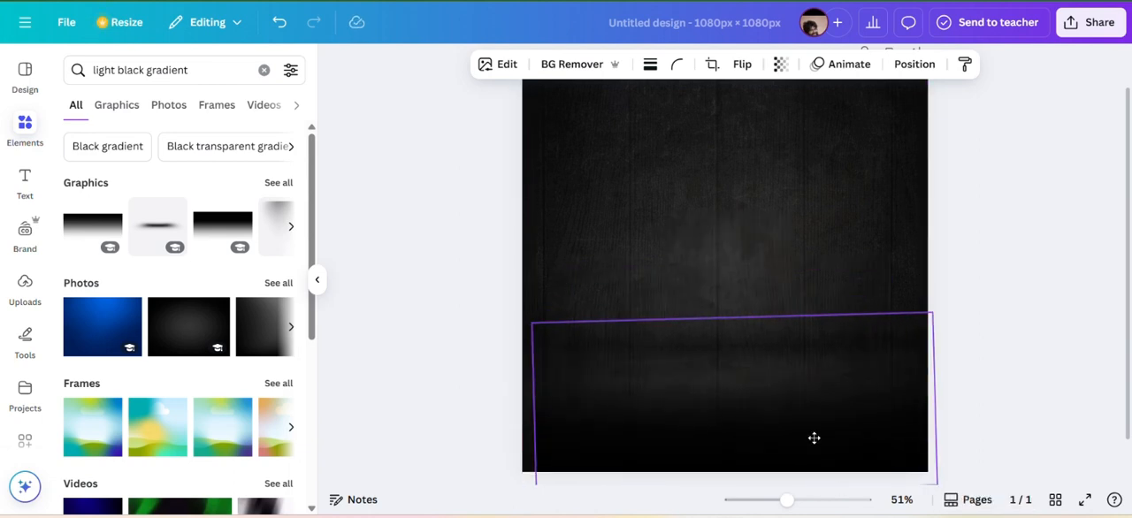
drag(500, 410, 497, 404)
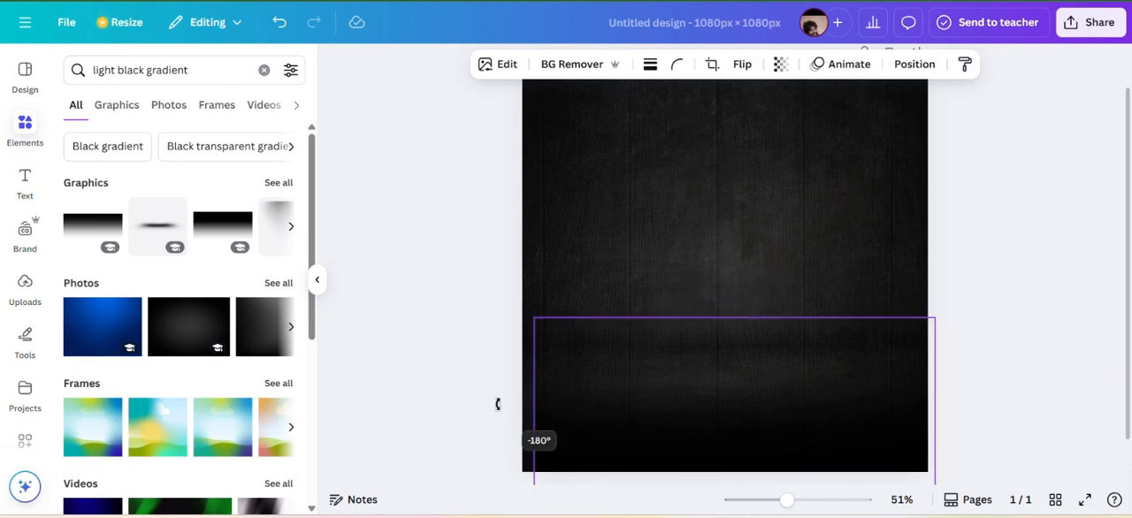
Widen the black fade past both page sides, reduce its height and position it over the page's bottom edge.
drag(699, 434, 680, 427)
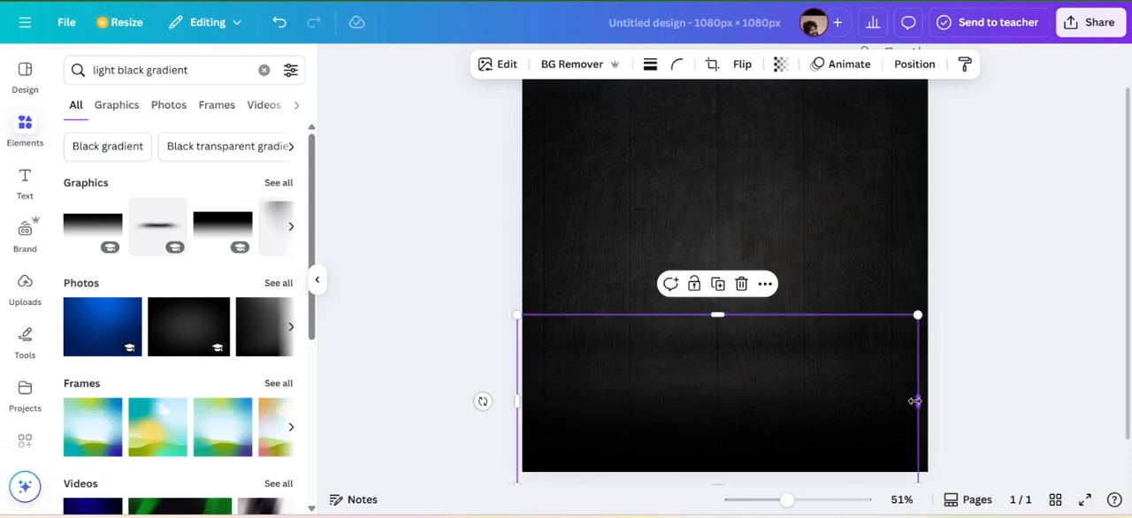
drag(915, 402, 943, 399)
drag(730, 314, 729, 334)
drag(732, 449, 732, 437)
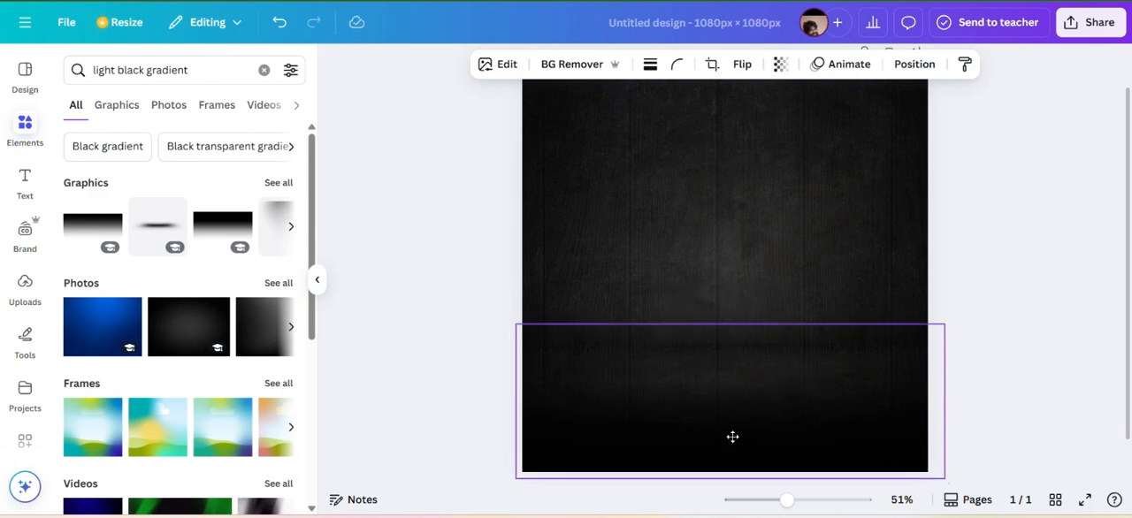
click(999, 265)
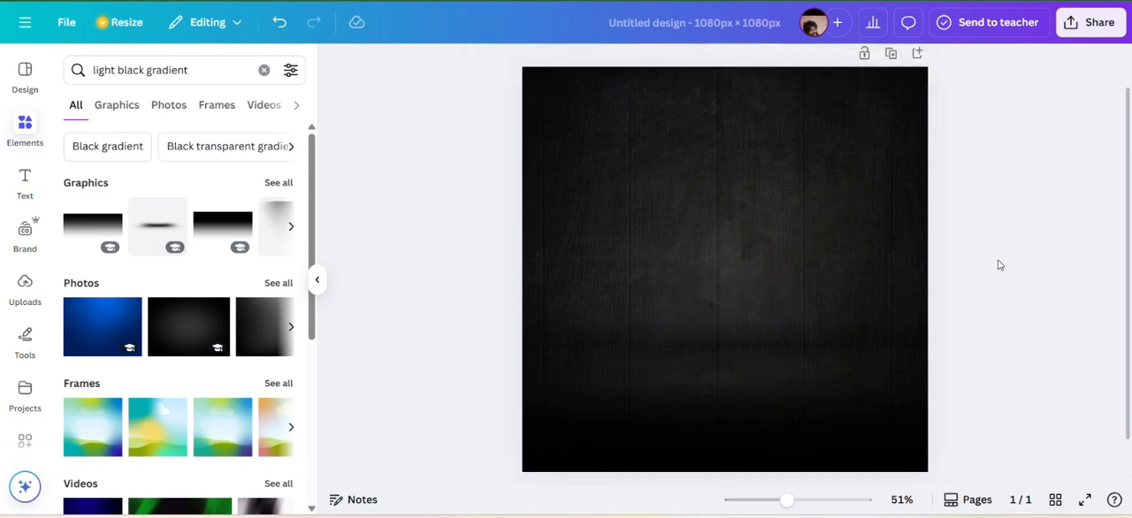
click(264, 70)
text(Chicken biryani  front view)
key(Return)
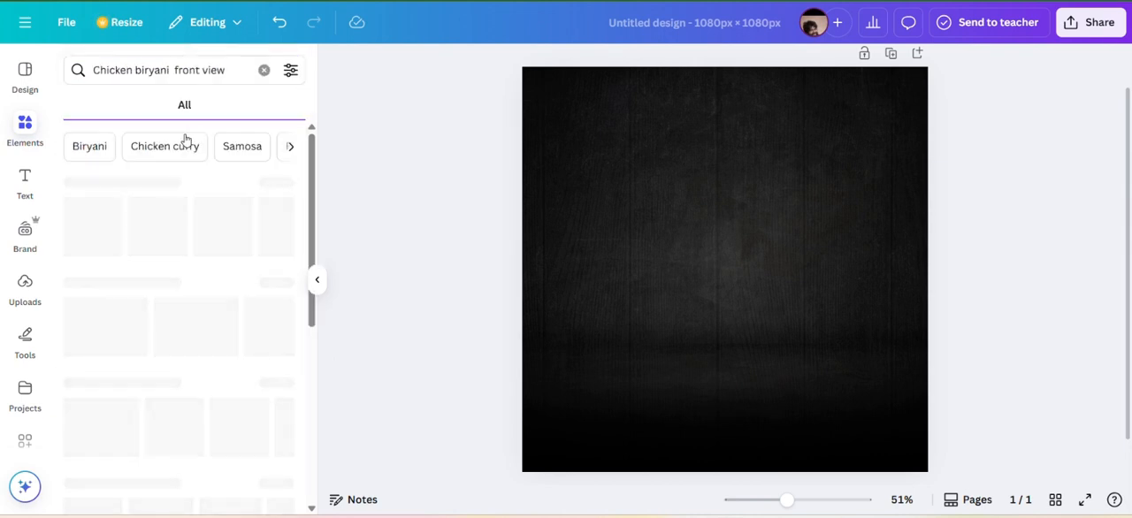
click(264, 69)
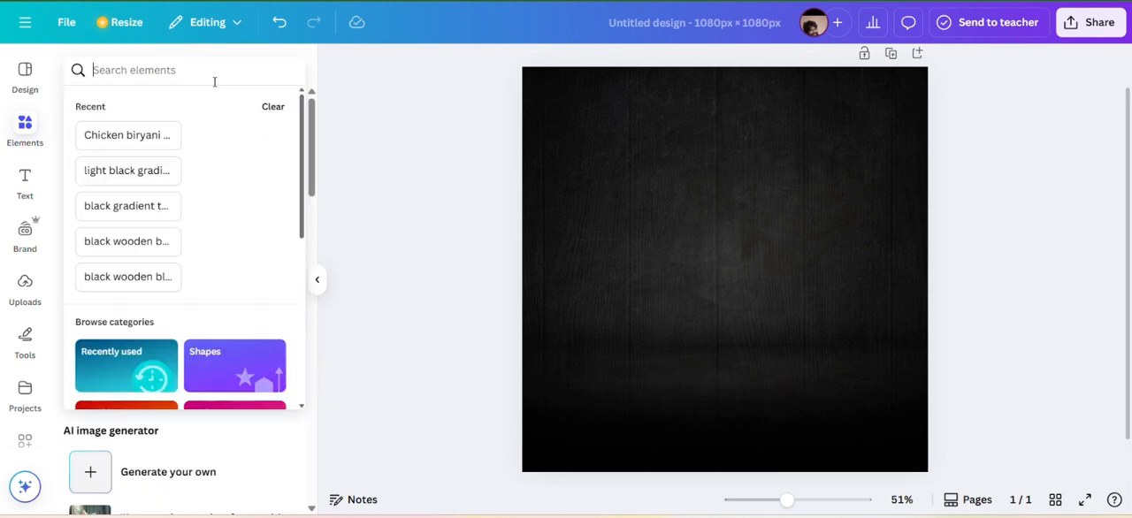
Search for "black wooden table", add the grey plank tabletop graphic and enlarge it to nearly the page width.
text(wooden table)
click(168, 134)
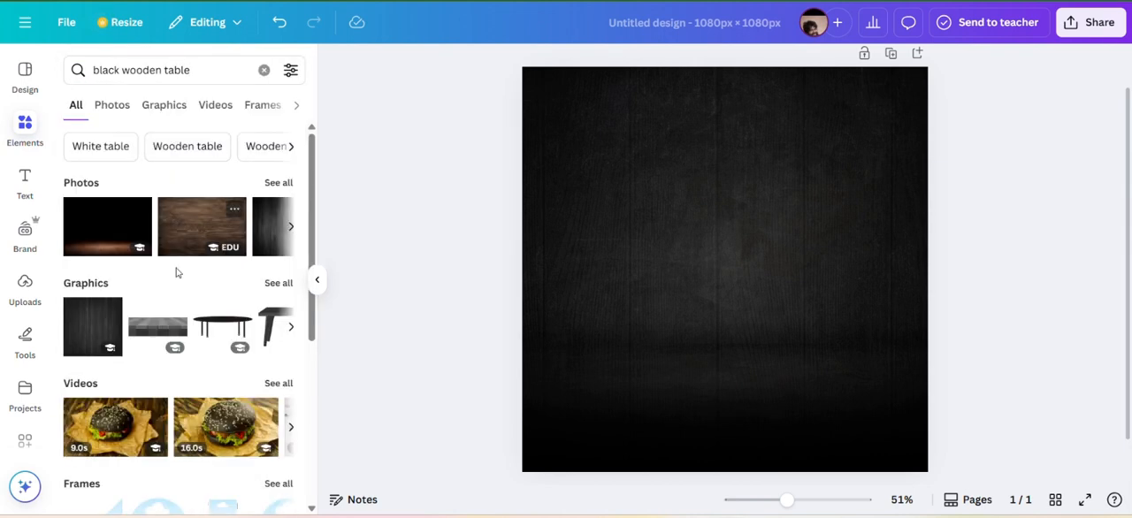
click(170, 320)
drag(648, 248, 523, 309)
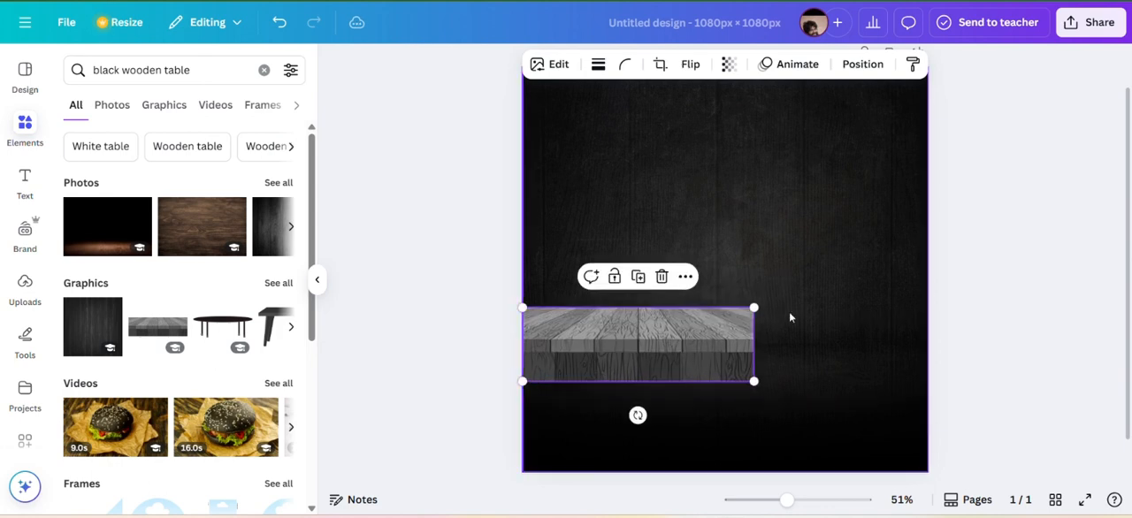
drag(752, 380, 940, 387)
drag(840, 367, 794, 301)
Move the black fade up off the tabletop and lower the table so it spans the page's lower part.
click(773, 222)
drag(776, 265, 782, 279)
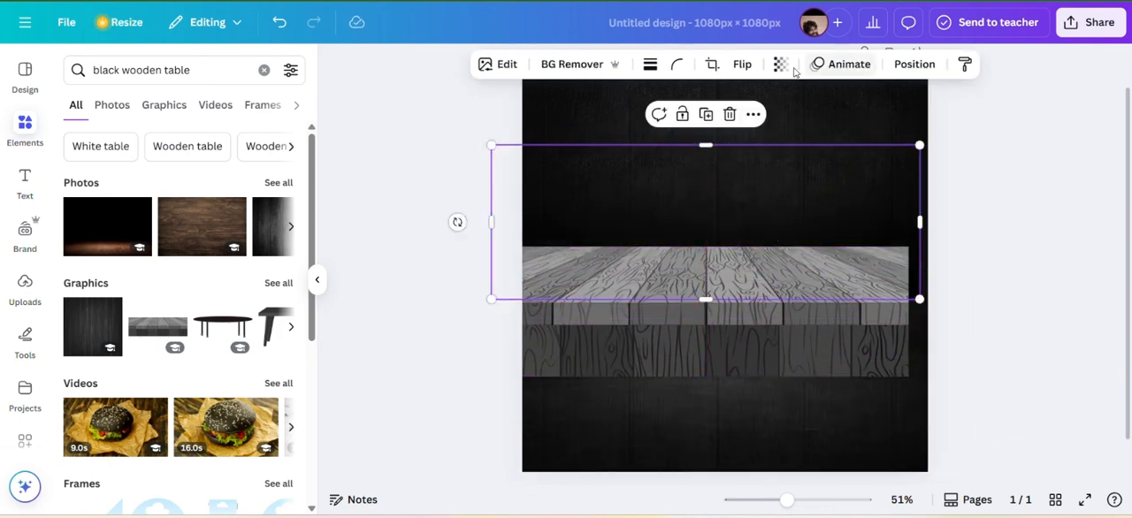
click(780, 64)
drag(769, 196, 736, 168)
drag(752, 303, 771, 365)
click(845, 243)
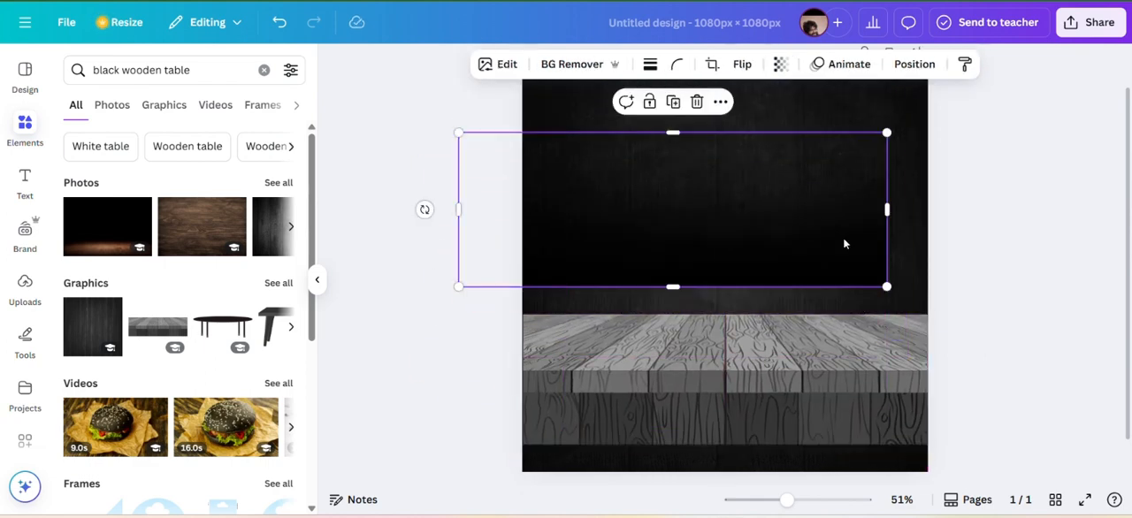
Show the layer list and move the black fade layer above the wooden table layer.
click(721, 101)
mouse_move(745, 299)
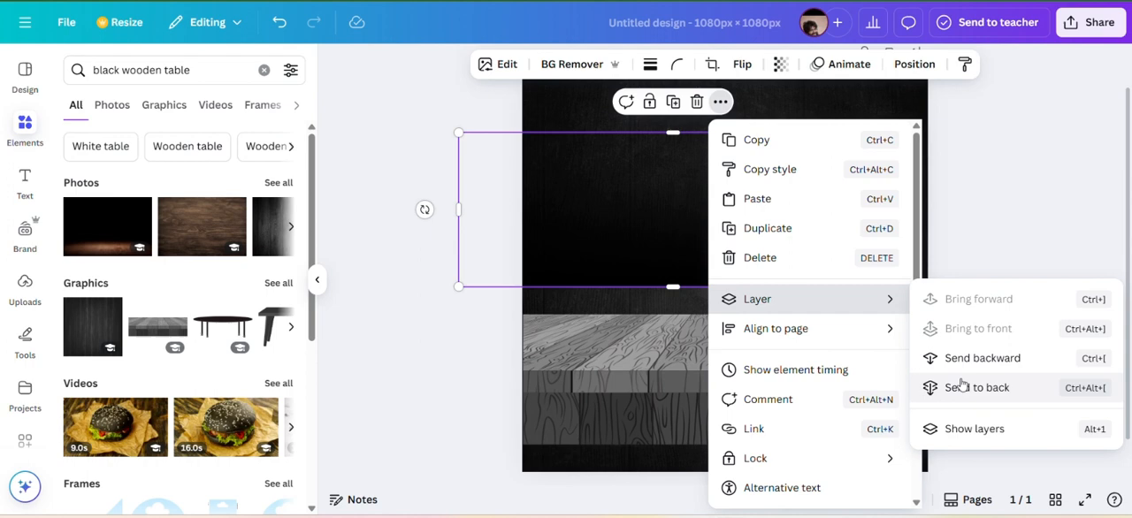
click(960, 428)
drag(203, 242, 199, 188)
Raise the wooden table, lay the black fade over its lower half, and align the table with the page sides.
drag(610, 214, 632, 241)
drag(662, 373, 674, 309)
drag(778, 404, 780, 381)
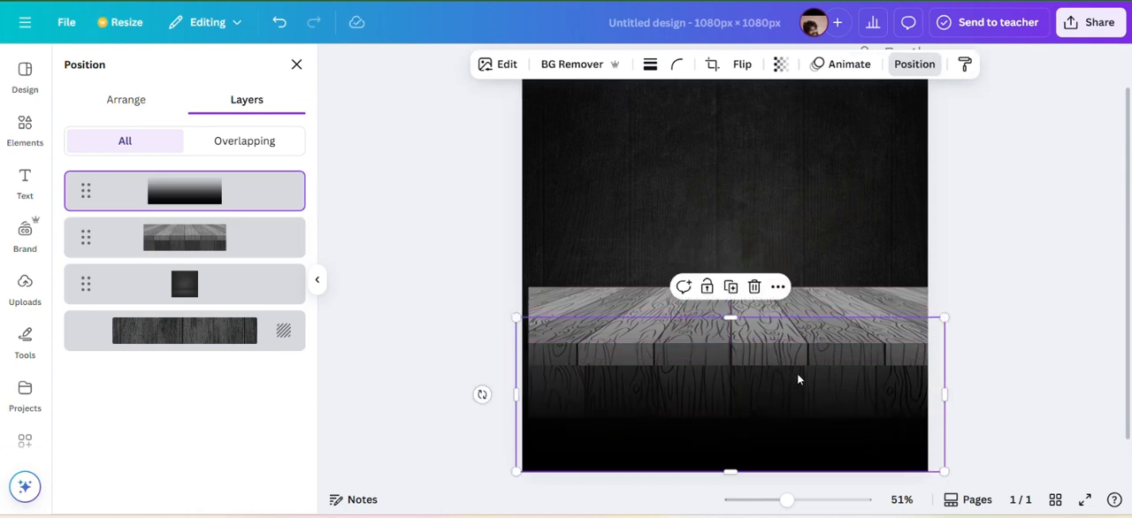
drag(748, 320, 721, 347)
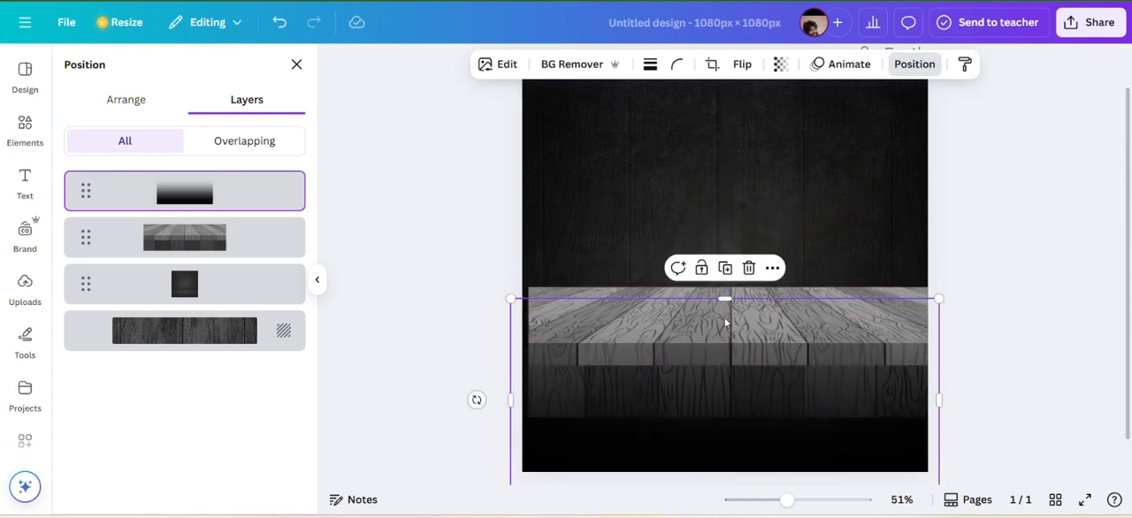
click(790, 274)
drag(791, 299, 803, 323)
click(807, 330)
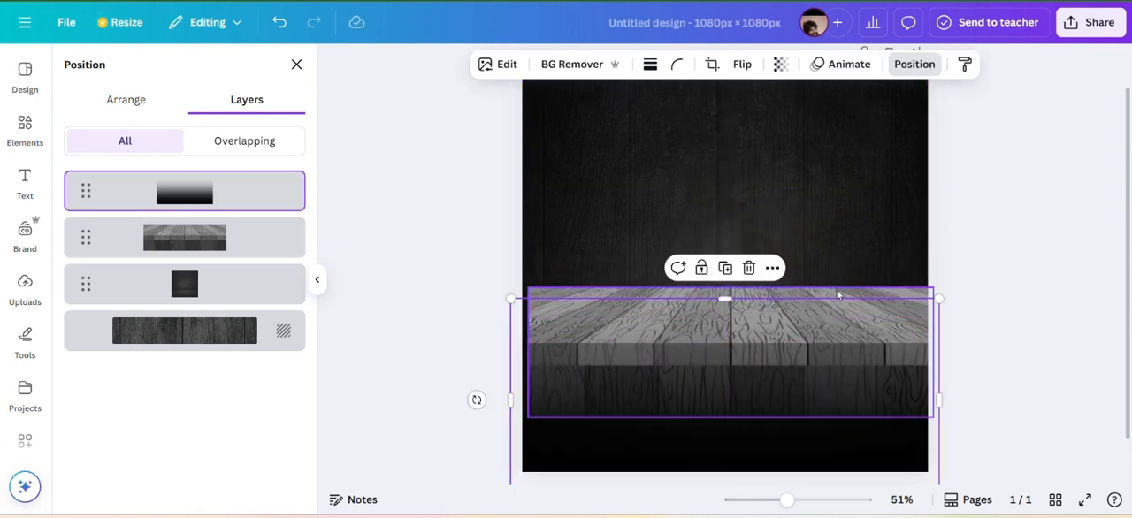
drag(837, 293, 820, 322)
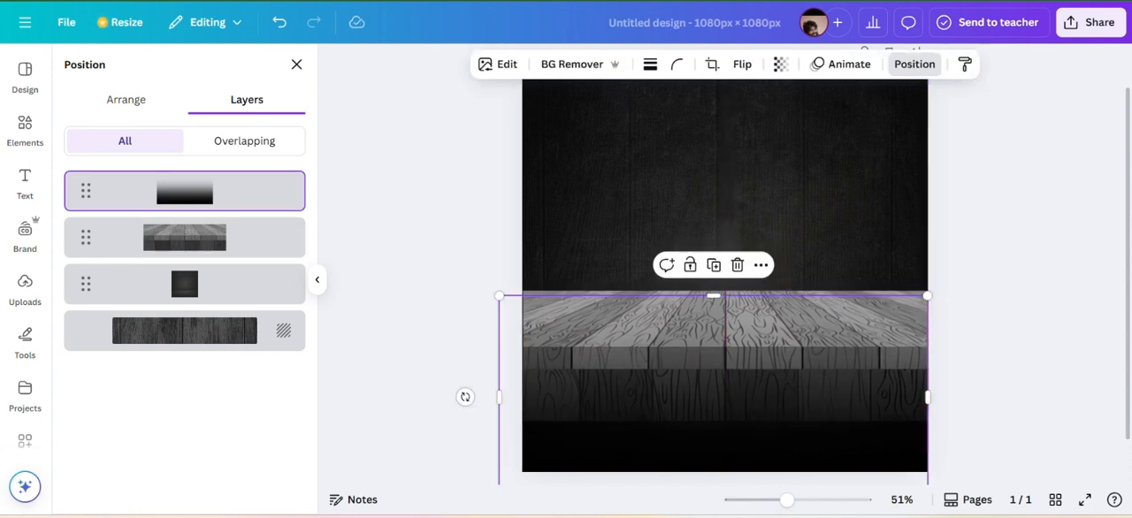
Lower the wooden table closer to the page bottom and reposition the black fade to cover the whole table.
drag(736, 371, 718, 187)
drag(743, 354, 743, 405)
drag(777, 209, 807, 379)
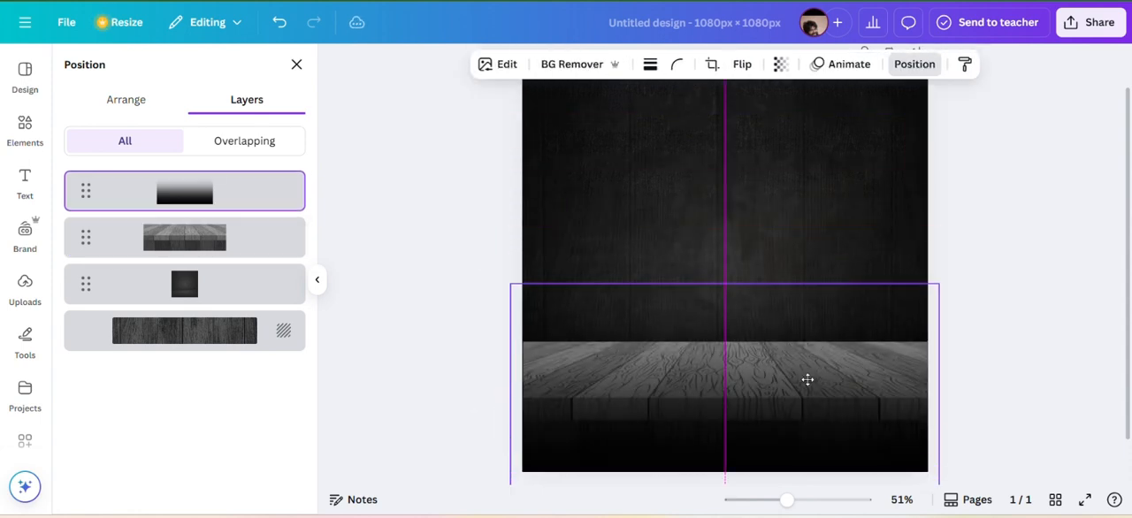
drag(725, 284, 726, 321)
click(785, 246)
mouse_move(755, 350)
mouse_down()
mouse_move(755, 360)
mouse_move(754, 350)
mouse_up()
drag(777, 396, 782, 359)
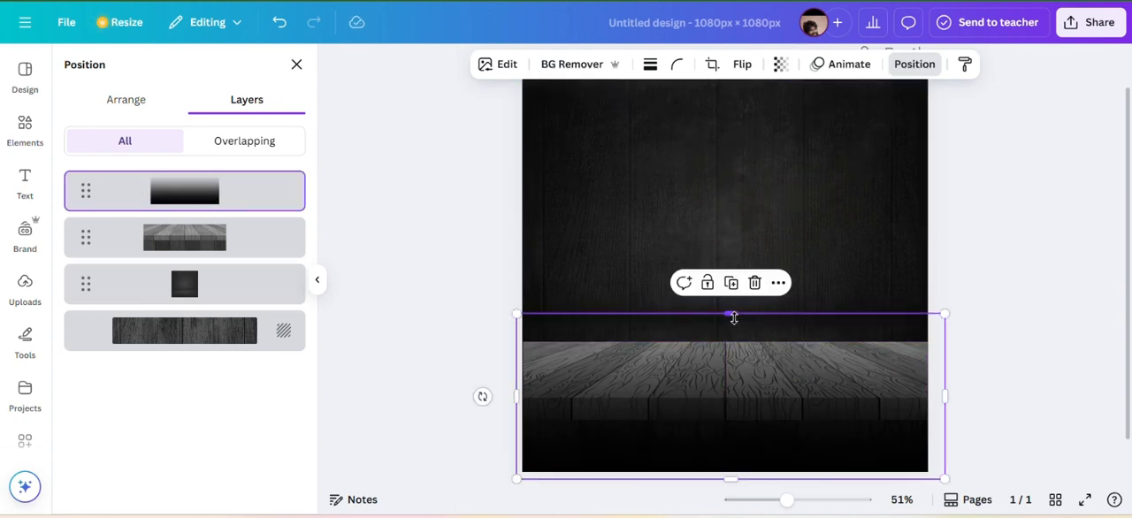
Raise the wooden table slightly and align the black fade with the table's back edge and the page bottom.
click(260, 245)
drag(630, 384, 631, 361)
mouse_move(777, 456)
mouse_down()
mouse_move(771, 422)
mouse_move(777, 450)
mouse_up()
drag(738, 307, 738, 320)
Add a second black fade across the full page width below the tabletop's front edge and make it partly transparent.
click(27, 130)
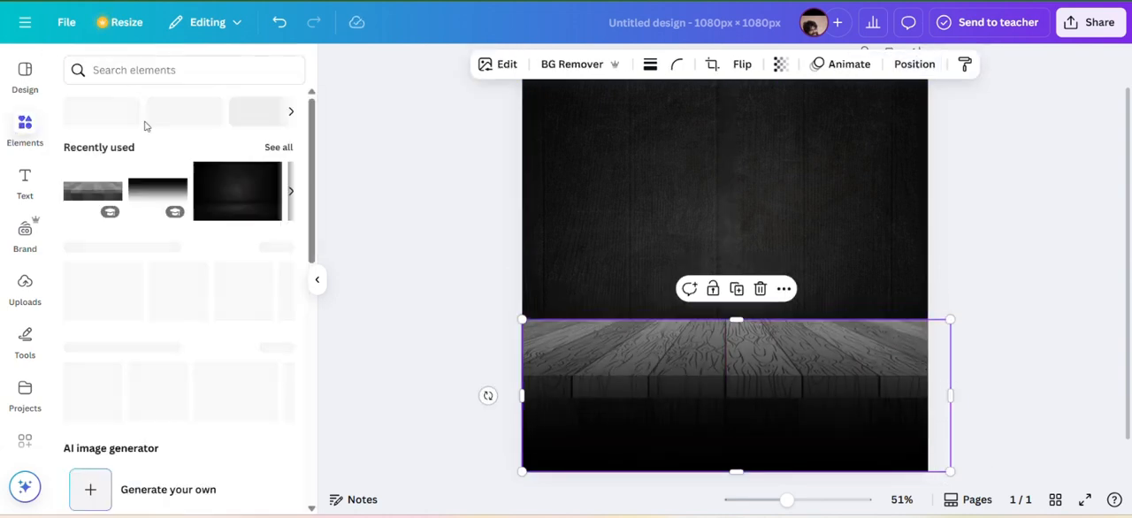
click(157, 187)
drag(628, 277, 599, 455)
drag(893, 449, 927, 449)
click(780, 64)
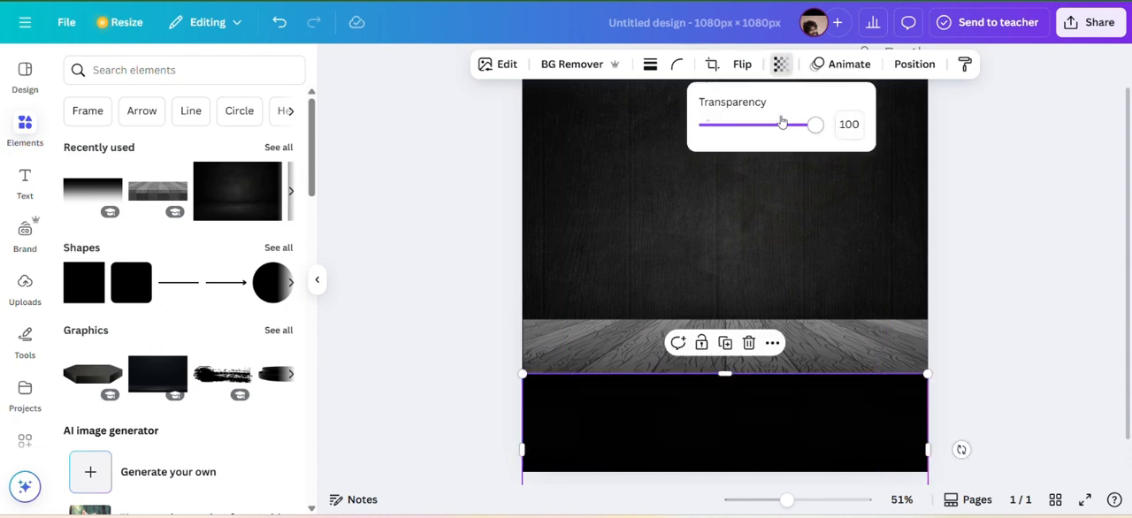
drag(821, 124, 744, 128)
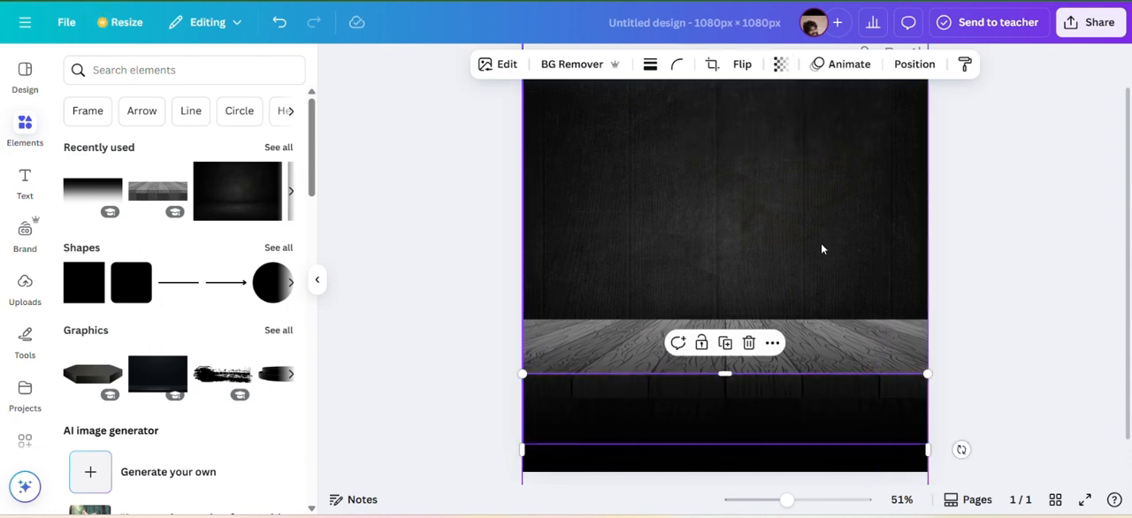
click(1089, 202)
Search the photos for "Chicken biryani front view" and add the cut-out clay bowl of biryani with egg halves.
click(177, 69)
click(142, 170)
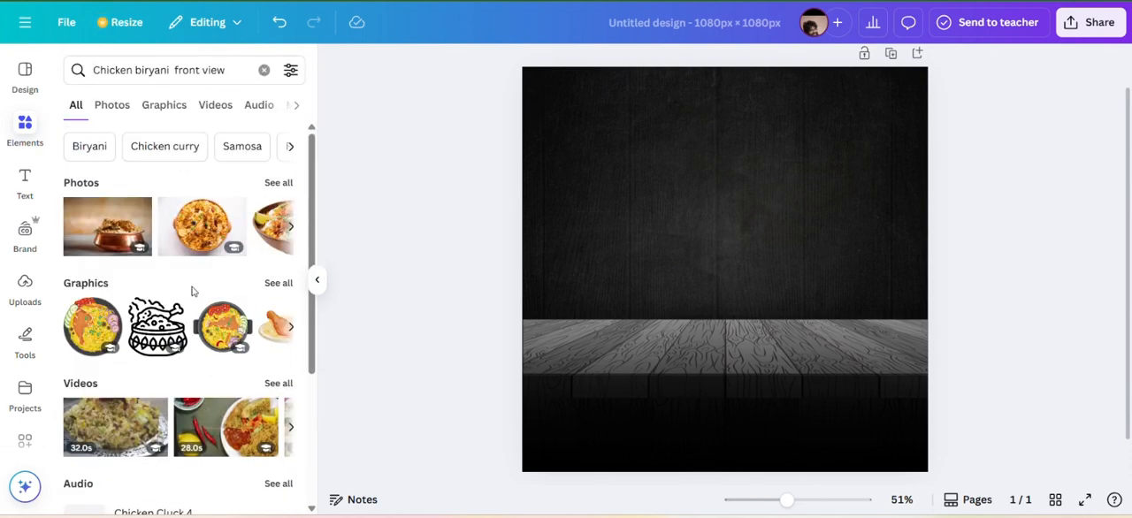
click(114, 105)
scroll(205, 333, down, 5)
scroll(206, 333, down, 5)
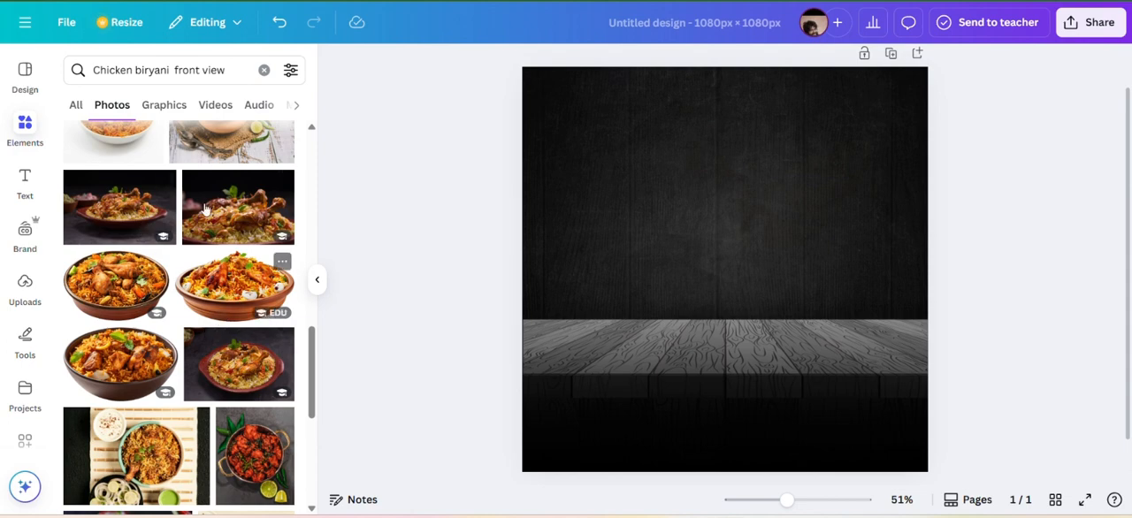
scroll(208, 266, down, 2)
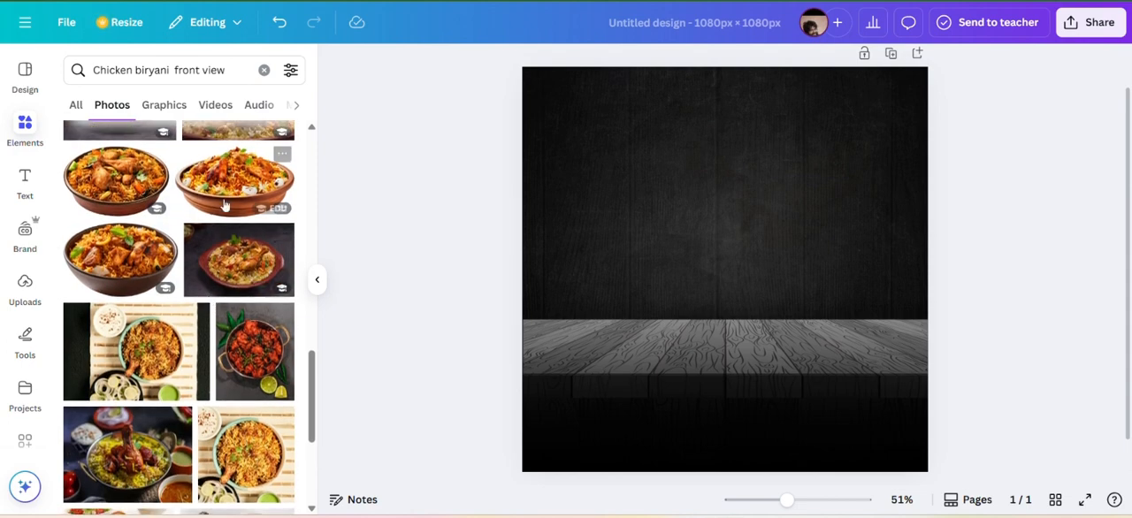
click(235, 183)
Shrink the biryani bowl, tilt it so its right side is raised, and place it hovering over the wooden table.
drag(569, 369, 616, 333)
drag(818, 217, 786, 247)
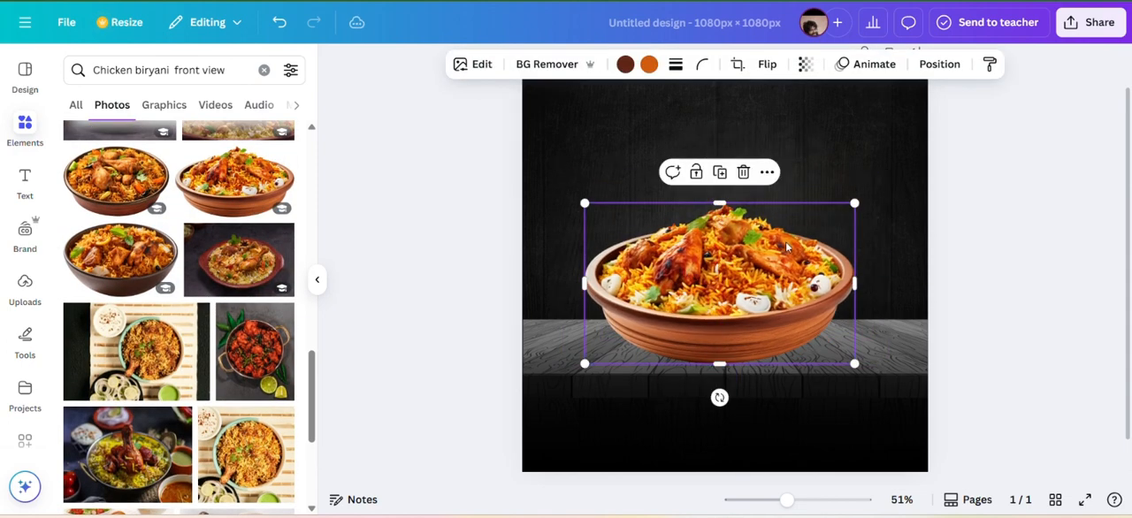
drag(847, 206, 791, 240)
drag(688, 398, 720, 393)
drag(712, 312, 734, 312)
drag(792, 203, 778, 215)
drag(718, 297, 712, 280)
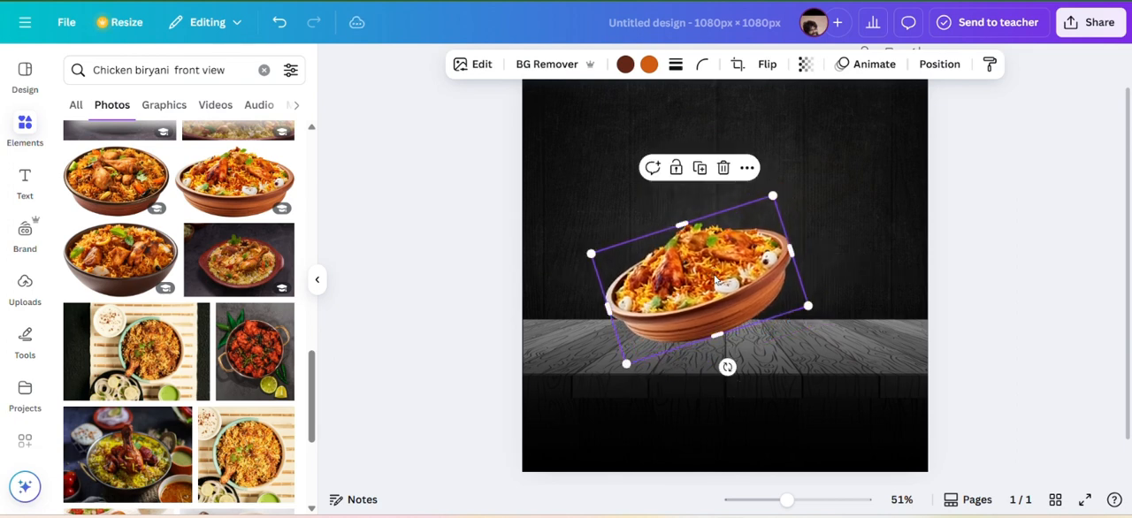
click(603, 182)
Change the bowl photo's dark brown colour to red #AC1F1F.
click(672, 269)
click(625, 65)
click(79, 175)
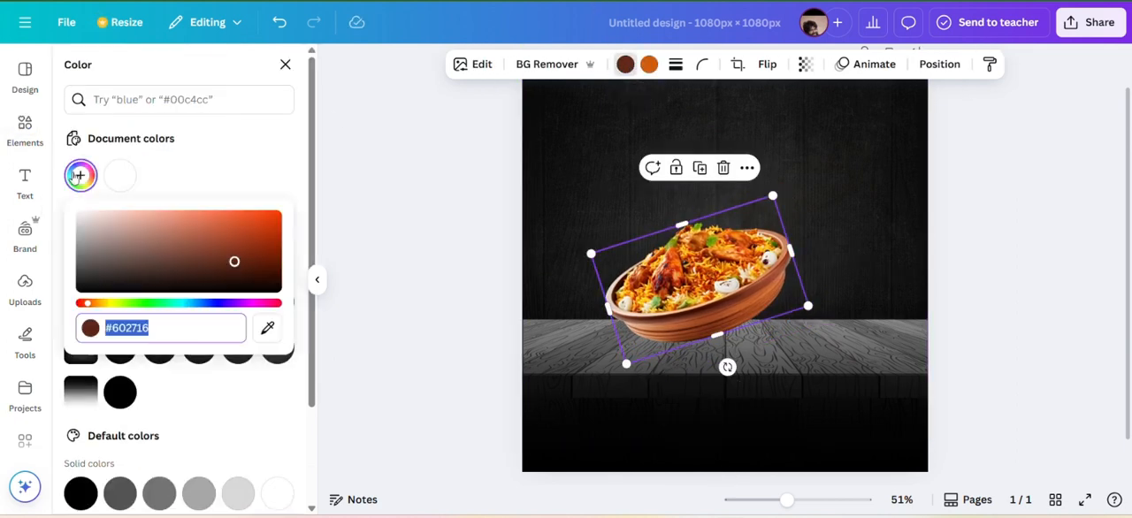
drag(85, 304, 81, 303)
click(242, 238)
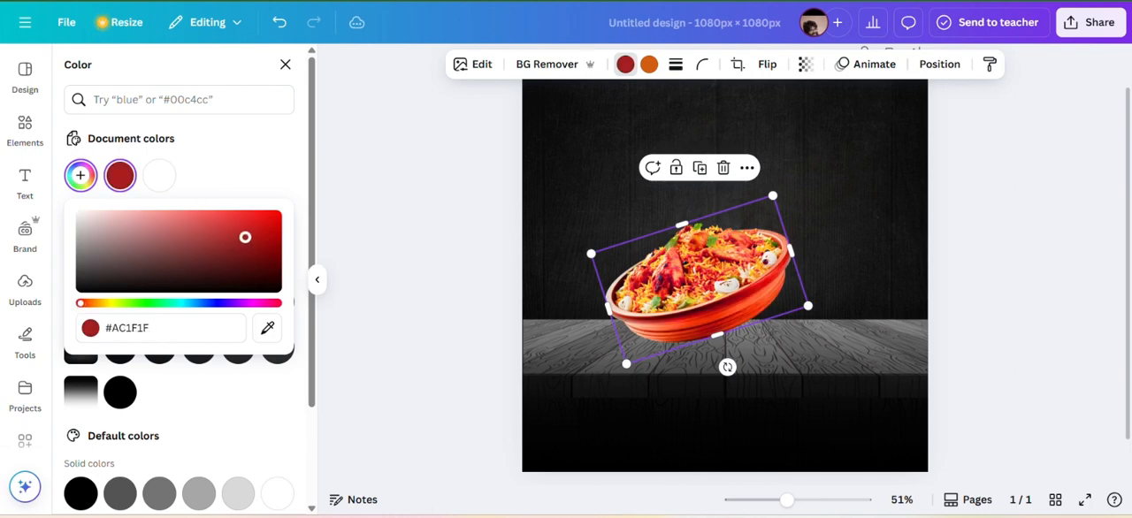
click(578, 143)
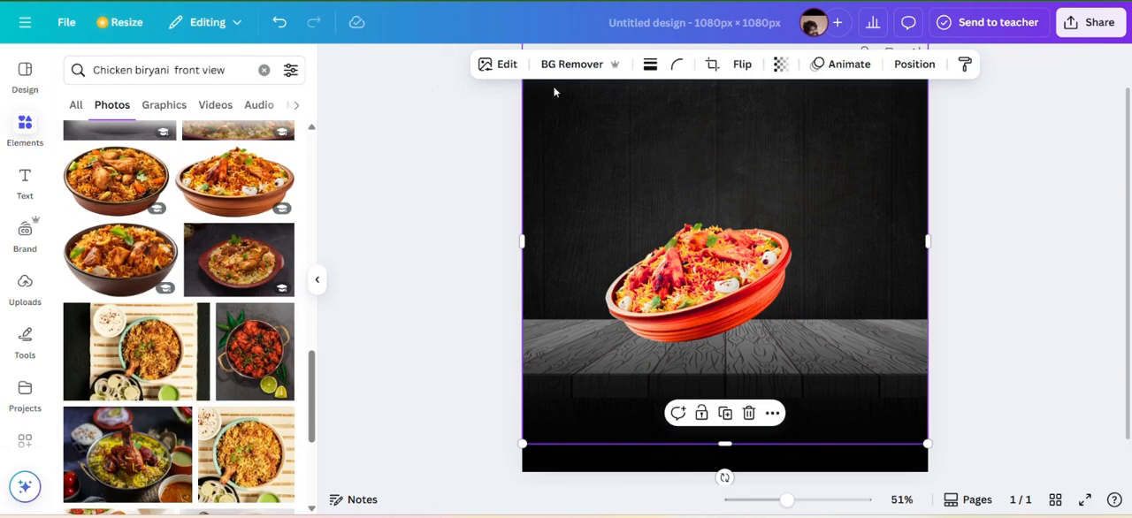
Search the graphics for "black colur shadow" and look through the soft shadow shapes.
click(24, 182)
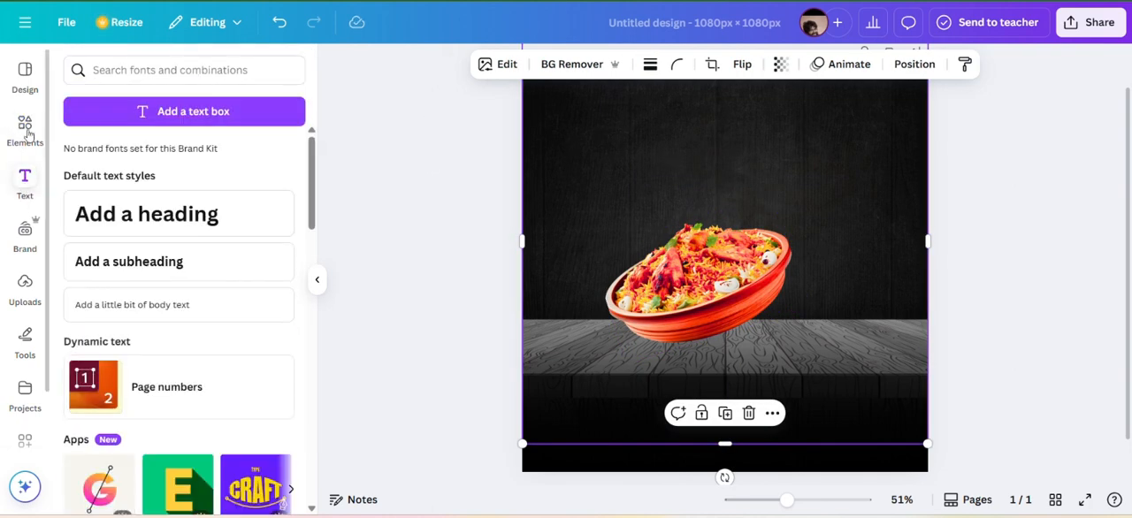
click(25, 129)
click(121, 76)
click(263, 76)
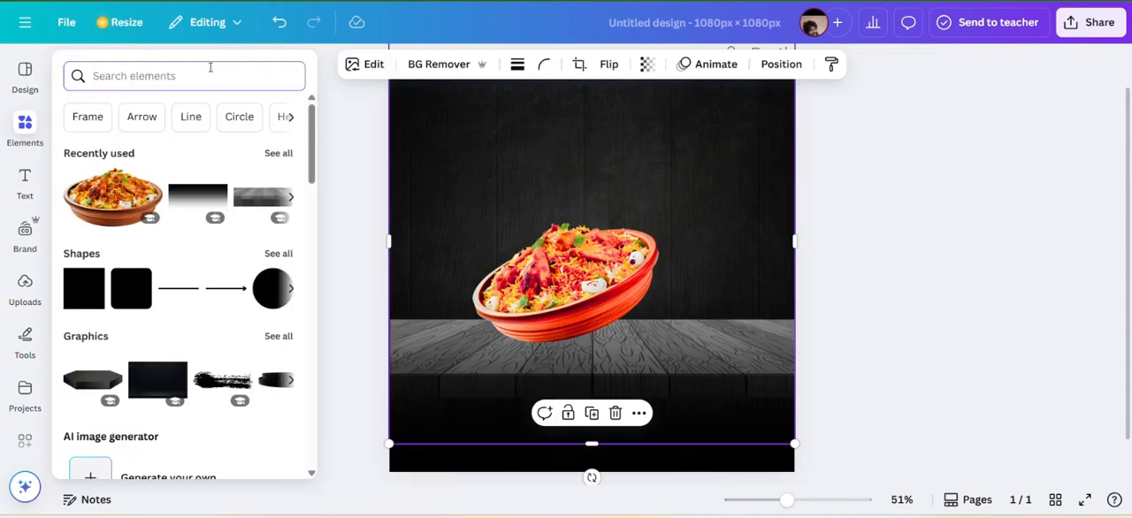
text(shadow)
click(186, 141)
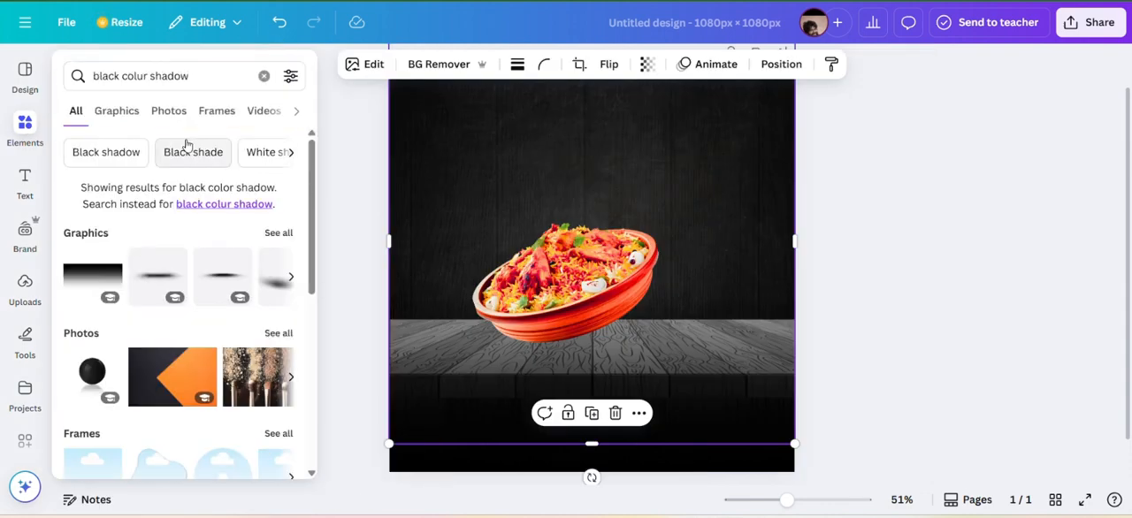
click(278, 233)
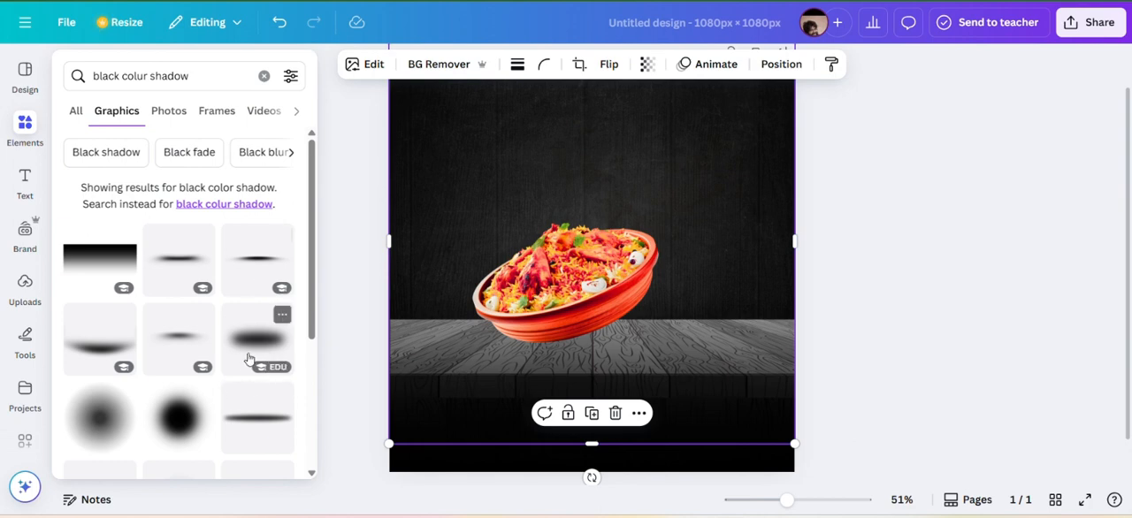
scroll(248, 358, down, 10)
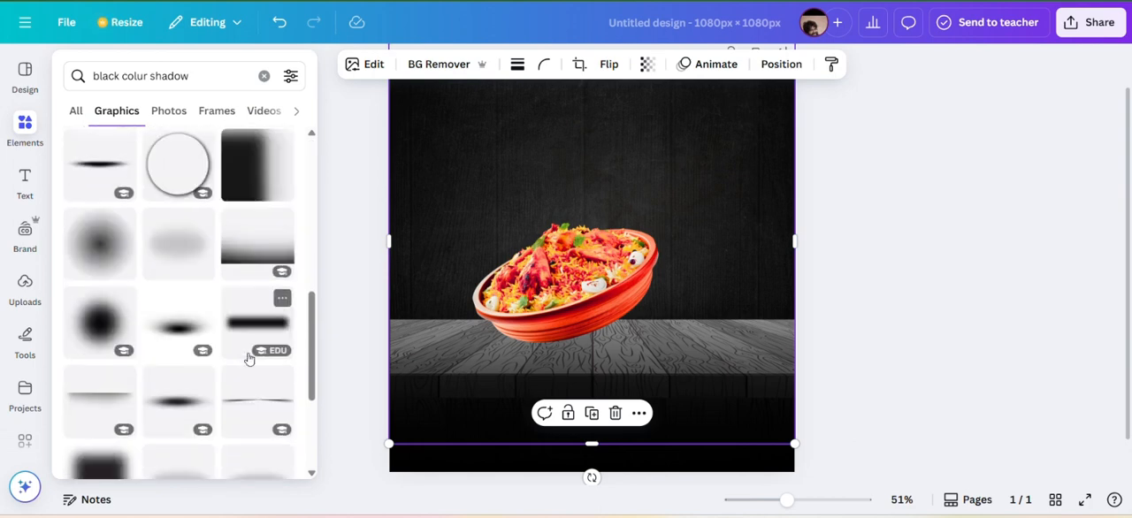
scroll(249, 358, down, 3)
Try a soft black shadow under the bowl, tilted slightly and scaled down to about 736 × 330 px.
click(182, 279)
drag(590, 279, 623, 334)
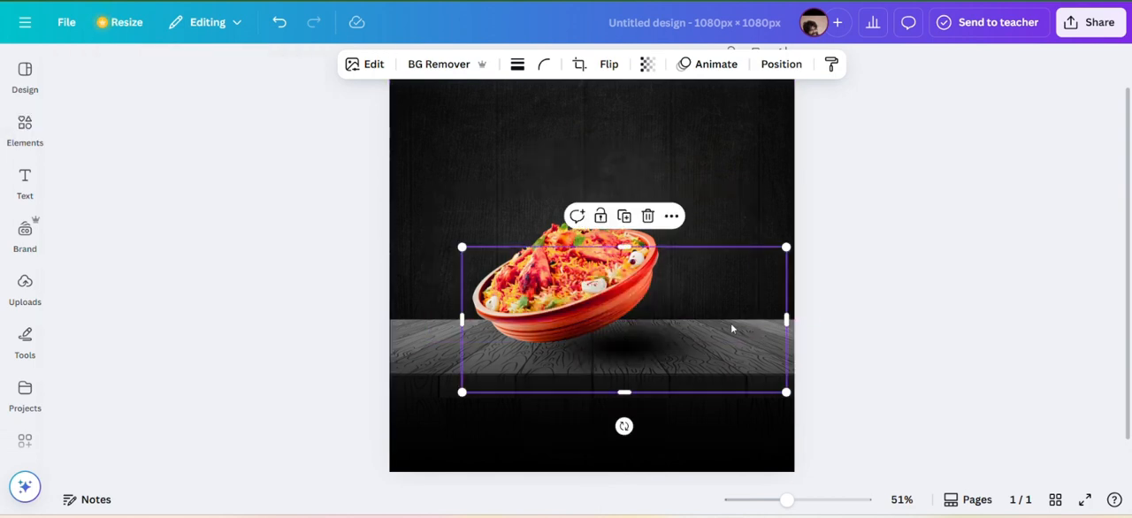
mouse_move(625, 426)
mouse_down()
mouse_move(642, 425)
mouse_move(631, 427)
mouse_up()
drag(781, 237, 727, 241)
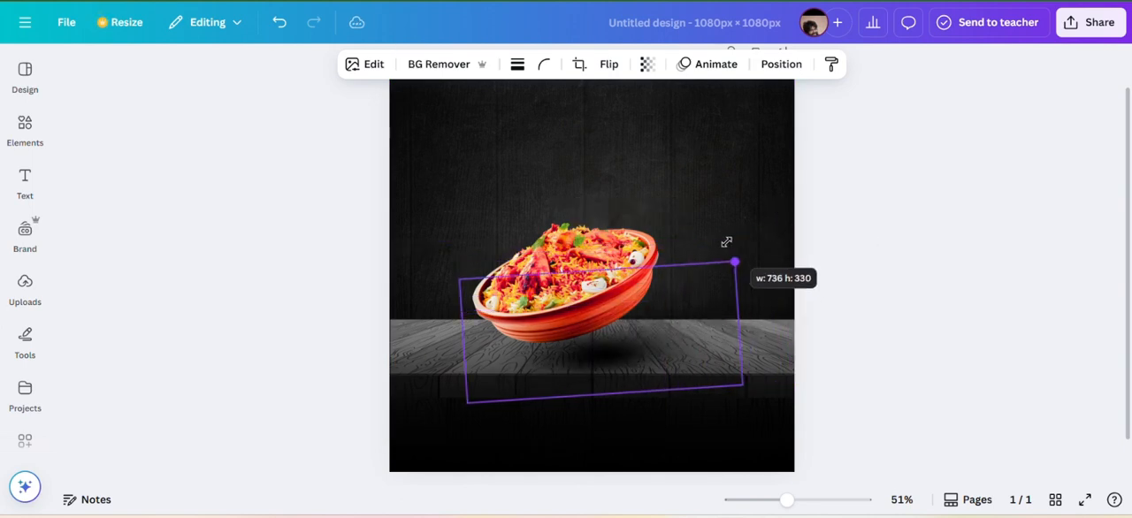
click(691, 179)
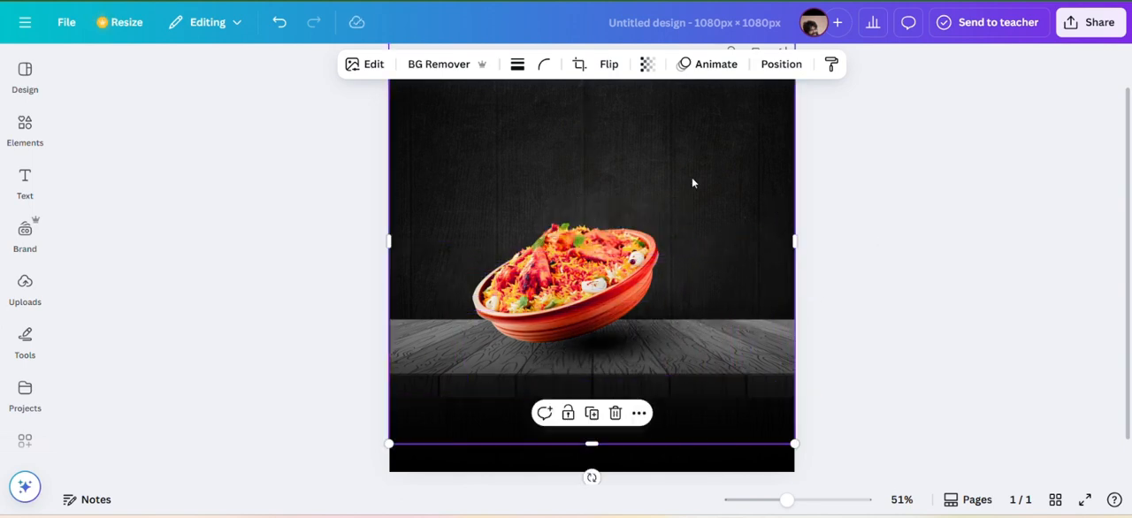
Remove the tilted shadow from under the bowl and return to the shadow graphics.
click(45, 131)
click(740, 347)
click(757, 223)
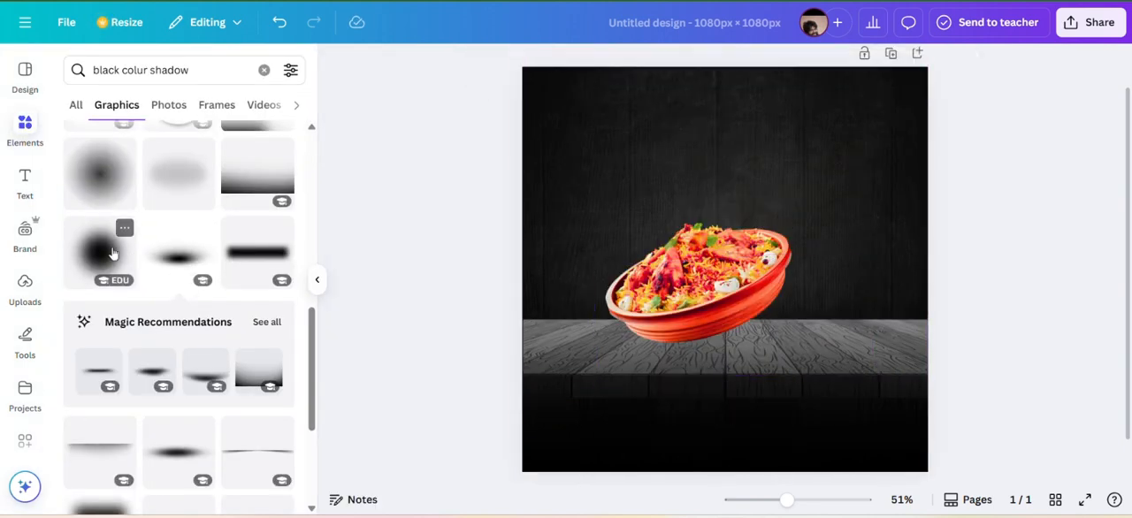
Try a round blurred black shadow on the table beside the bowl, and remove it.
click(112, 252)
drag(769, 296, 833, 385)
click(812, 165)
Add a wide, soft oval black shadow and place it on the table below the bowl.
scroll(184, 237, down, 10)
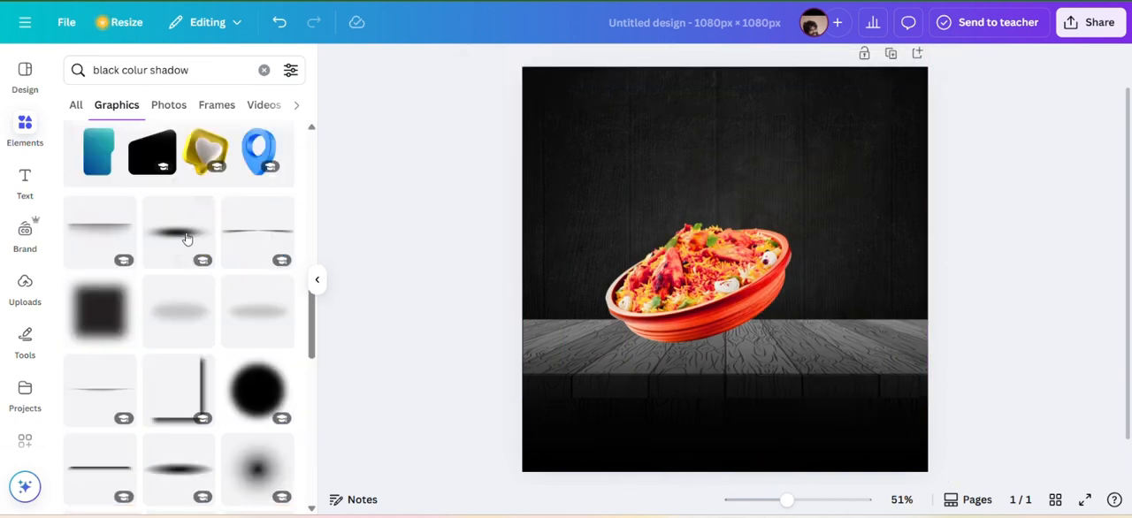
scroll(186, 237, down, 2)
click(178, 311)
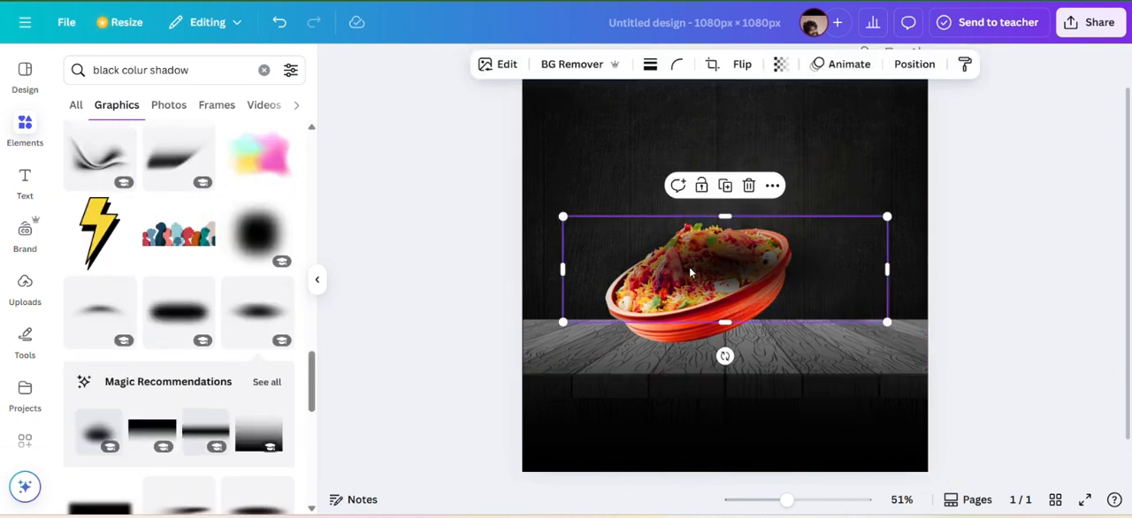
drag(687, 268, 725, 354)
Show the layer list and move the biryani bowl layer above the oval shadow.
click(807, 278)
mouse_move(841, 188)
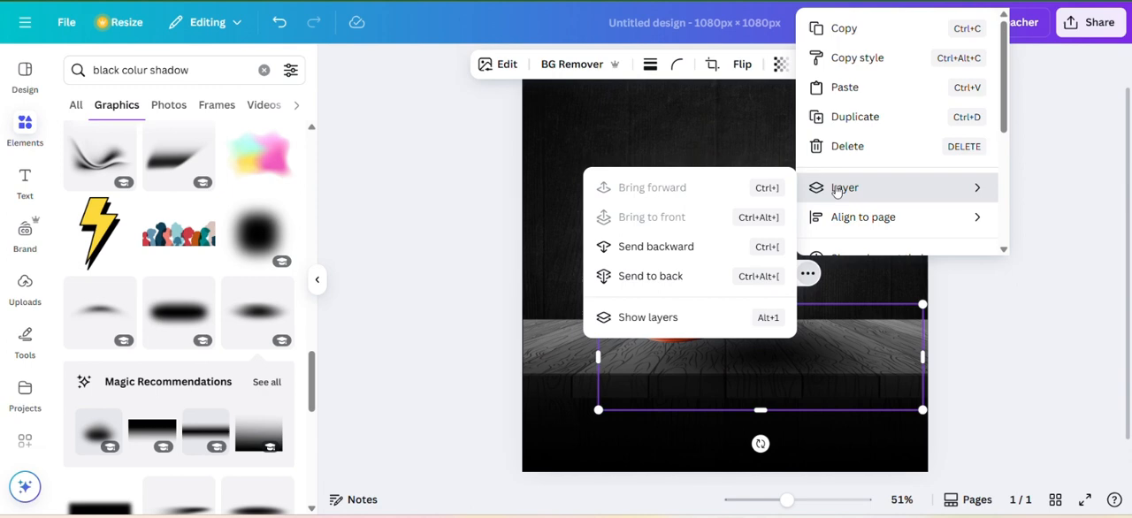
click(631, 322)
drag(201, 241, 201, 191)
click(877, 175)
Lower the bowl slightly and shift the oval shadow so it sits directly beneath the bowl on the table.
drag(761, 342, 750, 333)
drag(713, 314, 711, 324)
click(751, 357)
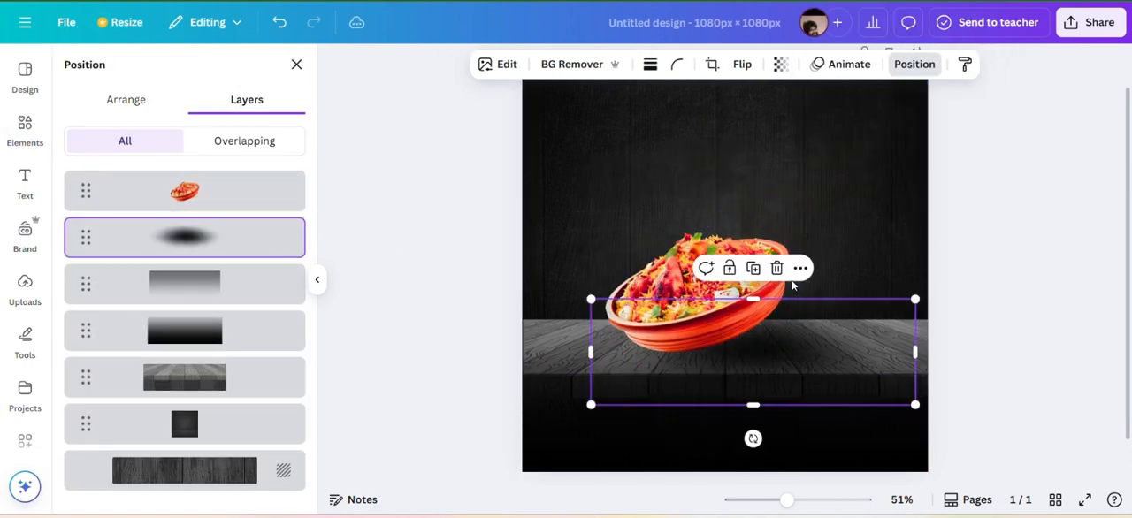
drag(811, 336, 791, 344)
click(823, 183)
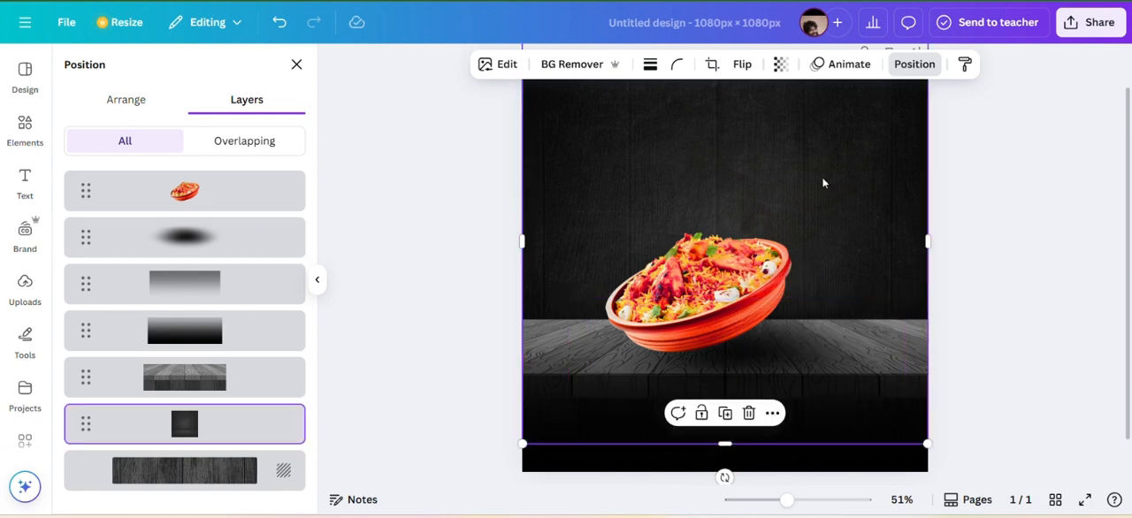
click(759, 362)
Add a body text box and a heading reading "BIRYANI", with the heading placed above the bowl.
click(25, 181)
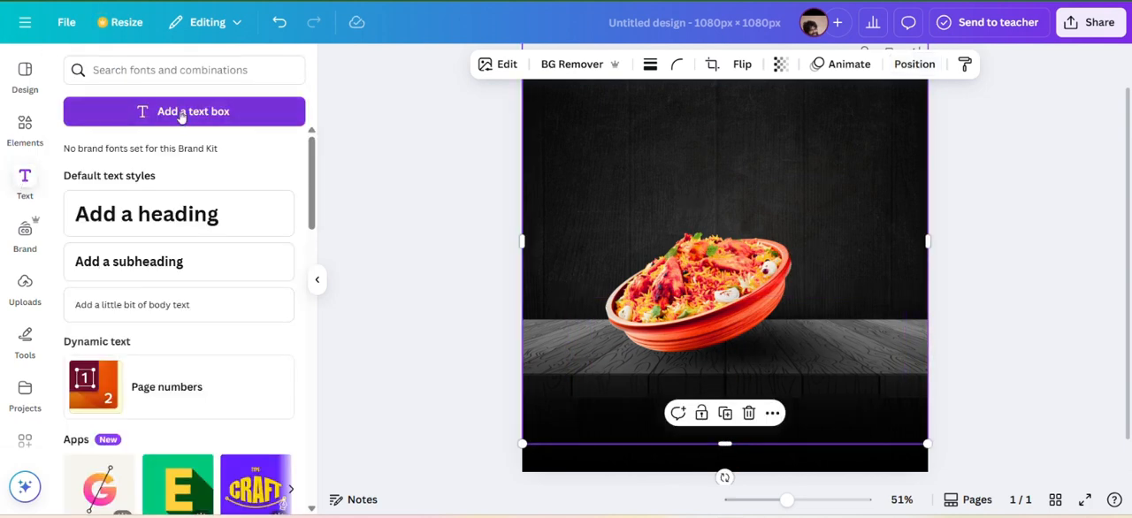
click(179, 111)
click(182, 221)
drag(740, 330, 741, 241)
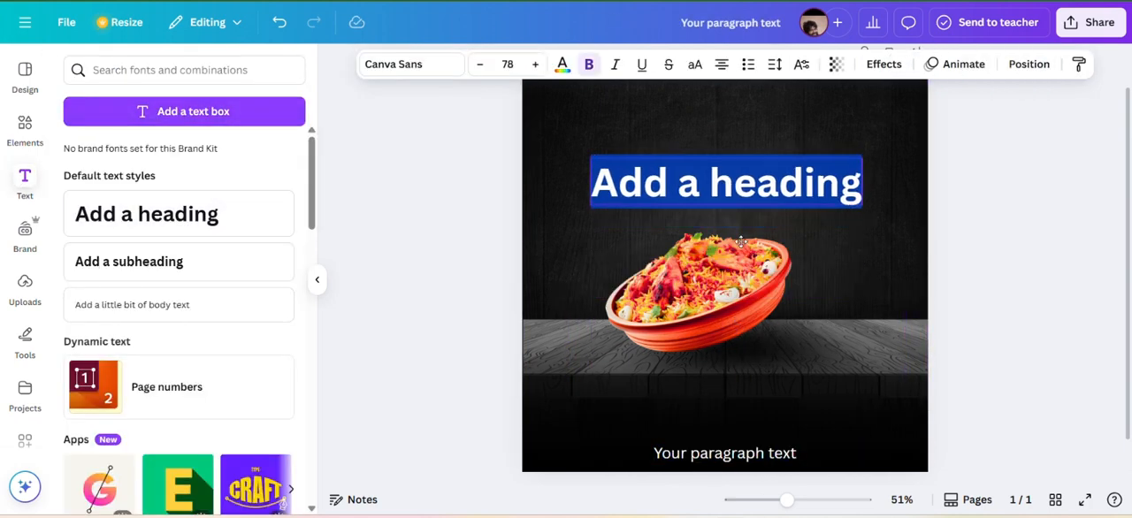
key(Caps_Lock)
text(BIRYANI)
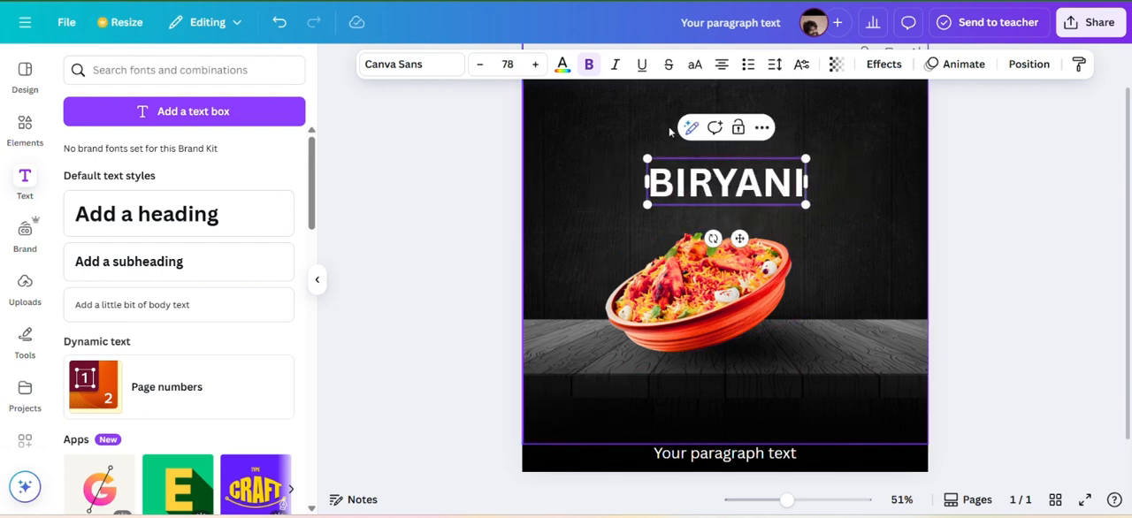
click(669, 131)
Add the subheading "Special Delicious" above the BIRYANI heading and turn the bowl's shadow very slightly.
click(177, 262)
click(806, 383)
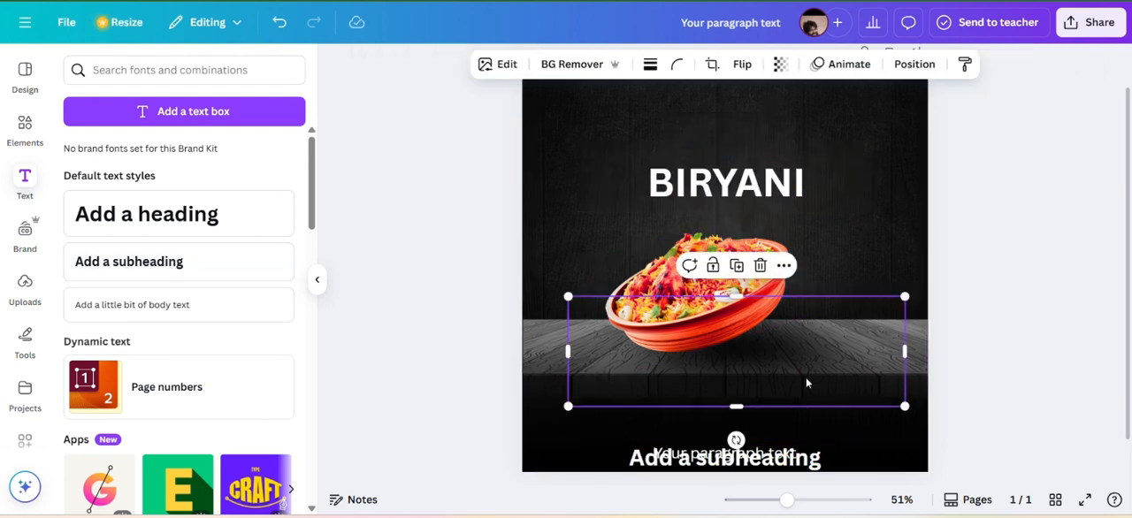
mouse_move(736, 439)
mouse_down()
mouse_move(778, 437)
mouse_move(743, 441)
mouse_up()
drag(712, 458, 720, 131)
double_click(720, 131)
text(s)
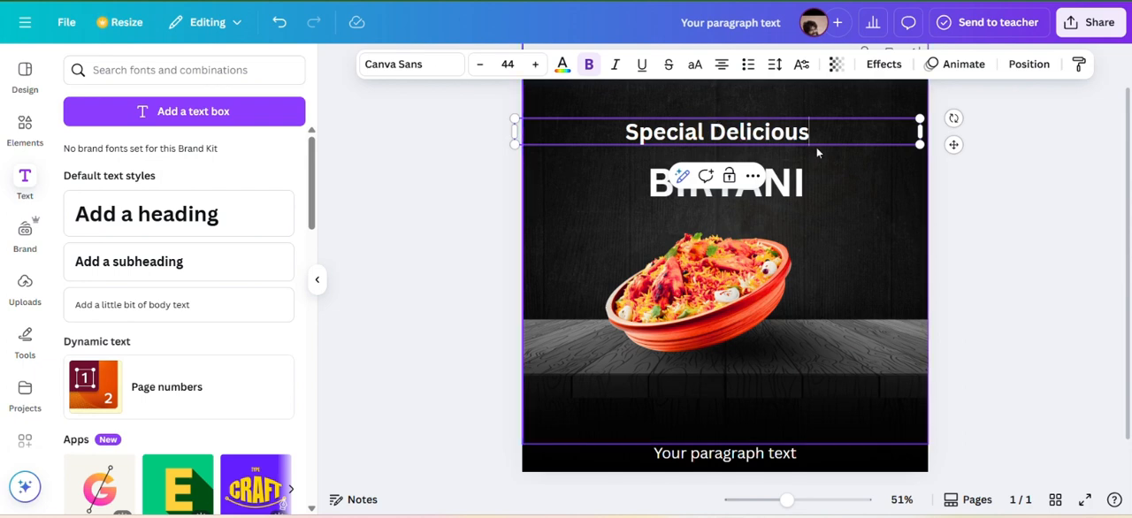
Narrow the "Special Delicious" text box, position it above the heading, and set its font to Yellowtail.
drag(920, 132, 878, 141)
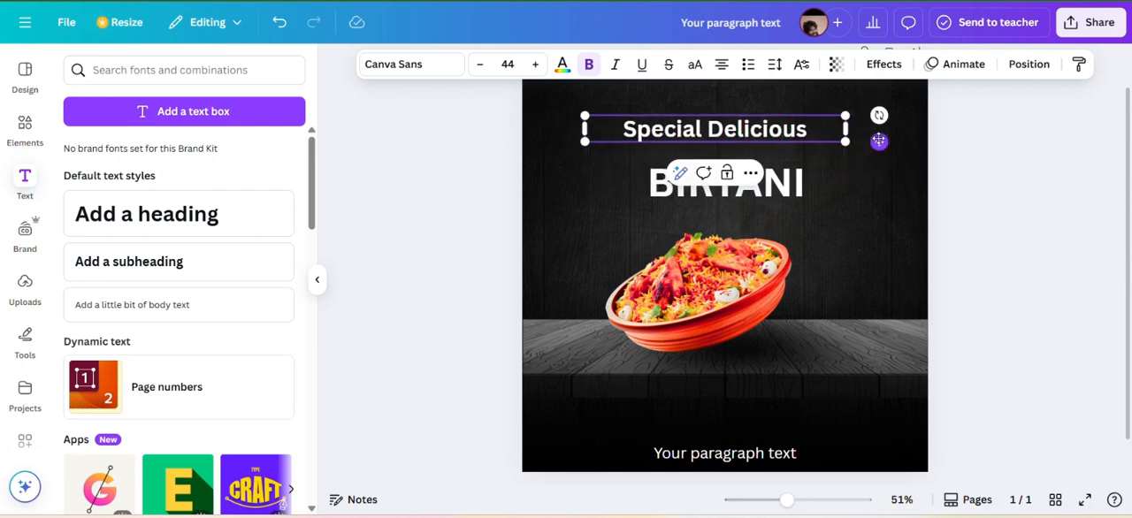
click(424, 65)
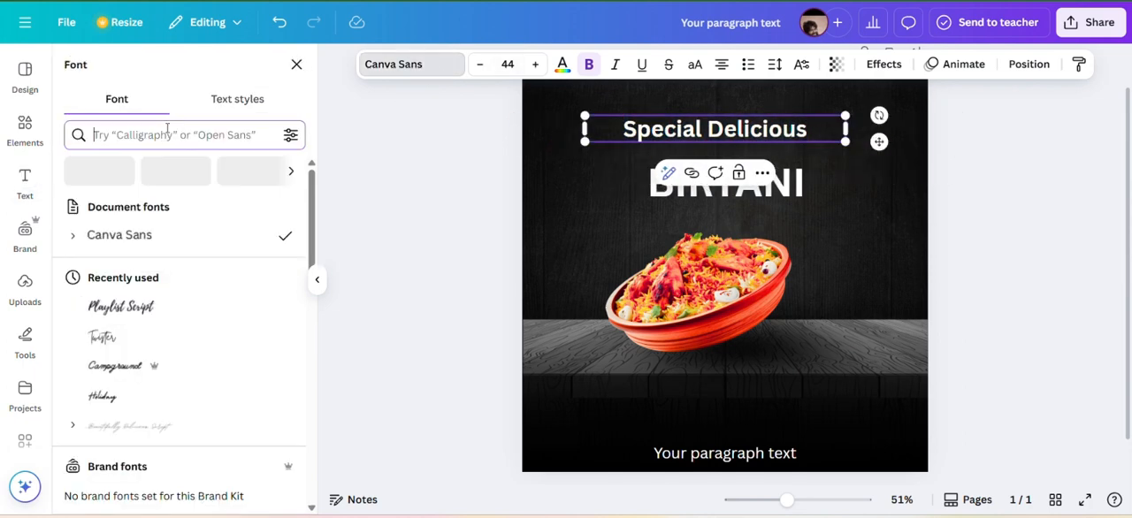
text(yellow)
click(126, 207)
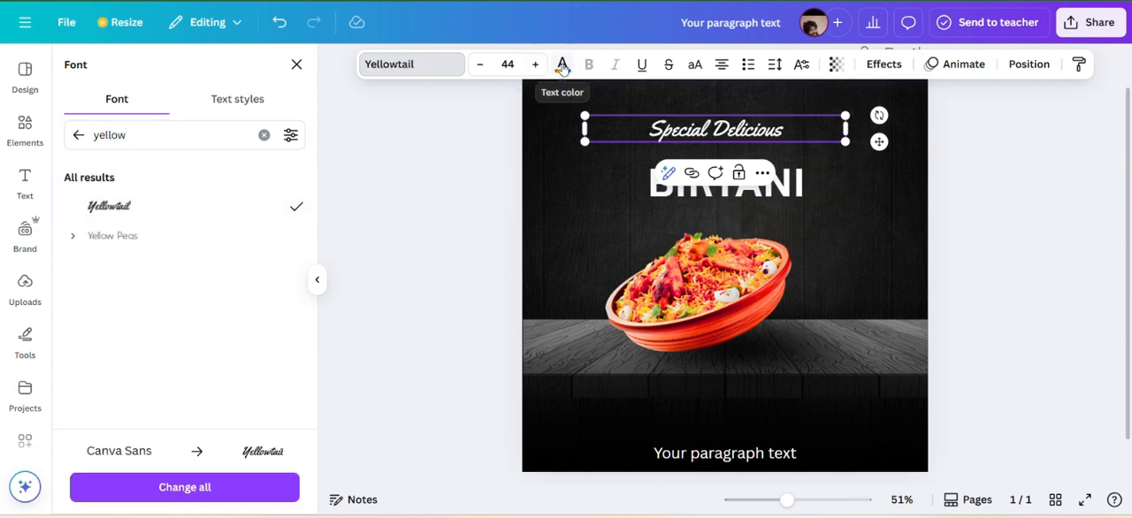
Colour the "Special Delicious" text bright yellow and lower it slightly towards the heading.
click(562, 64)
click(160, 98)
text(yellow)
click(80, 166)
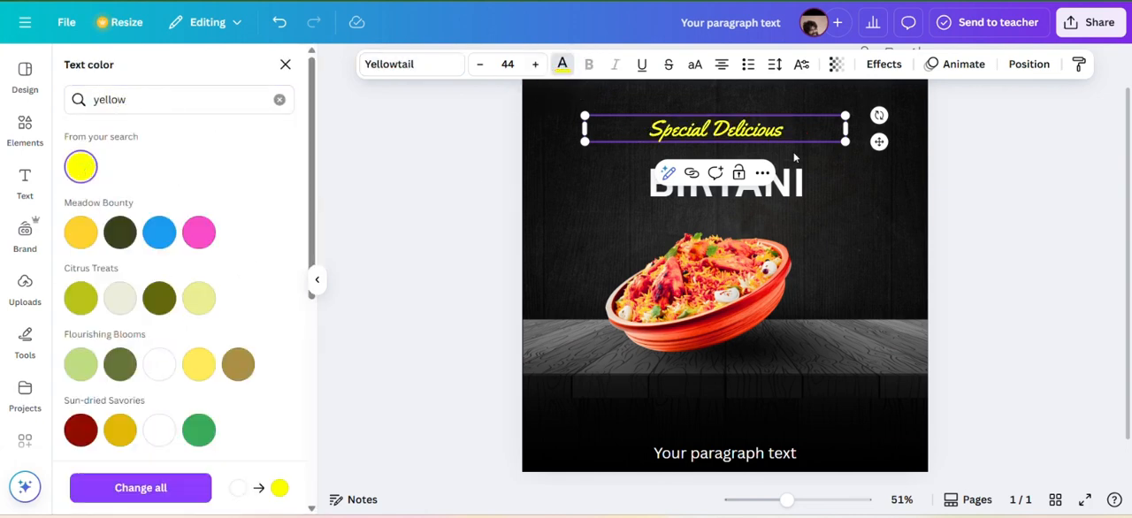
drag(880, 140, 879, 142)
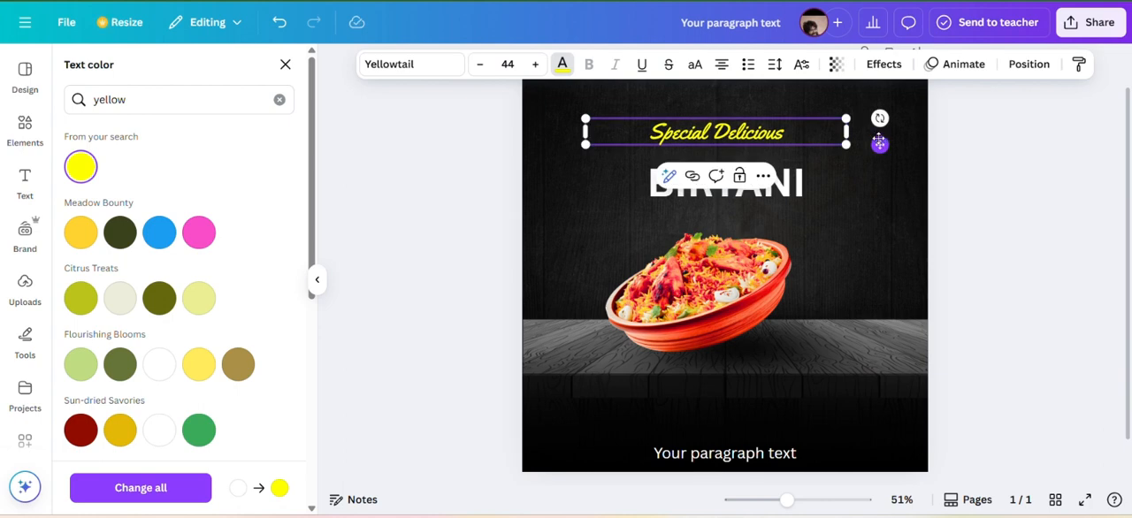
Change the font of the BIRYANI heading to Norwester.
click(703, 174)
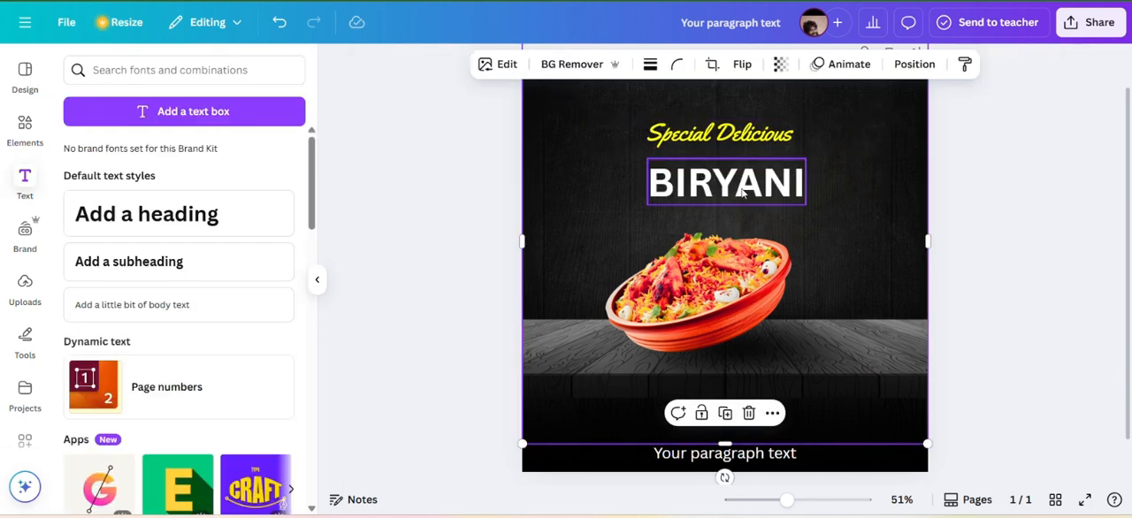
click(429, 62)
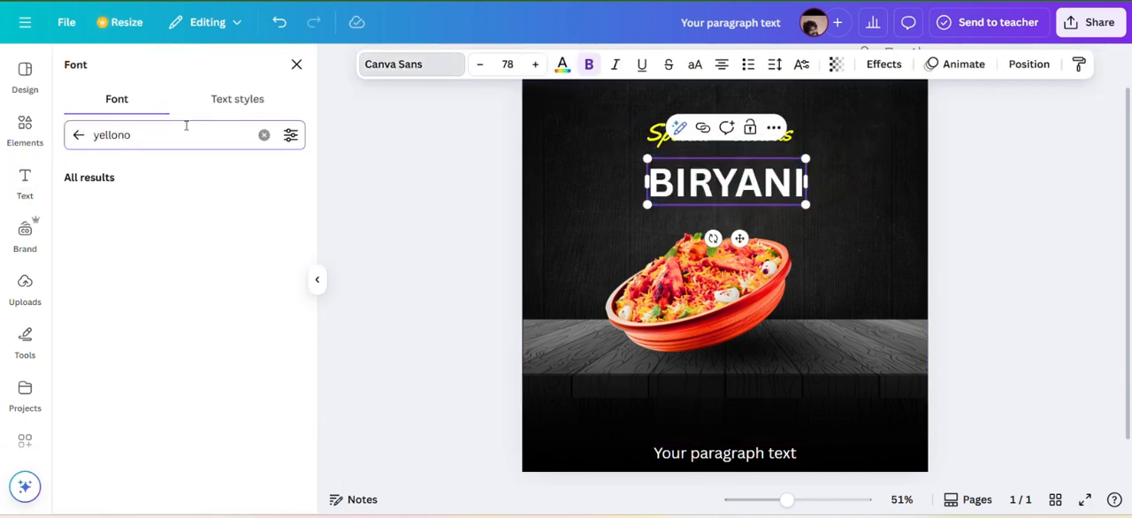
key(ctrl+a)
text(Nor)
click(152, 207)
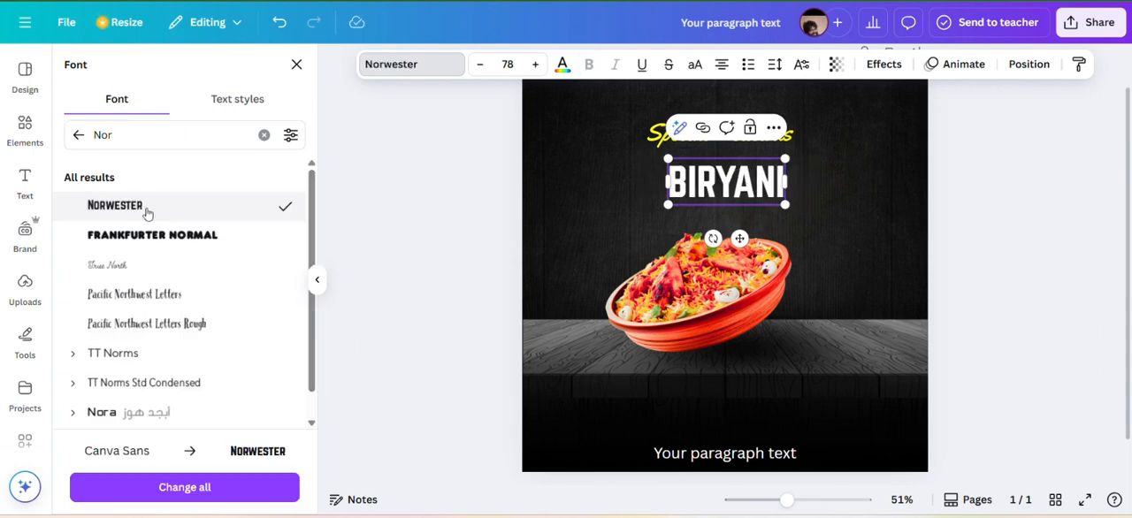
Set the BIRYANI heading's letter spacing to 74 and raise the heading to sit just beneath "Special Delicious".
click(775, 65)
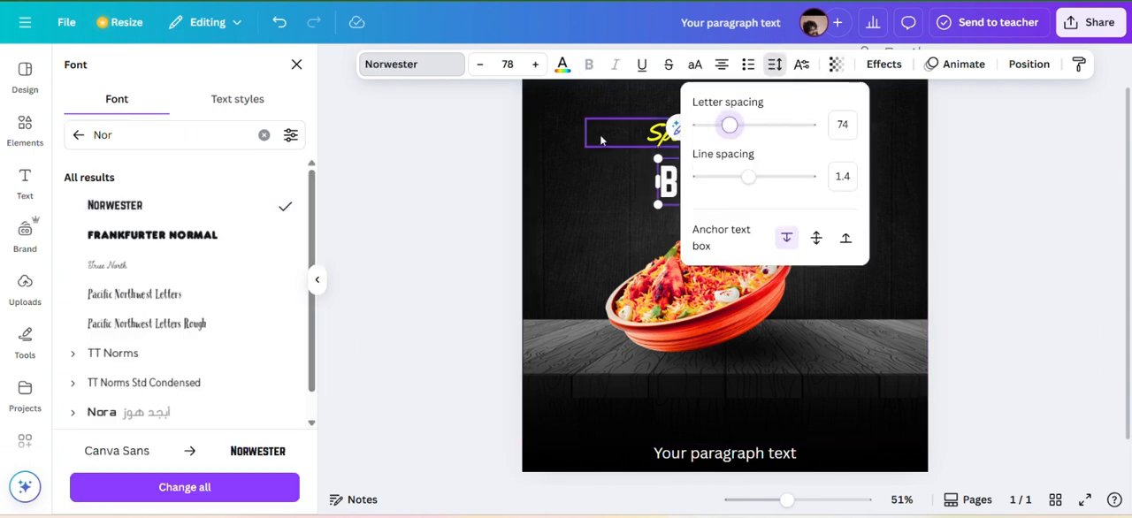
click(882, 250)
click(737, 167)
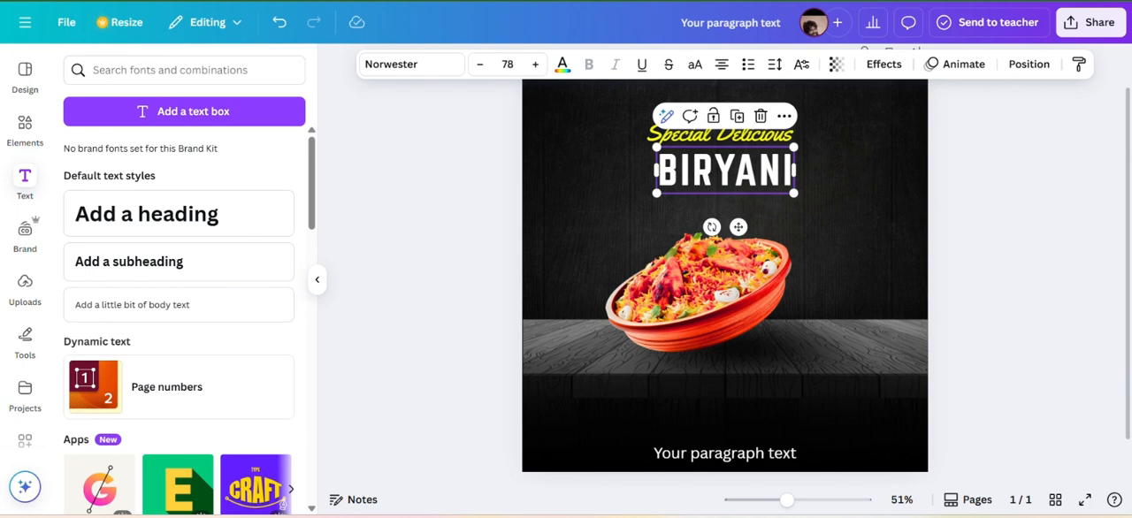
Search the elements library for "yello brush label" and clear the search.
click(25, 124)
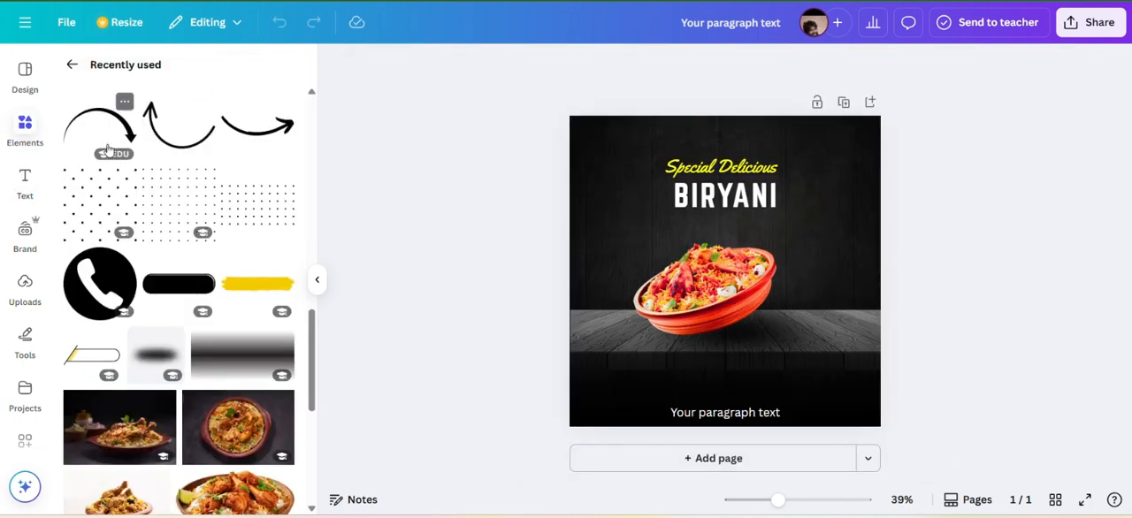
click(74, 69)
text(ye)
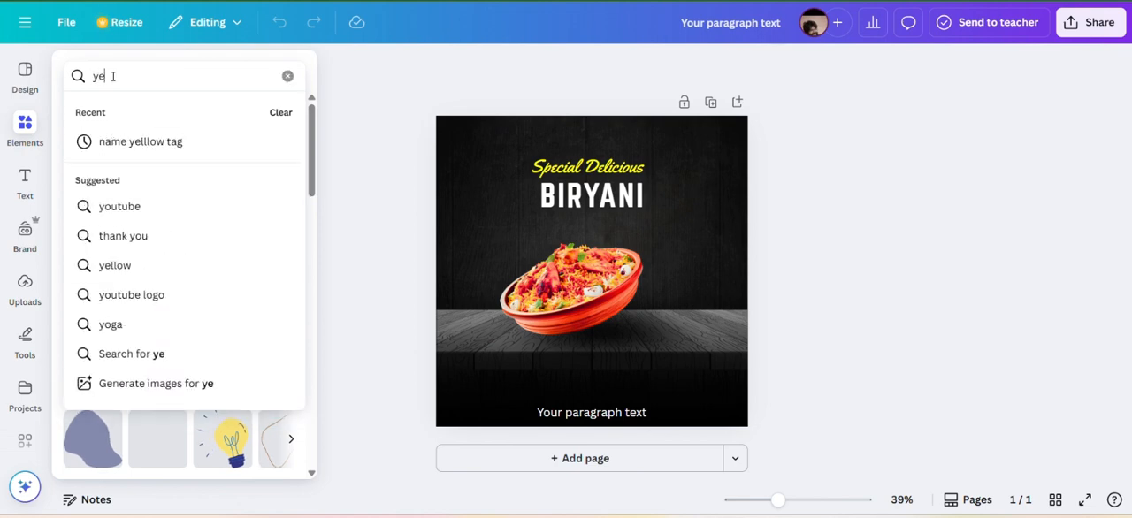
text(llo brush)
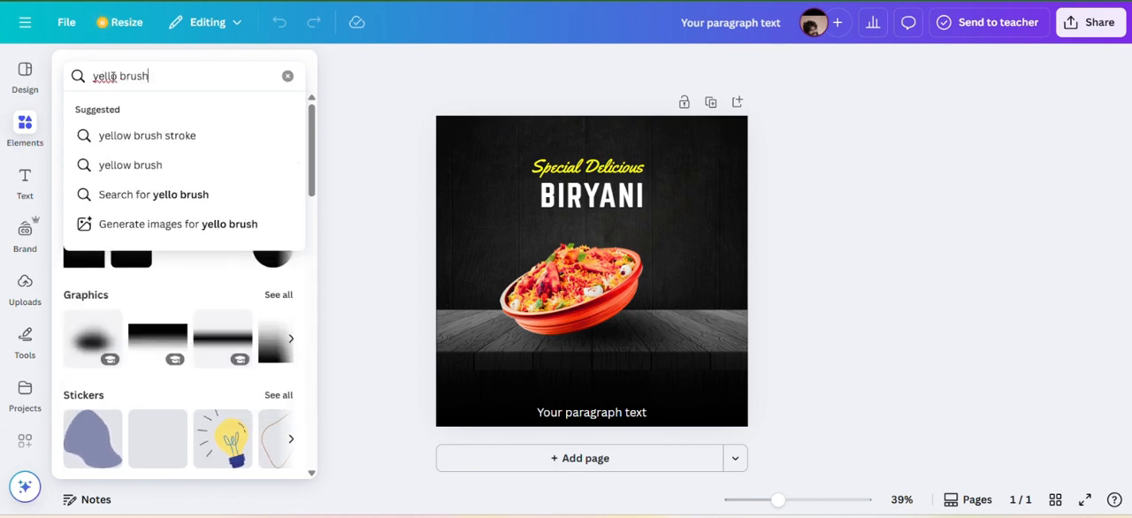
text( label)
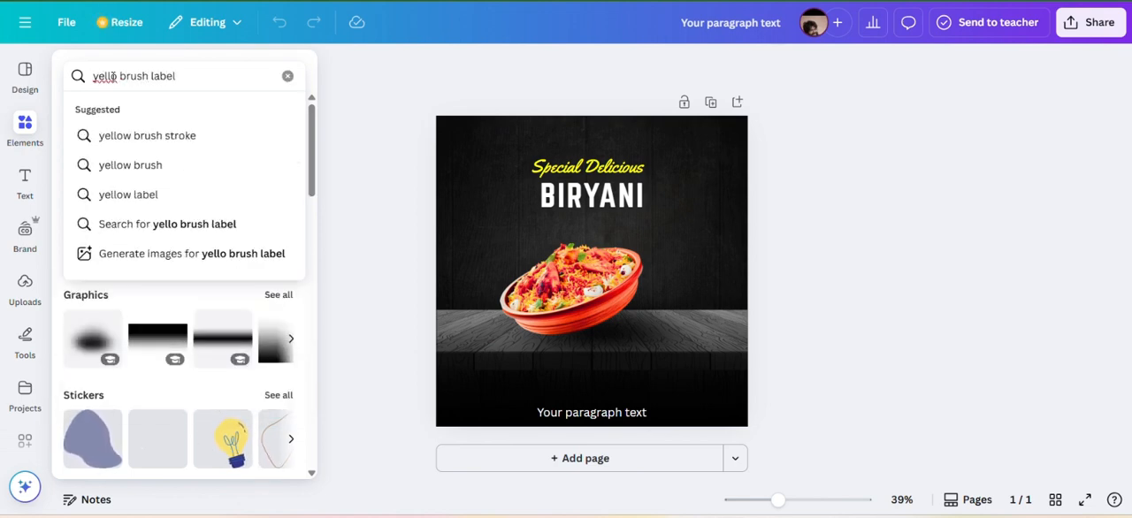
key(Return)
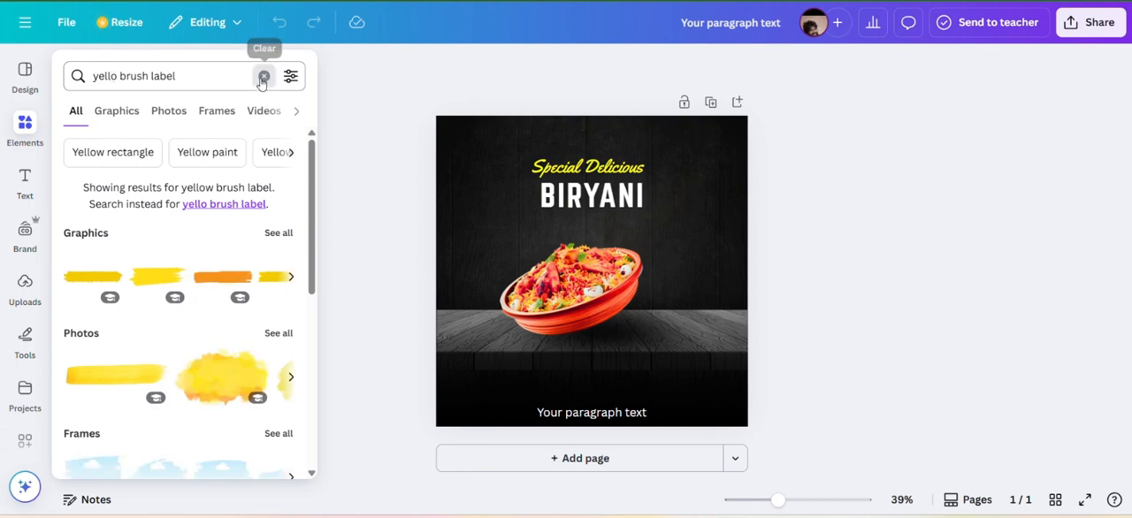
click(264, 77)
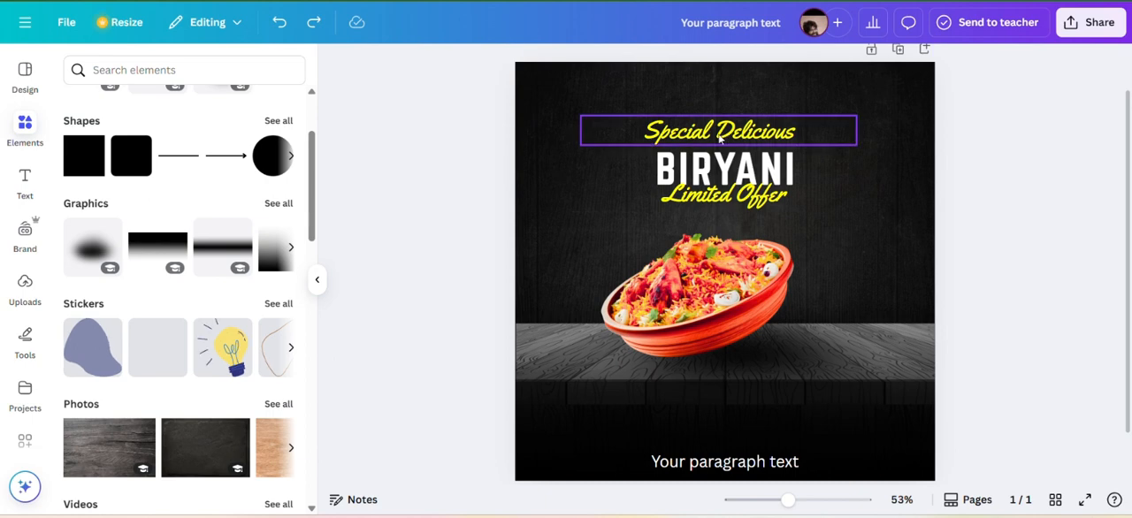
Move "Special Delicious", BIRYANI and "Limited Offer" up the poster, stacking them as three separate lines above the bowl.
drag(738, 129, 738, 96)
drag(713, 164, 712, 133)
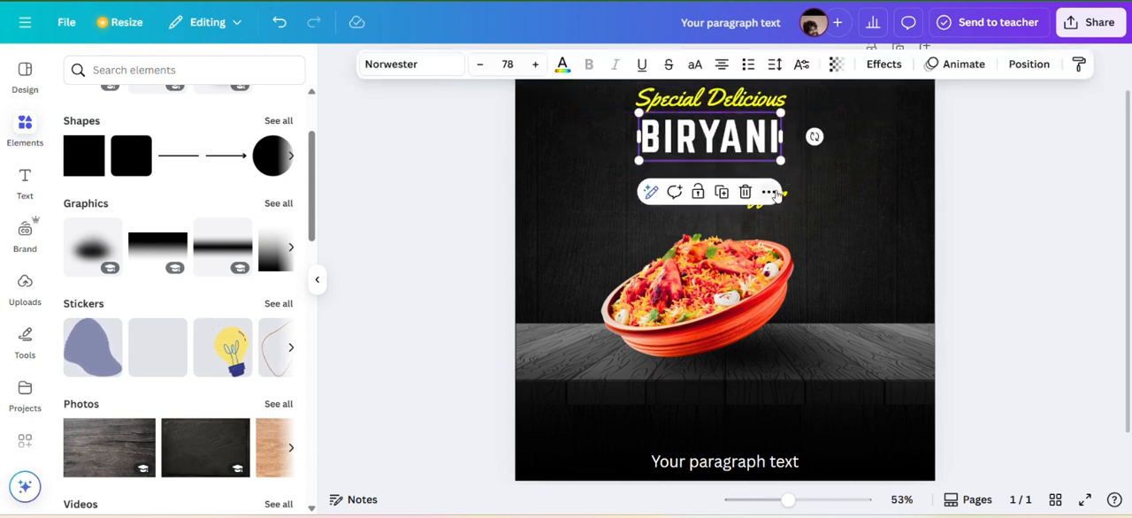
drag(765, 195, 773, 171)
Enlarge the "Special Delicious" text to font size 64.6.
click(728, 103)
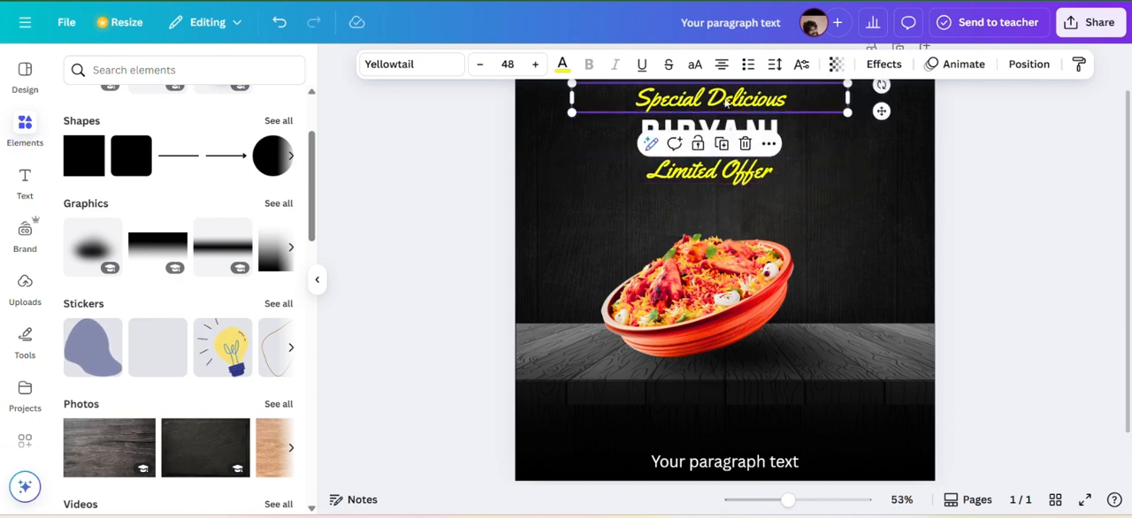
click(514, 67)
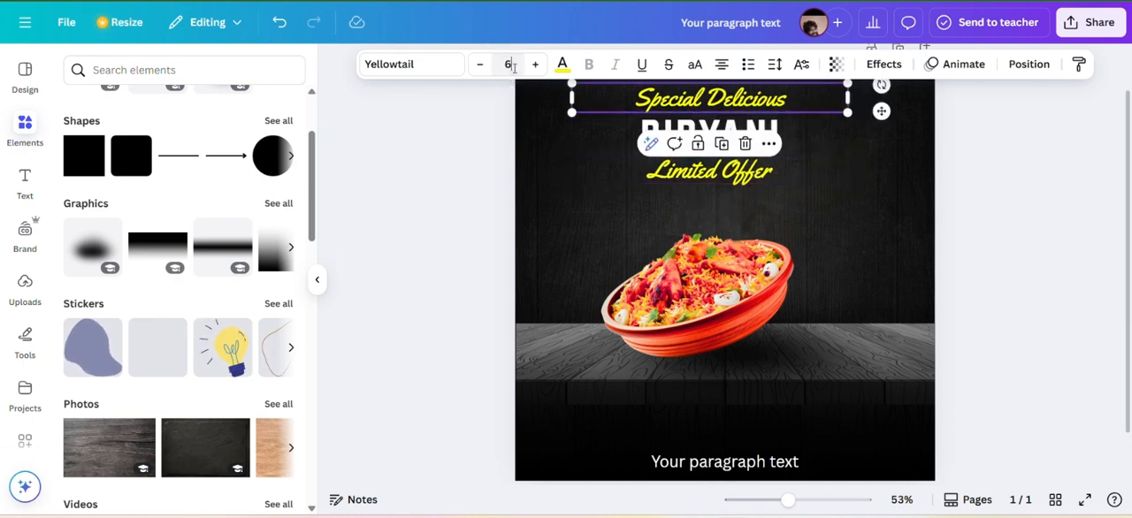
click(591, 189)
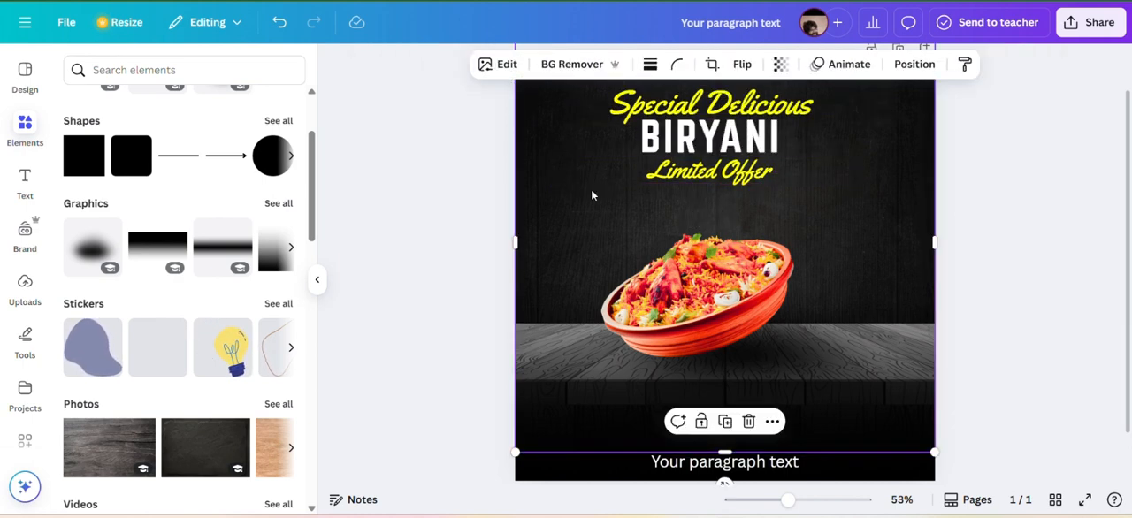
Enlarge the BIRYANI heading to font size 116 and move "Limited Offer" down to sit beneath it.
click(681, 137)
click(537, 65)
click(536, 64)
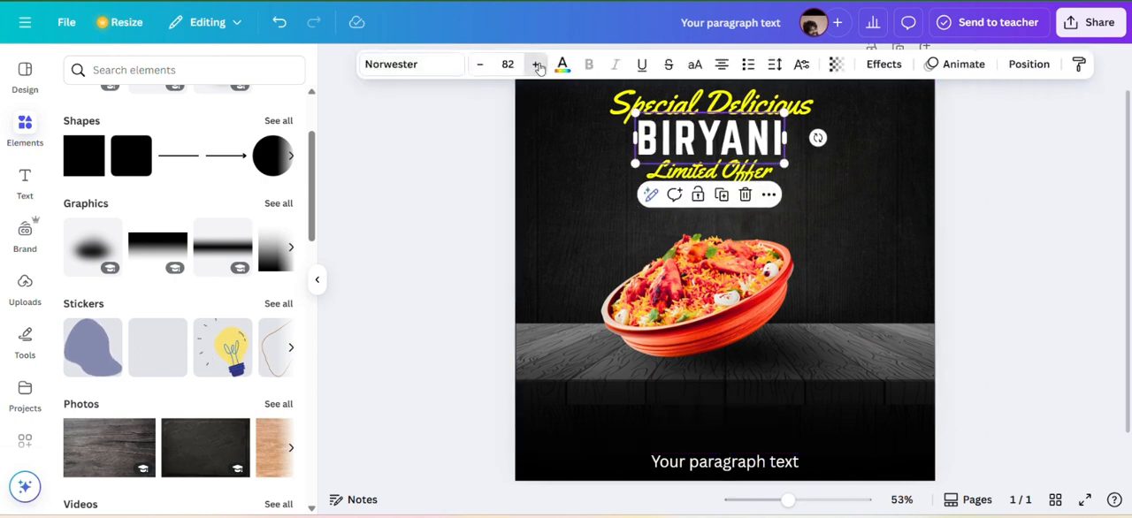
click(537, 65)
click(537, 65)
click(537, 65)
click(537, 64)
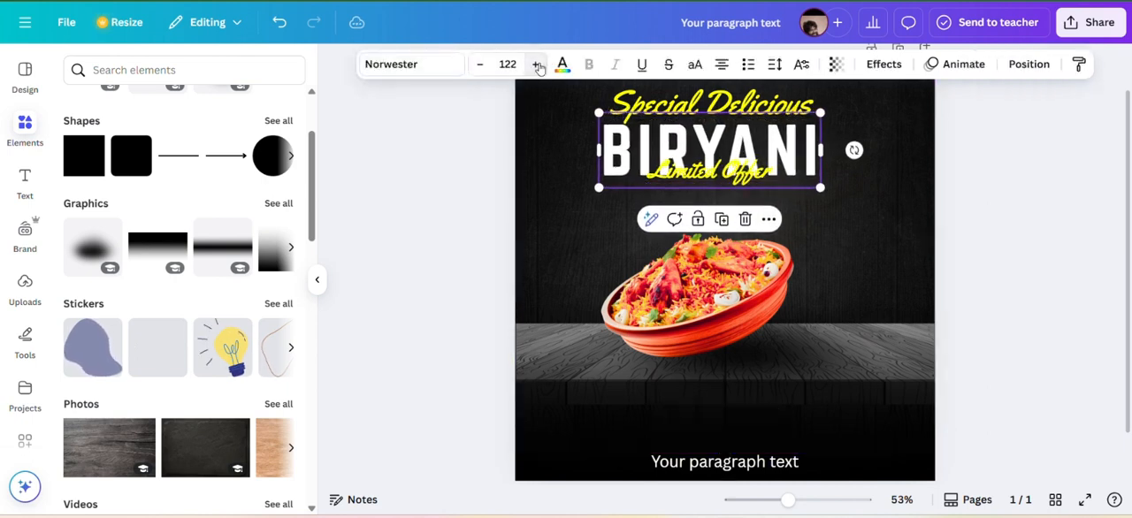
click(536, 64)
click(537, 65)
click(537, 65)
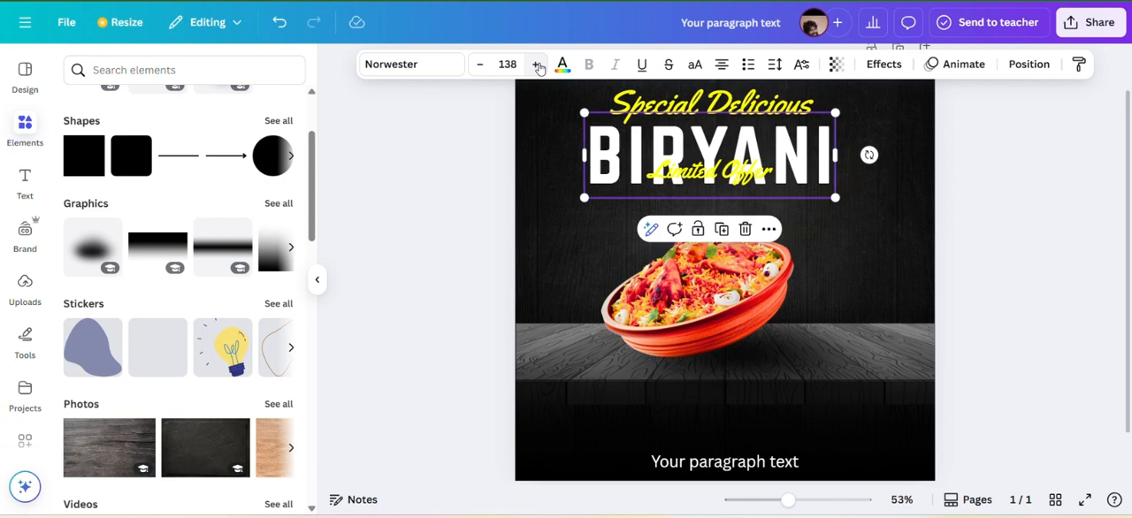
click(479, 65)
click(479, 65)
click(479, 64)
click(478, 65)
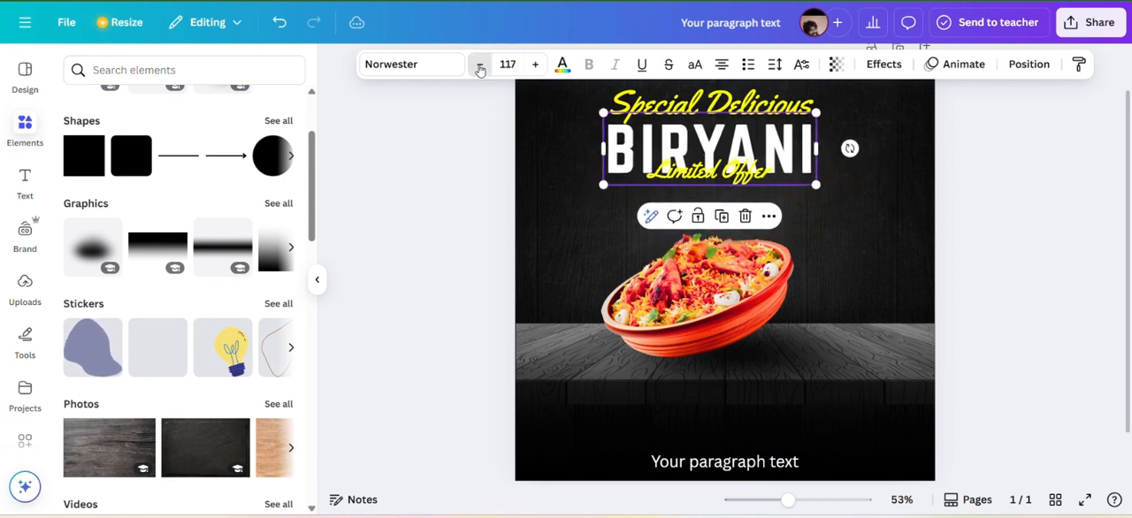
click(479, 65)
click(742, 168)
drag(741, 168, 743, 188)
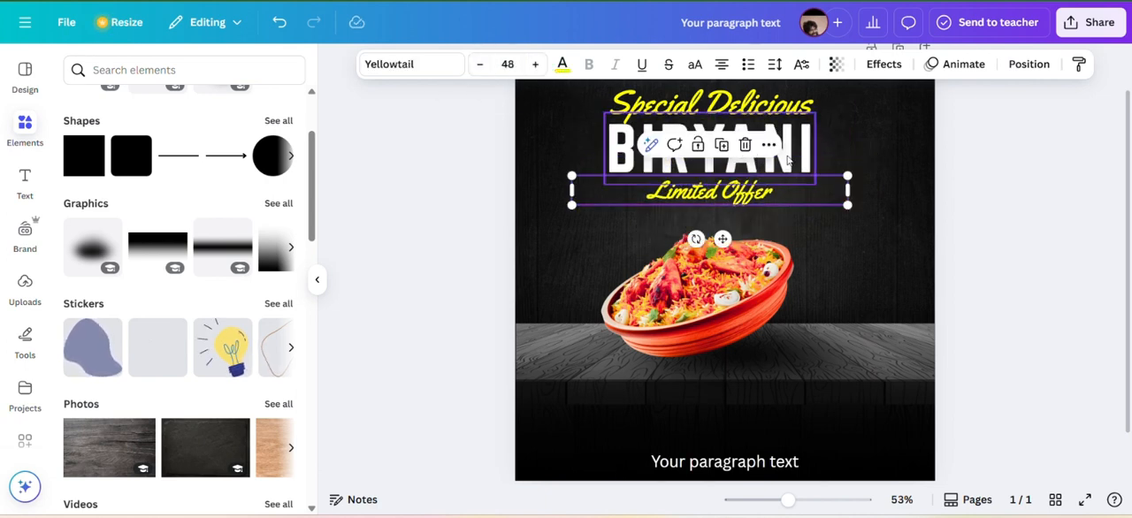
Tighten the letter spacing of the BIRYANI heading slightly.
click(787, 159)
click(772, 66)
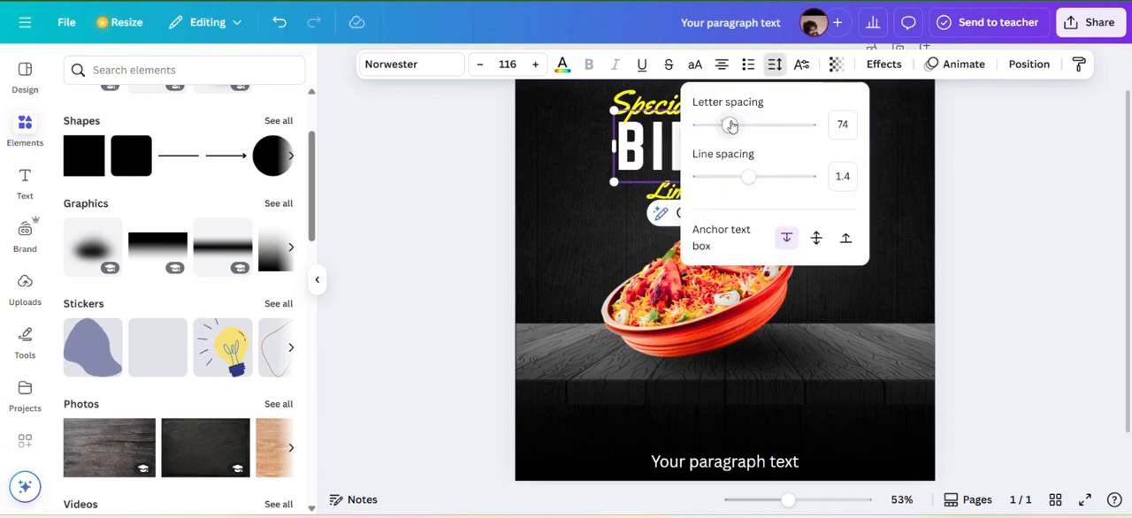
drag(731, 124, 722, 125)
click(586, 129)
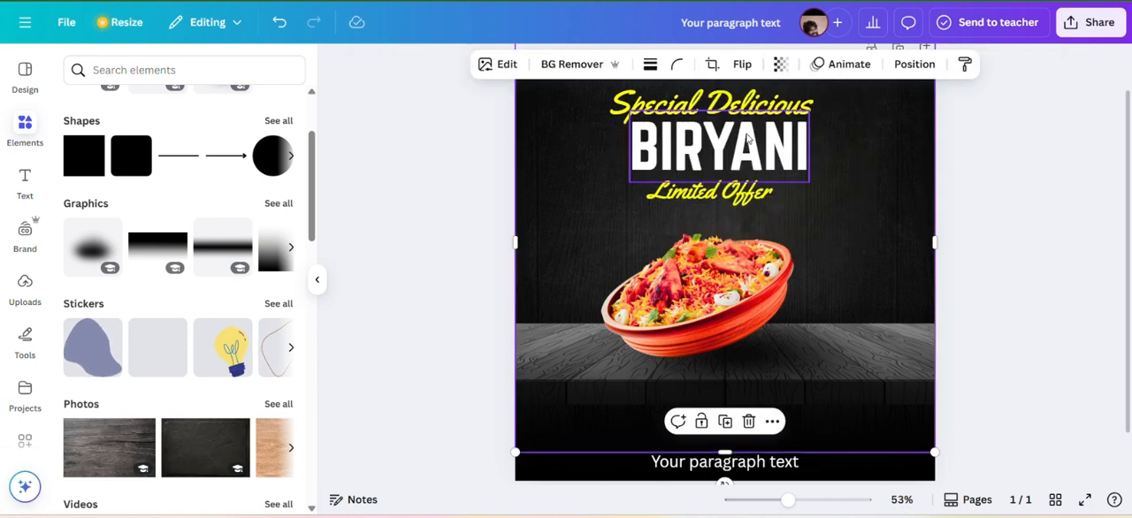
Nudge BIRYANI, "Special Delicious" and "Limited Offer" so the three lines are evenly spaced and roughly centred on each other.
click(672, 142)
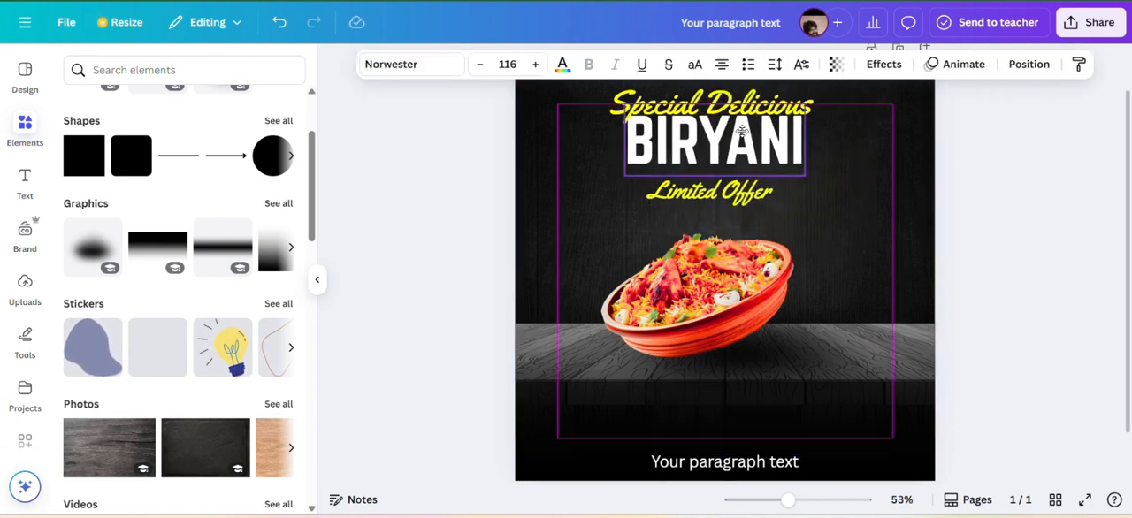
click(778, 105)
drag(787, 104, 792, 100)
click(779, 192)
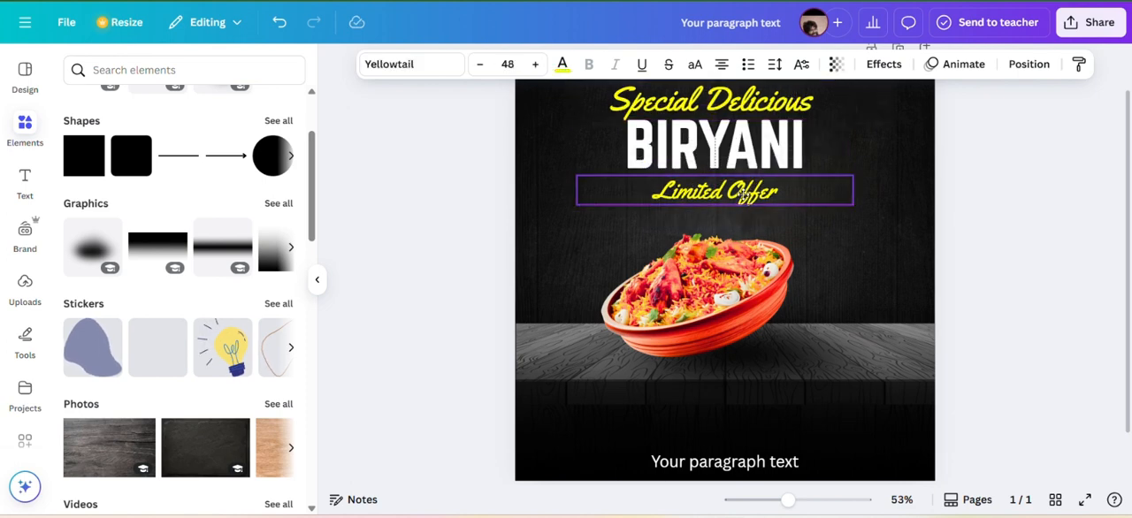
Tilt the three title lines slightly counterclockwise, about -2° for "Special Delicious", and tuck "Limited Offer" closer under BIRYANI.
click(792, 135)
click(723, 106)
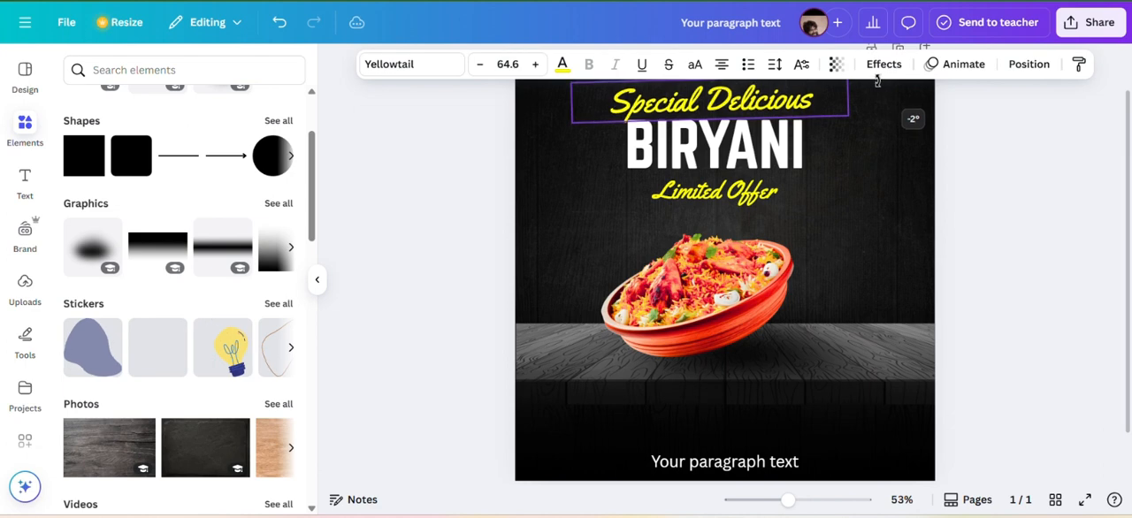
click(787, 133)
drag(839, 144, 836, 137)
click(724, 189)
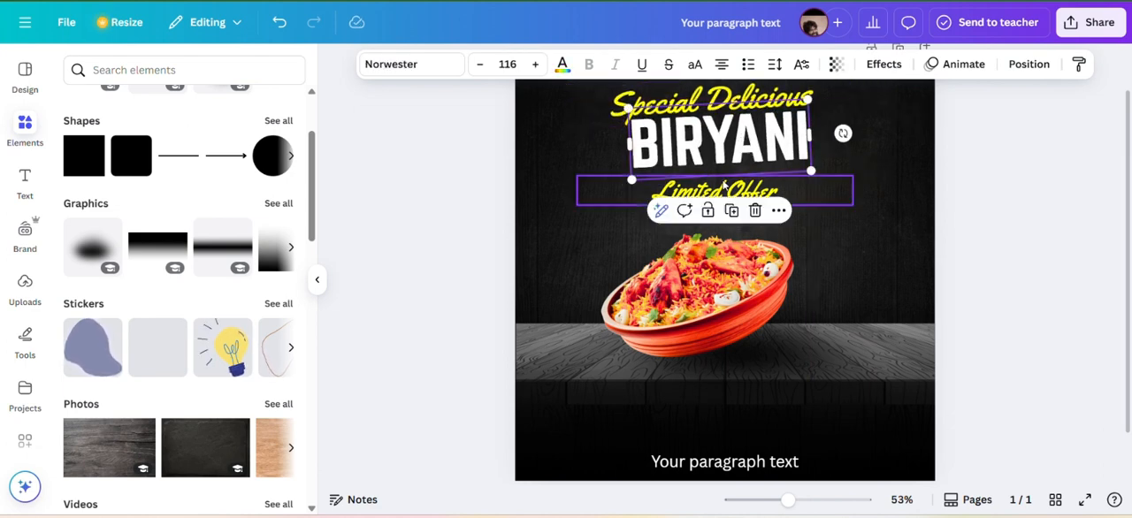
mouse_move(699, 239)
mouse_down()
mouse_move(746, 273)
mouse_move(733, 276)
mouse_move(702, 240)
mouse_up()
drag(733, 189, 733, 183)
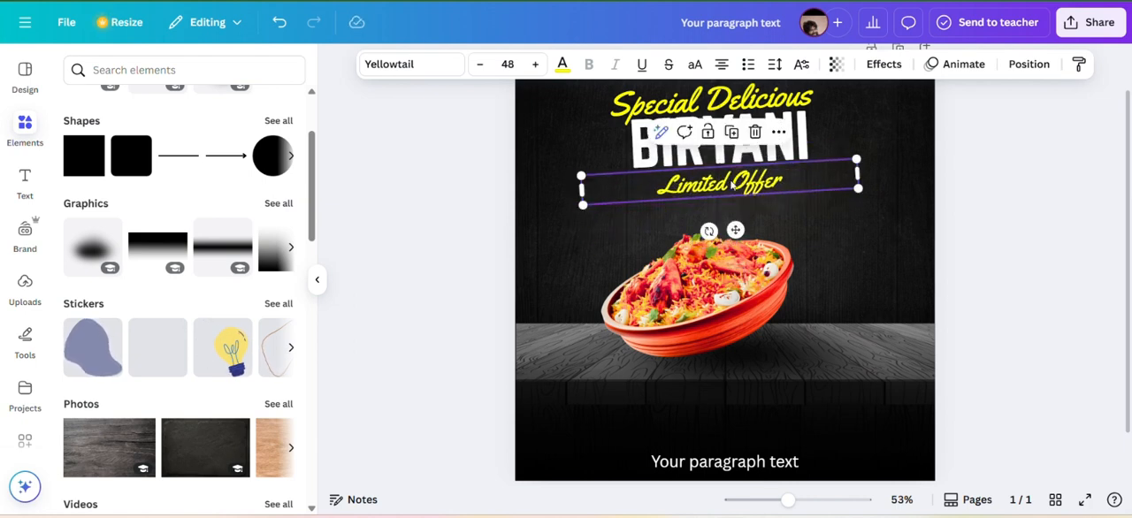
Narrow the "Limited Offer" text box to fit its text and set its font size to 51.
drag(856, 176, 769, 183)
drag(695, 240, 738, 234)
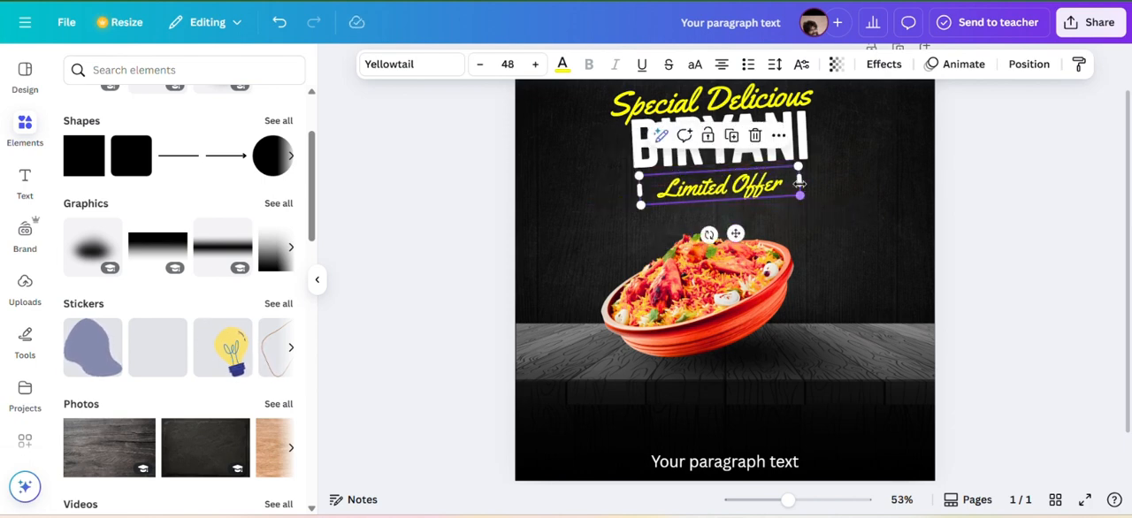
click(536, 64)
click(535, 64)
click(535, 63)
click(535, 64)
click(535, 63)
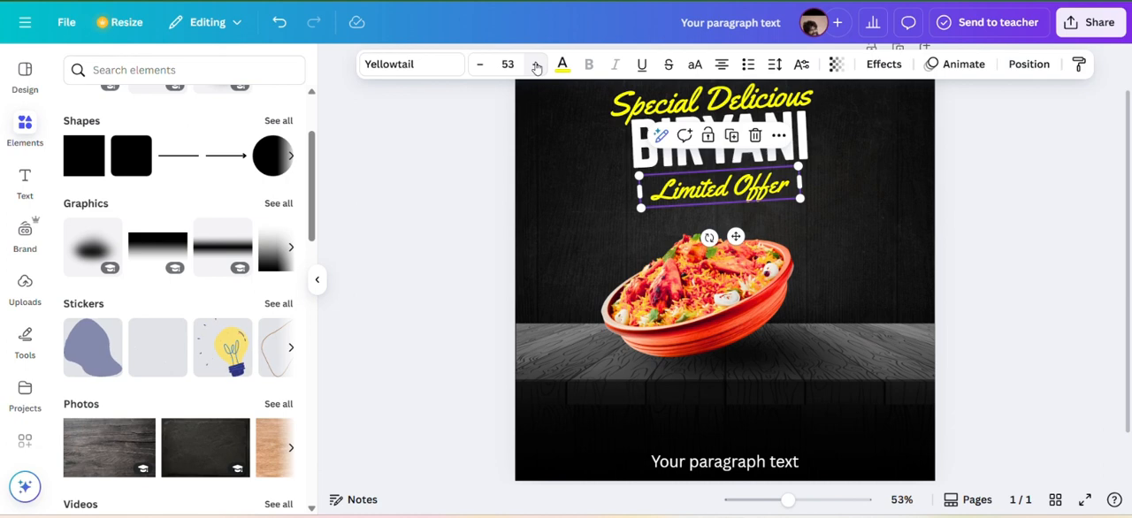
click(476, 68)
click(476, 68)
Recolour the "Limited Offer" text to the near-black shade from the photo colours.
double_click(696, 187)
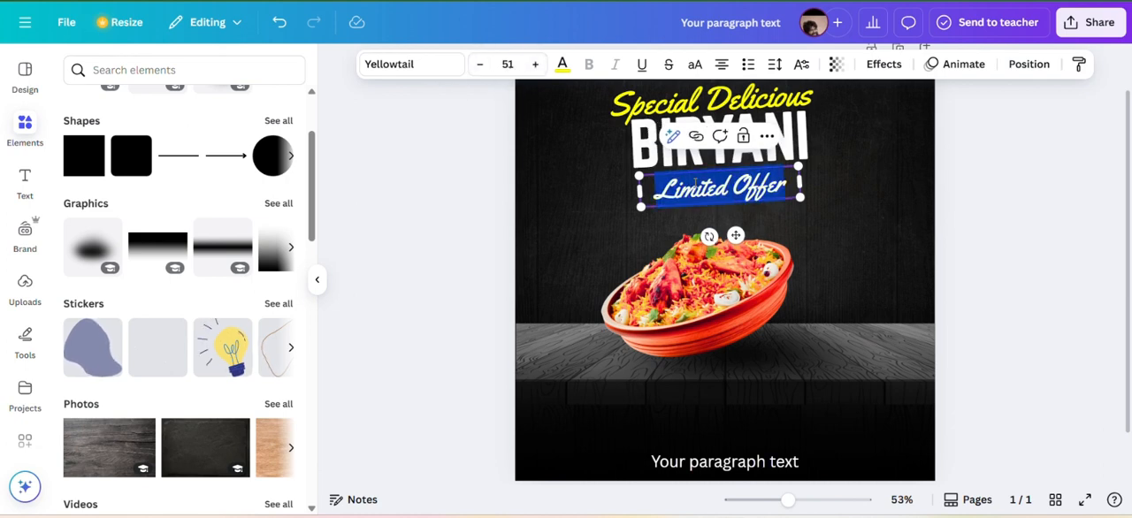
click(561, 64)
click(123, 304)
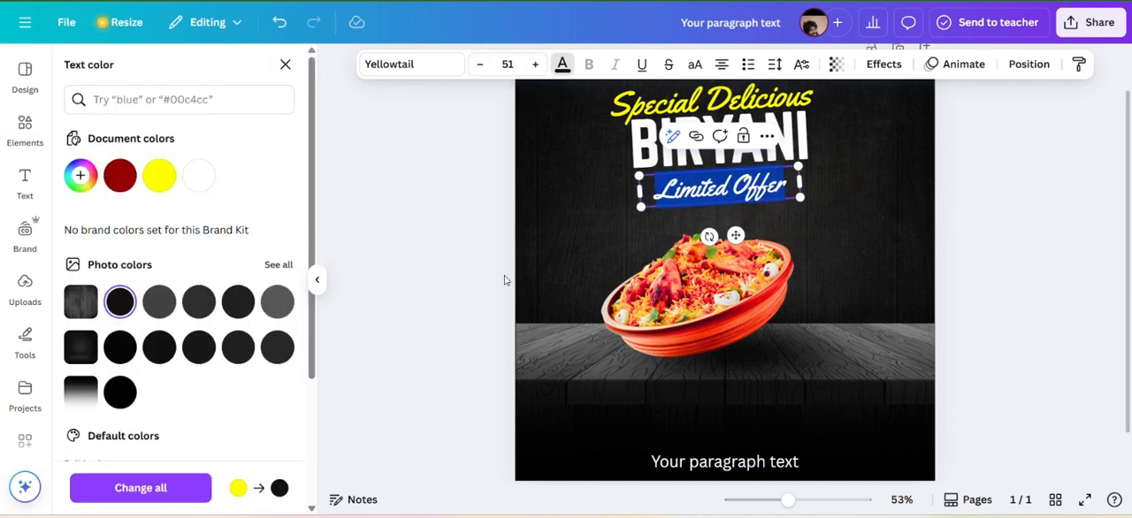
click(580, 196)
Find graphics for "yello brush label" and add a rough-edged yellow brush stroke to the poster.
click(152, 69)
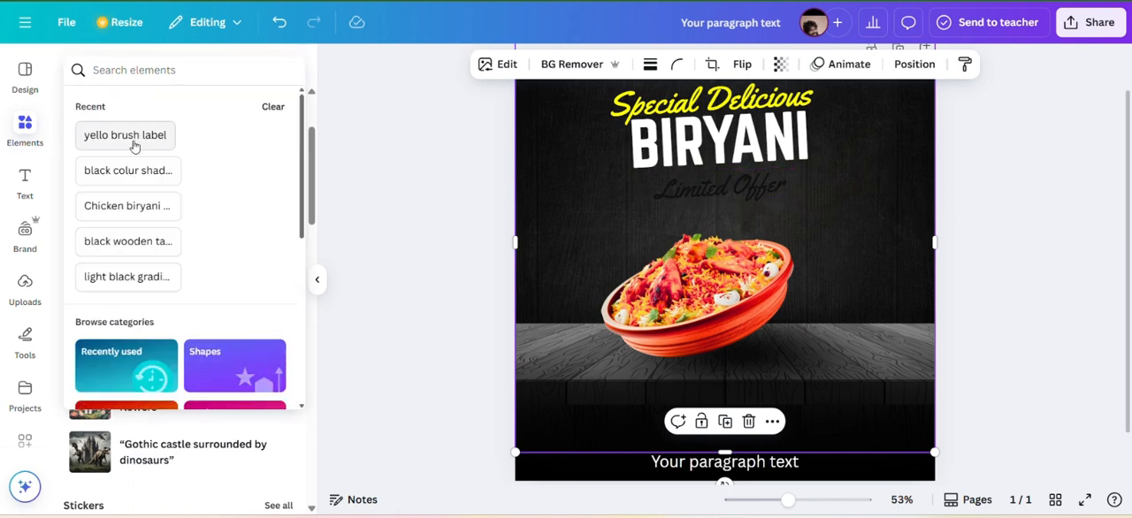
click(133, 141)
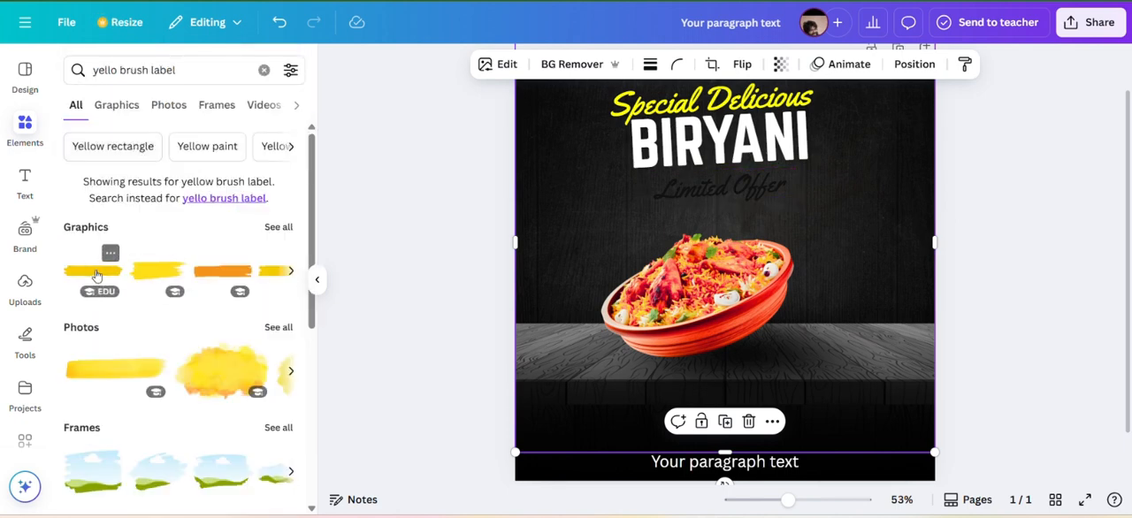
click(278, 227)
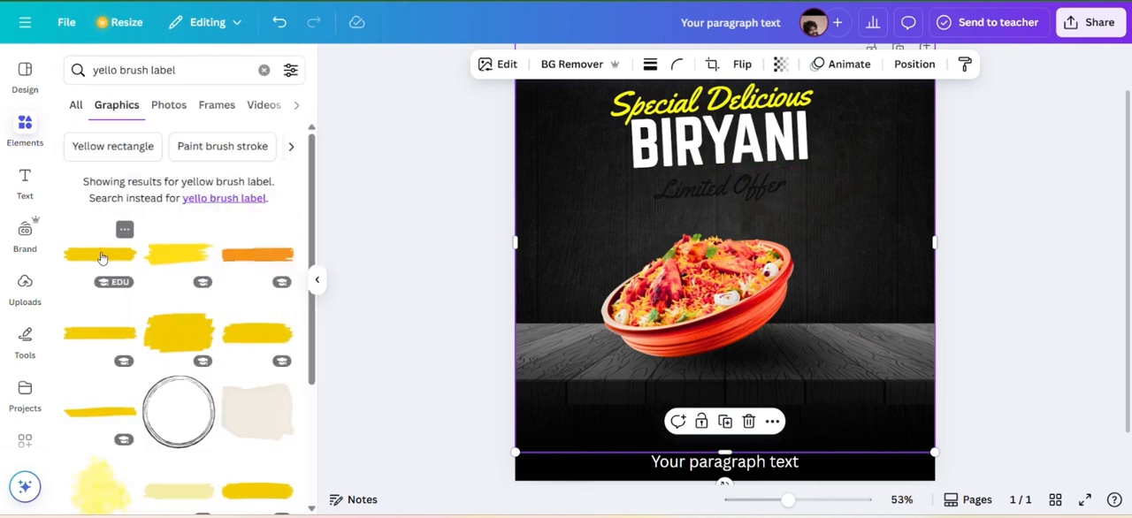
click(80, 255)
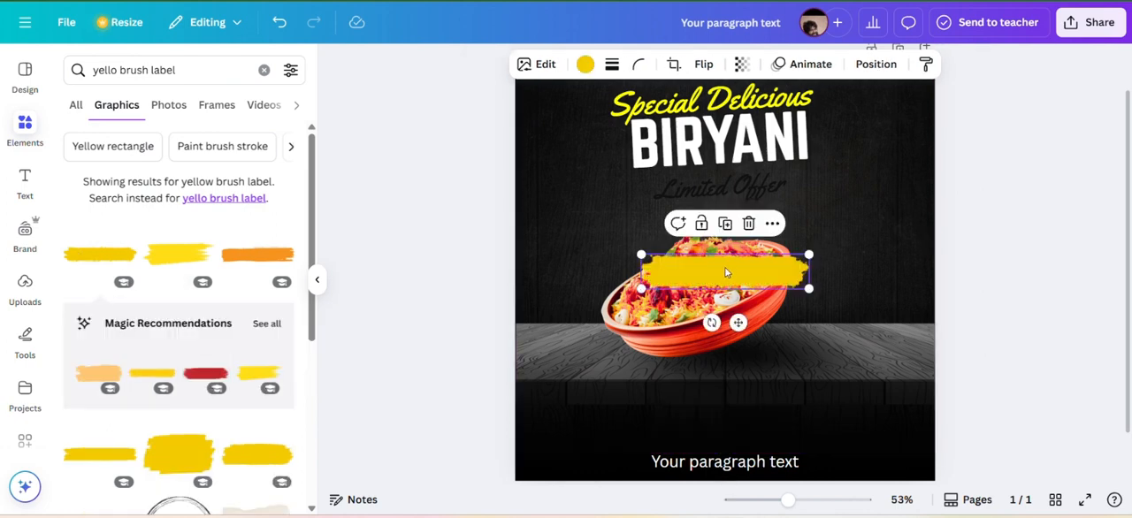
Place the yellow brush stroke behind "Limited Offer", tilt it to match the text, and reduce the text's font size slightly.
drag(725, 273, 720, 189)
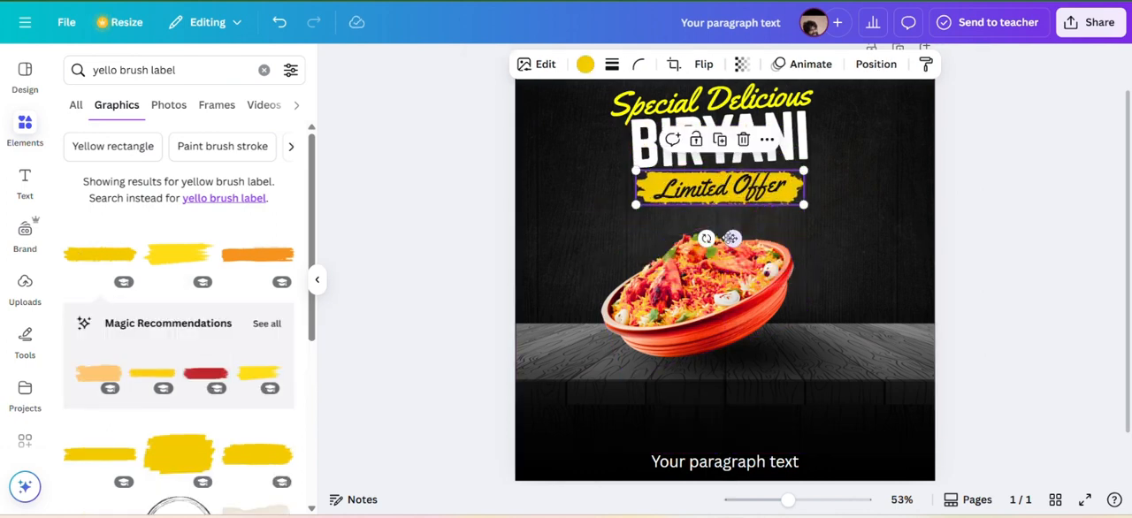
drag(705, 239, 707, 240)
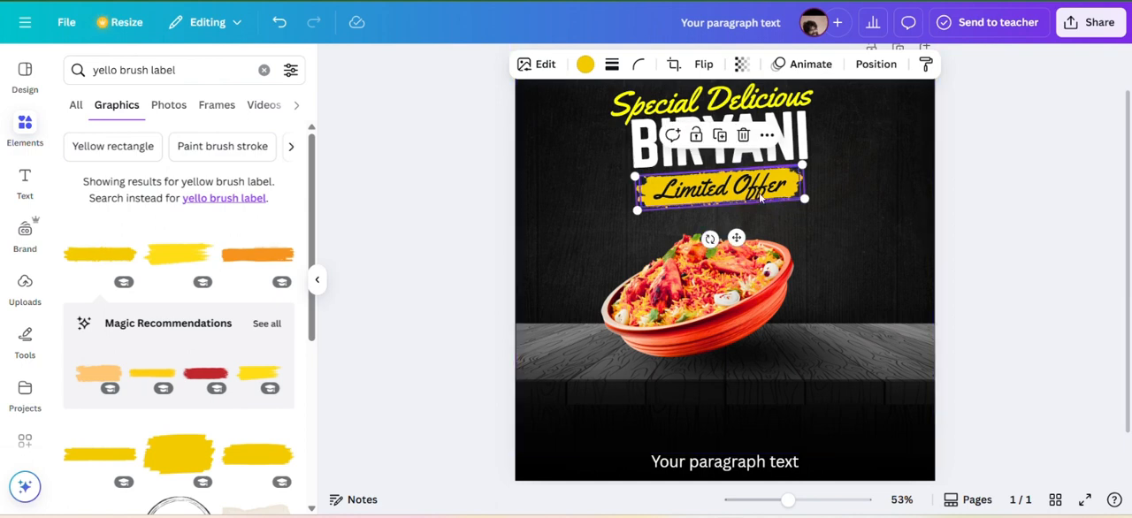
click(706, 189)
click(482, 68)
click(483, 68)
click(484, 69)
click(484, 69)
click(848, 176)
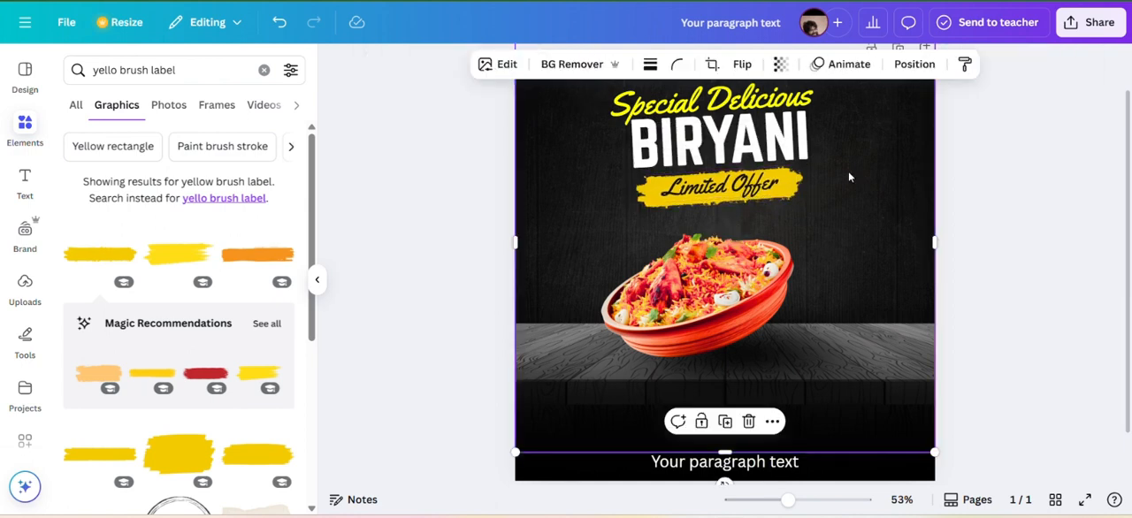
Shift the biryani bowl right to centre it under the title, and realign its shadow on the wooden table beneath it.
drag(753, 352, 771, 347)
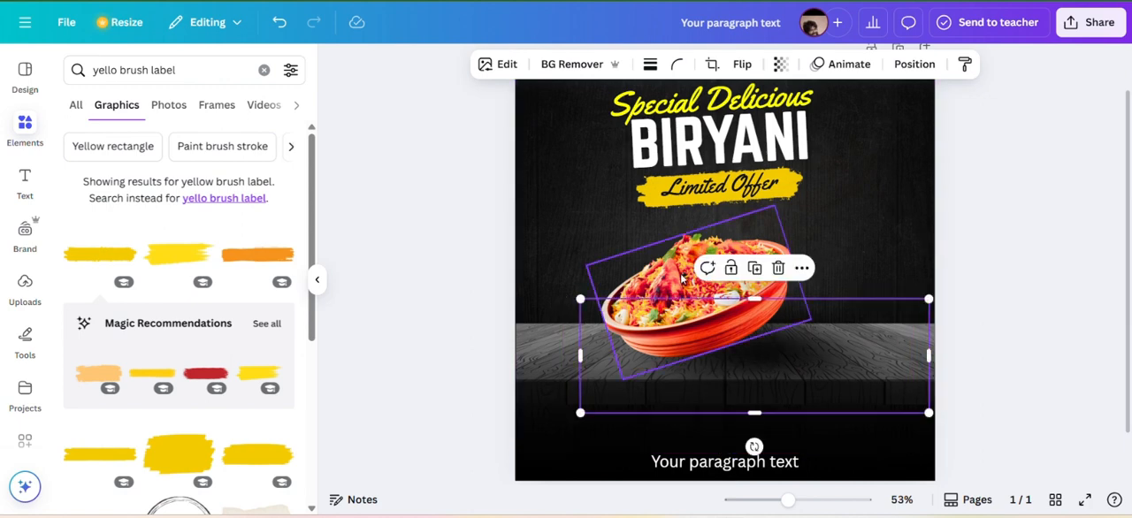
drag(682, 278, 747, 280)
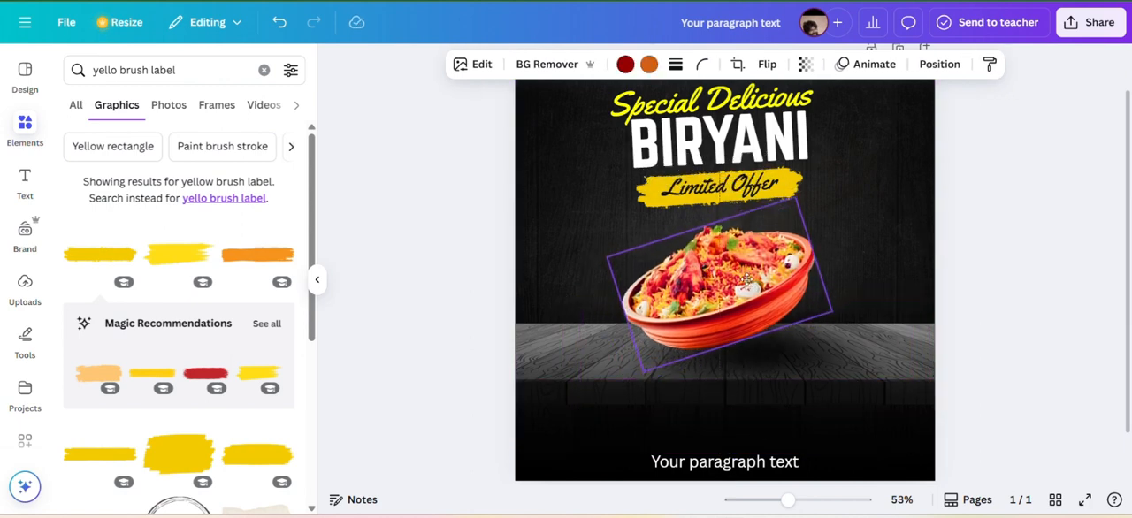
click(855, 240)
drag(798, 345, 788, 345)
drag(918, 298, 900, 304)
mouse_move(806, 339)
mouse_down()
mouse_move(826, 332)
mouse_move(815, 338)
mouse_up()
click(856, 191)
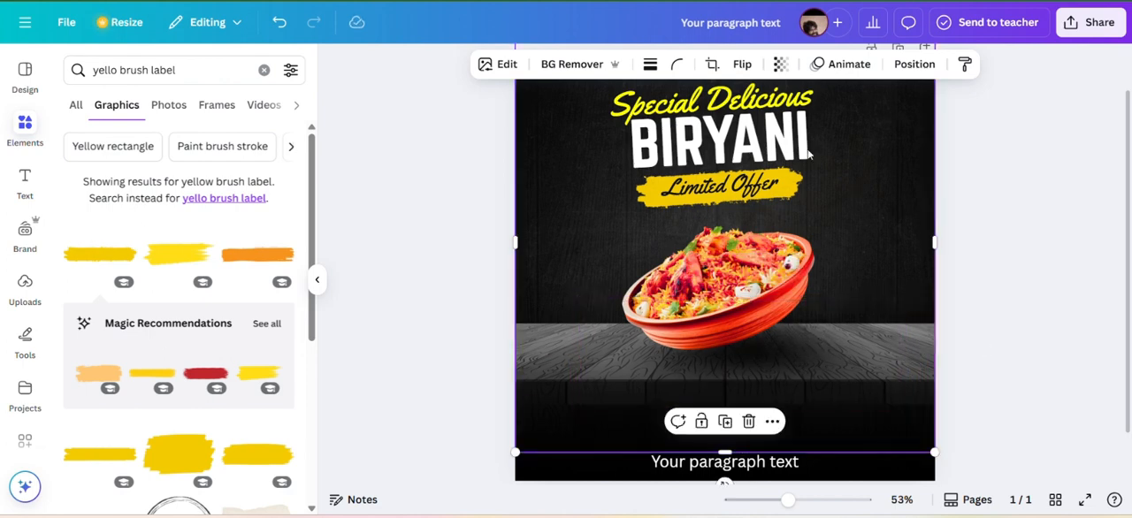
Try a wider letter spacing on "Special Delicious", and set it back to 0.
click(671, 115)
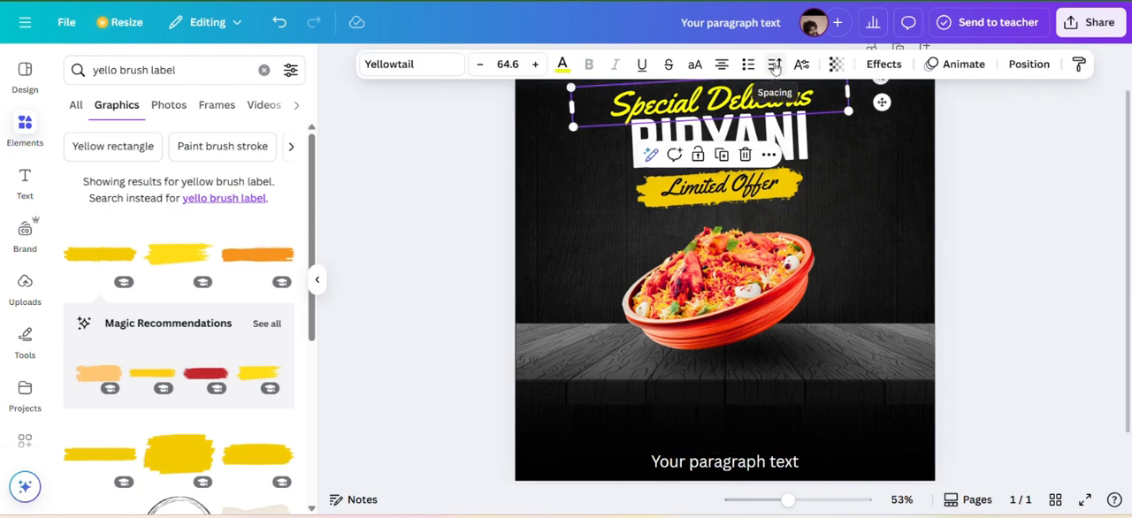
click(774, 64)
drag(733, 131, 736, 128)
click(598, 178)
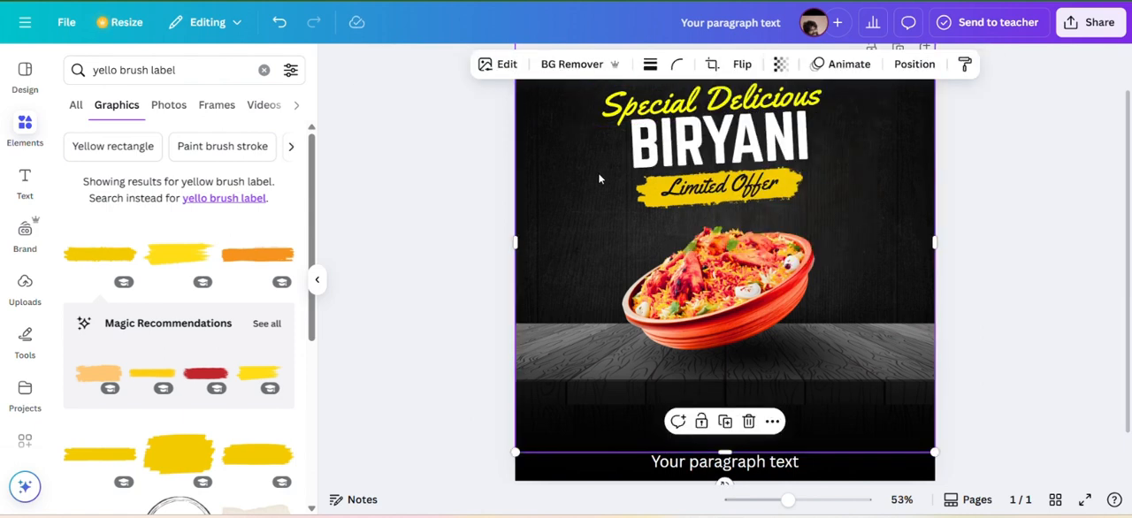
click(652, 107)
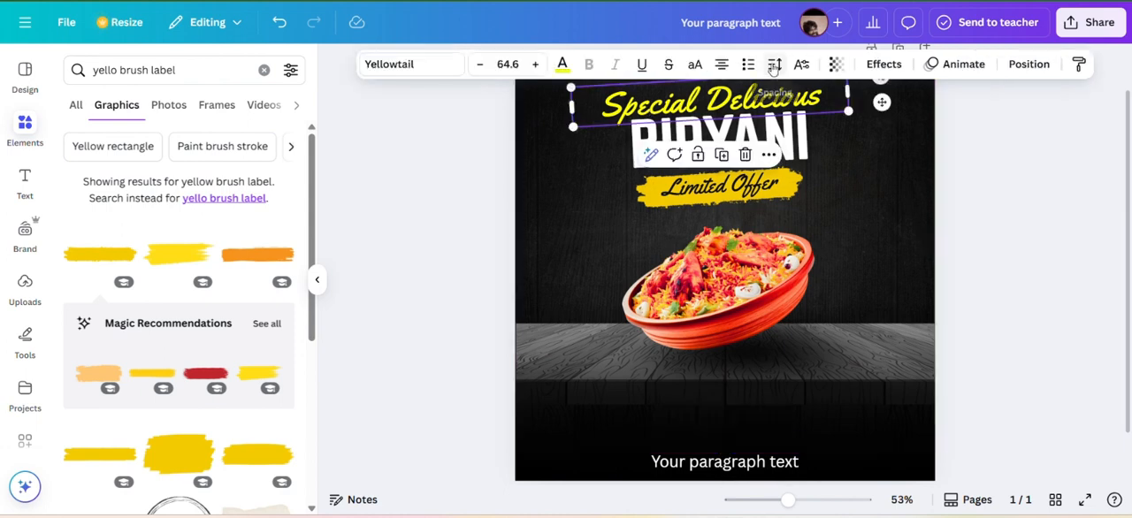
click(772, 66)
drag(727, 121, 723, 124)
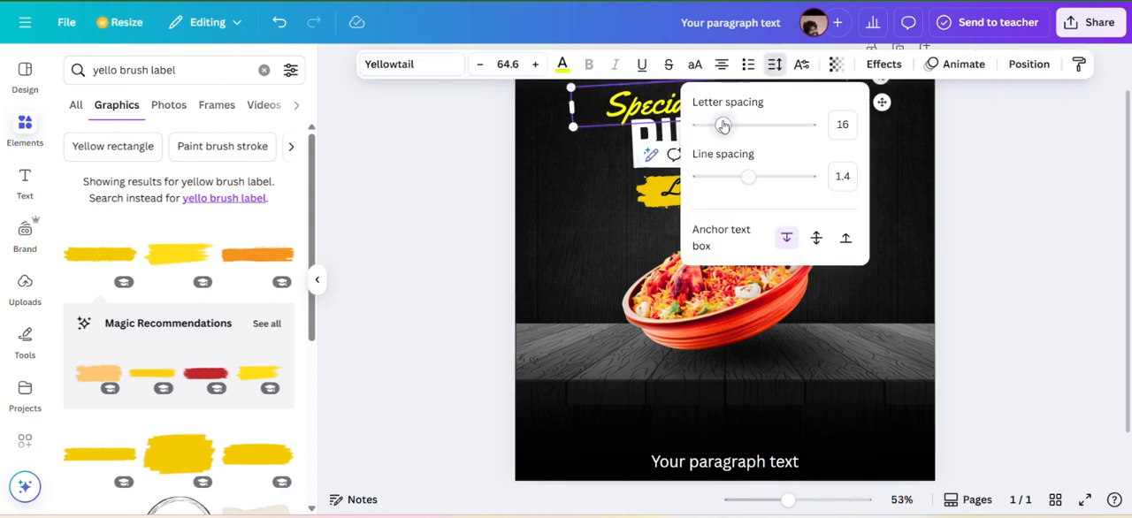
click(879, 158)
Replace the elements search with "yellow labels" and look through the results.
click(263, 70)
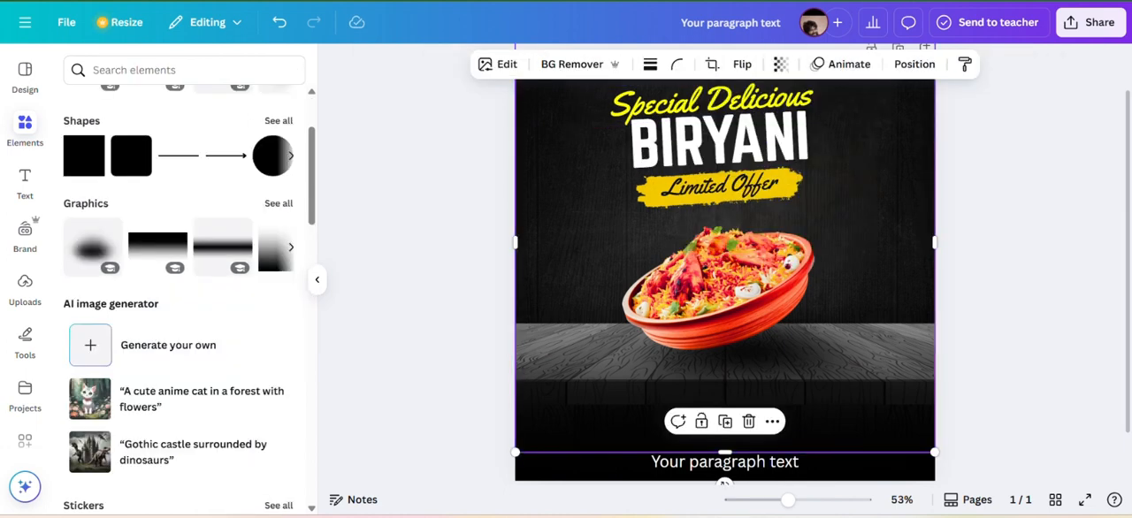
click(216, 71)
text(yellow labels)
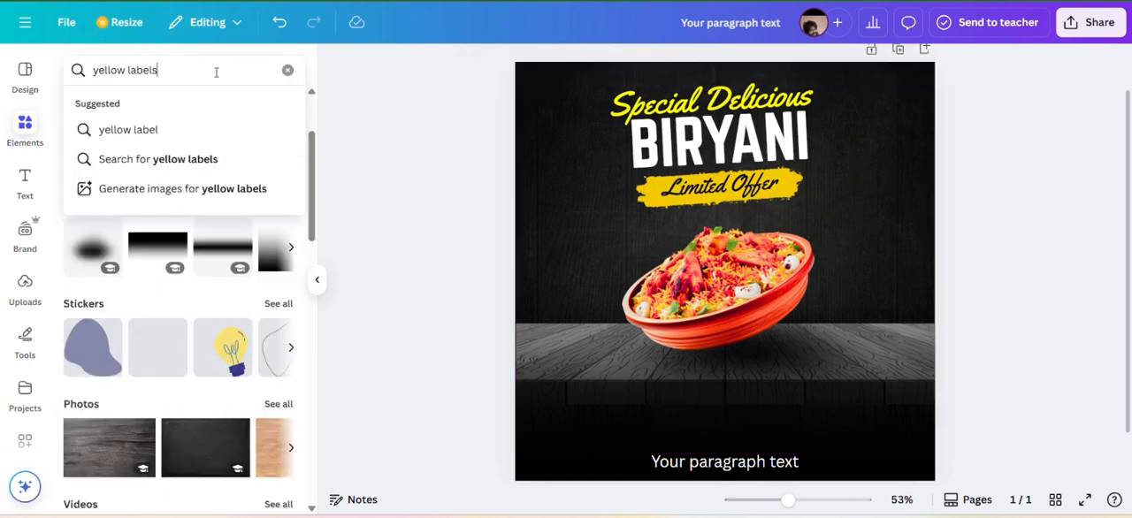
key(Return)
scroll(228, 234, down, 2)
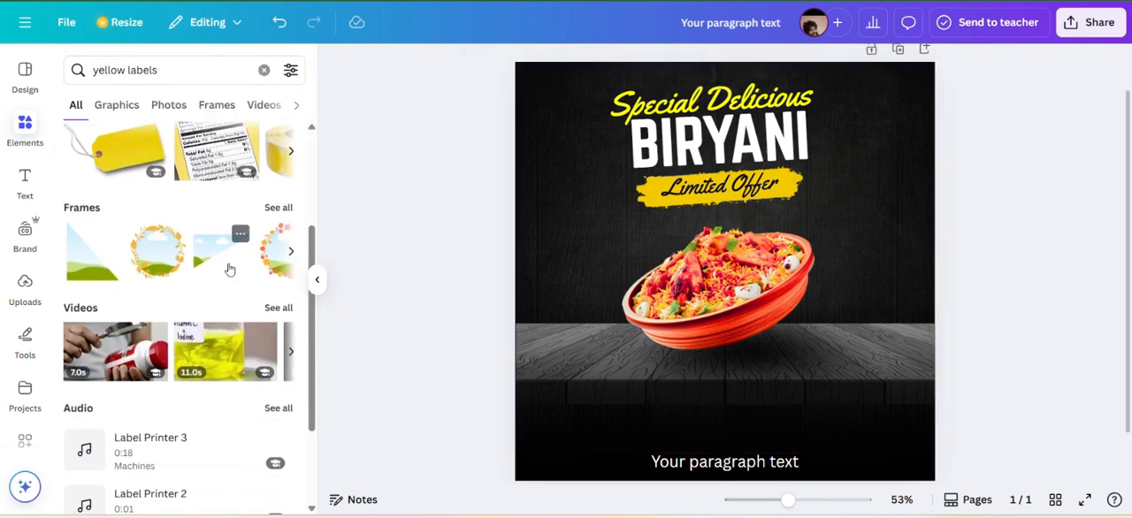
scroll(227, 265, up, 1)
Change the elements search to "yellow label" and show all matching graphics.
click(190, 74)
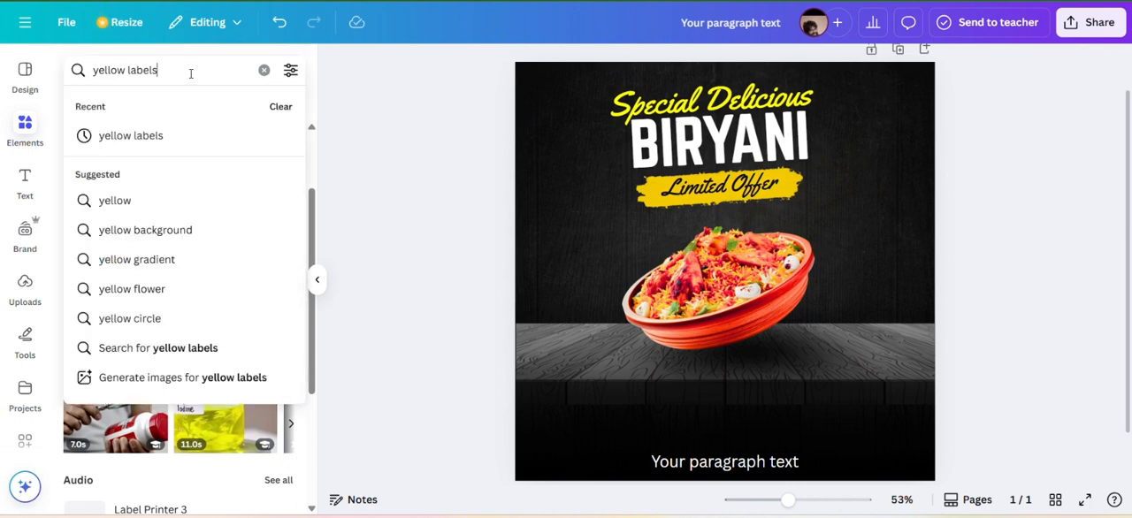
key(BackSpace)
key(Return)
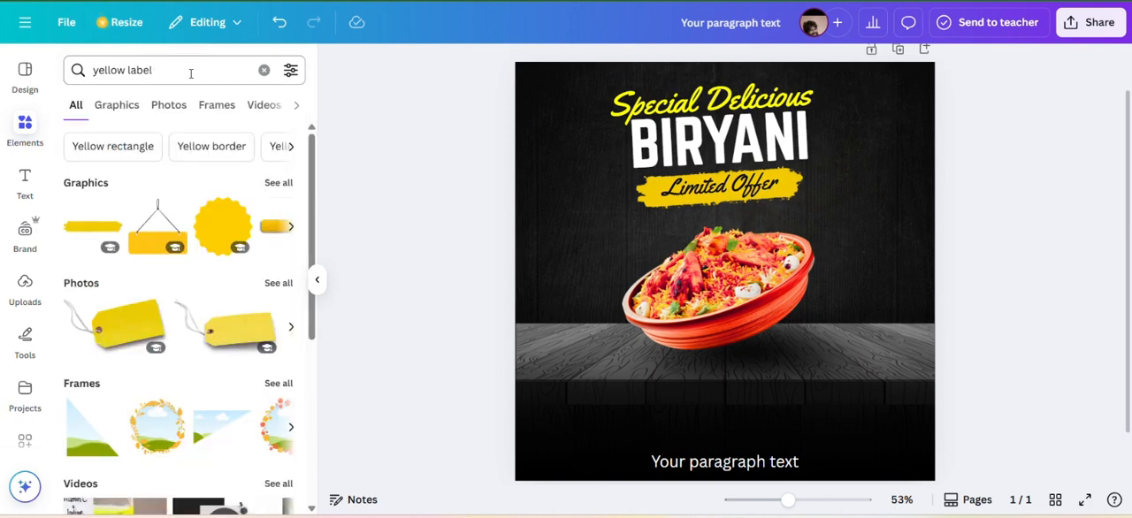
click(279, 184)
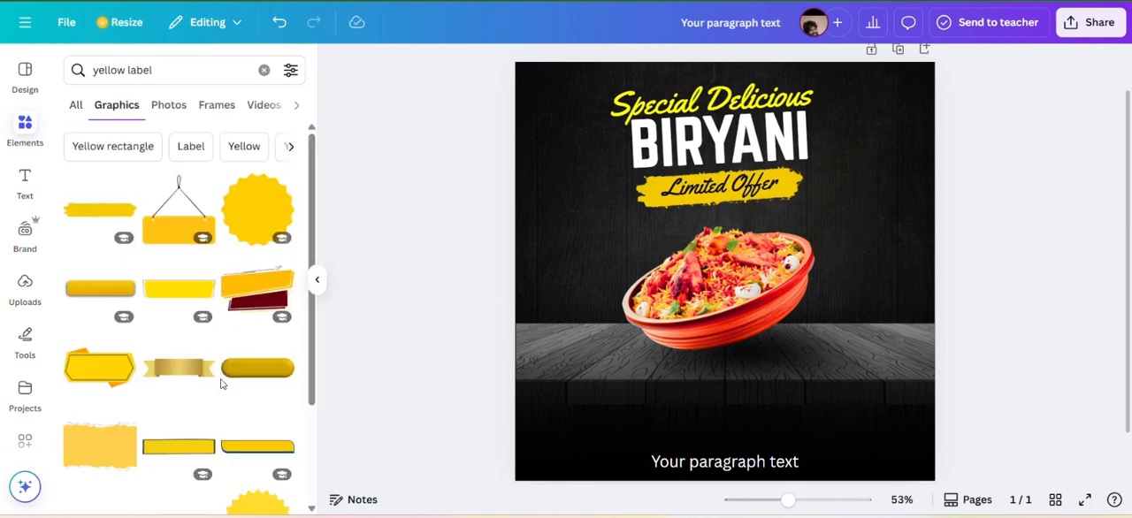
Add the lime-green pill-shaped label graphic, place it in the poster's lower-left area, and shrink it to button size.
scroll(222, 383, down, 1)
scroll(222, 384, down, 10)
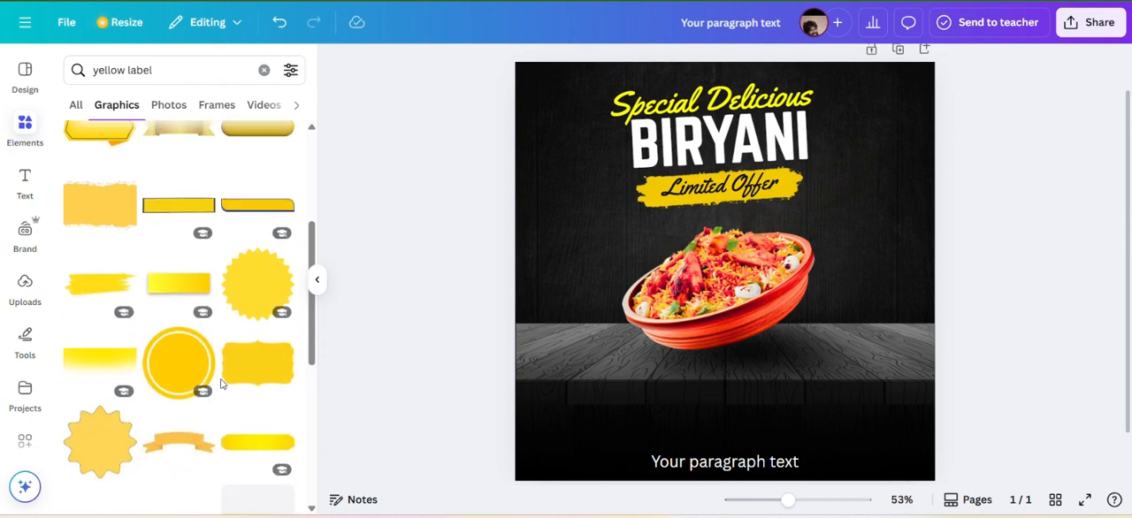
scroll(222, 384, down, 8)
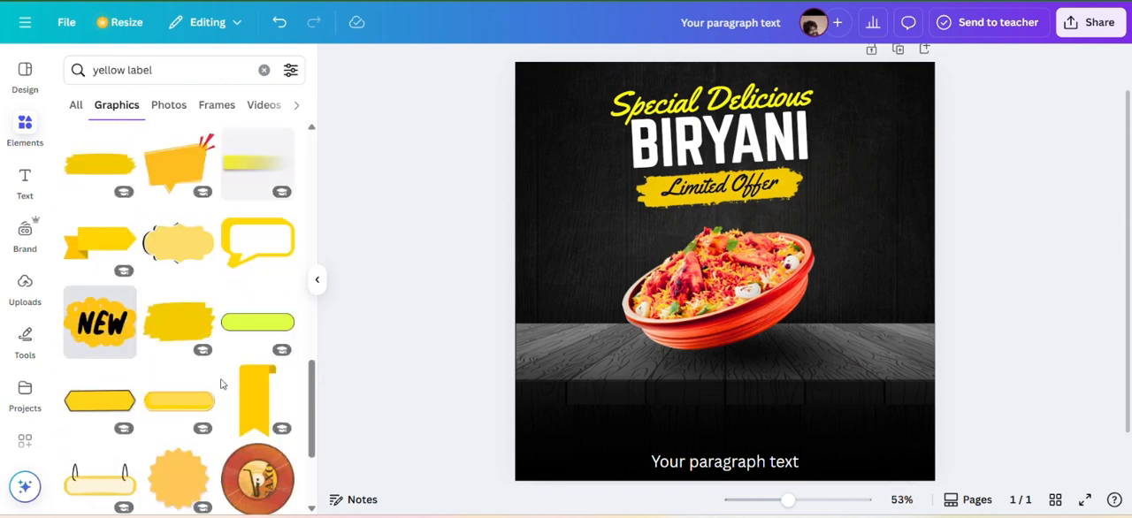
scroll(222, 384, up, 10)
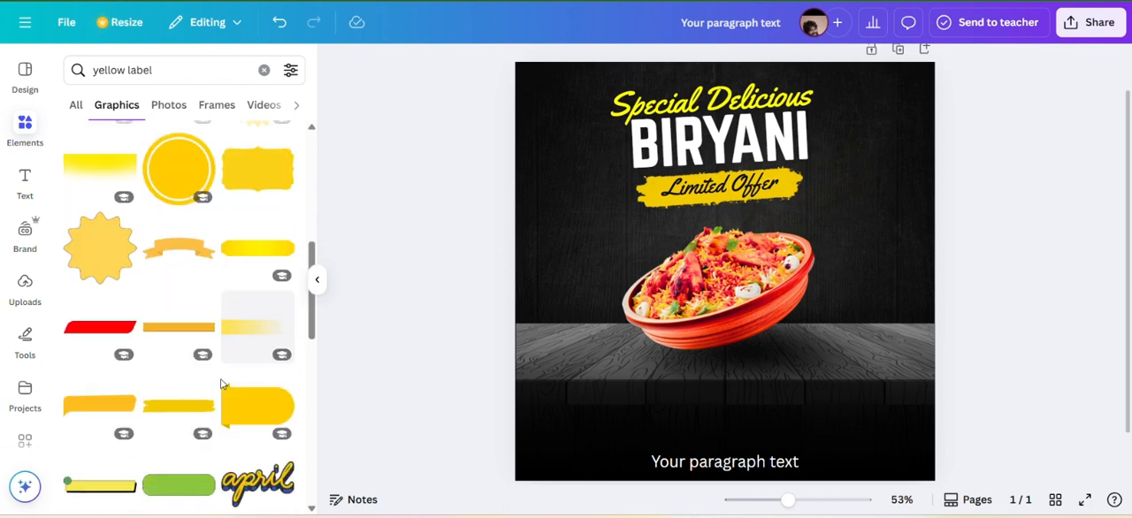
scroll(221, 384, down, 3)
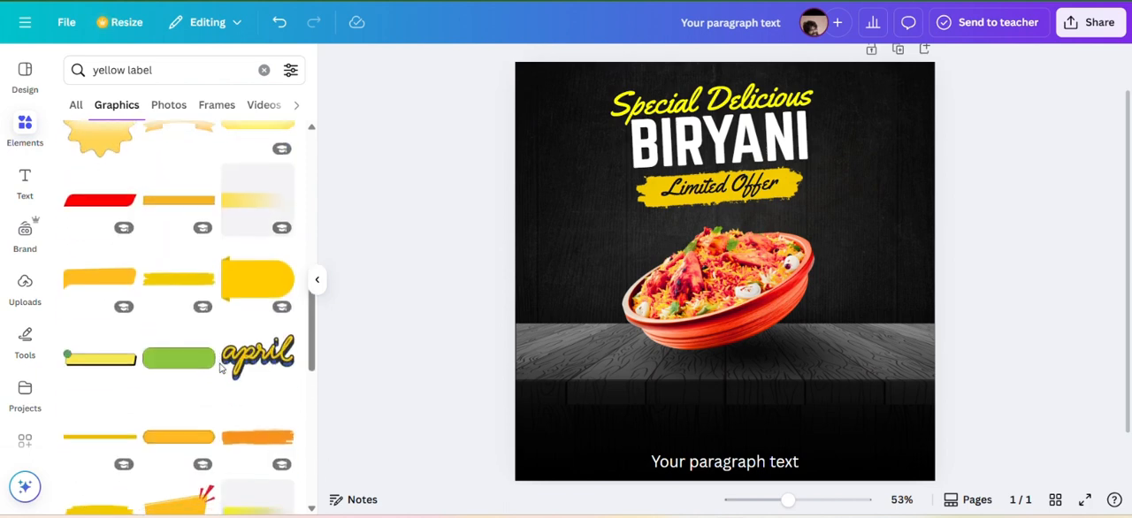
scroll(220, 368, down, 5)
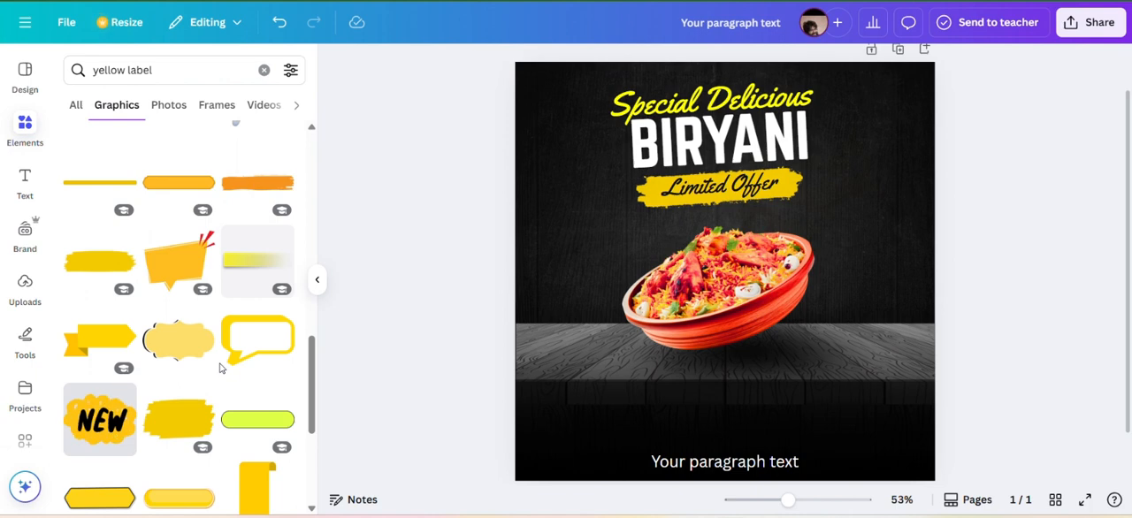
scroll(221, 363, down, 3)
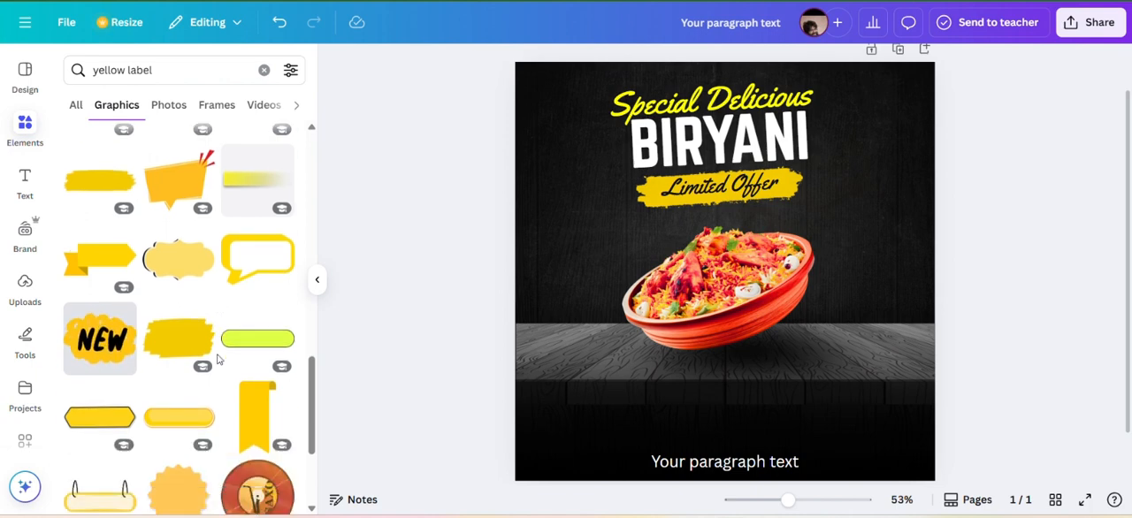
click(257, 318)
drag(735, 286, 635, 426)
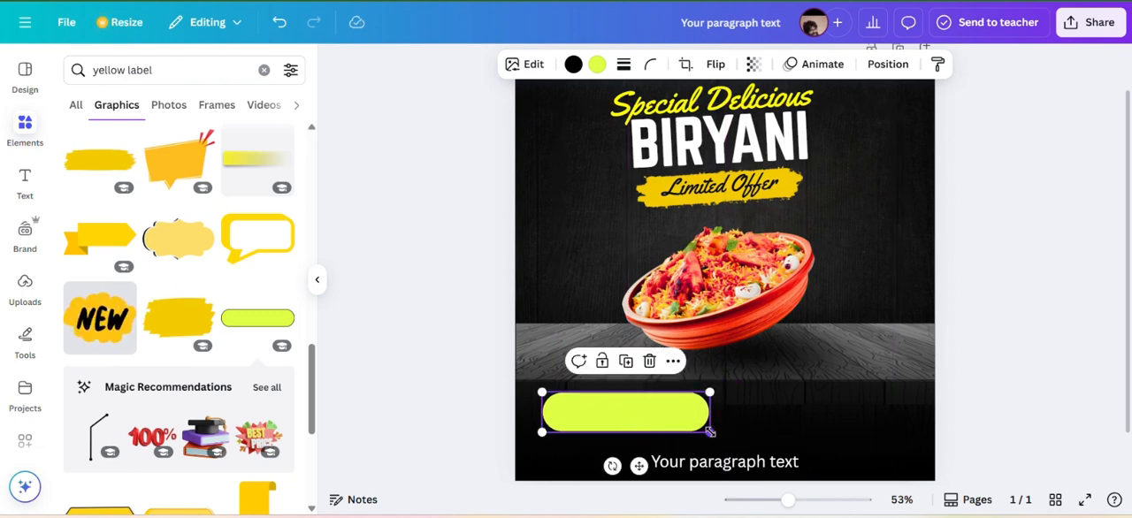
drag(709, 431, 613, 407)
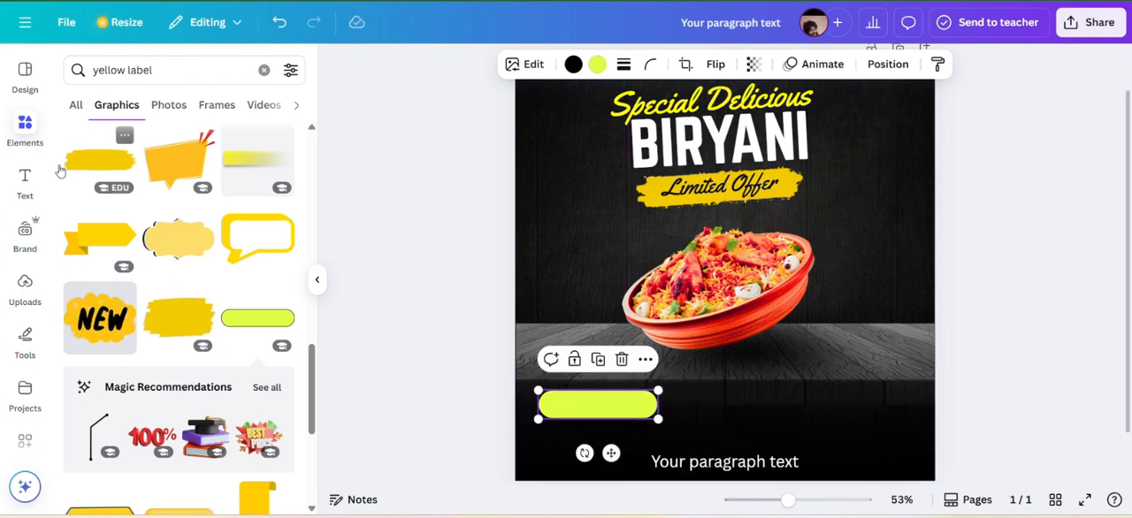
click(25, 182)
click(181, 264)
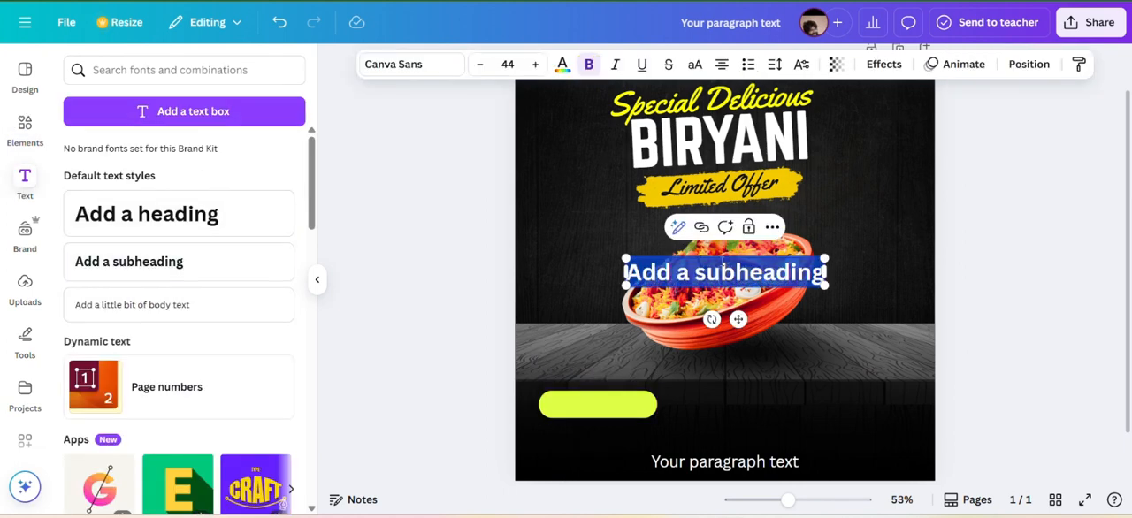
drag(740, 322, 739, 382)
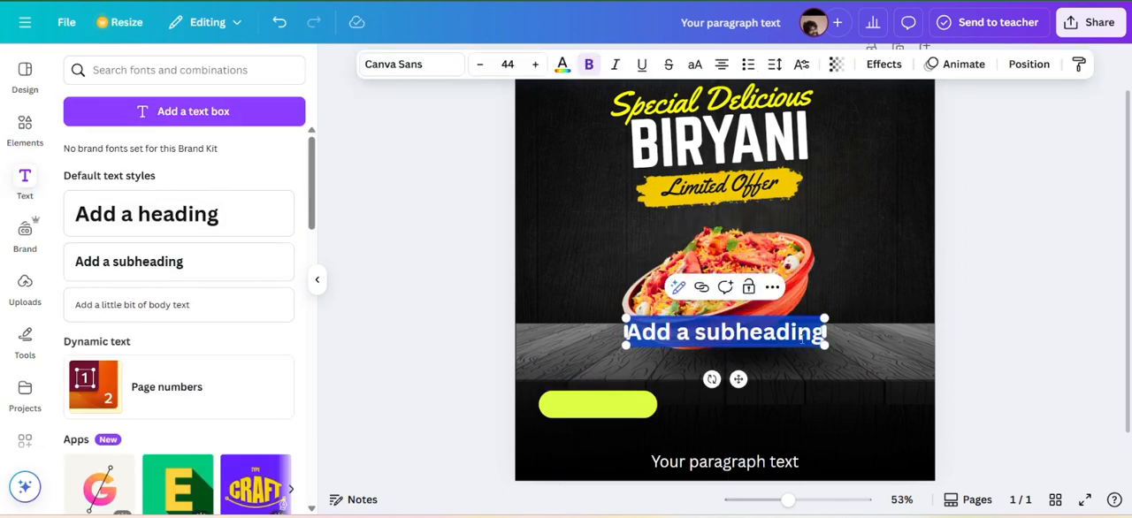
click(859, 256)
click(789, 334)
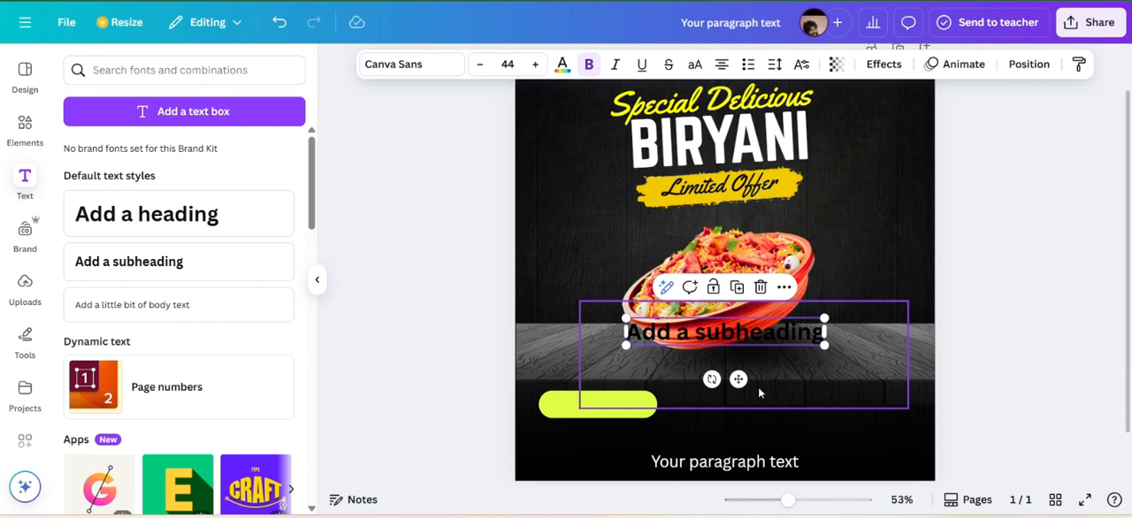
click(760, 287)
Narrow the "Your paragraph text" box and move it from the poster's bottom edge to just above the lime-green pill.
click(748, 469)
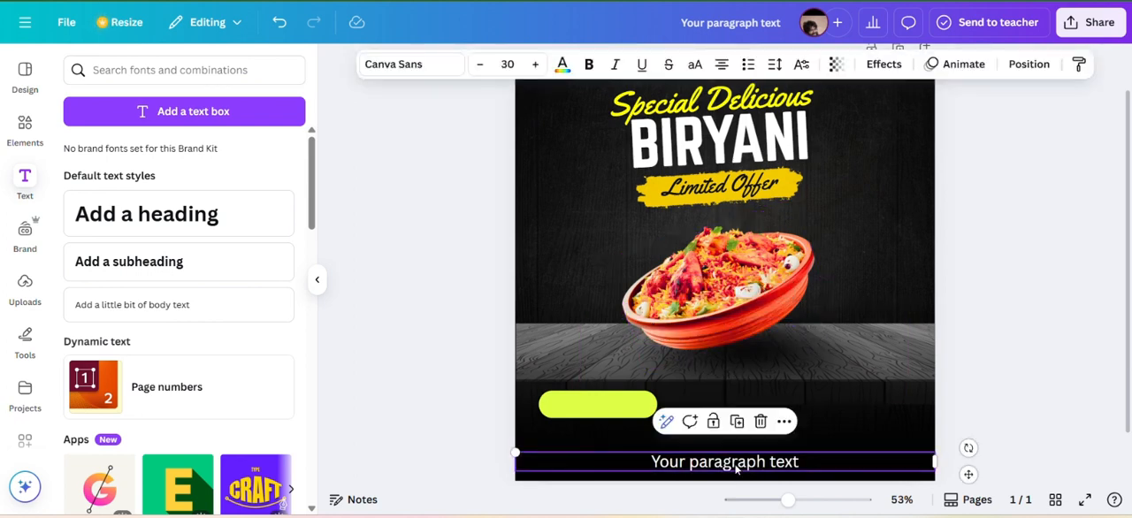
drag(735, 469, 773, 313)
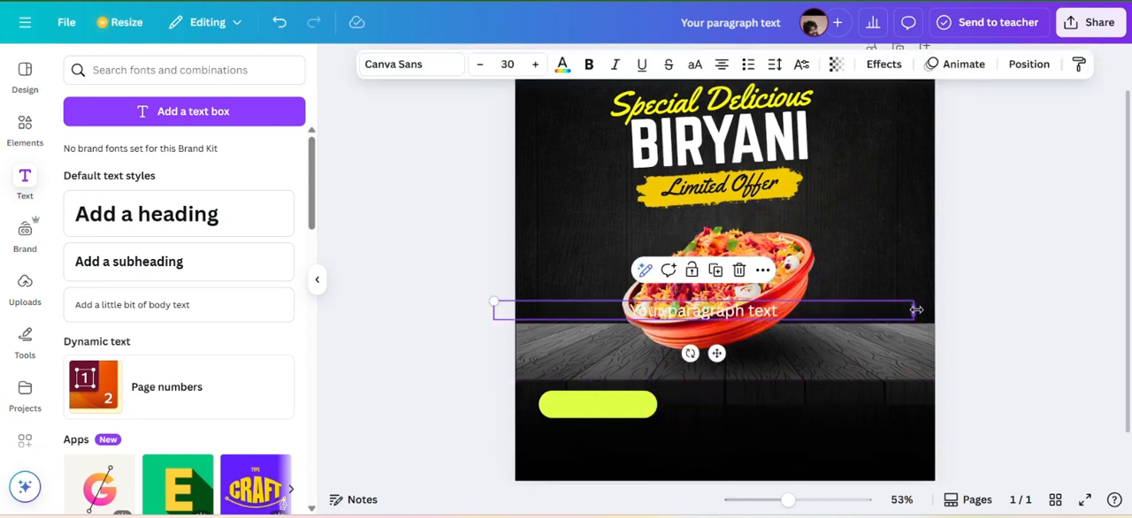
drag(916, 309, 680, 310)
drag(601, 351, 619, 406)
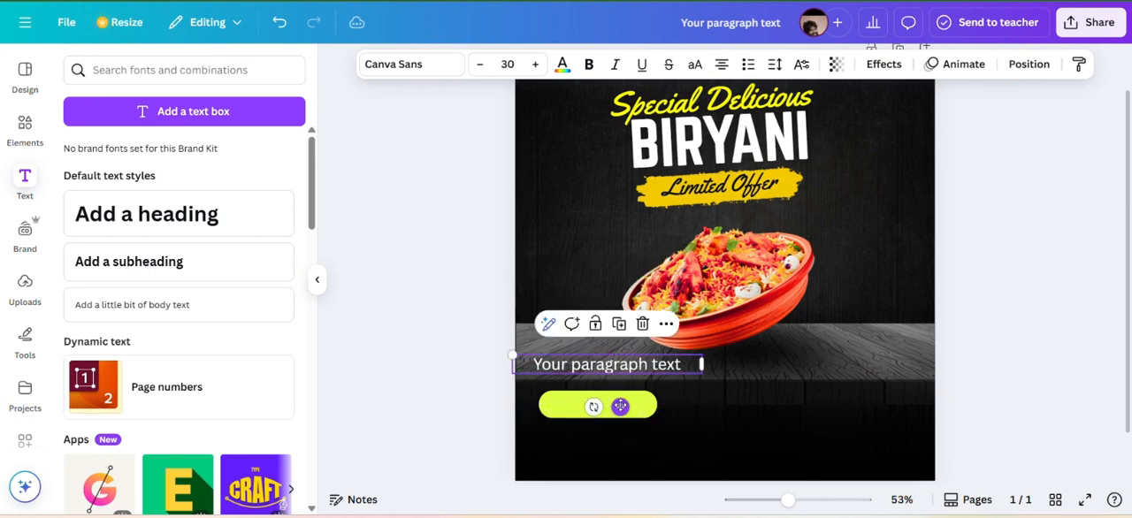
Replace the paragraph placeholder with "ORDER NOW", narrow its box to fit, and place it on the lime-green pill.
double_click(598, 363)
key(Escape)
double_click(610, 365)
text(ORDER NOW)
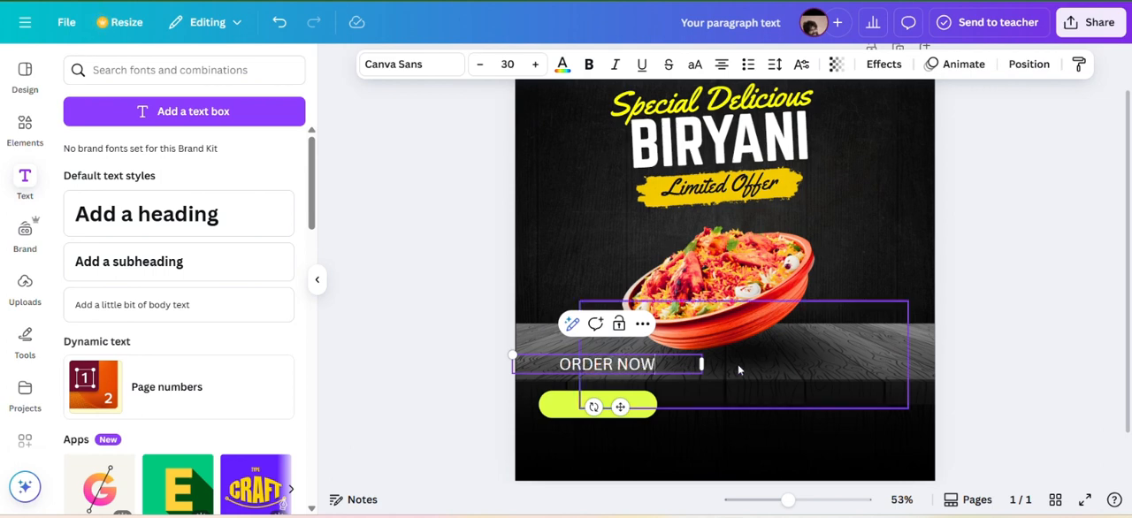
drag(701, 364, 635, 372)
drag(585, 407, 603, 445)
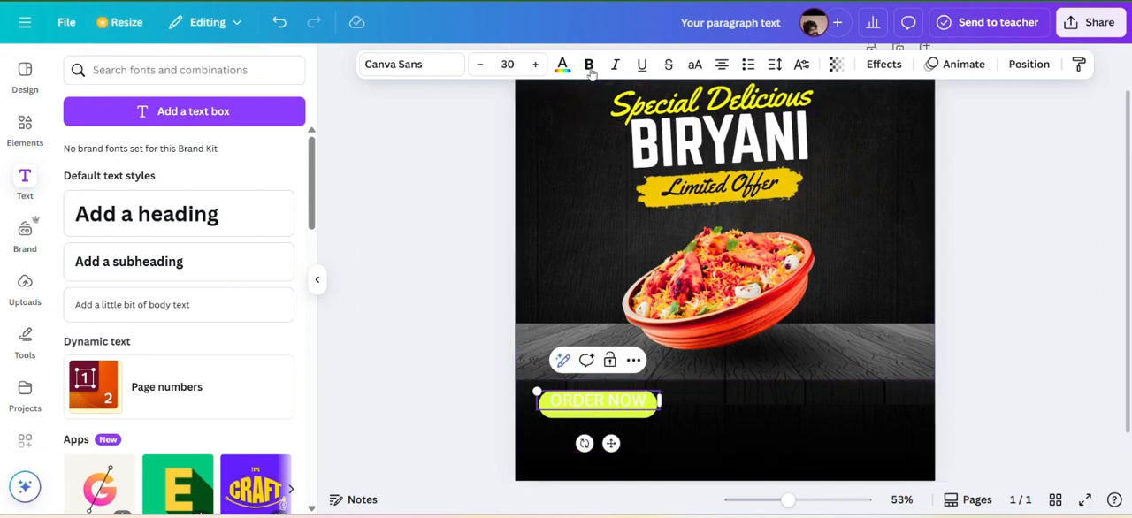
Make the "ORDER NOW" text bold and black, and centre it vertically on the pill.
click(590, 68)
click(564, 67)
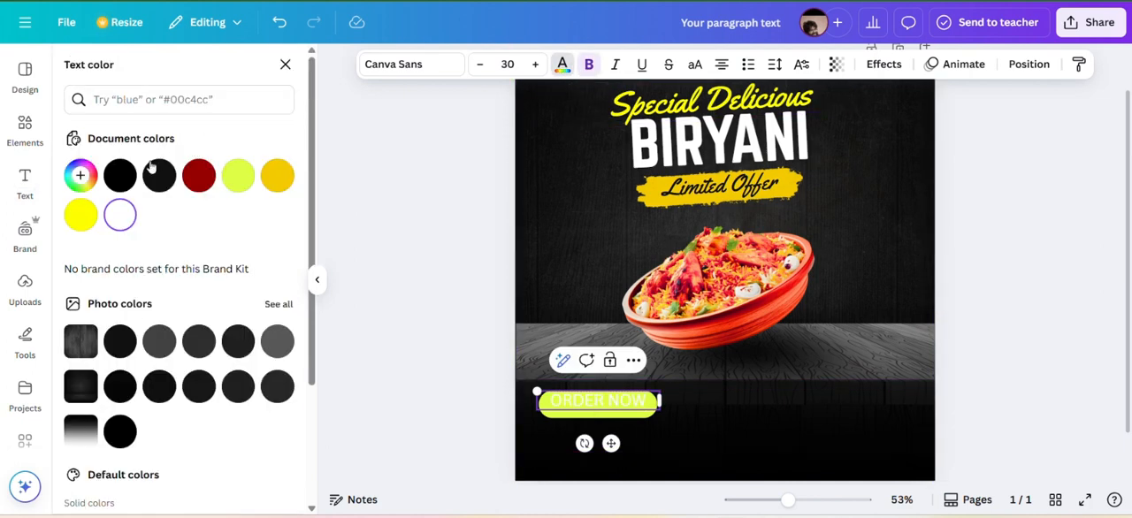
click(121, 176)
double_click(628, 401)
key(ctrl+a)
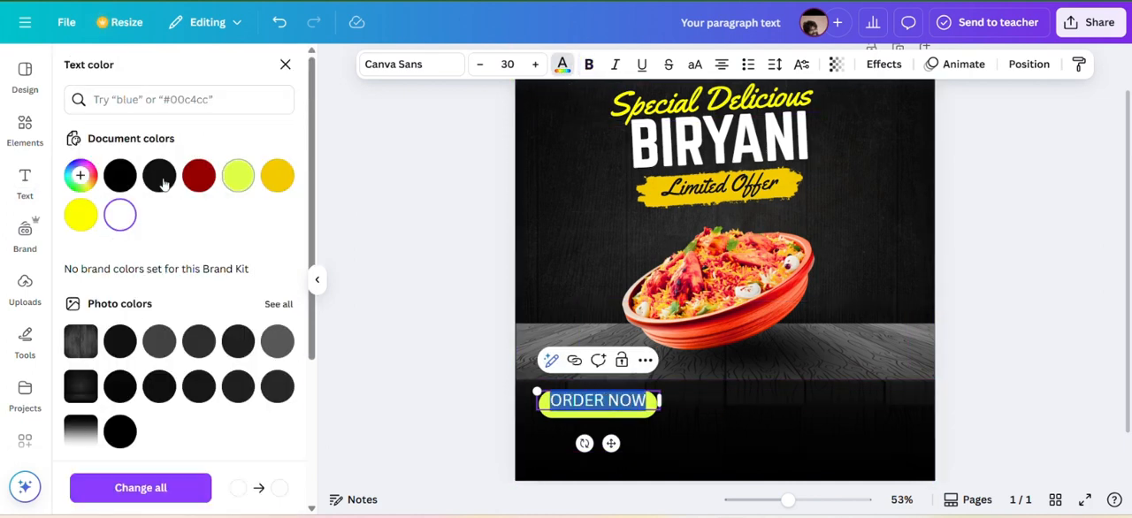
click(120, 176)
click(560, 159)
click(633, 408)
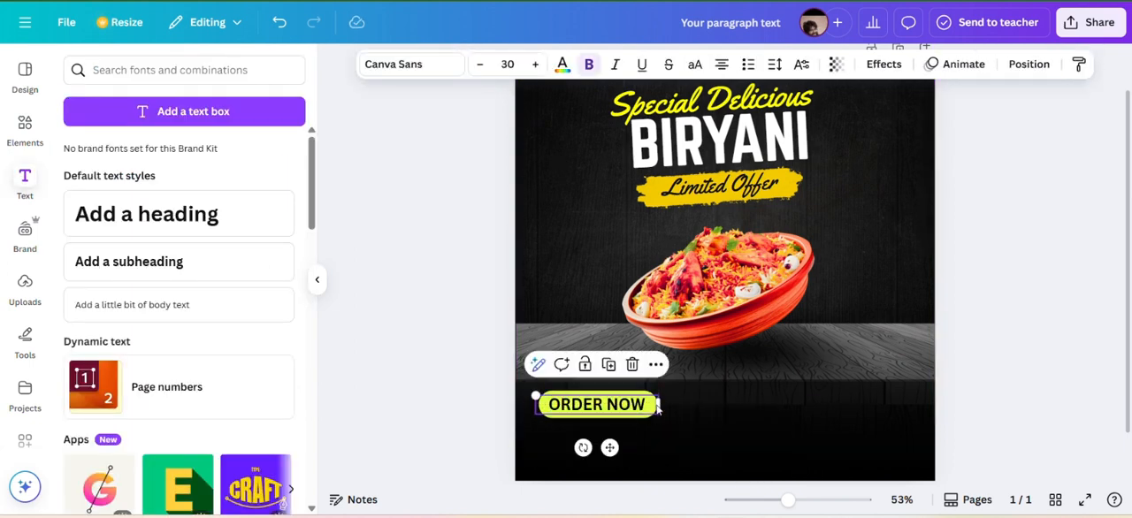
Narrow the black "ORDER NOW" text box on the lime-green pill and adjust the pill's size around the text.
drag(658, 407, 642, 405)
drag(603, 444, 612, 446)
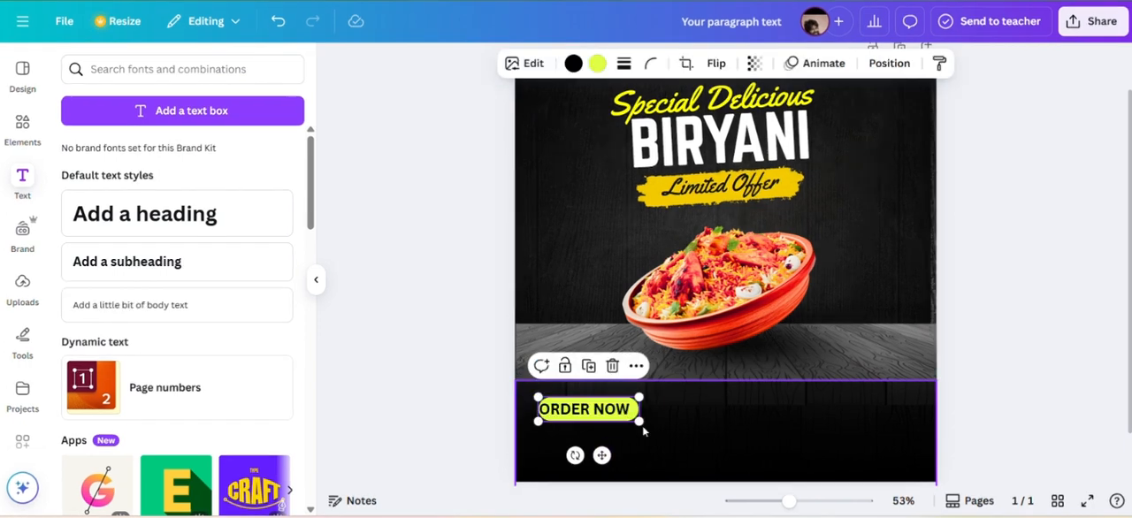
drag(642, 423, 645, 423)
click(688, 443)
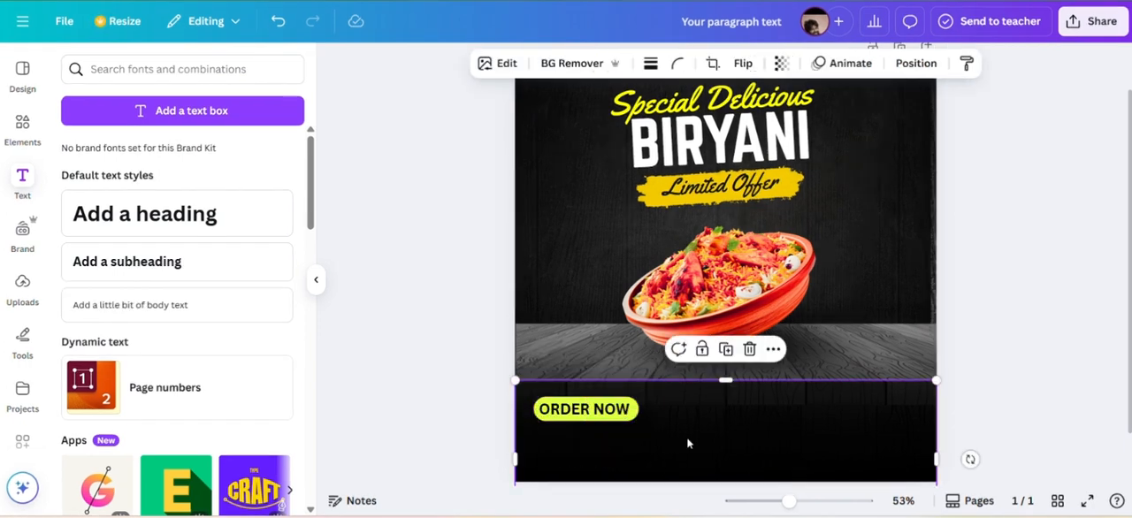
Add a body text line and place it directly below the "ORDER NOW" pill.
click(210, 305)
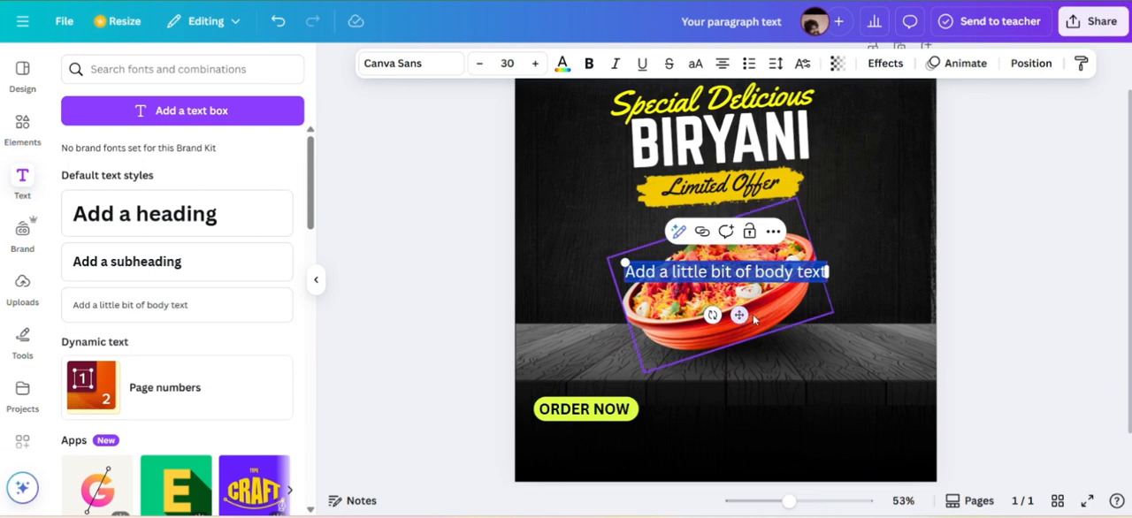
drag(741, 320, 665, 493)
click(422, 71)
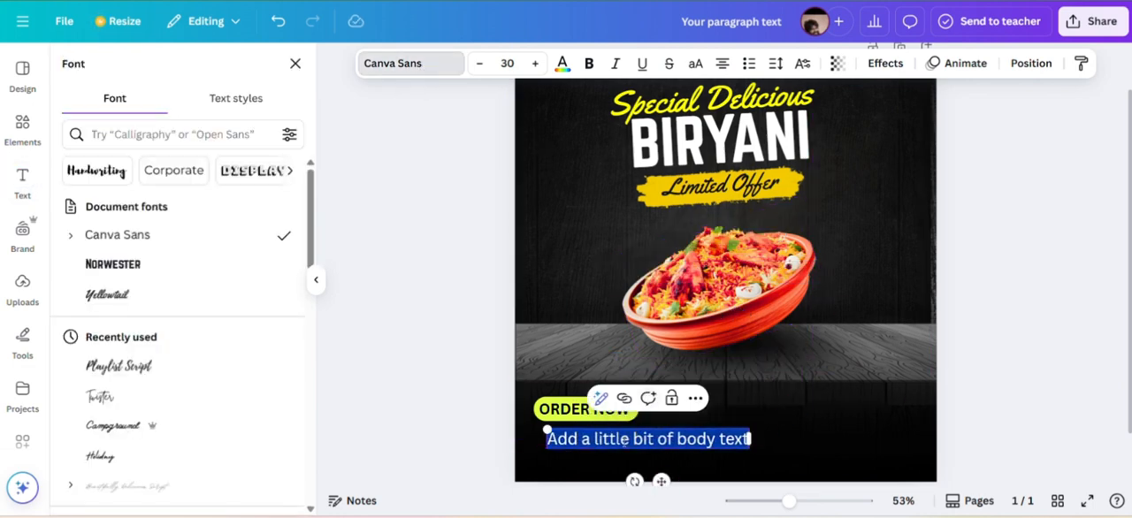
key(BackSpace)
key(Caps_Lock)
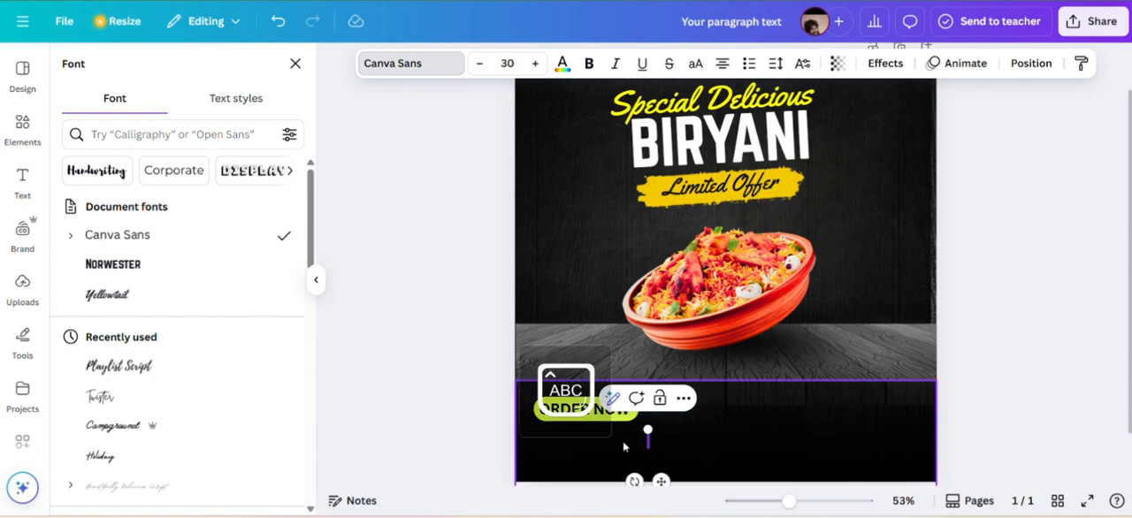
text(WWW)
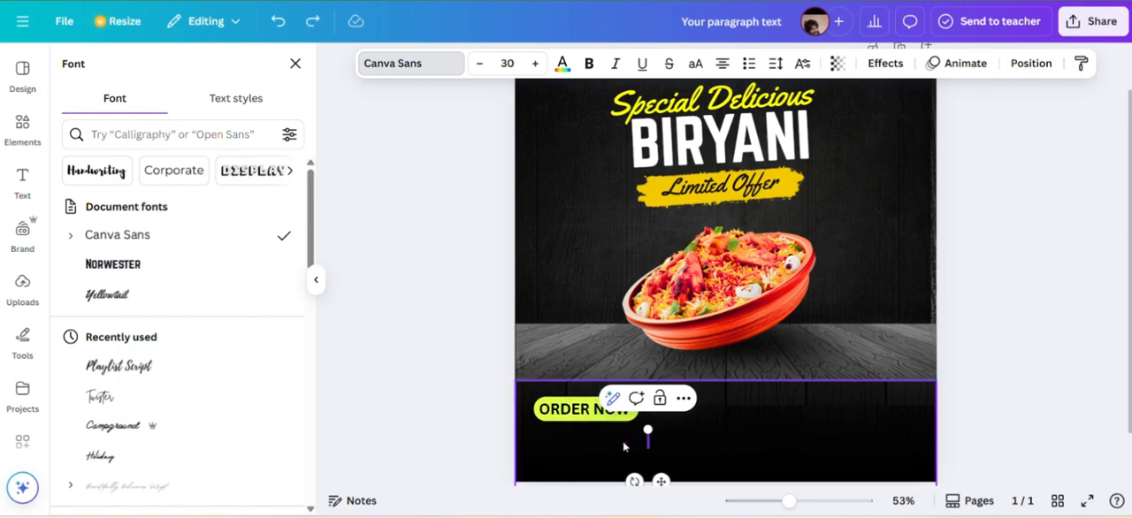
key(ctrl+z)
key(ctrl+z)
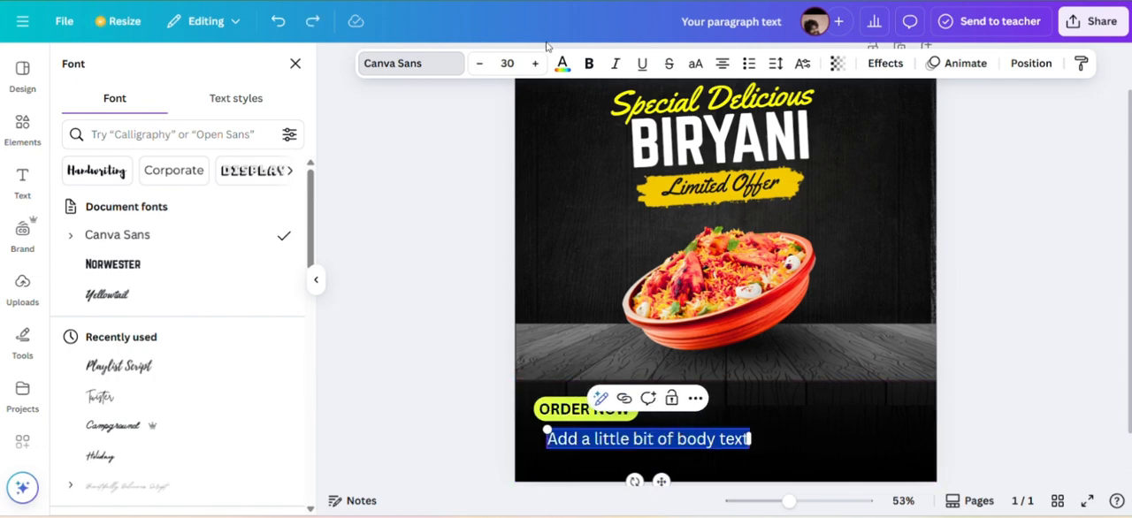
click(561, 68)
click(116, 216)
click(588, 207)
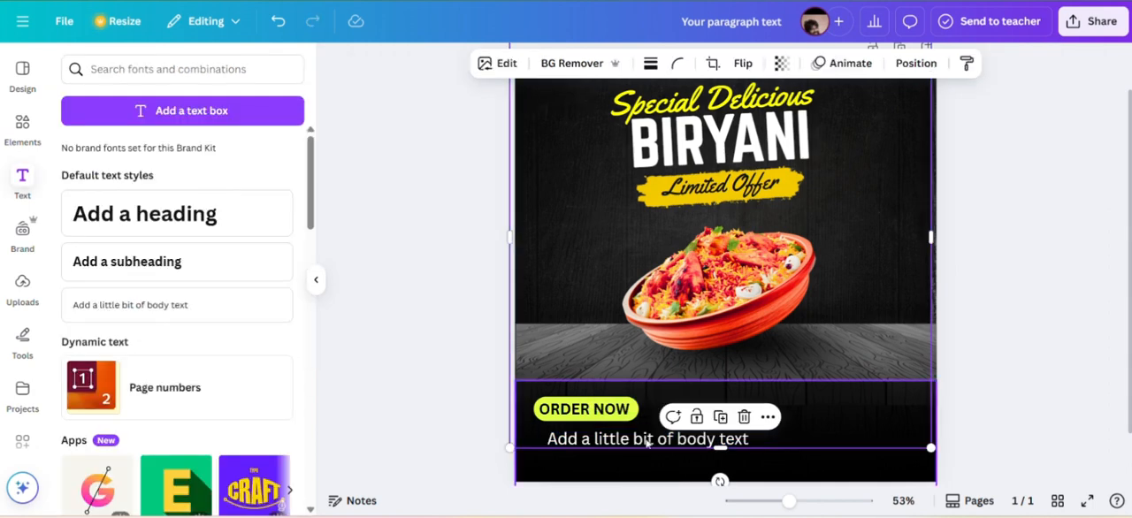
double_click(644, 439)
text(WWW.WEBS)
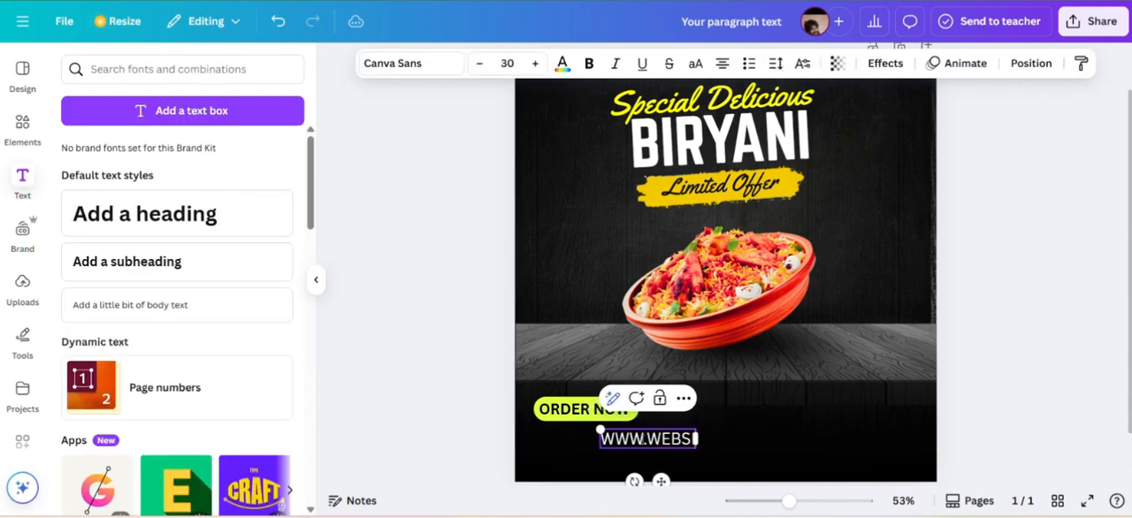
text(ITE.COM)
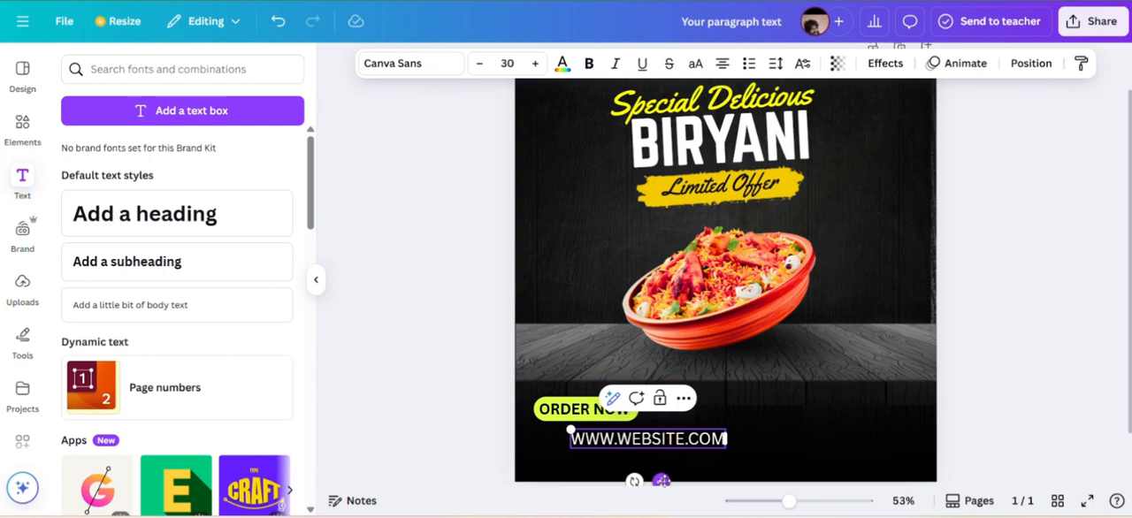
drag(659, 480, 624, 478)
drag(683, 440, 704, 439)
Set the website line's font to Be Vietnam and nudge the text slightly to the left.
double_click(621, 436)
click(429, 63)
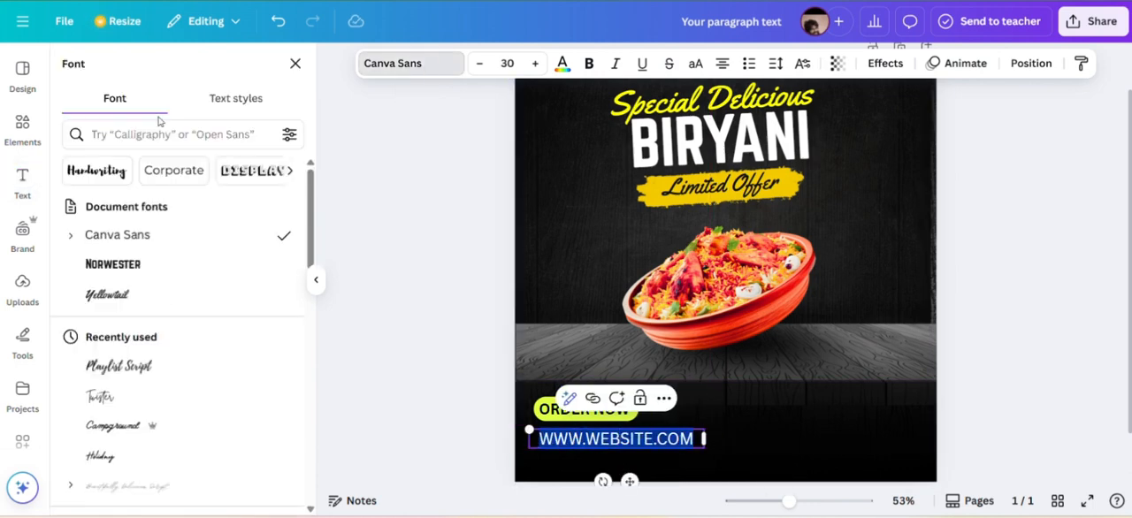
click(145, 125)
text(Be v)
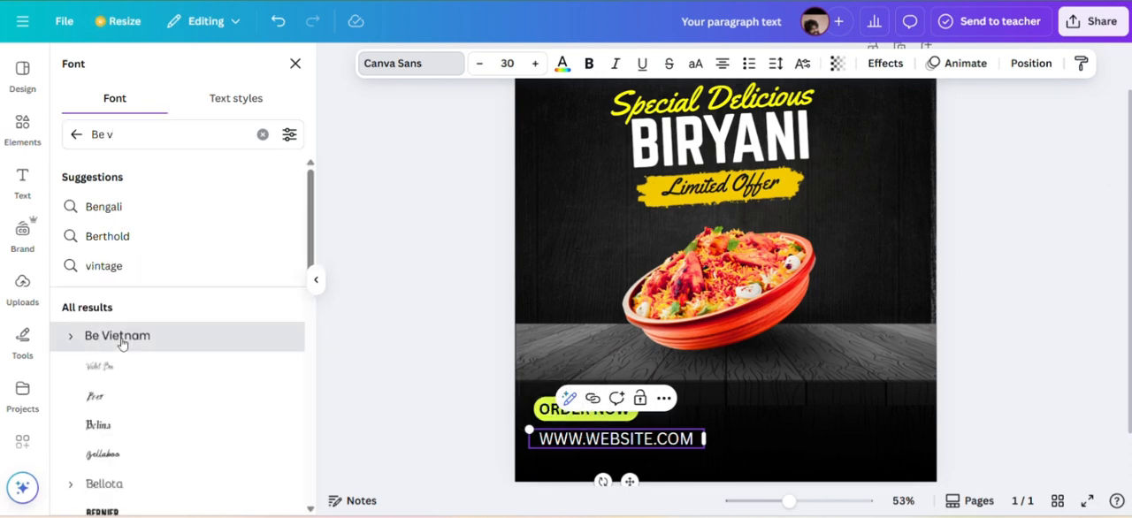
click(117, 336)
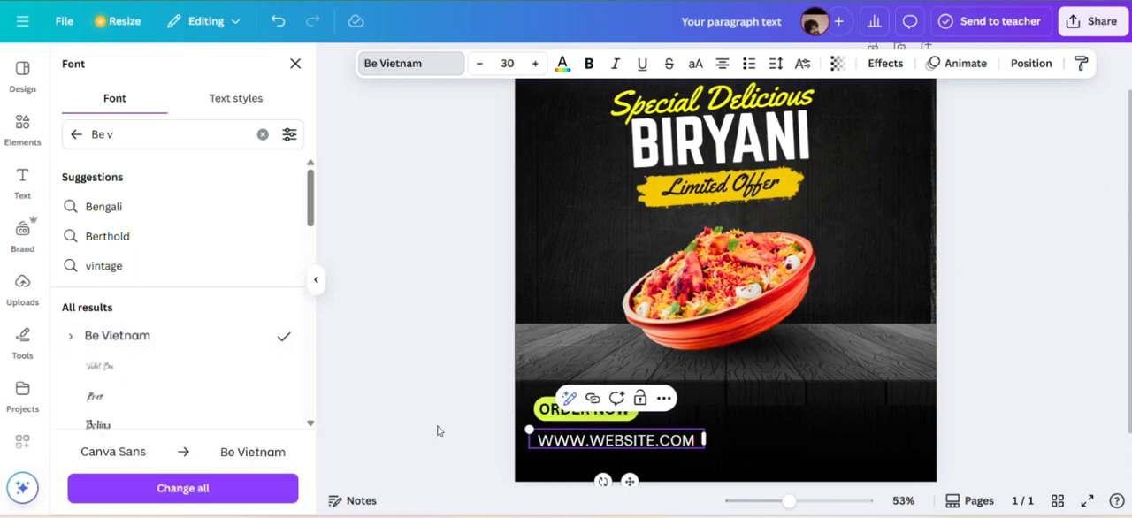
drag(624, 478, 625, 483)
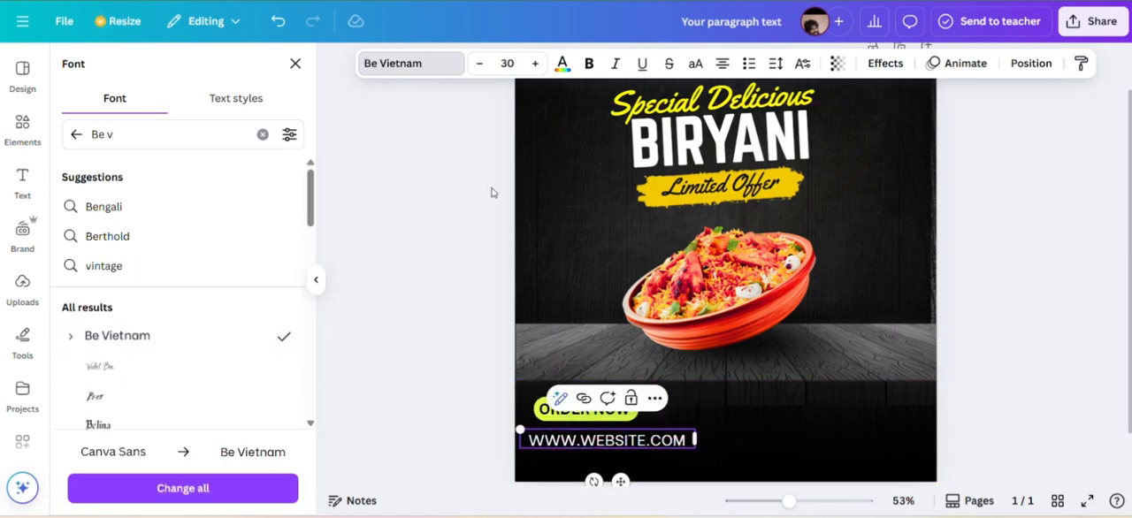
Set the font size of the website line to 28.
click(478, 63)
click(479, 64)
click(479, 64)
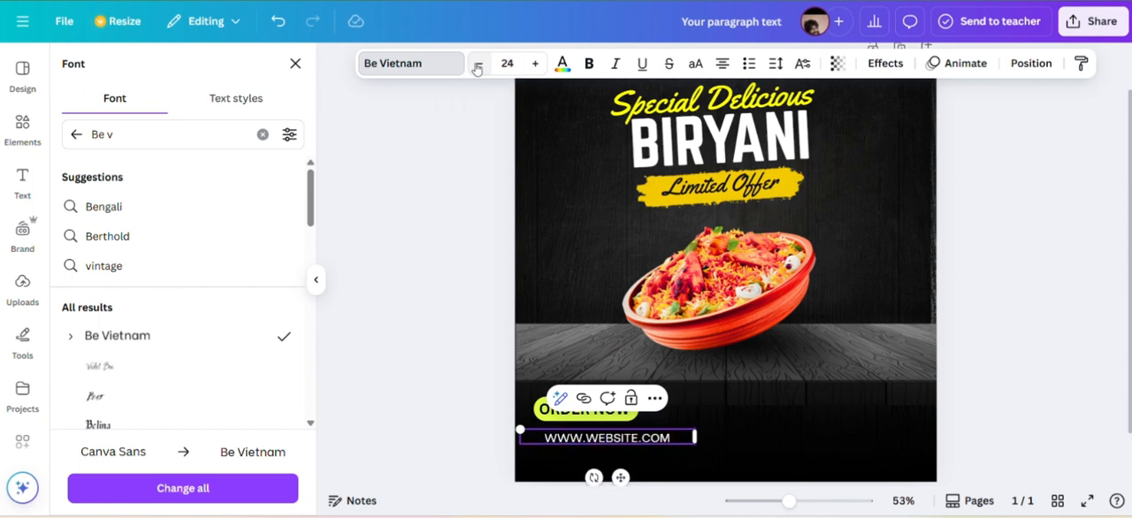
click(535, 64)
click(535, 63)
click(997, 231)
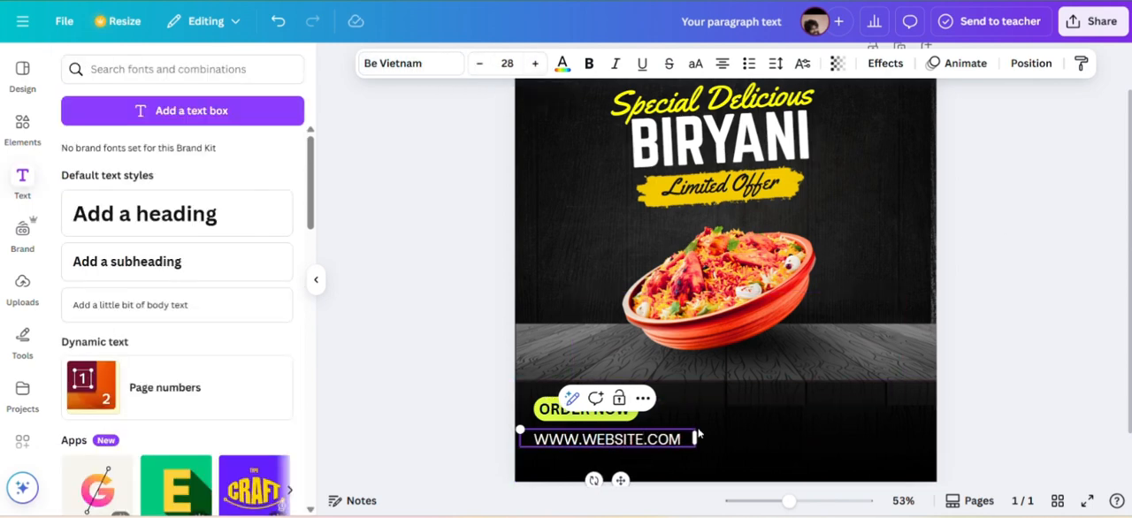
Duplicate the website line and place the copy in the poster's lower-right area, level with the pill.
click(639, 457)
click(633, 441)
drag(636, 473, 893, 398)
Replace the copied website text with "ORDER NOW", narrow its box and shift it slightly to the right.
double_click(870, 407)
key(Caps_Lock)
text(ORDE)
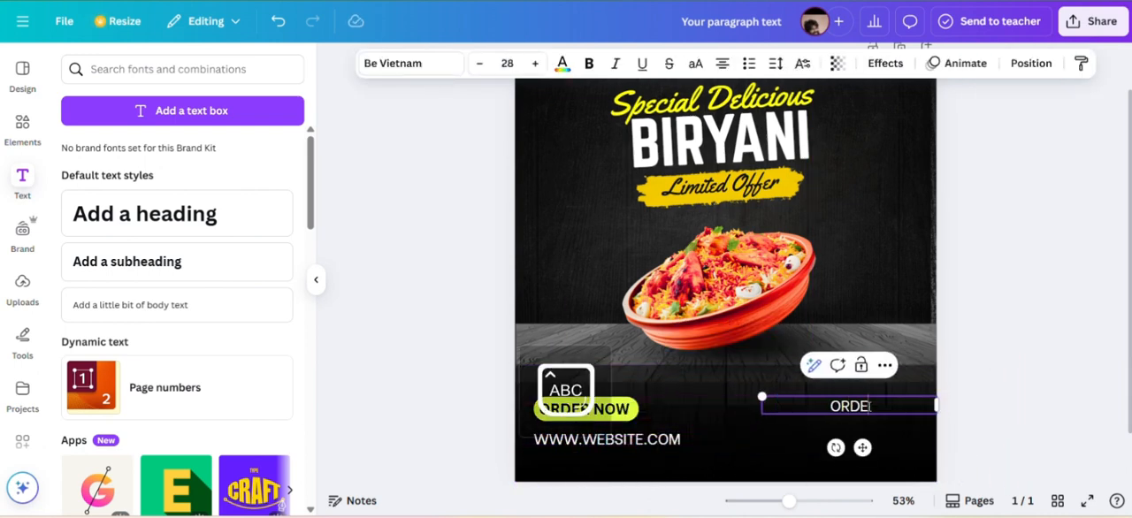
text(R nO)
key(BackSpace)
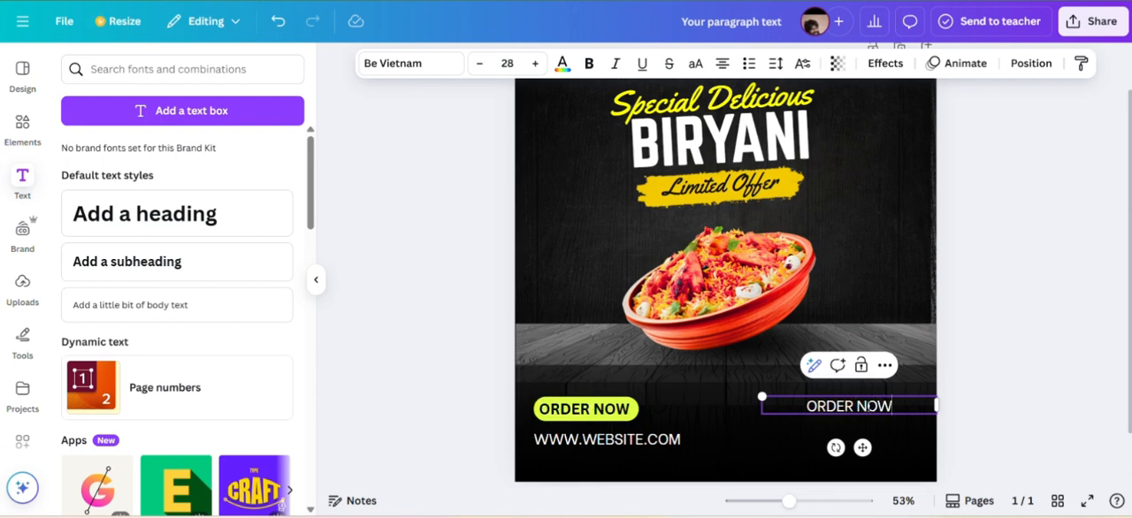
drag(940, 406, 897, 406)
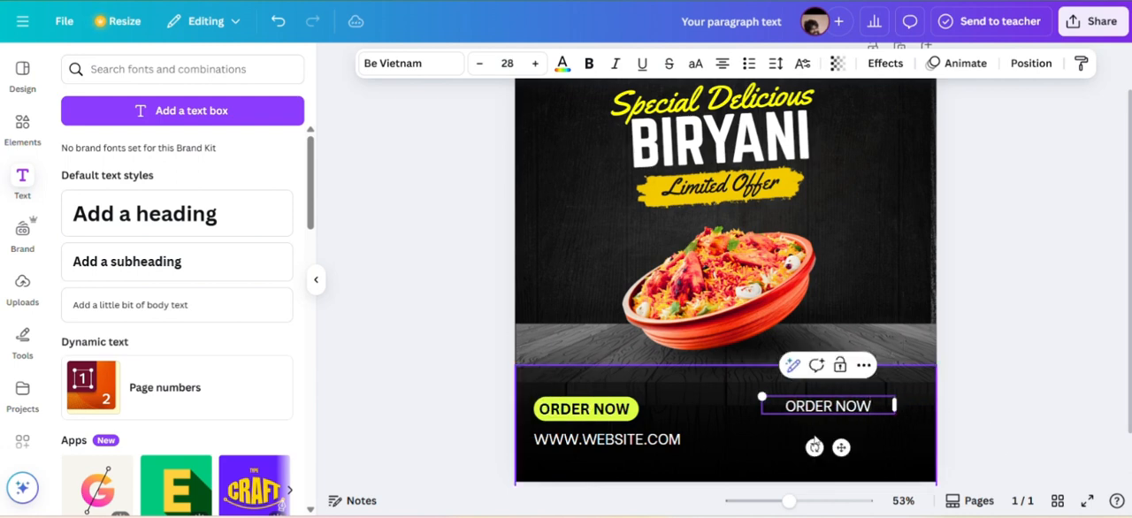
drag(839, 447, 857, 447)
Duplicate the white "ORDER NOW" line directly below itself and replace the copy's text with the phone number.
click(837, 414)
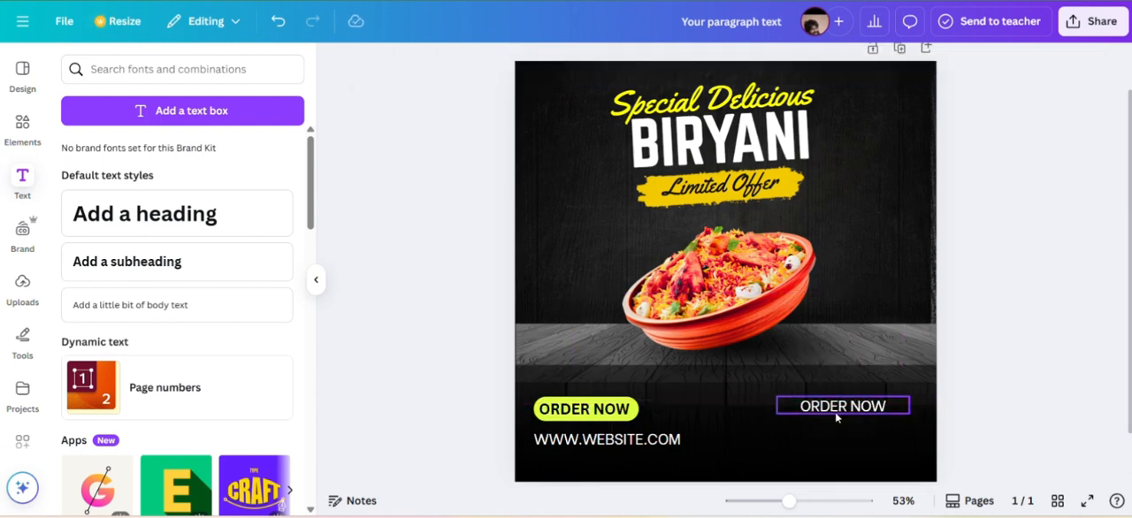
click(861, 371)
drag(862, 454, 863, 479)
double_click(854, 436)
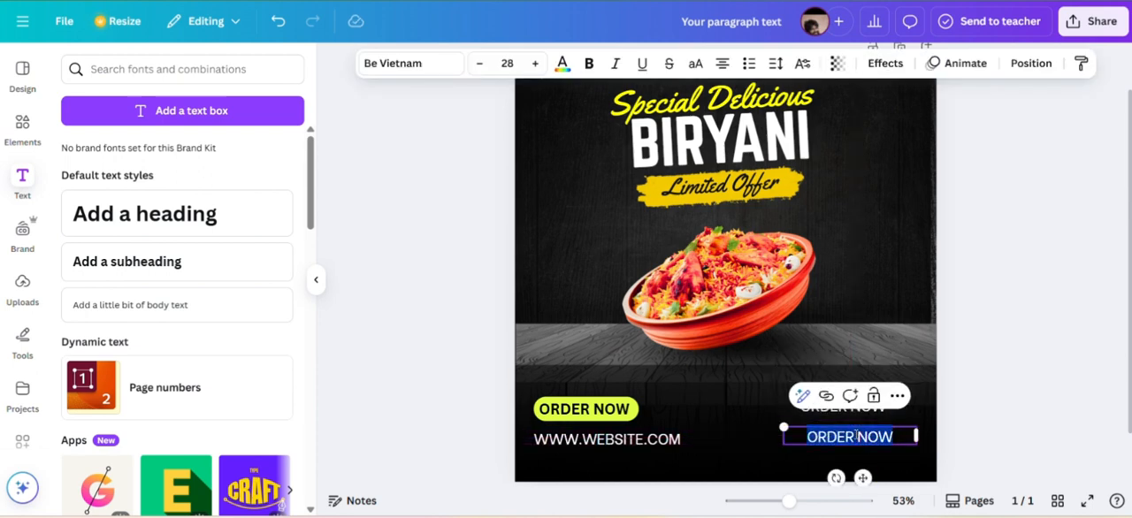
text(91+ 123 456 789)
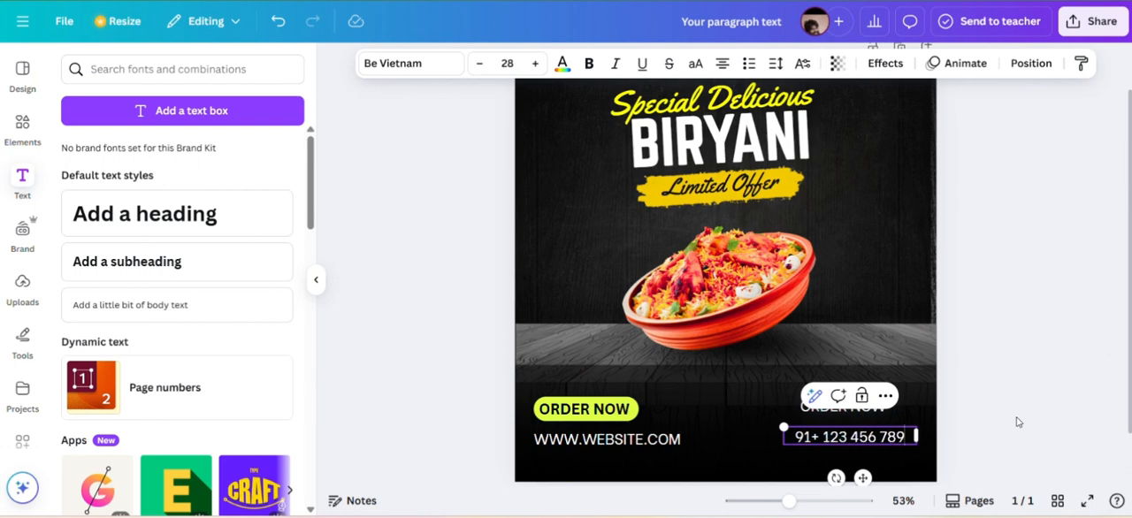
click(1017, 421)
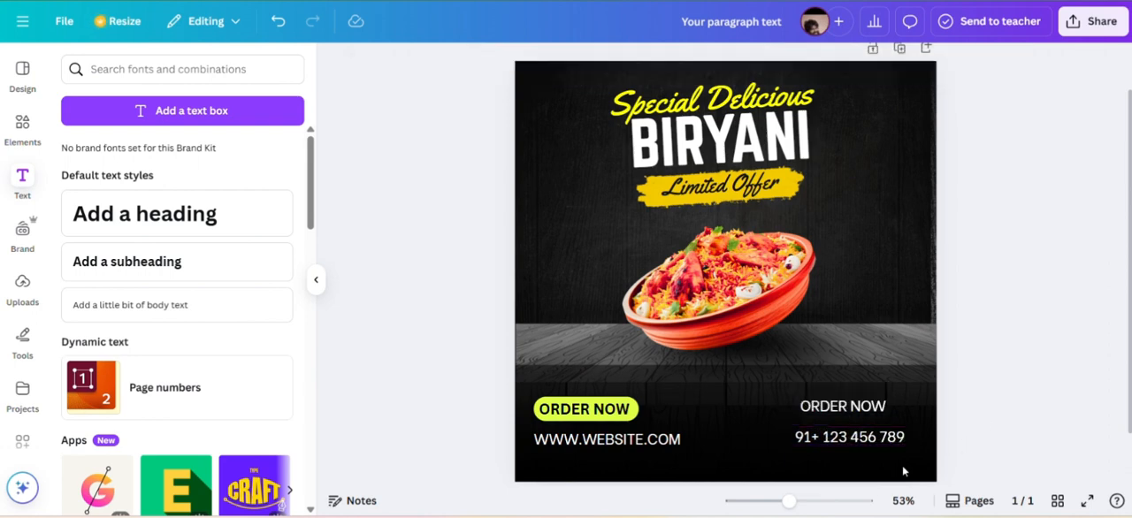
Move the phone number and the white "ORDER NOW" line slightly right and down, with "ORDER NOW" right above the number.
drag(870, 444, 877, 439)
drag(869, 474, 871, 484)
click(850, 351)
drag(849, 410, 869, 421)
Try bold formatting on the white "ORDER NOW" line above the phone number.
double_click(869, 416)
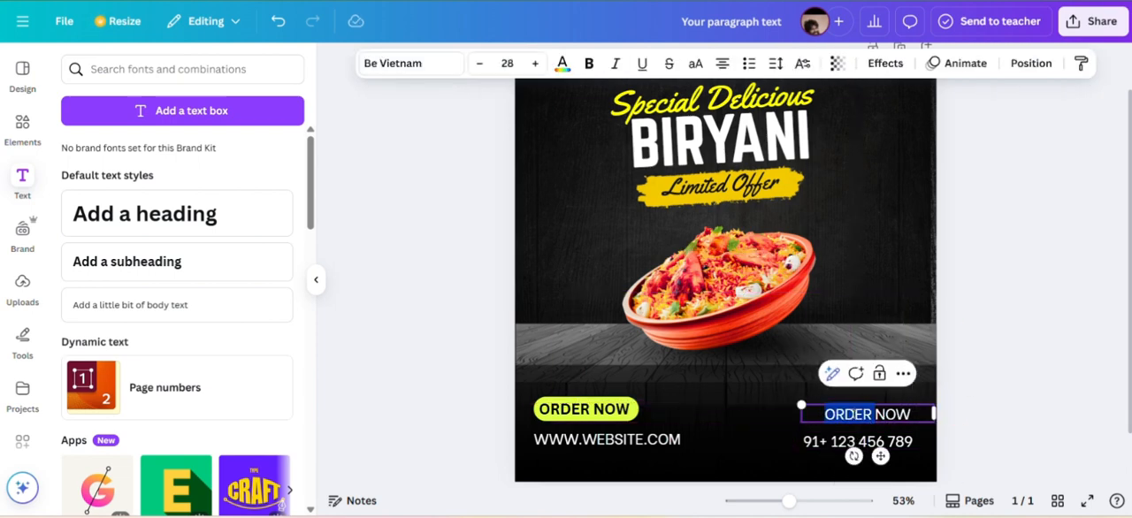
click(990, 312)
double_click(885, 419)
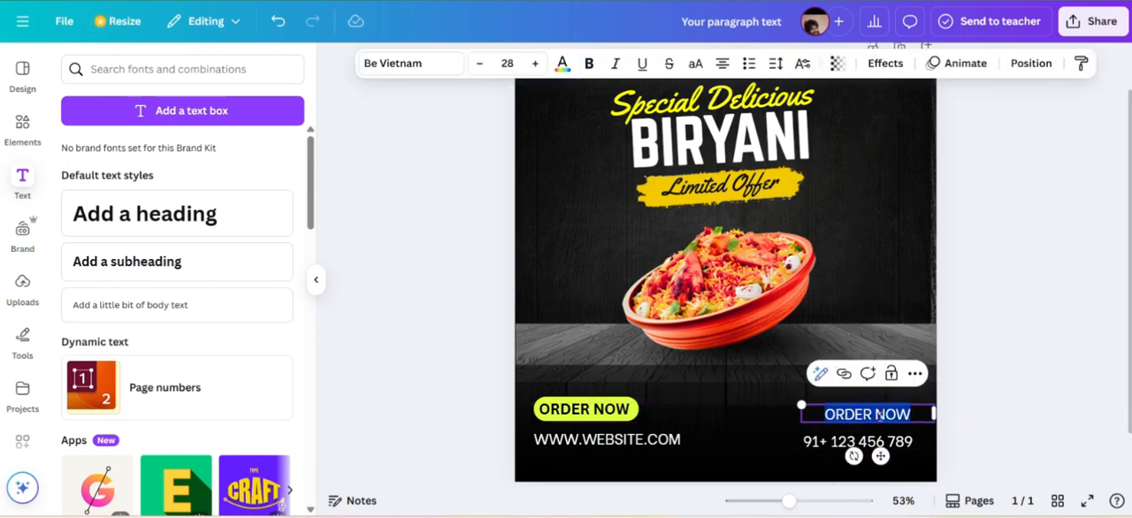
Search the graphics for "call icon", add the black round phone icon, and shrink it beside the phone number.
click(34, 122)
drag(158, 72, 38, 78)
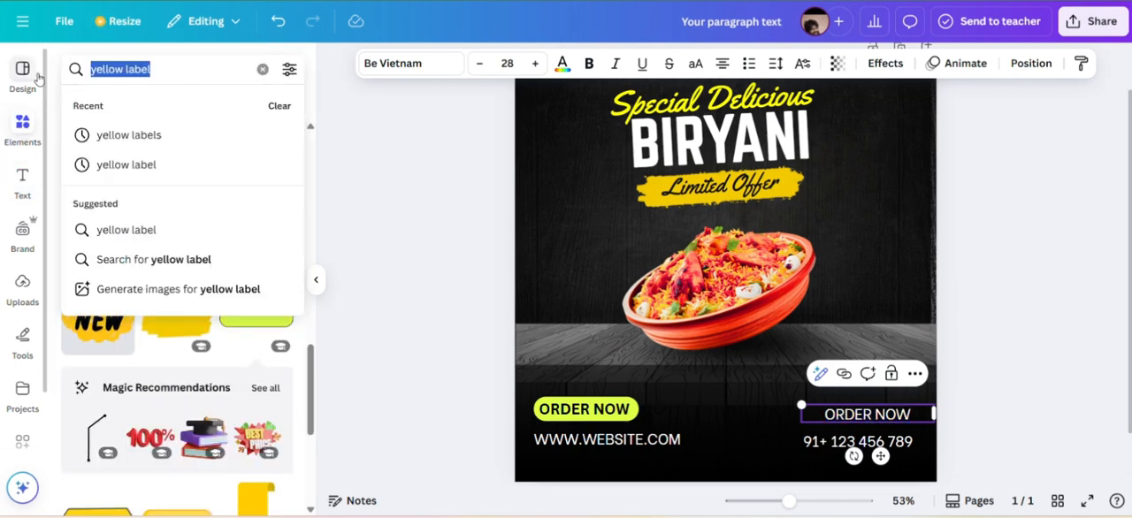
text(Call)
click(106, 163)
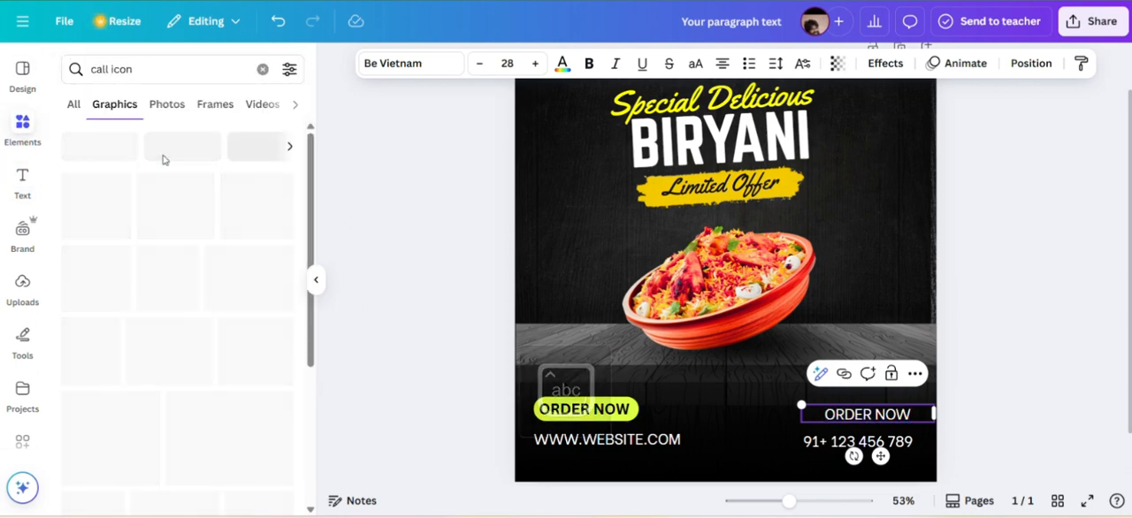
click(97, 209)
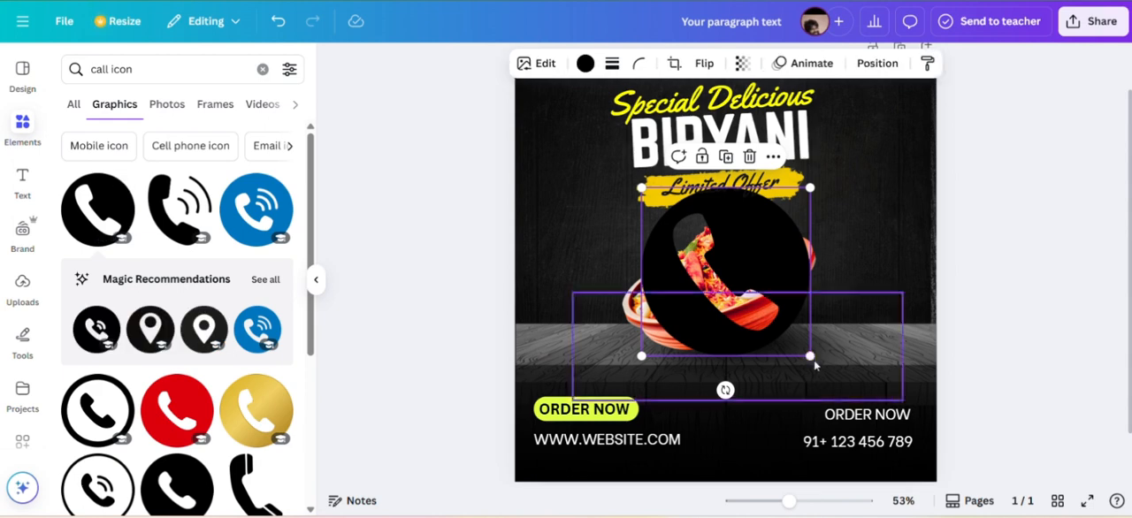
drag(810, 356, 776, 440)
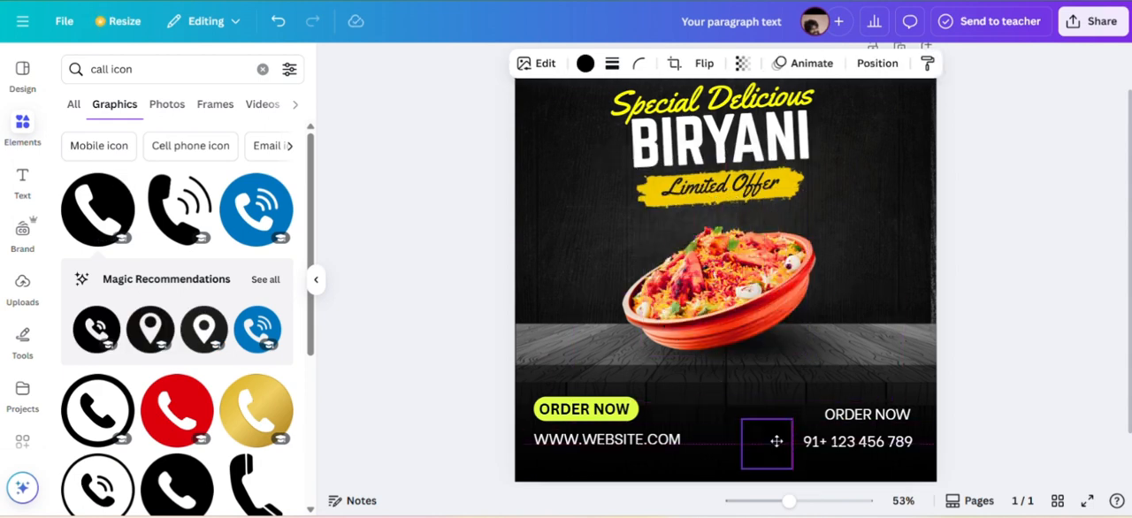
Recolour the phone icon to yellow #ffff00 and shrink it to about the height of the phone number line.
click(585, 63)
click(77, 215)
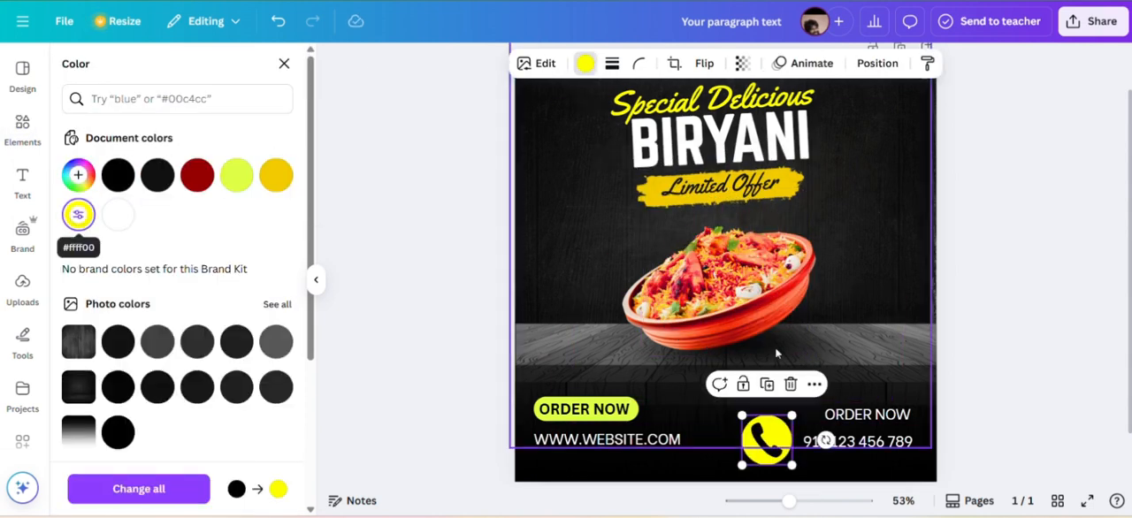
drag(793, 465, 766, 439)
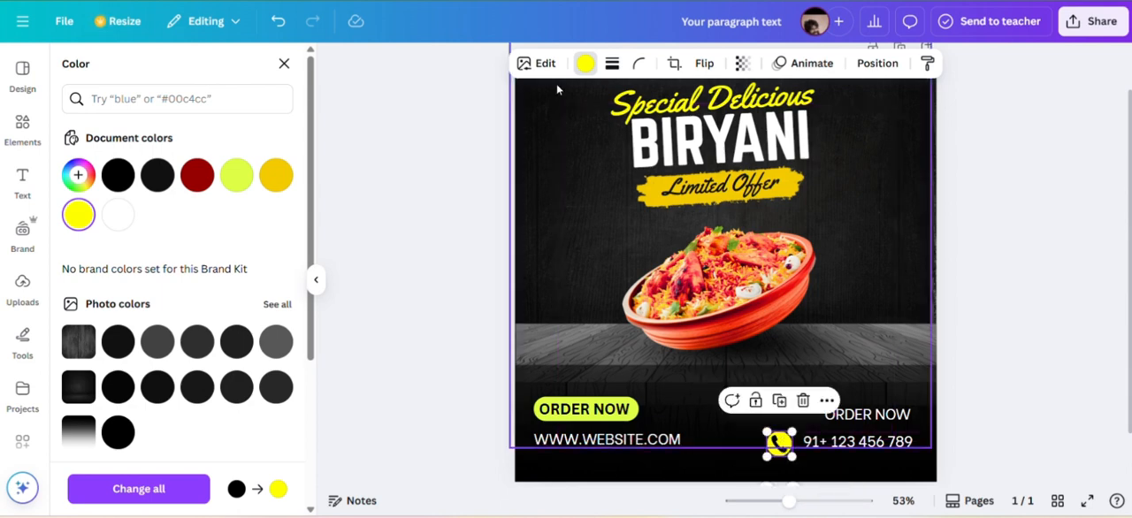
Move the dark gradient overlay at the poster's bottom slightly down, keeping it horizontally centred.
click(709, 448)
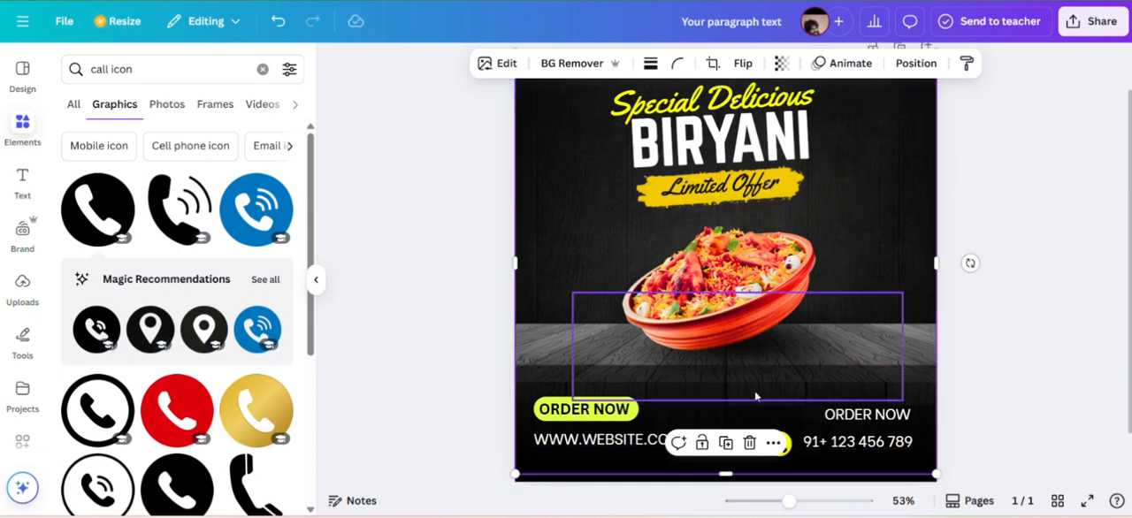
click(883, 388)
click(920, 383)
drag(920, 384, 919, 397)
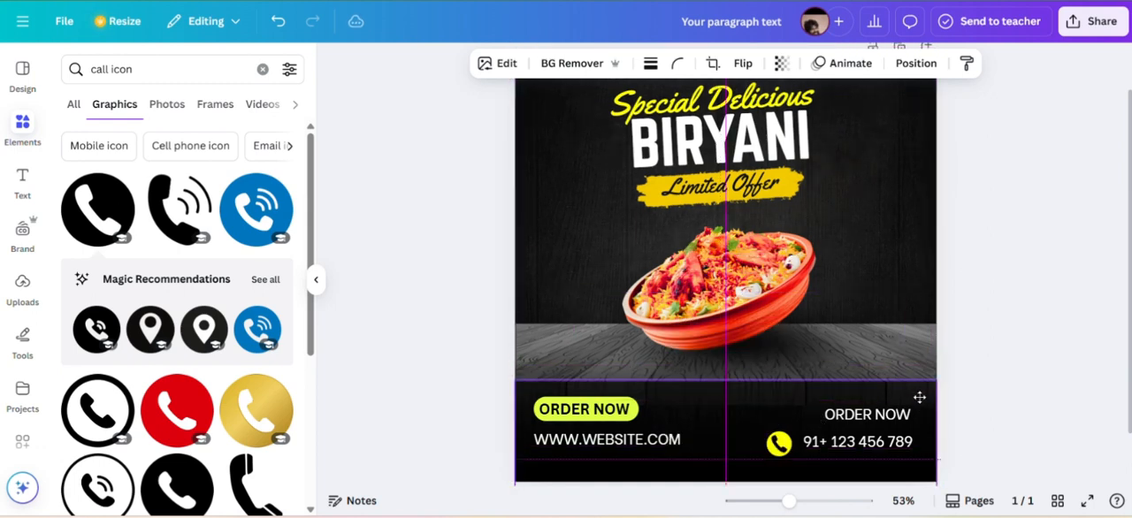
click(1017, 296)
click(599, 260)
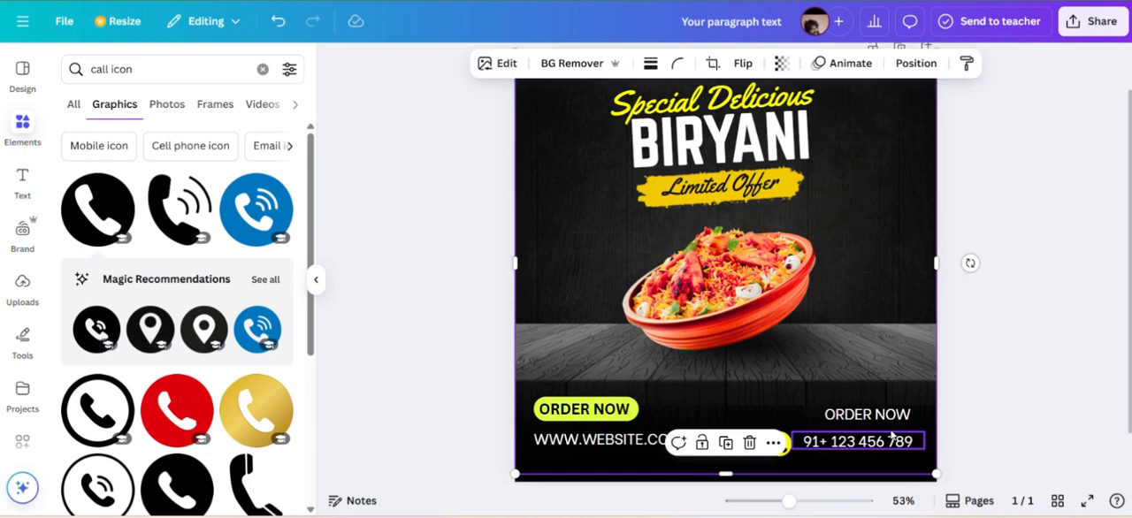
Shift the white "ORDER NOW" line and the phone number slightly further right.
click(869, 413)
drag(869, 442, 878, 439)
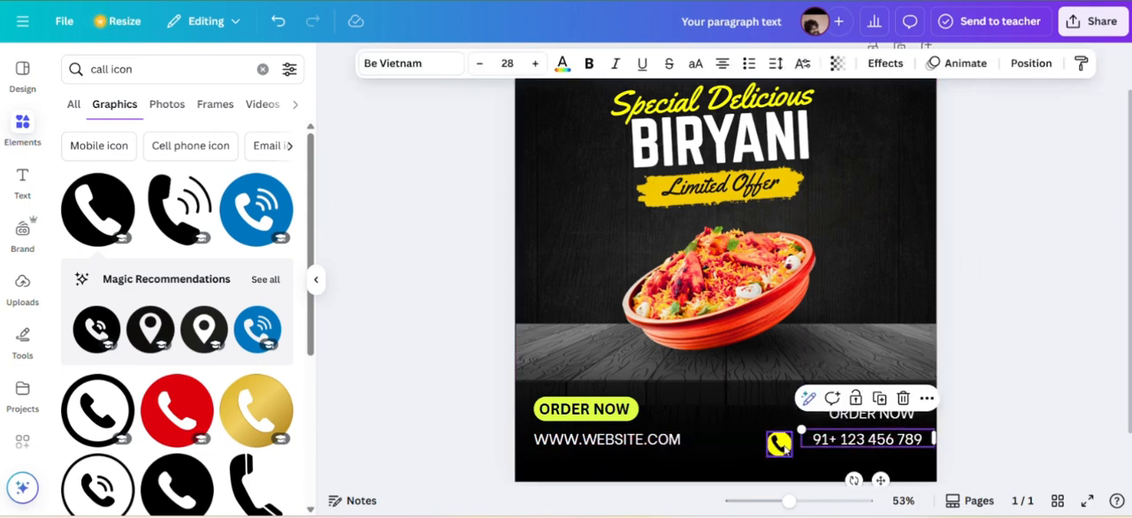
Move the yellow phone icon directly in front of the phone number and shrink it slightly to leave a small gap.
drag(778, 443, 811, 452)
click(876, 295)
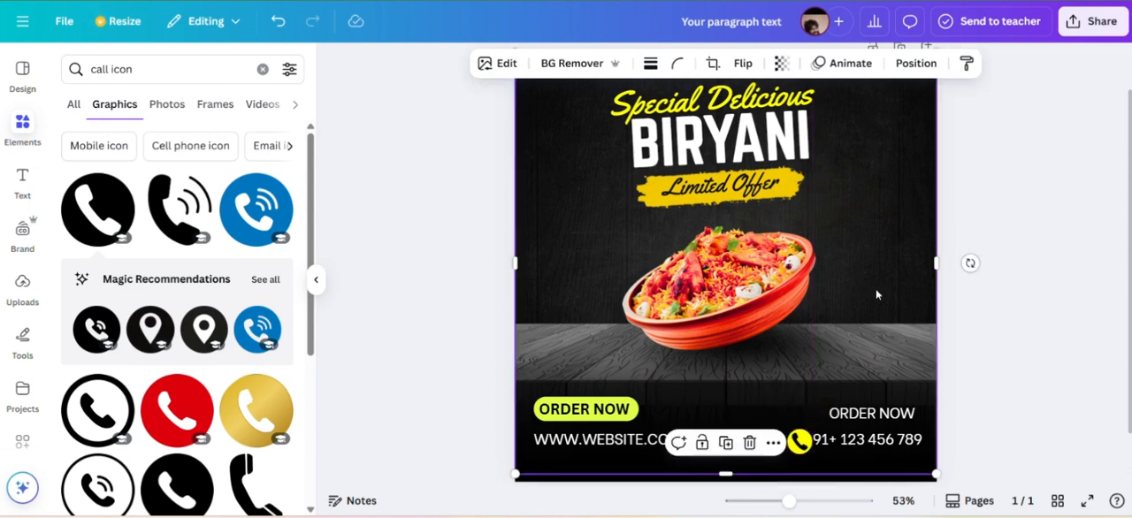
click(800, 441)
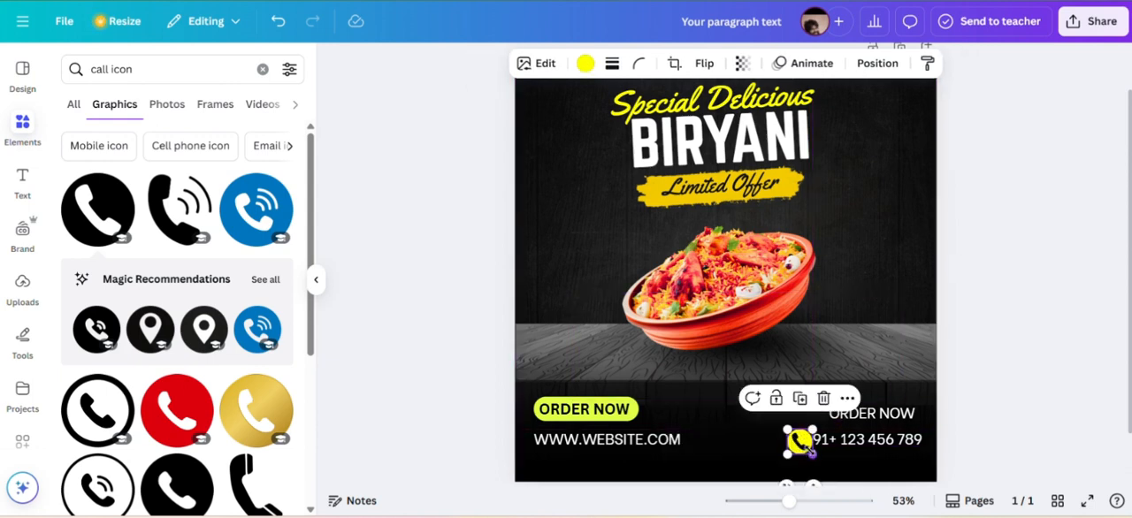
drag(811, 453, 812, 454)
click(855, 265)
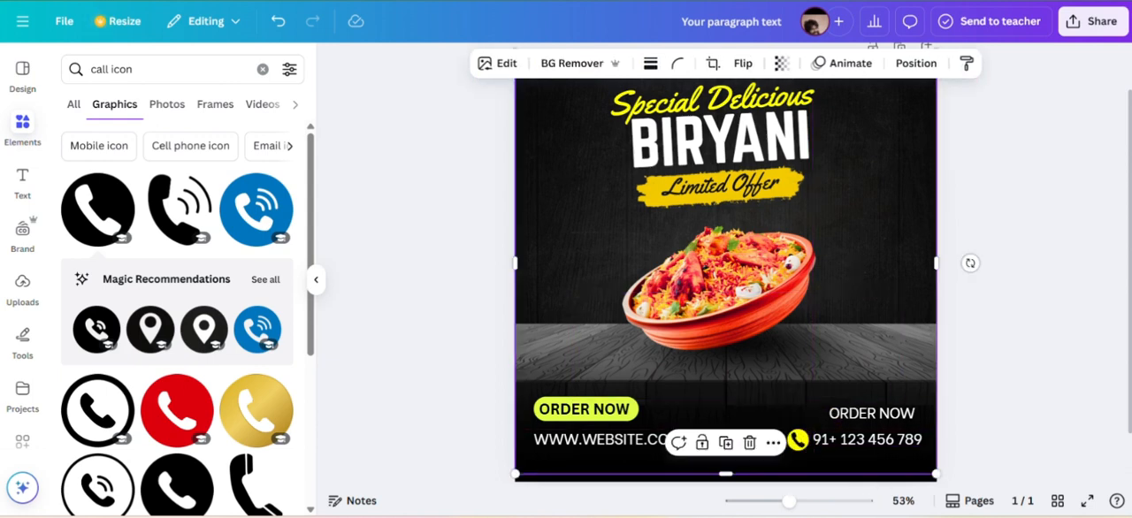
Duplicate the white "ORDER NOW" line, change the copy to "15%", narrow its box and place it beside the "Limited Offer" label.
click(892, 413)
click(887, 372)
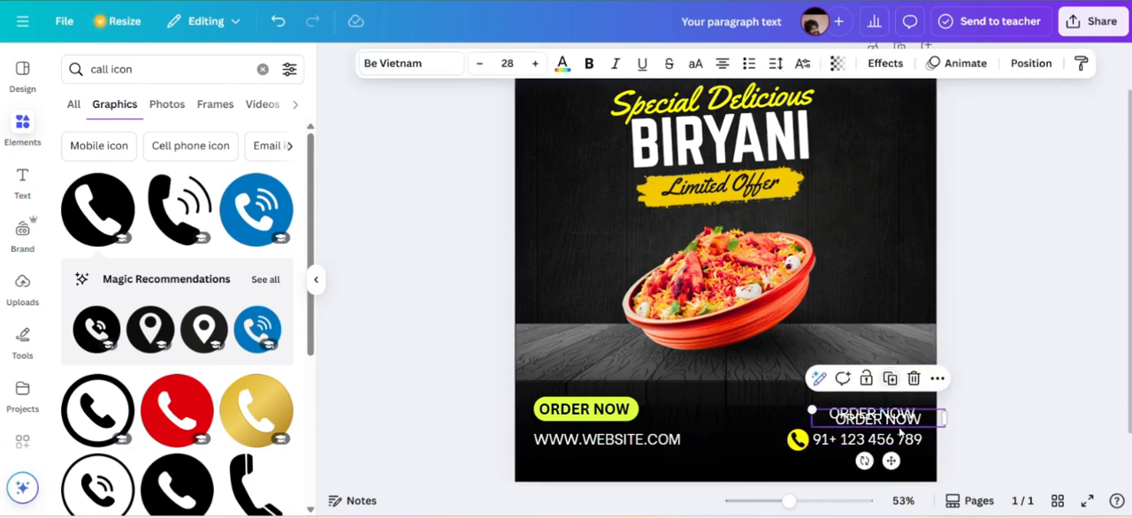
drag(891, 461, 891, 190)
double_click(879, 146)
text(15)
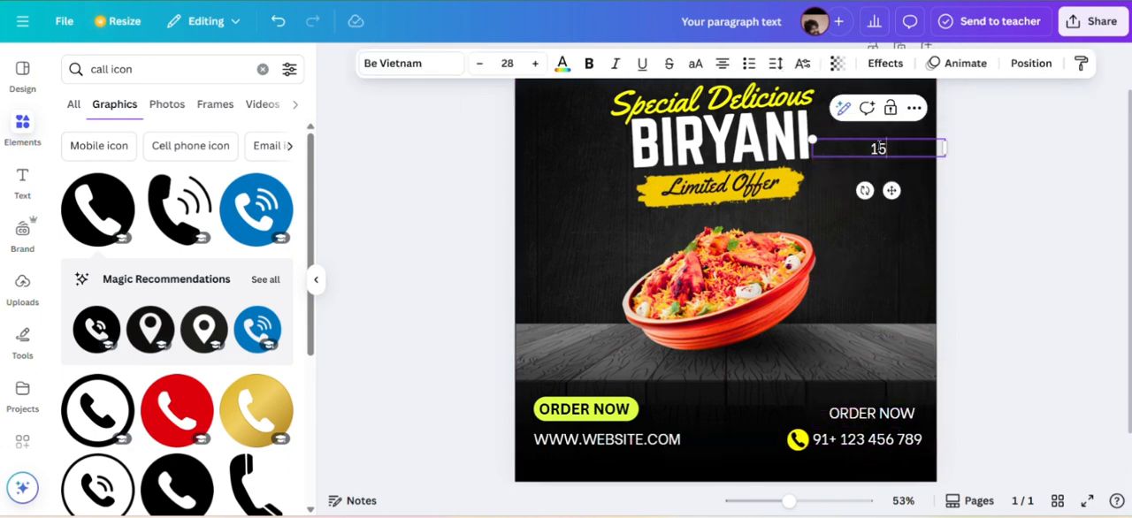
drag(948, 149, 854, 148)
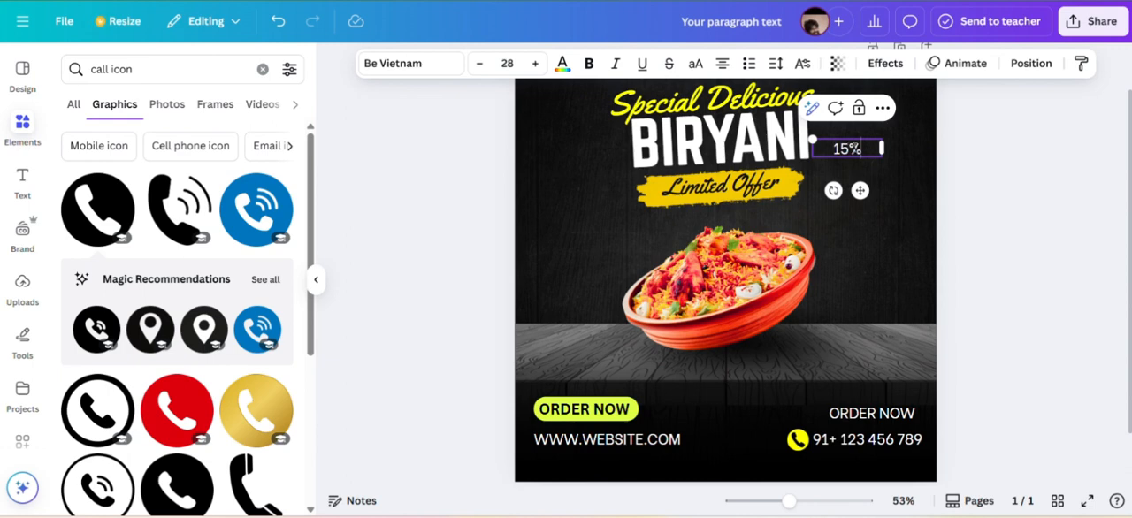
drag(860, 189, 885, 226)
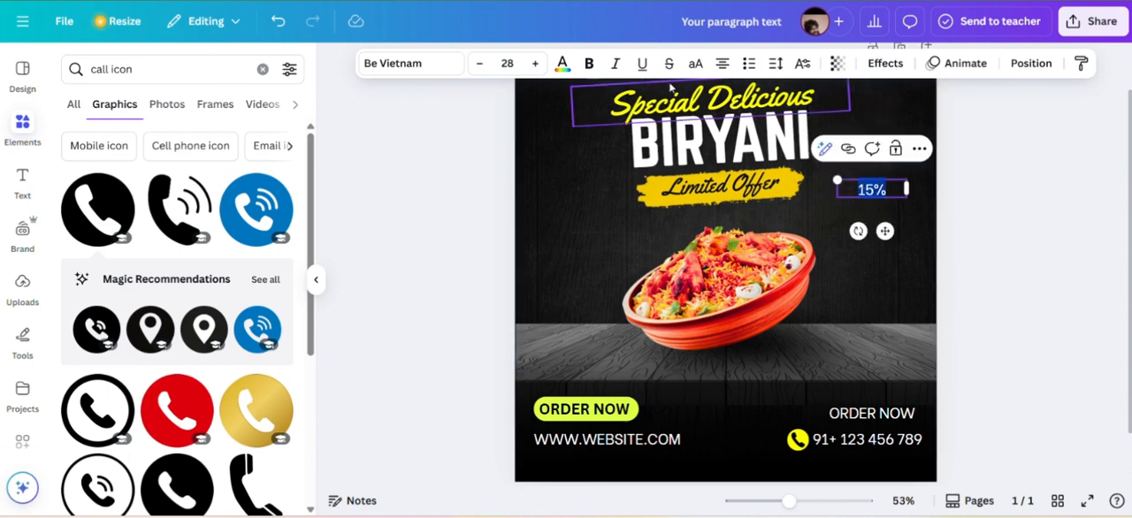
Format the 15% text as bold, size 57, in yellow #ffff00, and shift it slightly up towards the poster's edge.
click(533, 62)
click(532, 62)
click(533, 63)
click(533, 63)
click(533, 63)
click(532, 63)
click(533, 62)
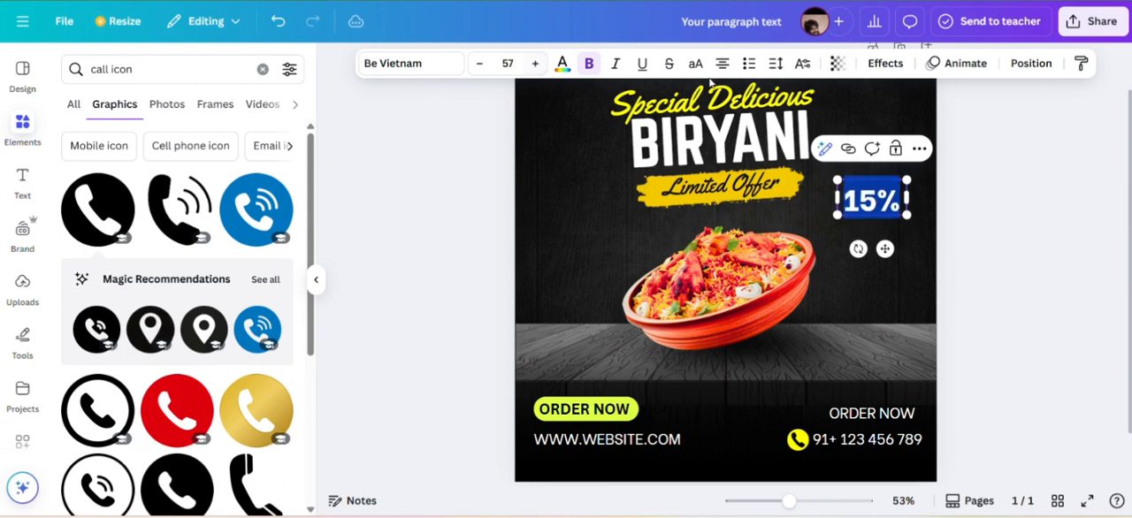
click(564, 66)
click(84, 215)
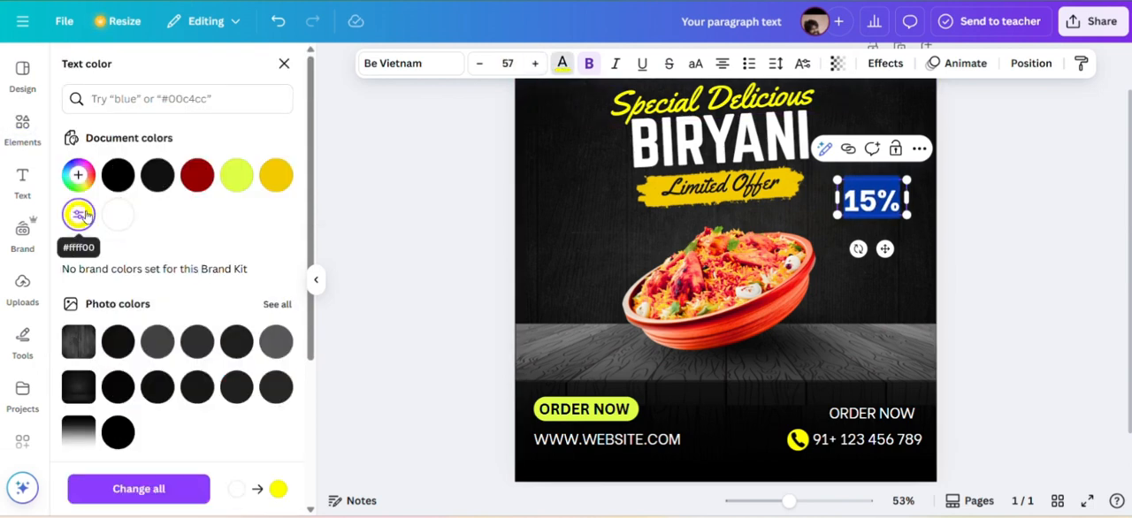
click(526, 229)
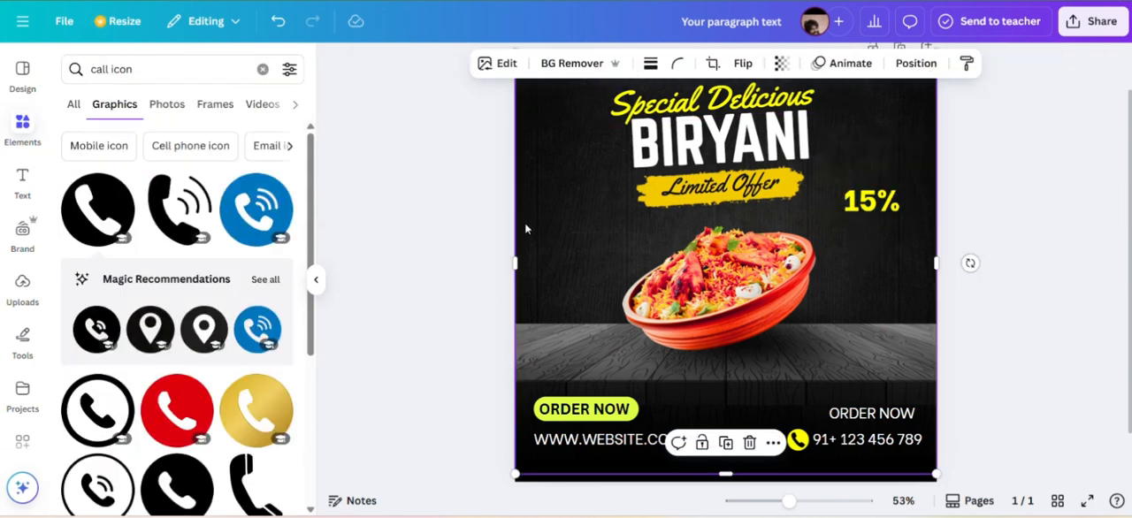
drag(878, 207, 886, 201)
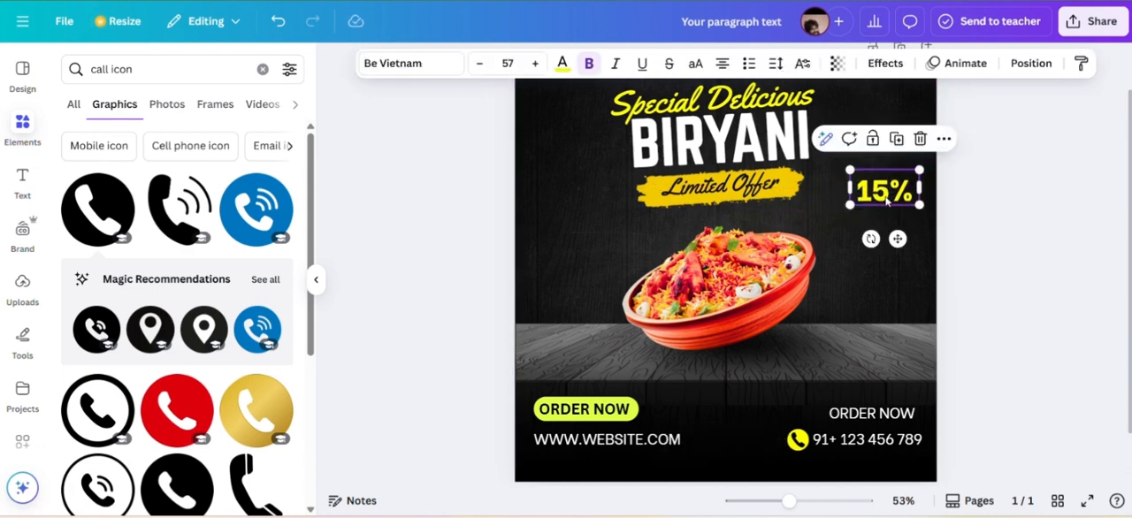
Duplicate the "Limited Offer" text, place the copy above the yellow 15% and recolour it white.
click(760, 188)
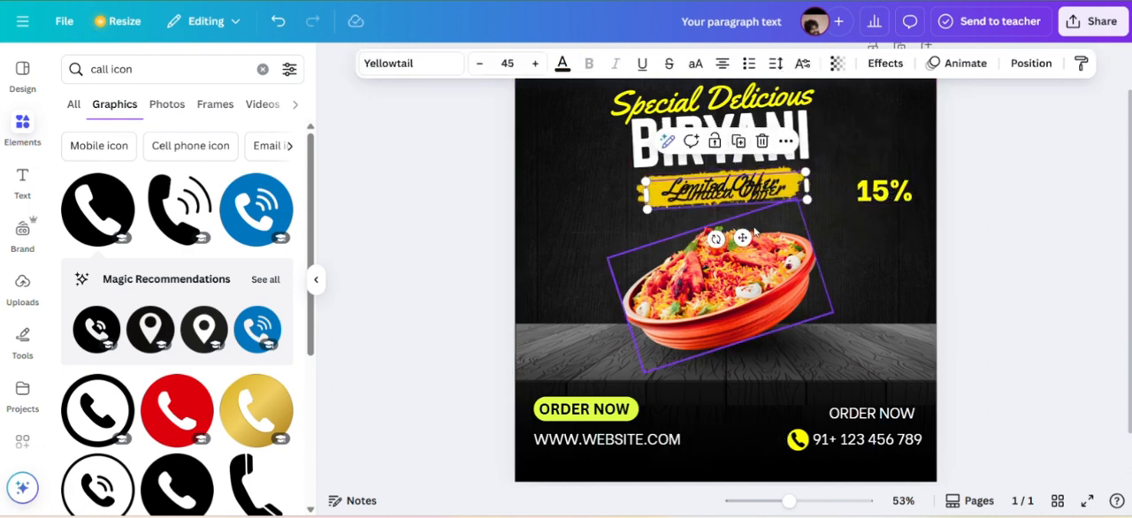
drag(743, 235, 855, 206)
click(874, 112)
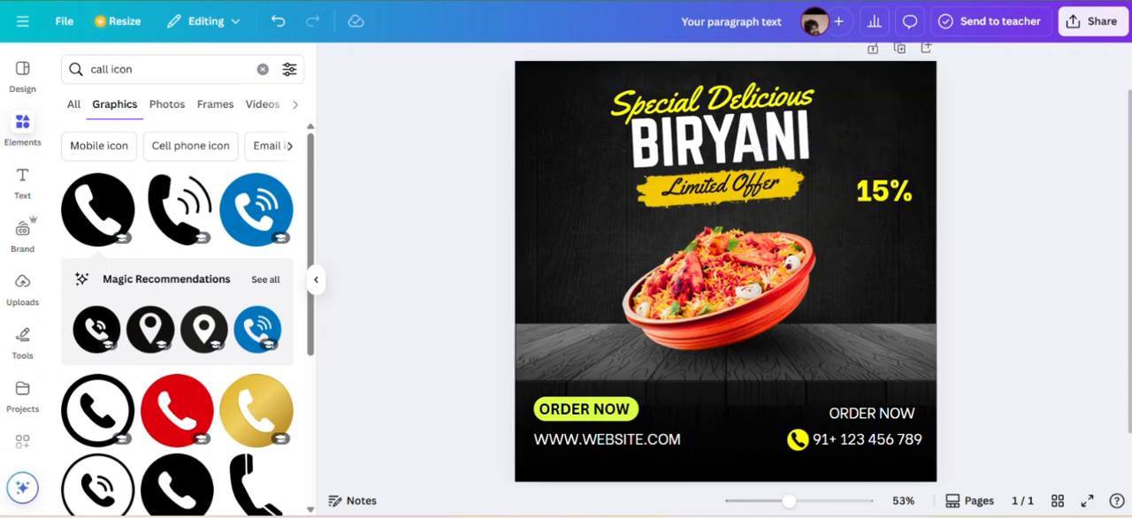
drag(718, 183, 877, 172)
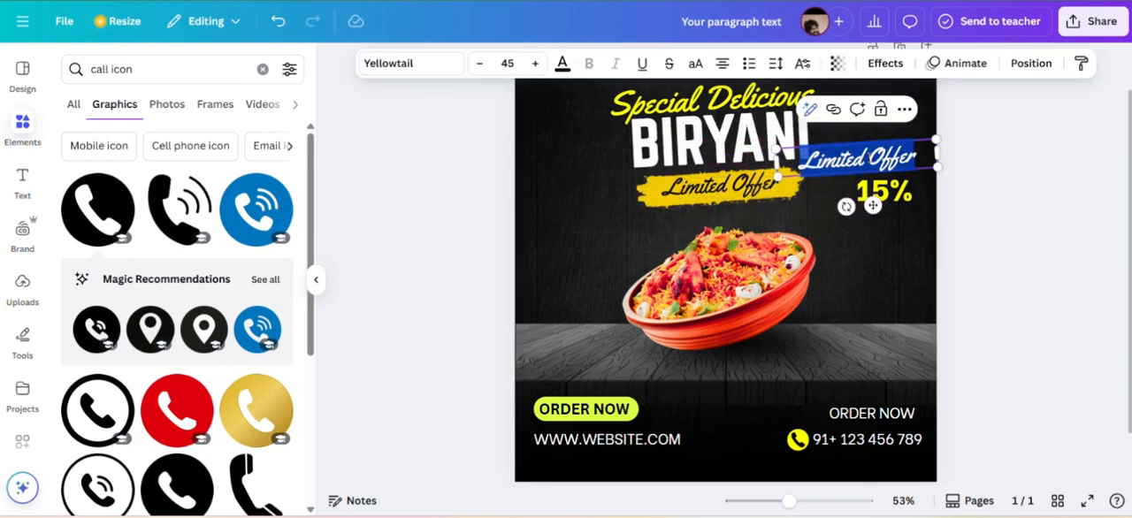
click(561, 63)
click(117, 215)
click(860, 289)
Change the white script text above the 15% to "Up to" and set its font to Playlist Script.
double_click(858, 161)
text(Up to)
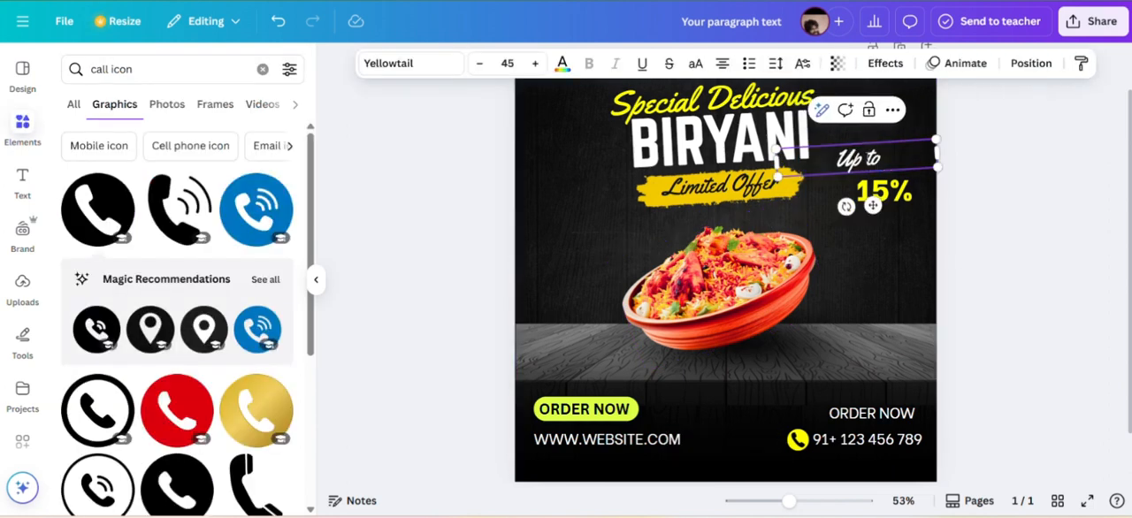
click(416, 63)
text(pla)
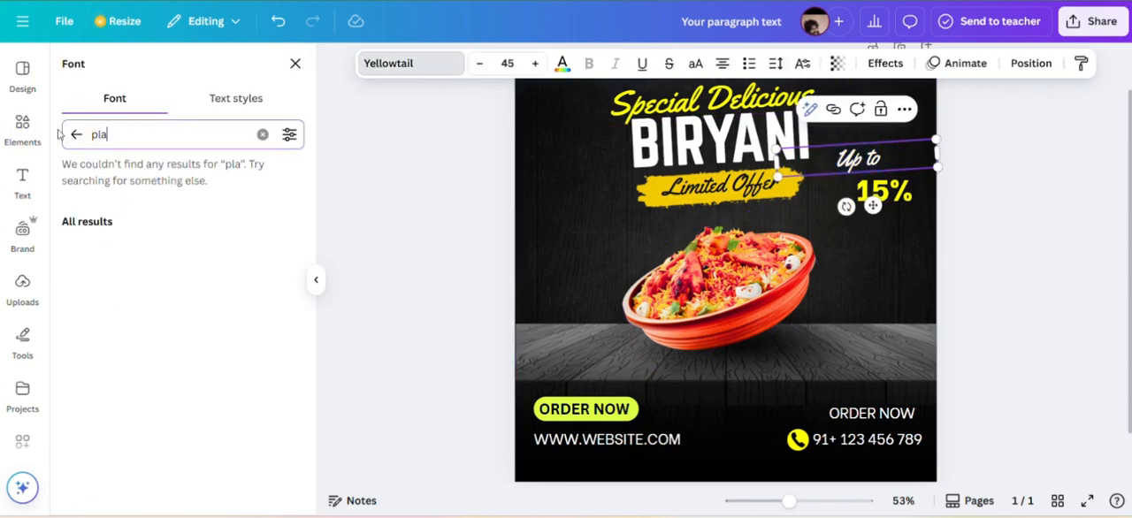
text(y)
click(71, 295)
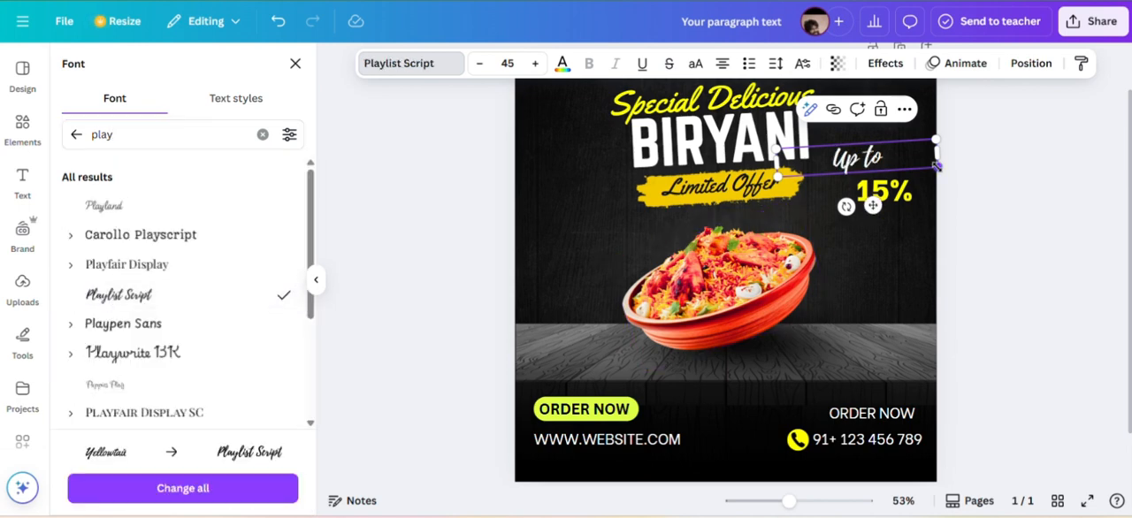
Shrink the "Up to" text to size 32.9 and position it just above the 15%.
drag(937, 165, 894, 160)
drag(850, 199, 886, 211)
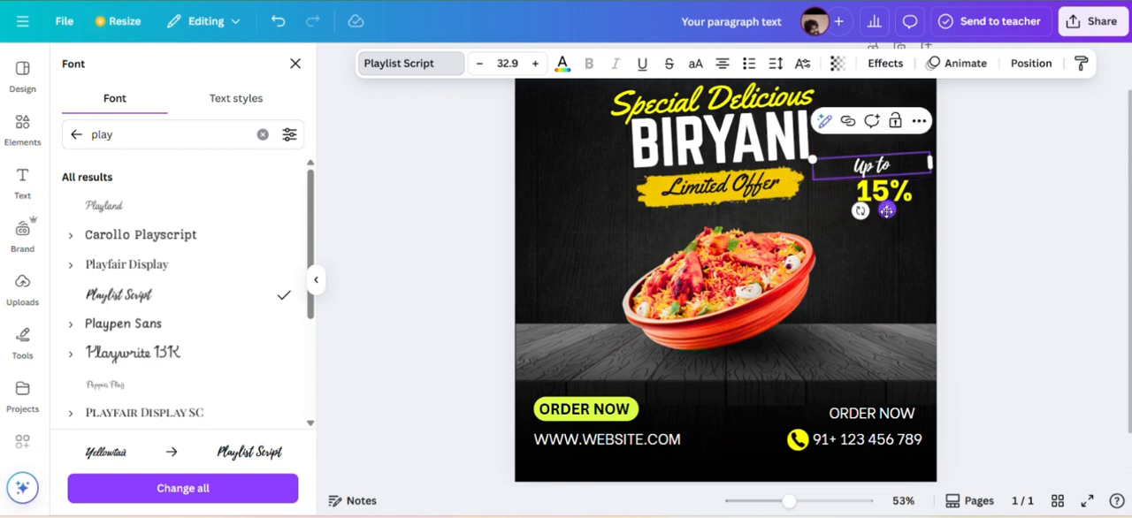
click(884, 216)
Duplicate the "Up to" text, move the copy below the 15% and change it to "Discount".
click(874, 167)
click(884, 124)
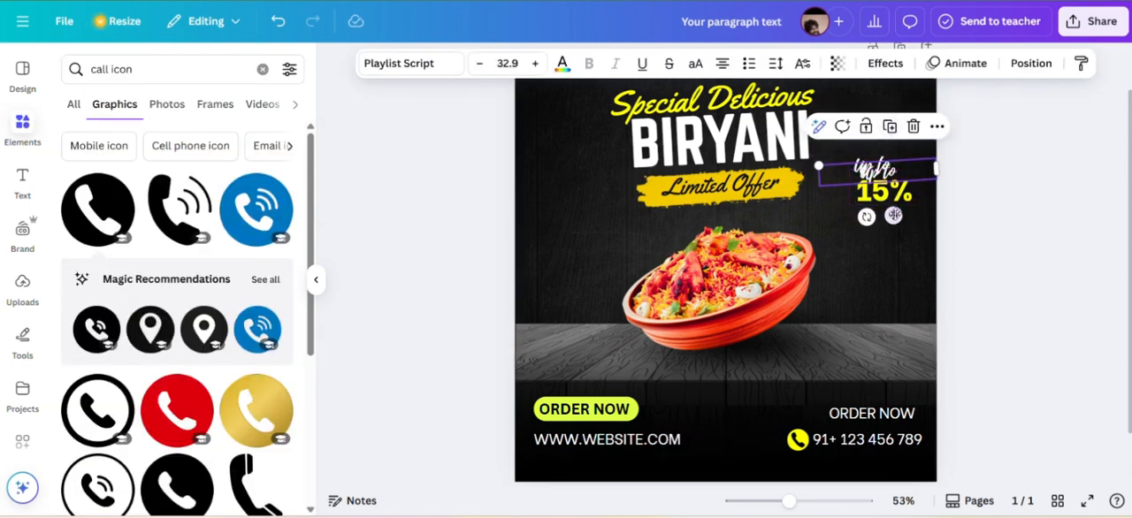
drag(894, 216, 895, 261)
double_click(884, 220)
text(Discount)
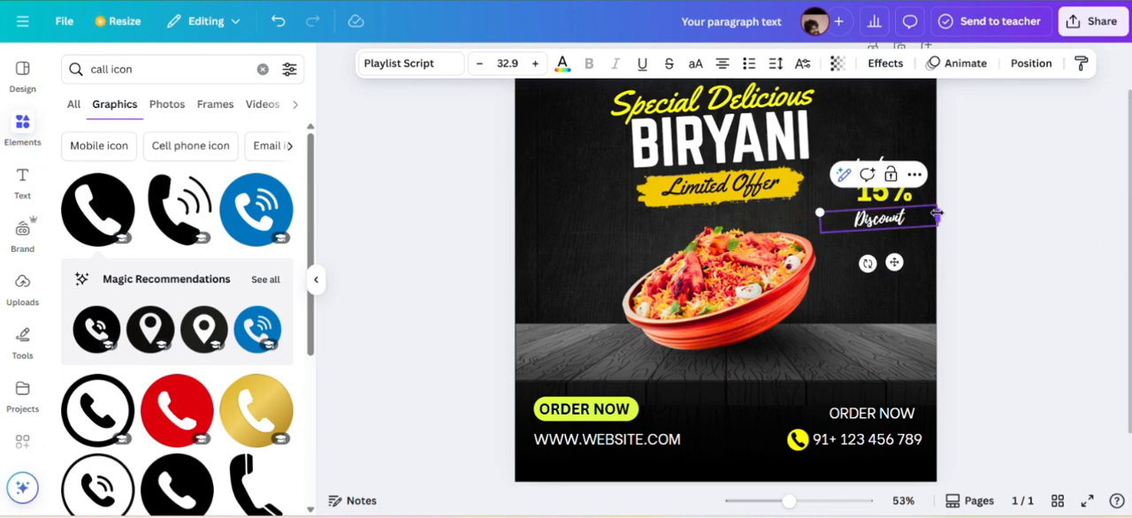
Narrow the "Discount" text box, set its font size to 38.9 and position it just under the 15%.
drag(936, 213, 889, 216)
drag(869, 260, 896, 254)
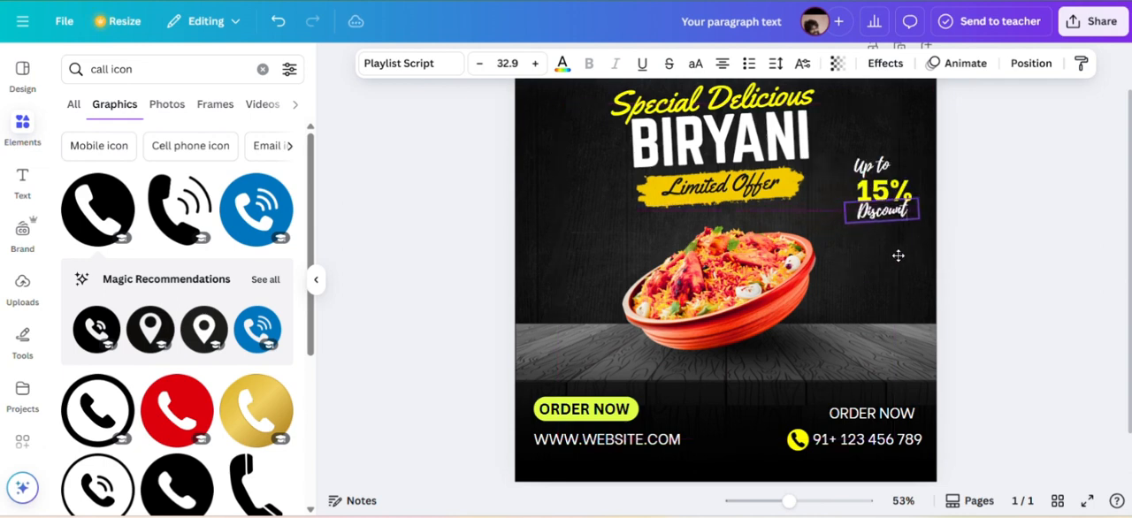
click(535, 63)
click(535, 64)
click(535, 63)
click(535, 64)
click(535, 63)
click(535, 63)
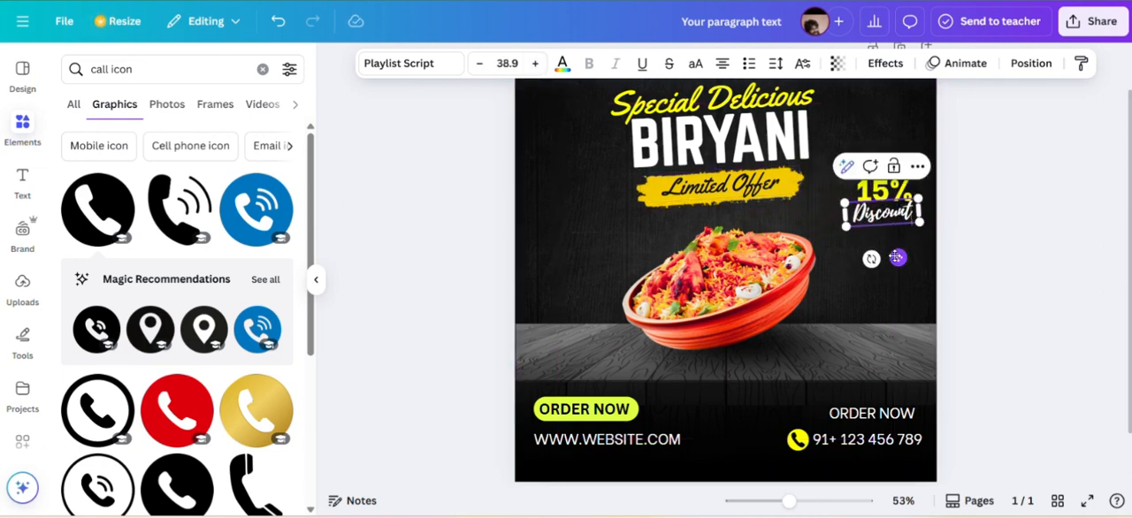
drag(896, 257, 901, 261)
click(872, 132)
Increase the font size of the "Up to" text slightly.
click(871, 165)
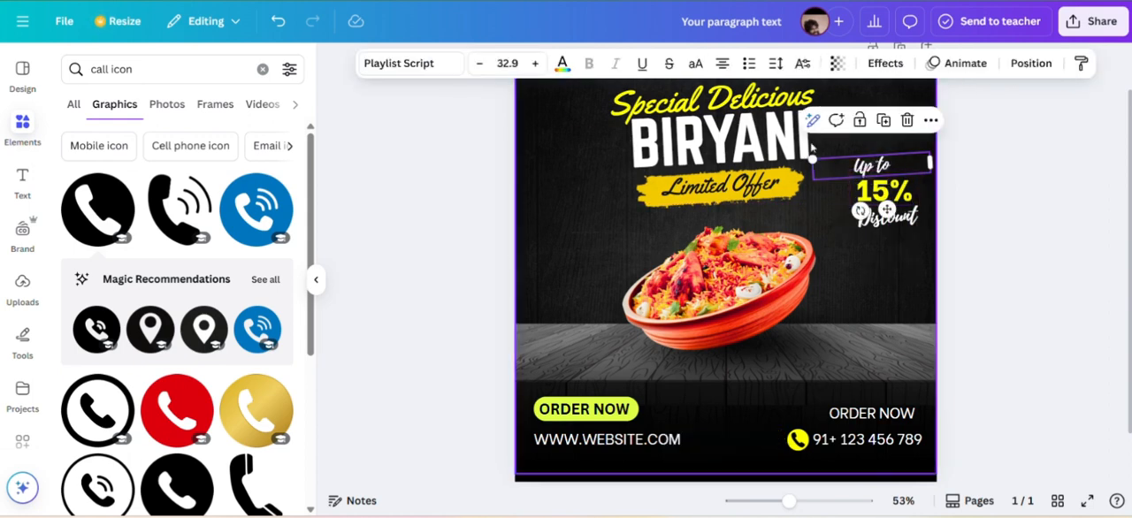
click(535, 64)
click(535, 64)
click(535, 64)
click(535, 64)
click(892, 296)
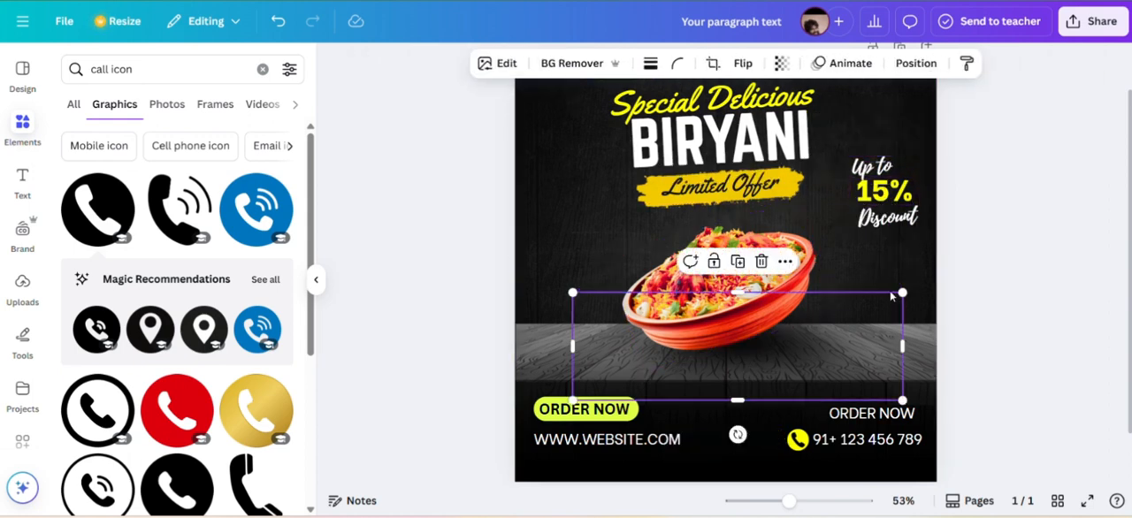
Enlarge the yellow 15% text so it fills the space between "Up to" and "Discount".
click(883, 191)
click(535, 63)
click(535, 64)
click(535, 64)
click(535, 64)
click(535, 63)
click(535, 64)
click(535, 64)
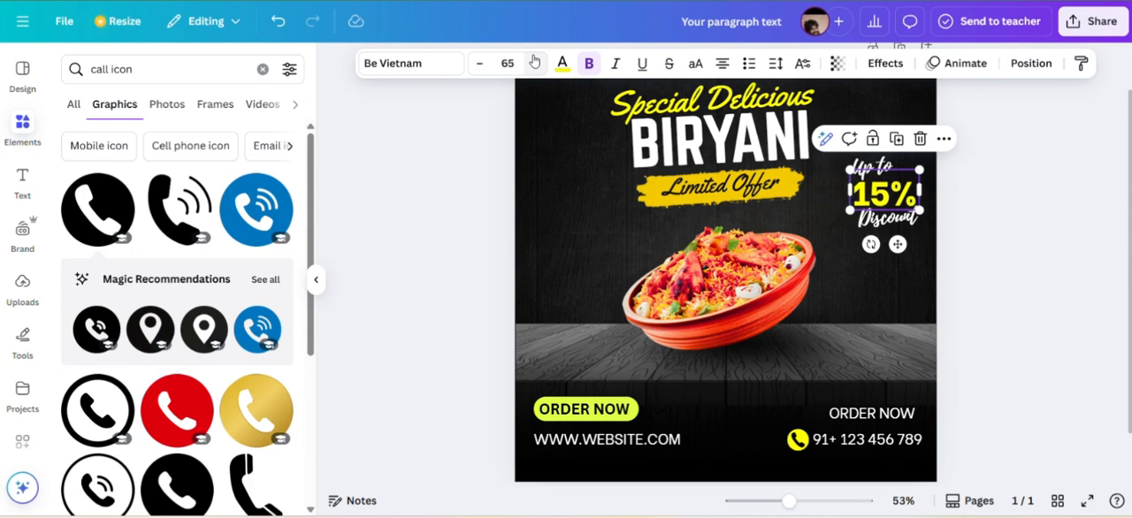
click(535, 63)
click(535, 64)
click(480, 63)
click(480, 63)
click(480, 64)
click(480, 63)
click(481, 64)
click(893, 301)
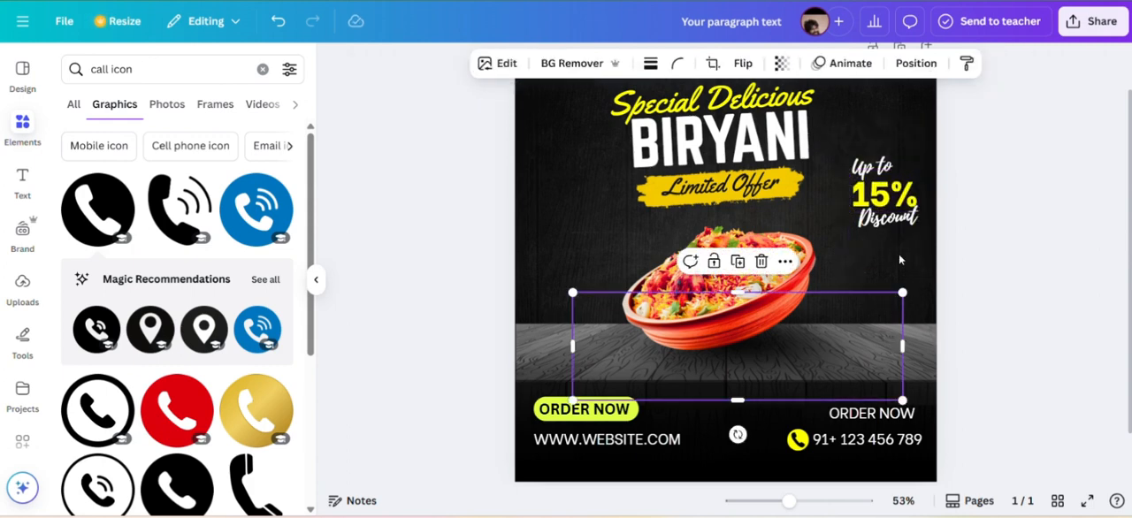
Change the "Discount" font to Campground and move the text slightly down, clear of the 15%.
click(887, 219)
click(439, 66)
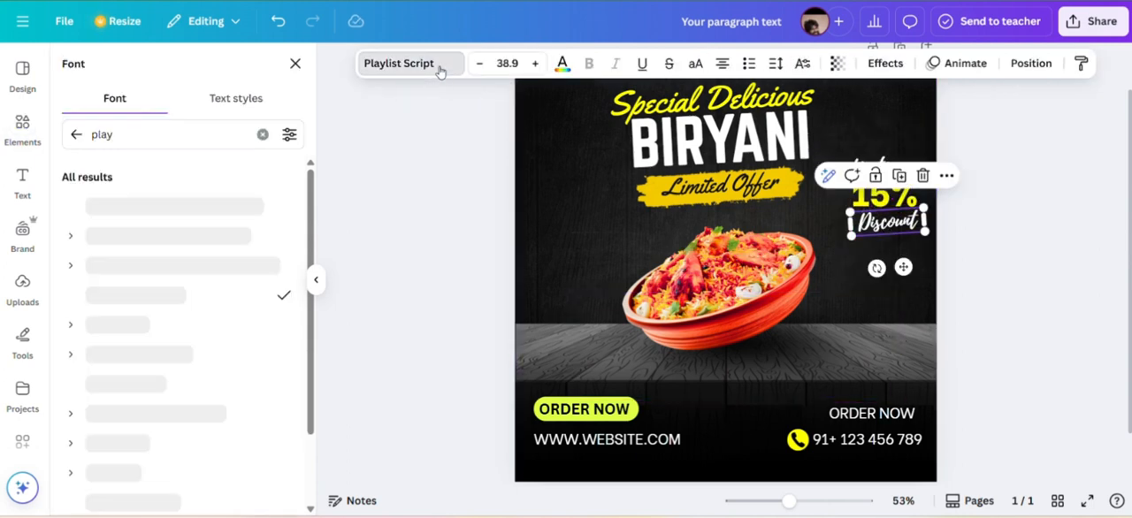
click(440, 71)
click(397, 68)
drag(148, 135, 42, 143)
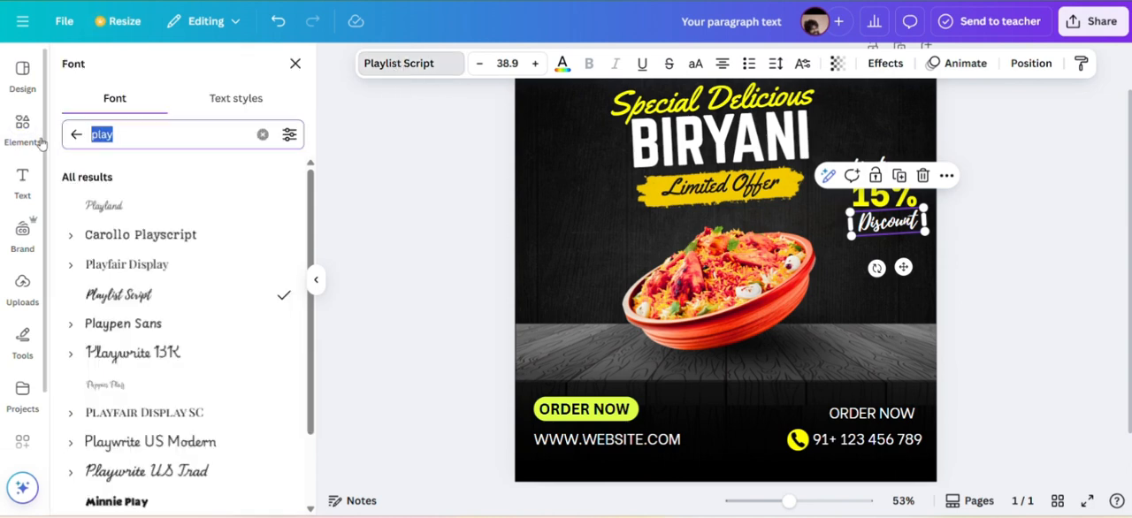
text(campgrou)
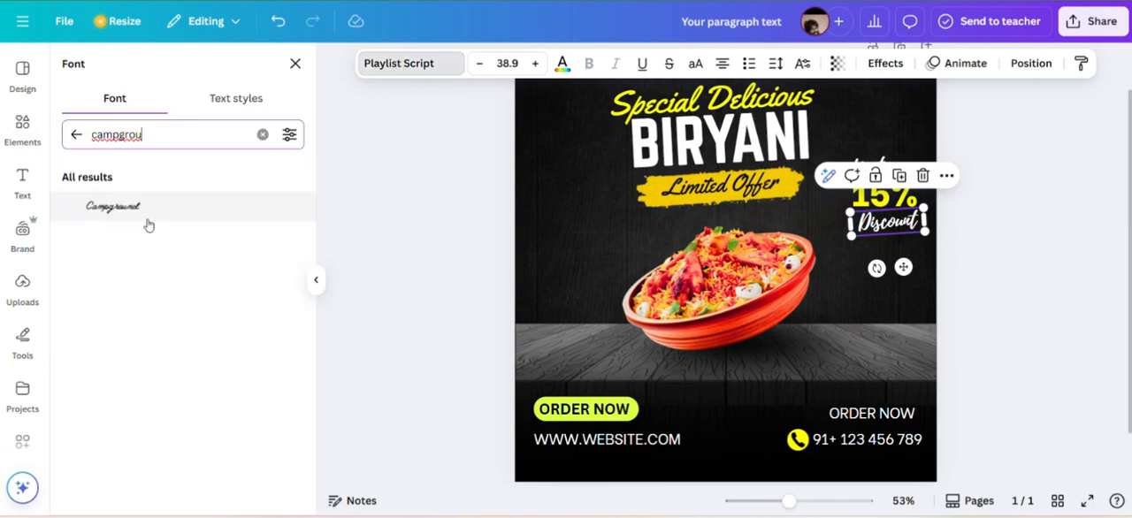
click(128, 211)
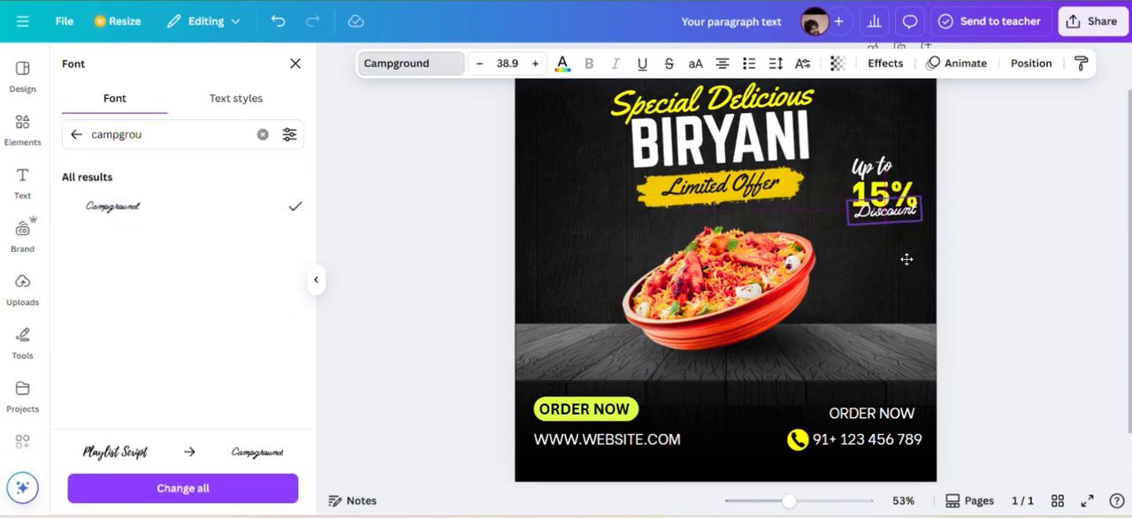
click(878, 321)
drag(888, 215, 885, 227)
click(1017, 218)
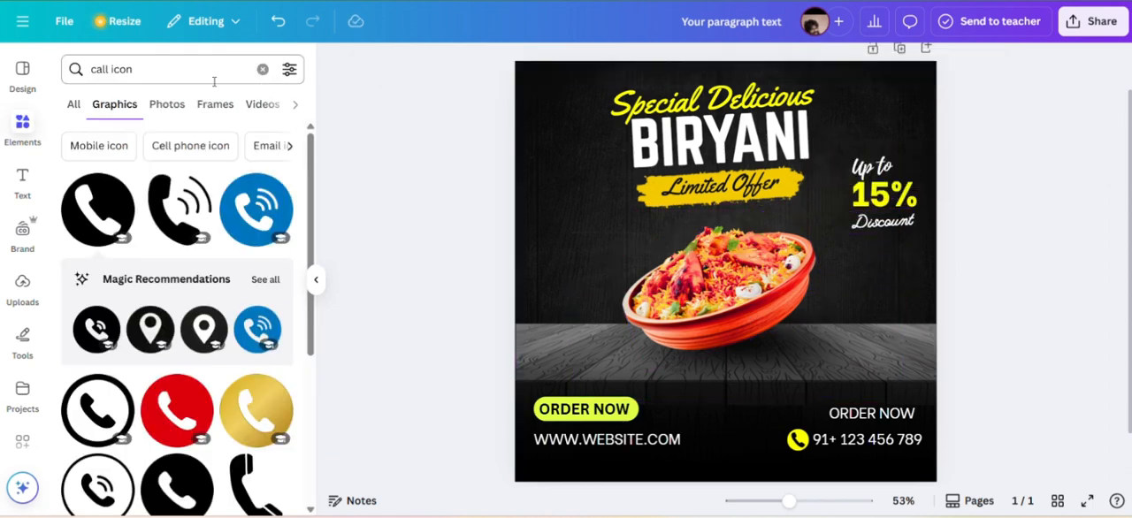
Clear the icon search and look through the shapes library for a curved arrow.
click(263, 69)
click(277, 121)
click(175, 100)
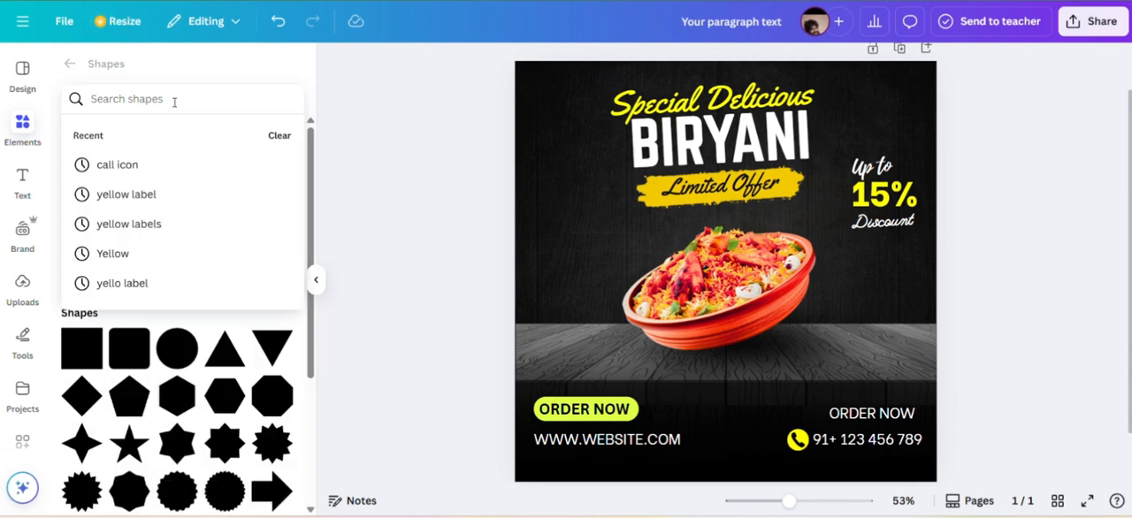
text(arrows)
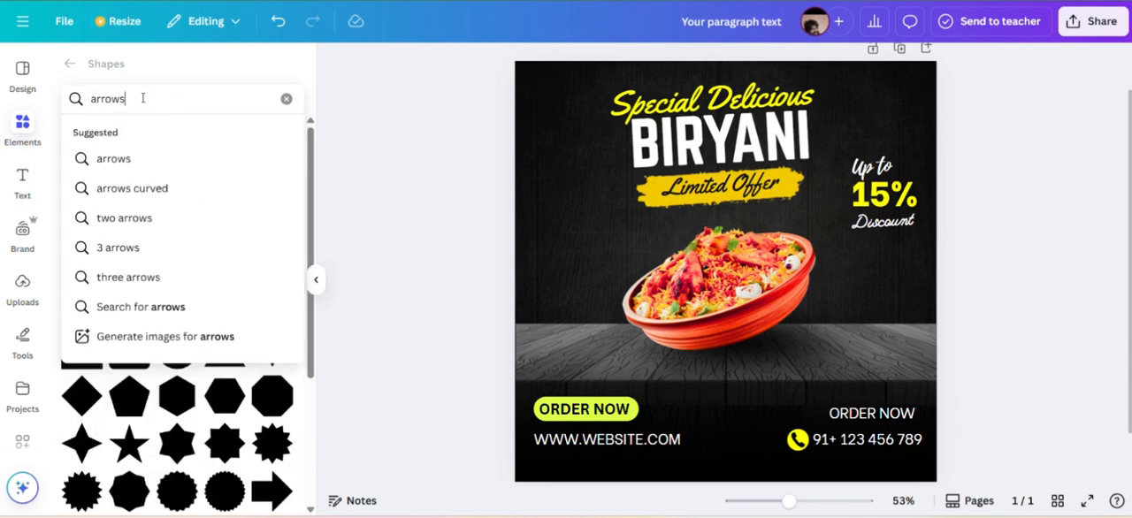
key(BackSpace)
click(142, 167)
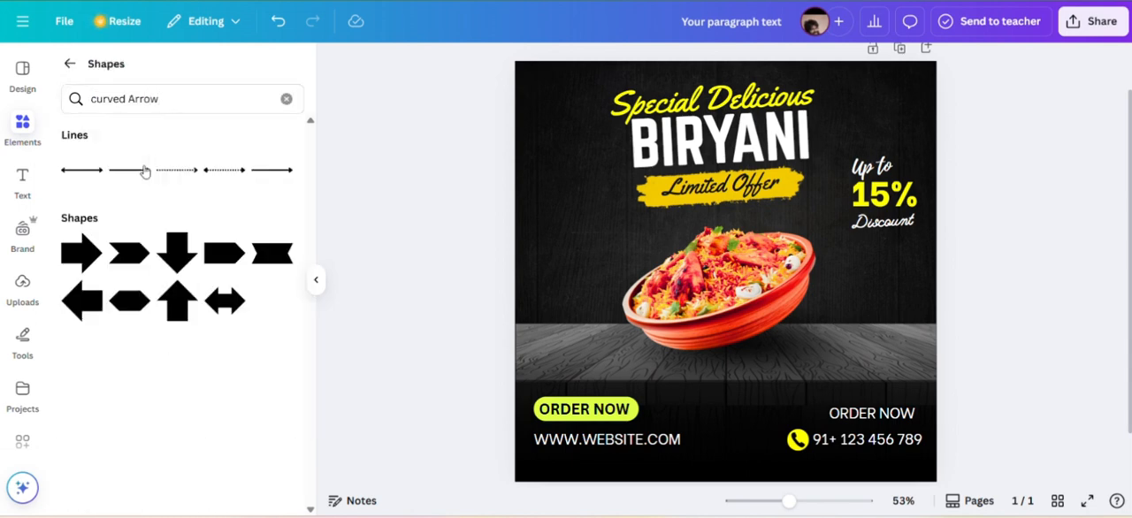
Search the elements for "arrows" and add the dashed looping arrow graphic to the poster.
click(69, 64)
click(167, 69)
text(arrows)
key(Return)
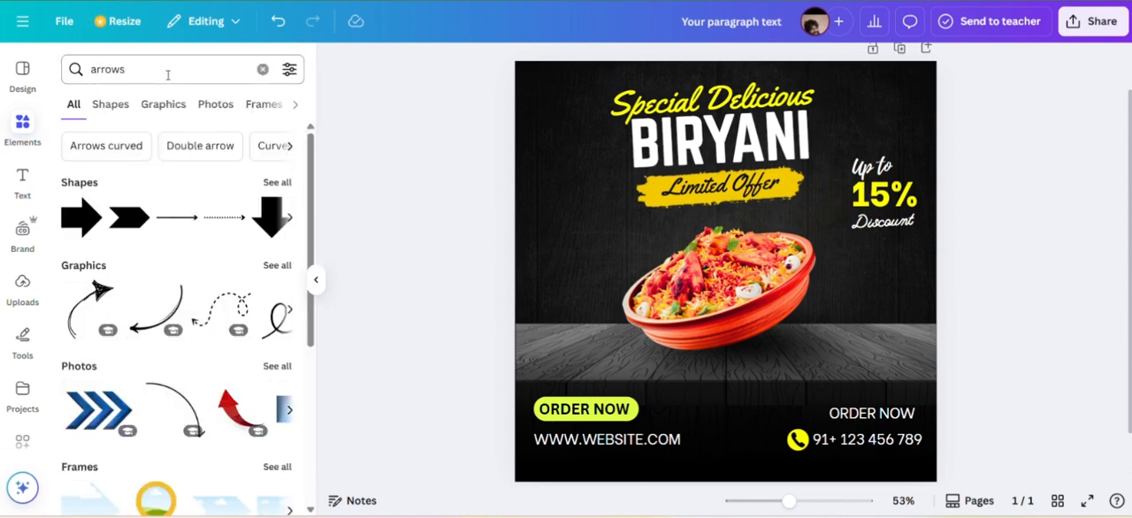
scroll(213, 274, down, 1)
click(277, 243)
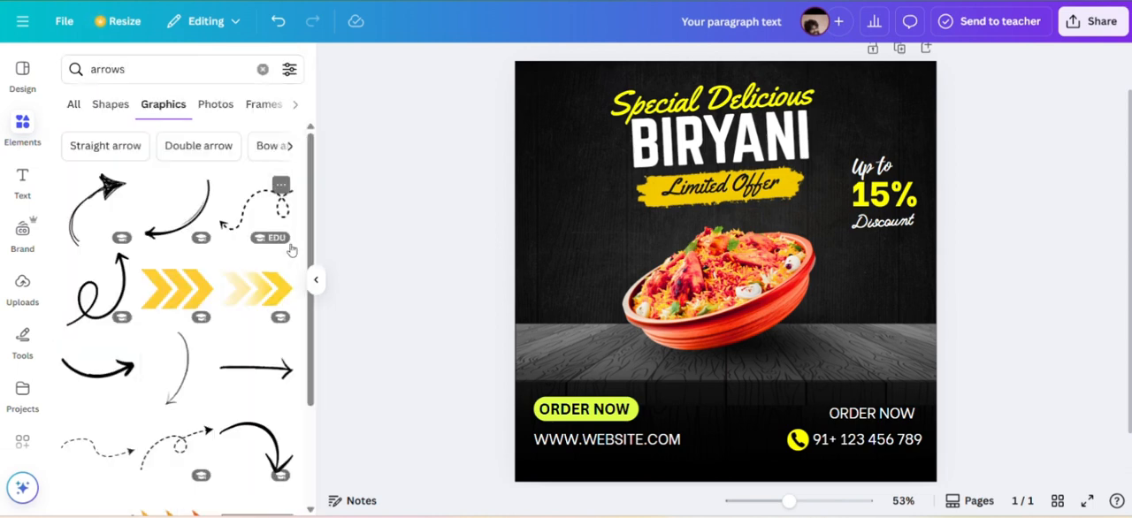
click(180, 450)
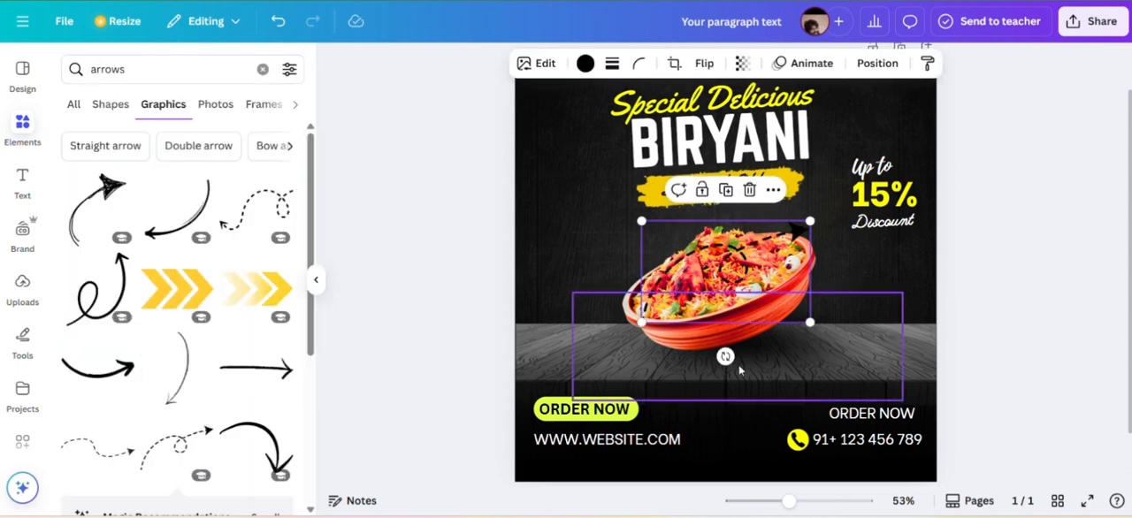
Tilt and shrink the dashed arrow, placing it so it leads from the bowl up to the discount text.
drag(725, 356, 749, 336)
drag(664, 348, 732, 263)
drag(764, 222, 818, 201)
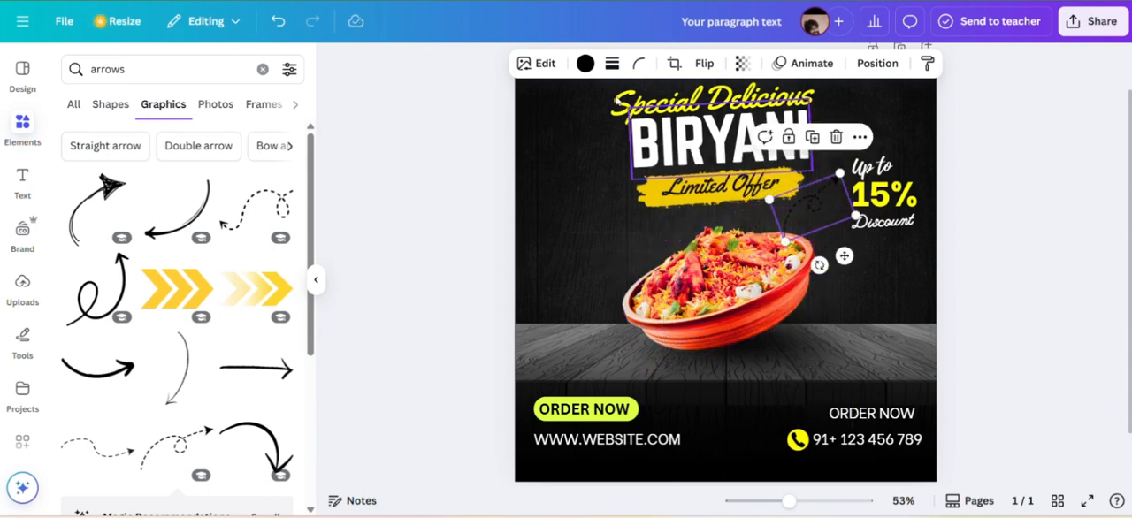
Color the dashed arrow white and rotate it to -15°.
click(584, 63)
click(119, 217)
click(604, 218)
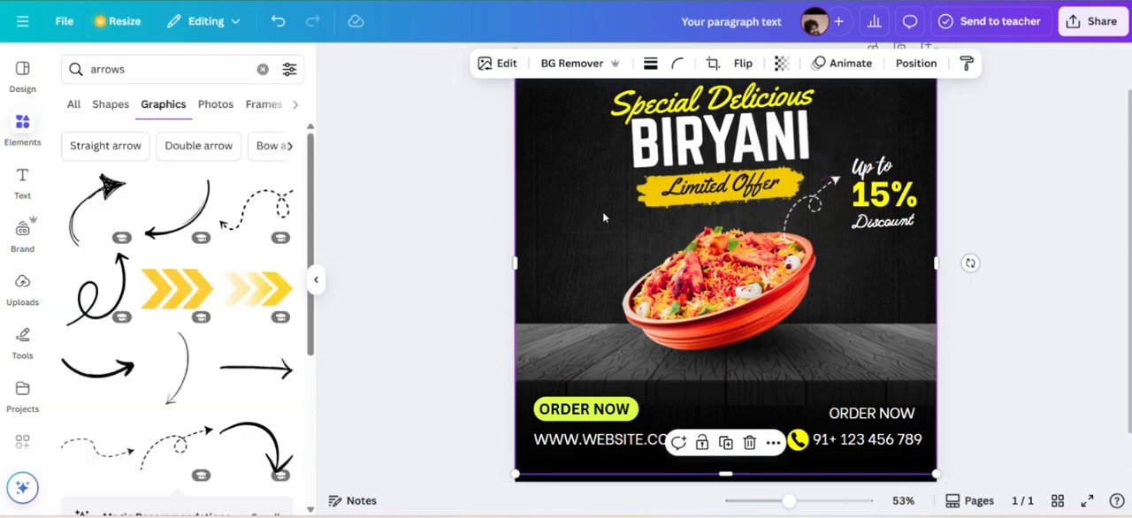
click(811, 214)
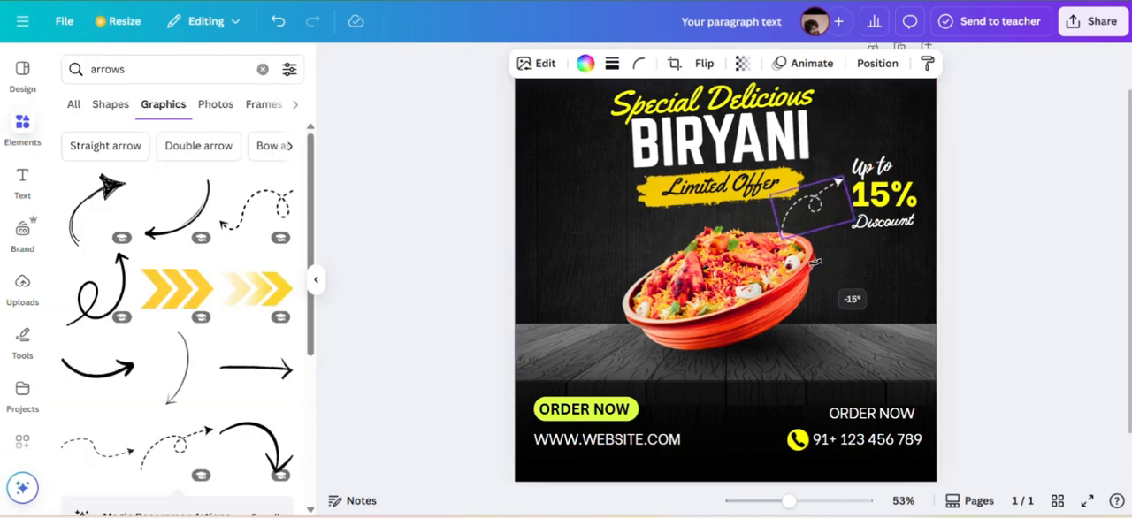
drag(815, 262, 814, 262)
Add the bold curved arrow graphic, flipped horizontally and scaled down beside the bowl's left edge.
click(268, 443)
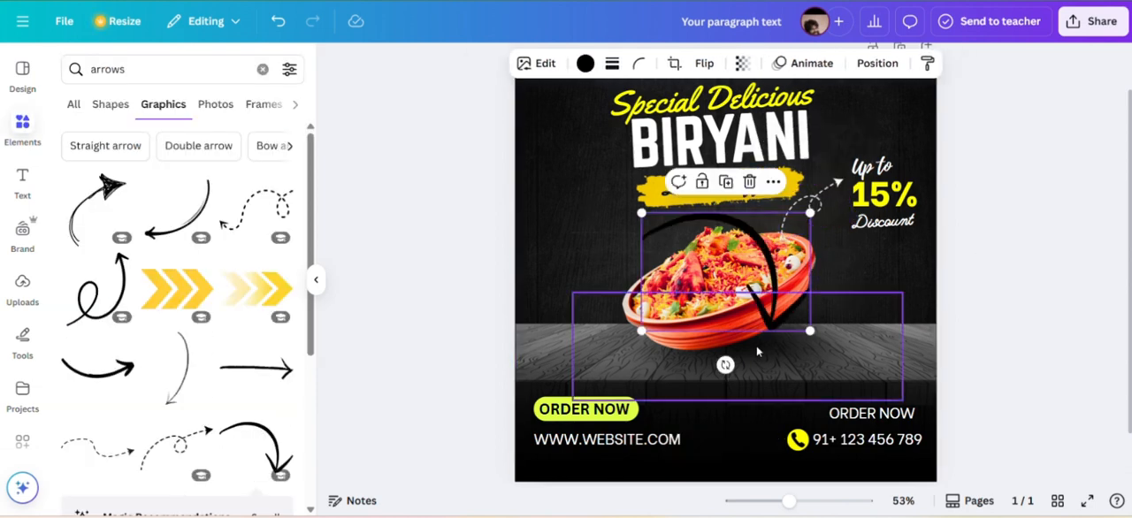
drag(725, 366, 729, 290)
click(703, 64)
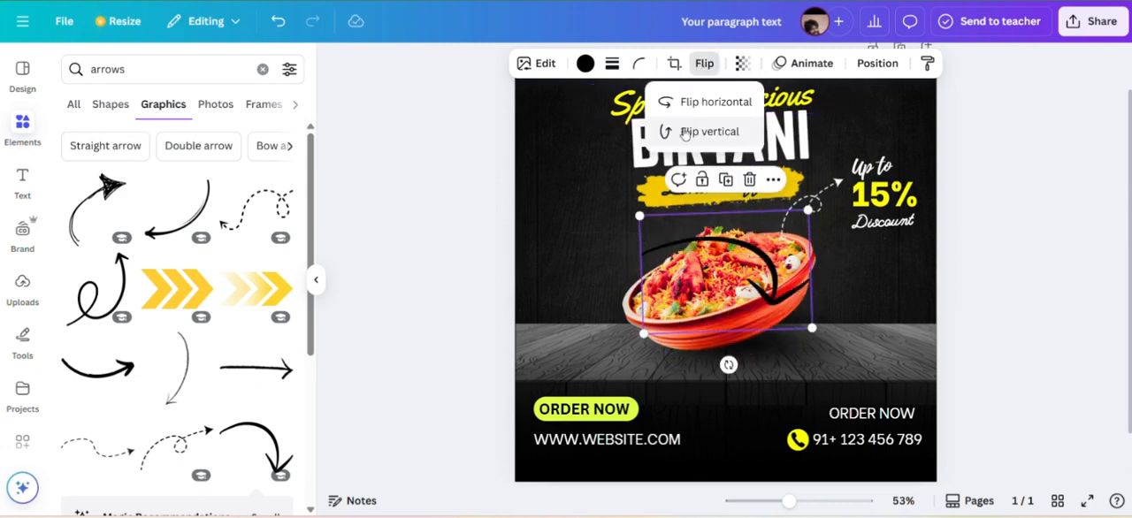
click(711, 102)
drag(812, 327, 655, 359)
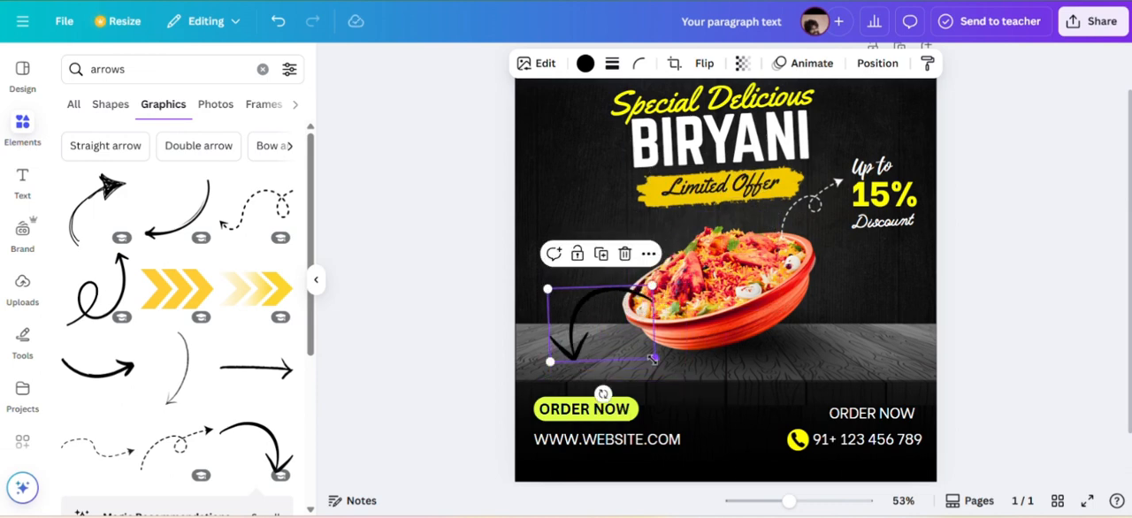
Nudge the bowl slightly down and position the curved arrow so it points from the bowl to the ORDER NOW button.
drag(609, 325, 612, 341)
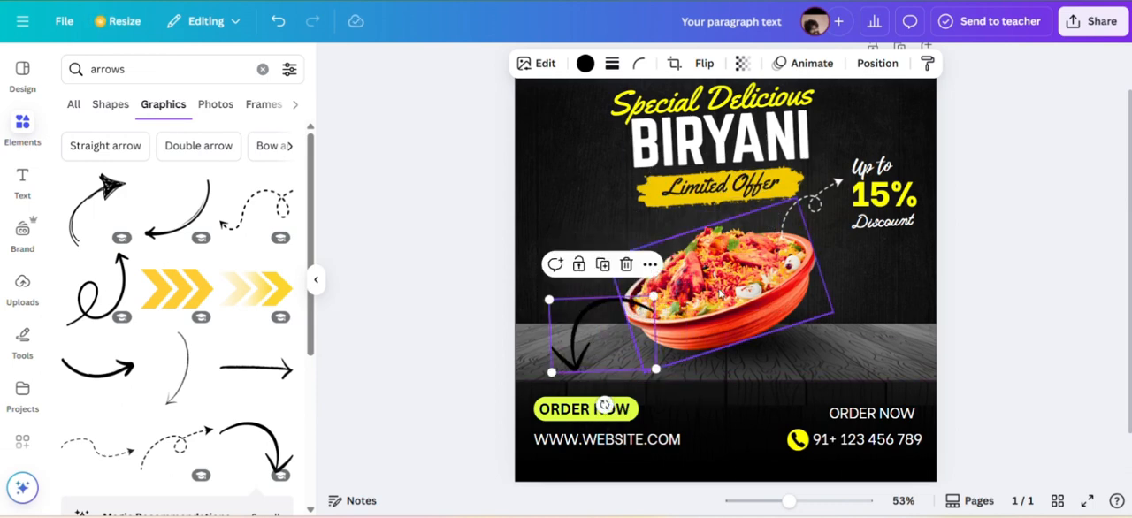
click(718, 295)
key(ctrl+z)
click(585, 344)
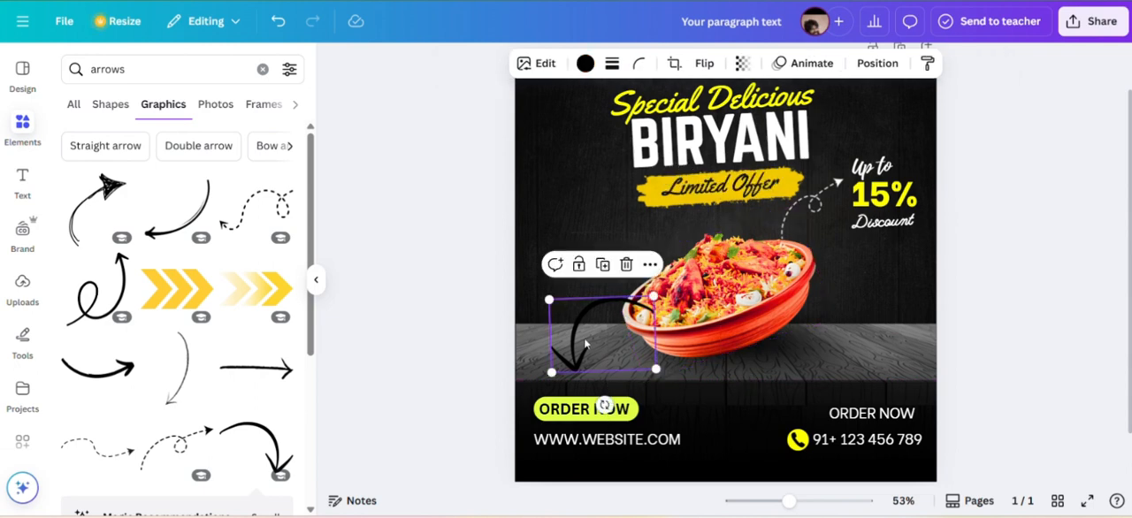
drag(552, 369, 544, 387)
drag(616, 349, 621, 345)
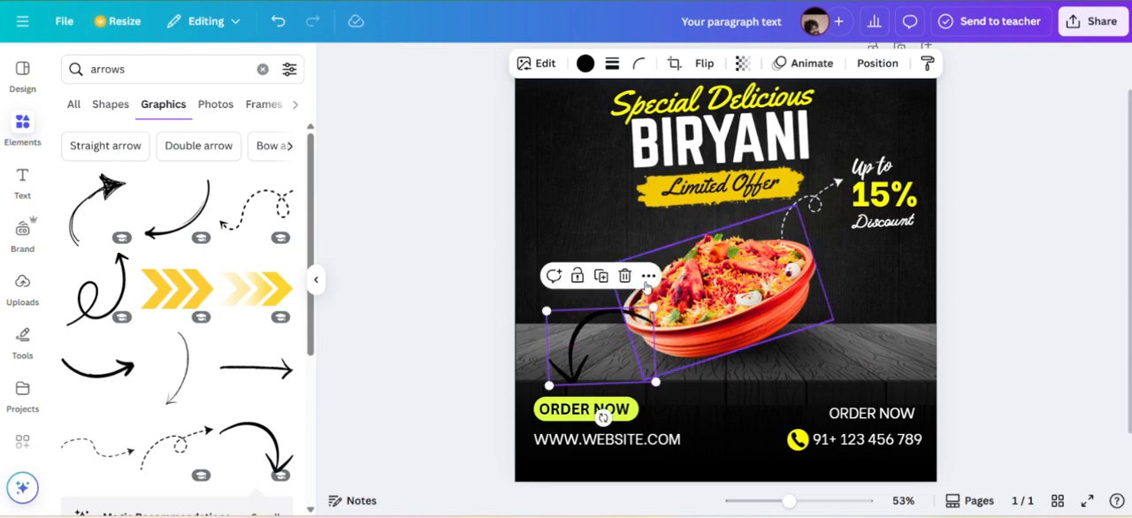
Send the curved arrow one layer backward and color it white.
click(648, 276)
mouse_move(668, 190)
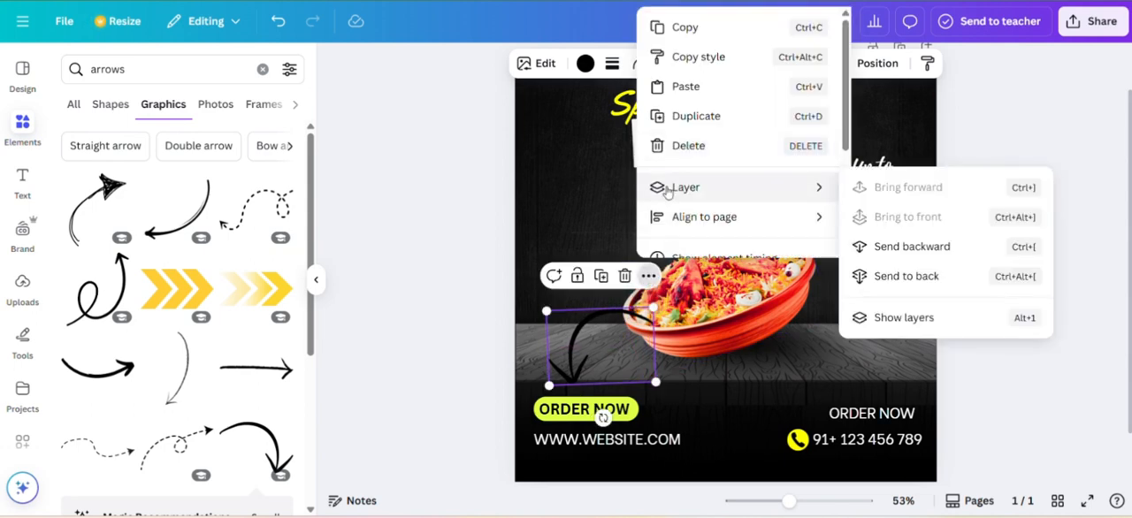
click(884, 248)
click(585, 64)
click(123, 221)
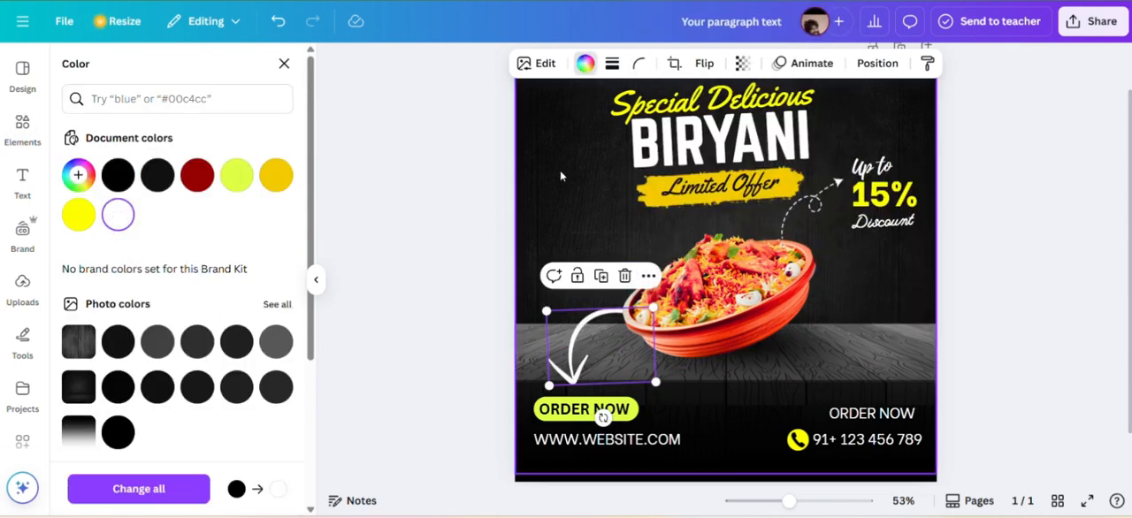
Shift the curved arrow slightly right and bring it one layer forward, in front of the bowl.
click(560, 170)
drag(578, 345, 585, 345)
click(654, 276)
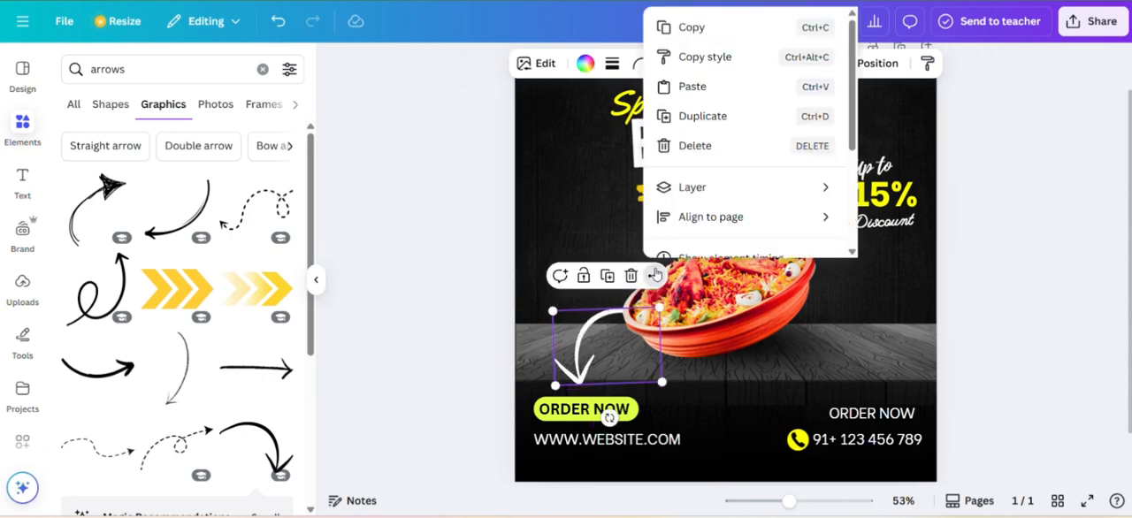
mouse_move(695, 191)
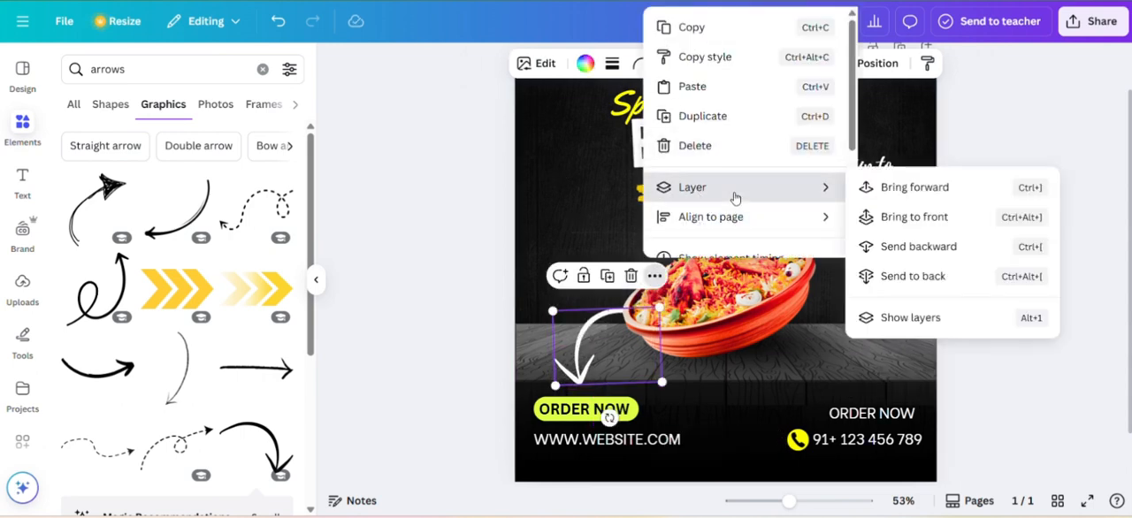
click(911, 193)
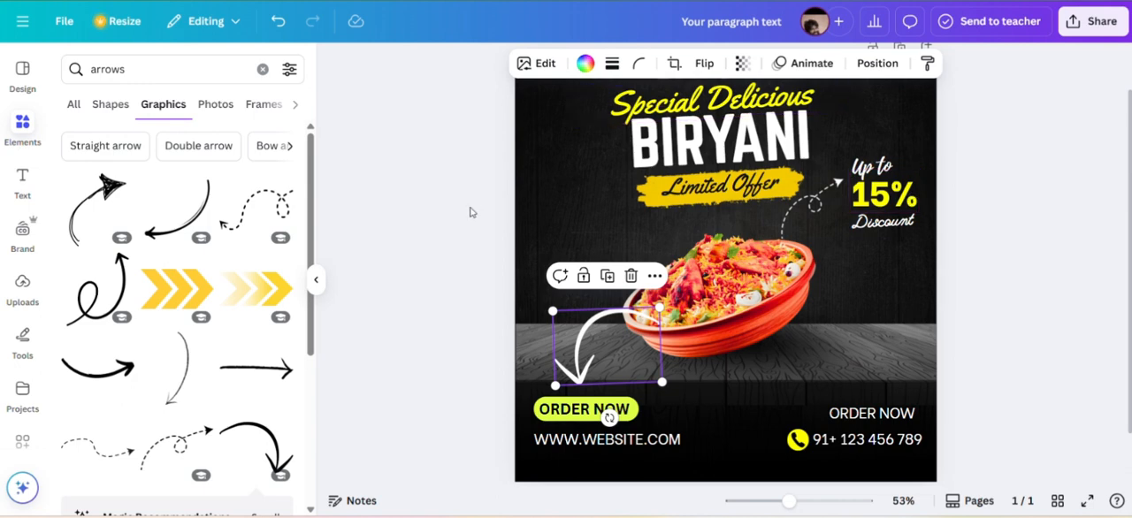
click(416, 188)
Search the graphics for "arrows flowers" and look through the results.
click(150, 74)
text(f)
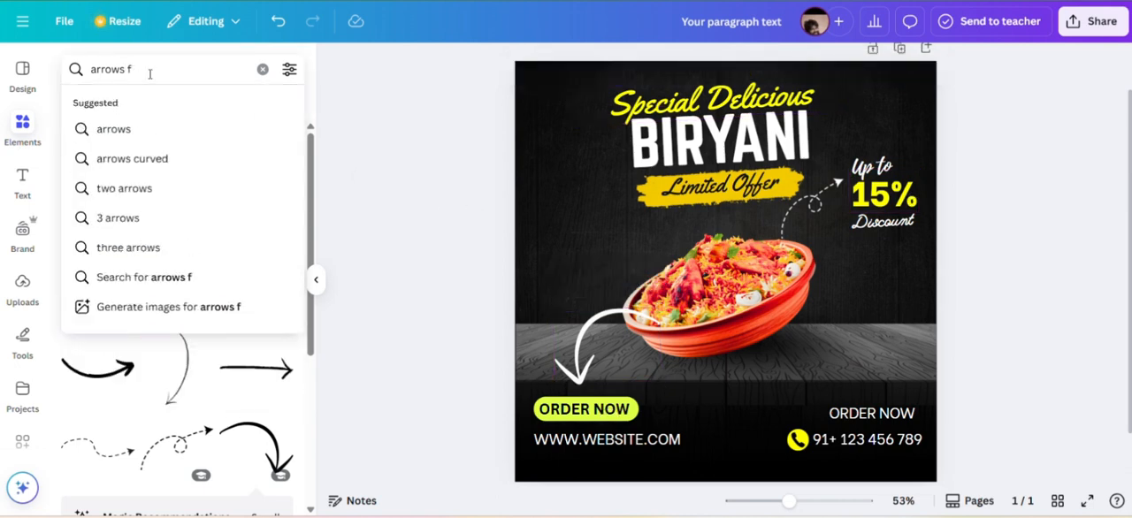
text(lowers)
key(Return)
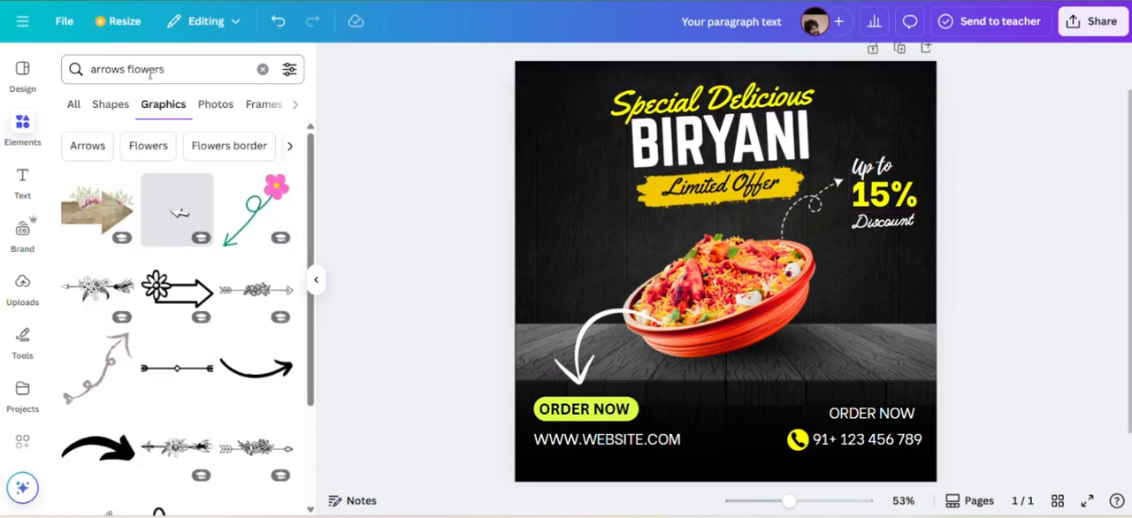
scroll(168, 212, down, 5)
Change the graphics search to "dots flowers".
double_click(106, 69)
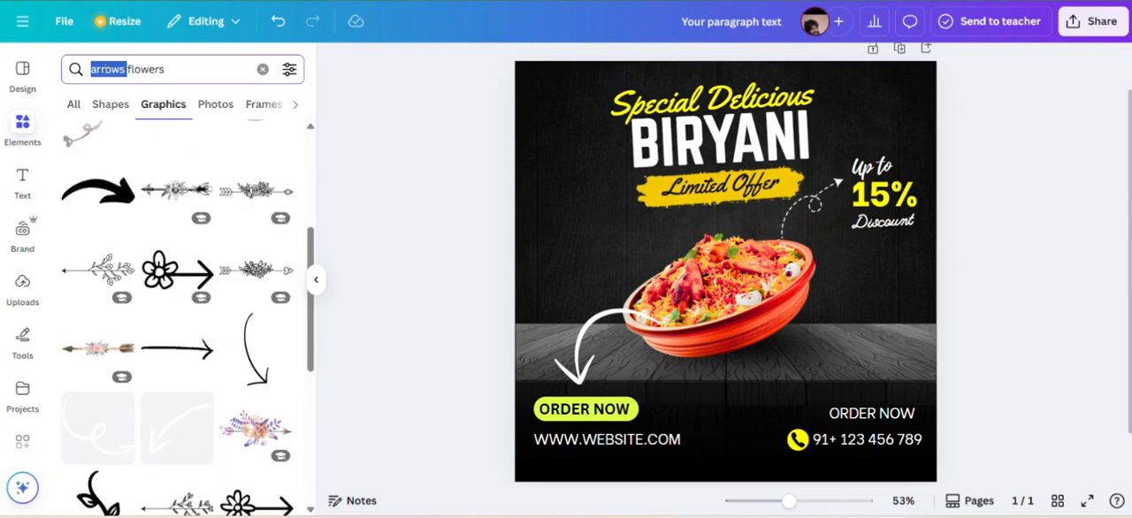
text(dots)
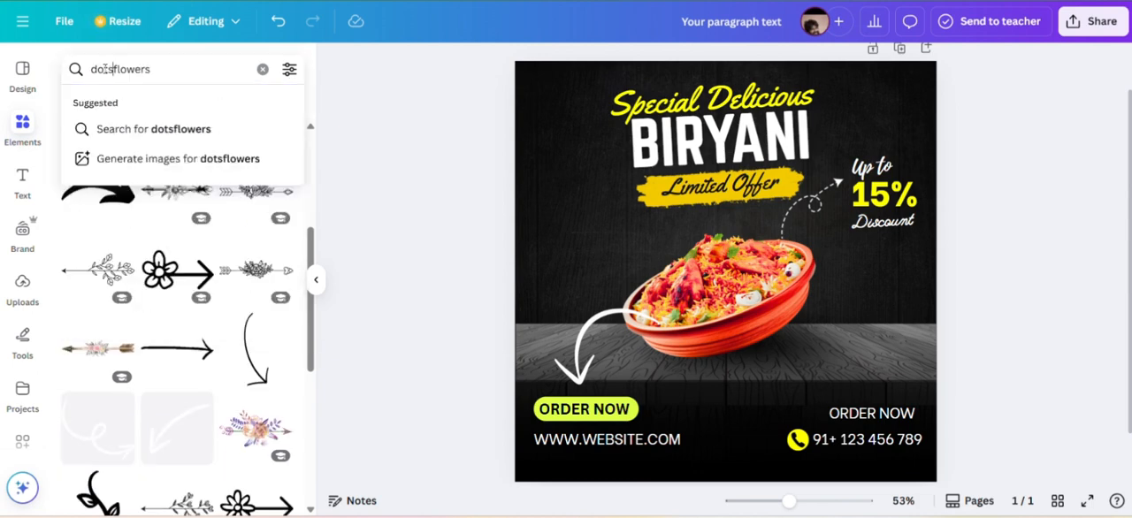
key(Return)
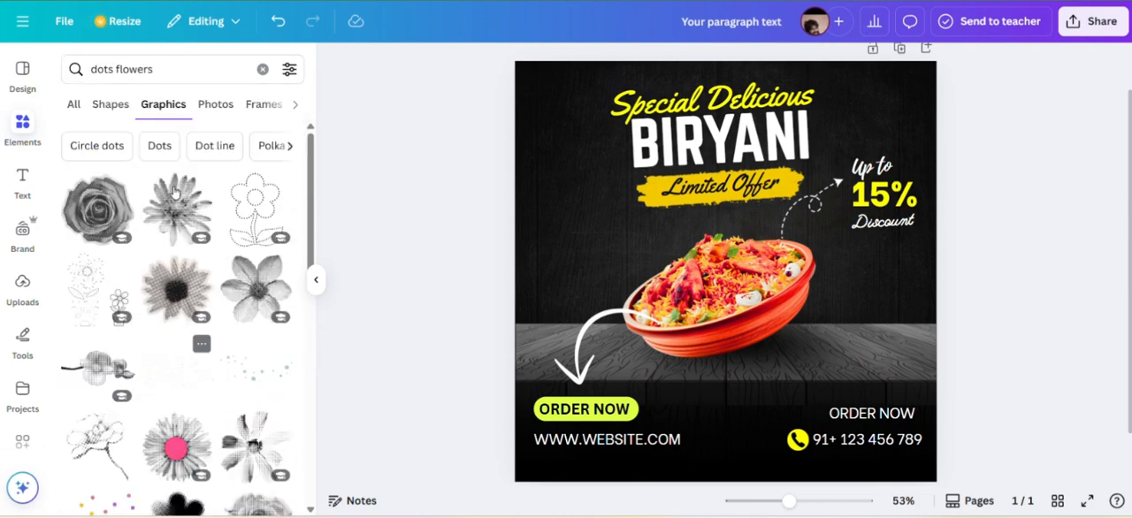
Clear the search and look up "instagram 1k likes" elements.
click(265, 70)
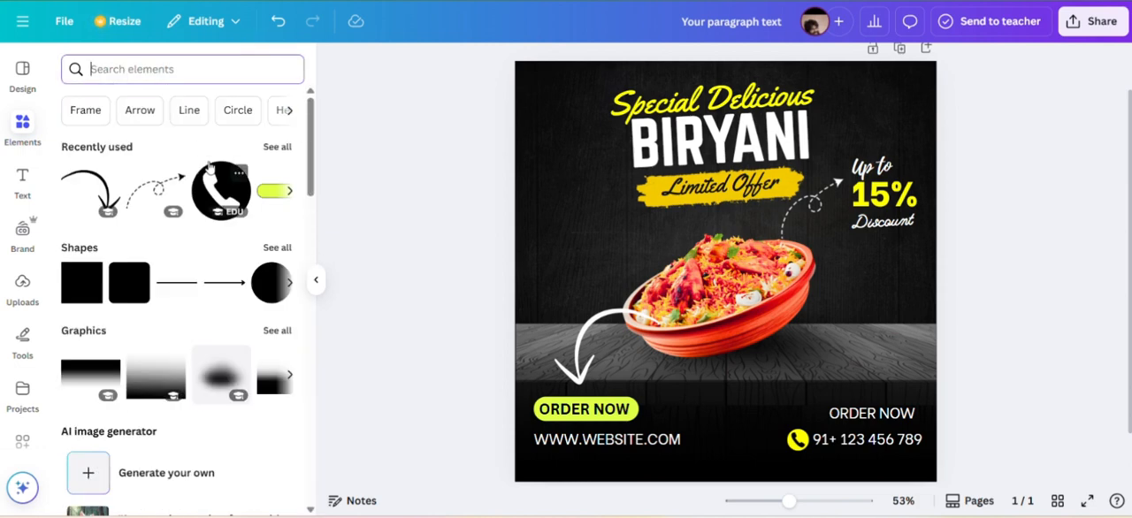
scroll(247, 222, down, 1)
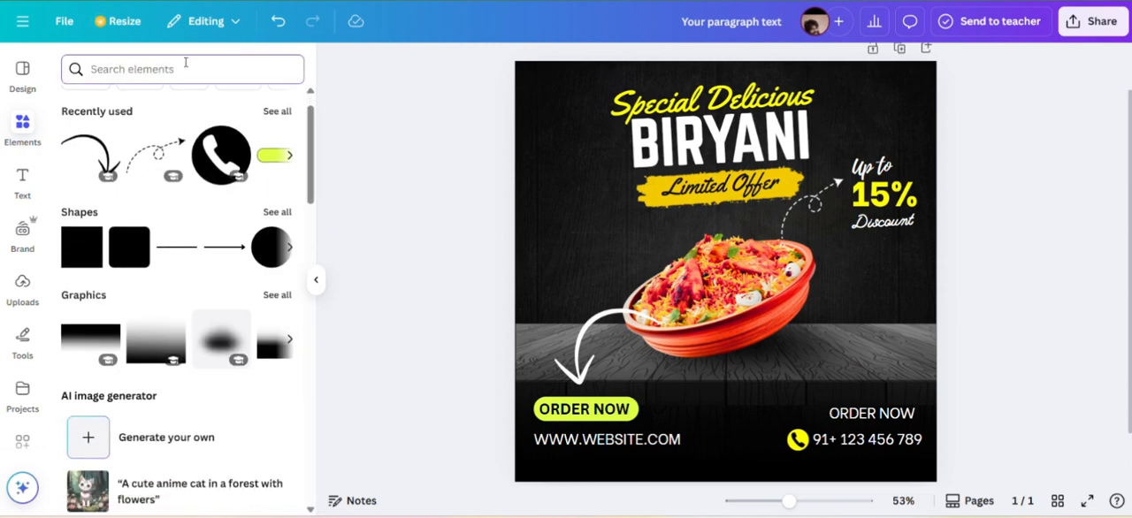
text(i)
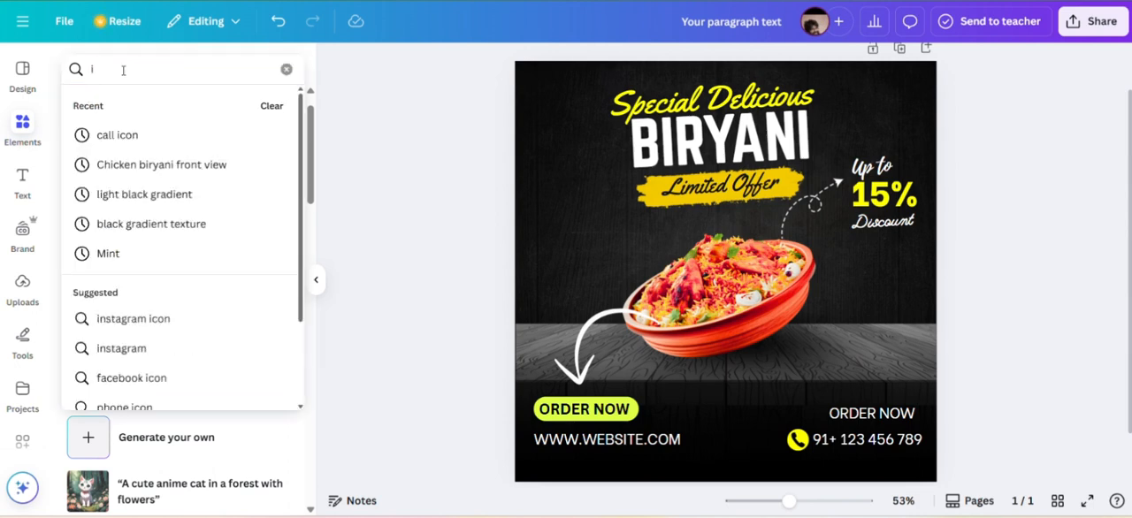
text(nsta)
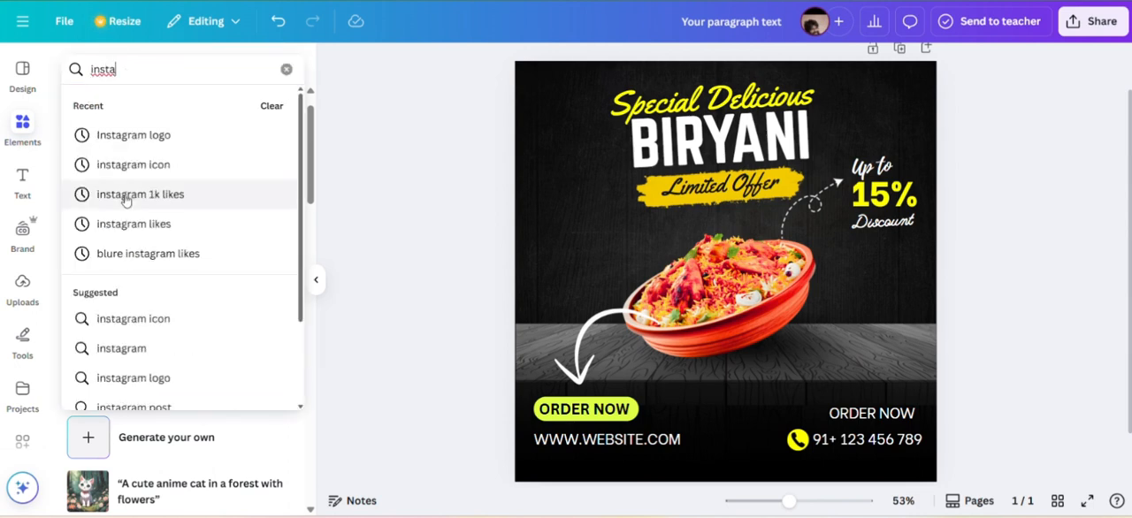
click(127, 196)
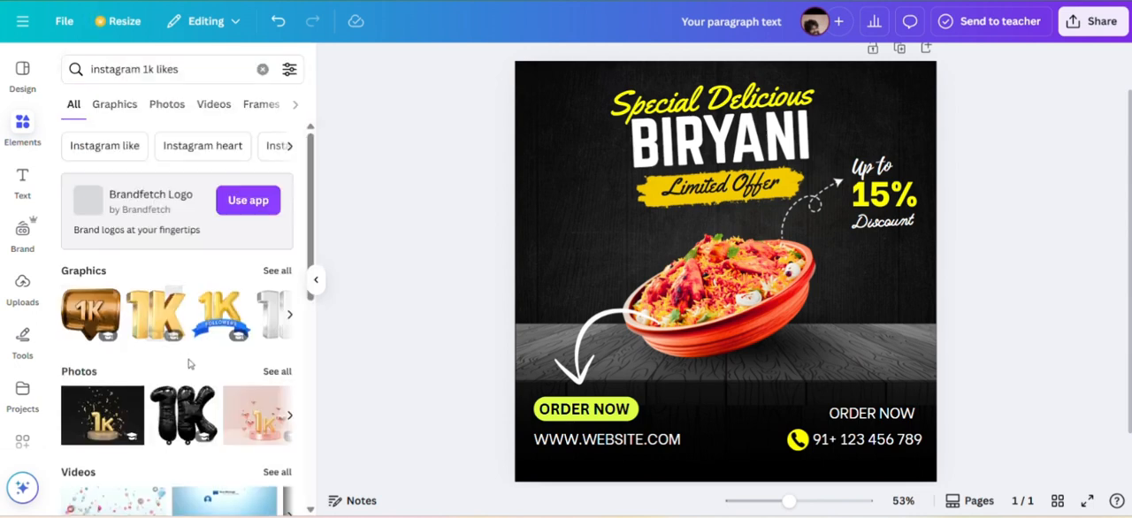
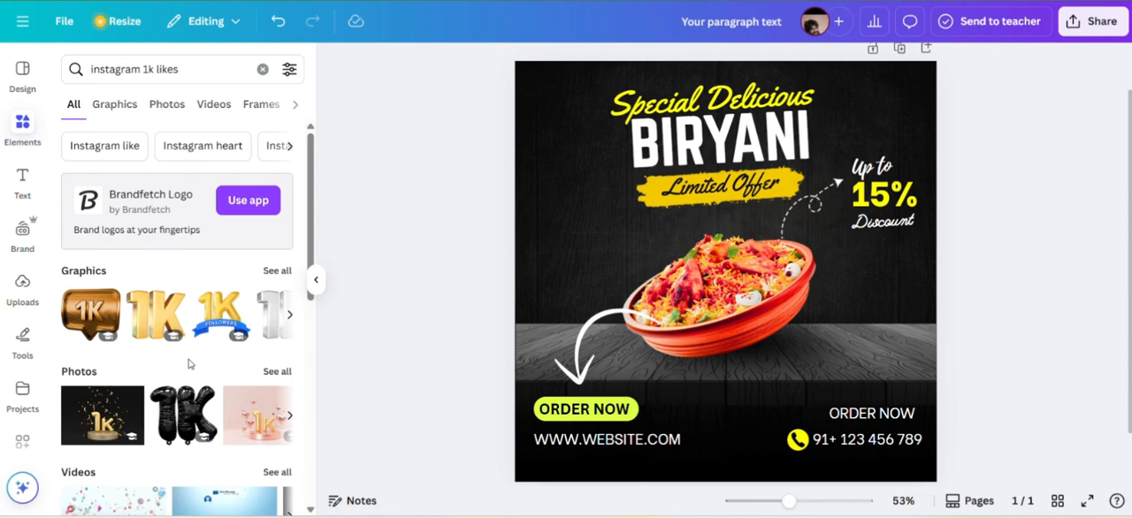
Change the elements search to "instagram likes" and look through all matching graphics.
scroll(189, 363, down, 3)
click(144, 69)
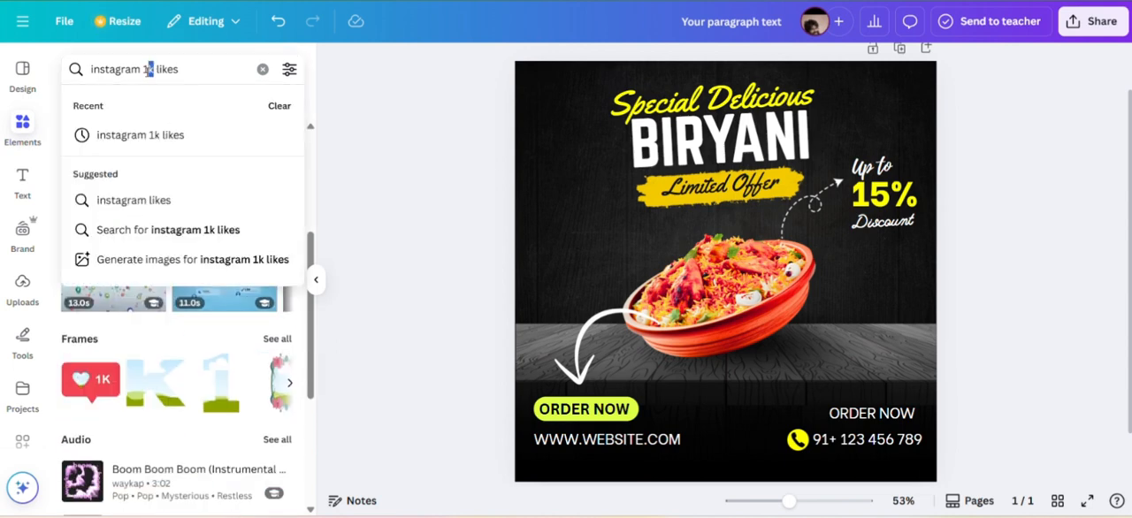
key(BackSpace)
key(BackSpace)
key(Return)
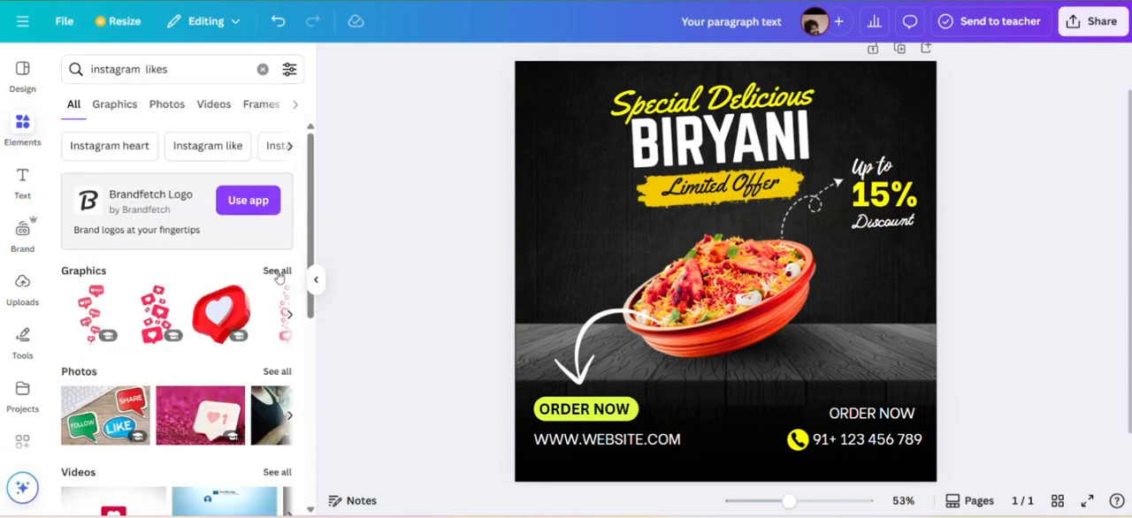
click(277, 271)
scroll(210, 389, down, 5)
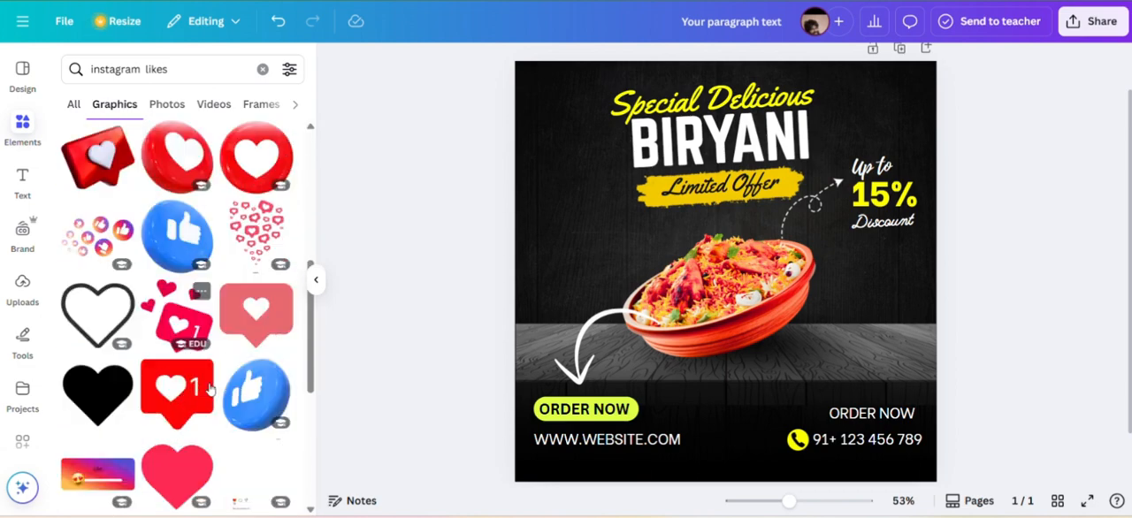
scroll(210, 389, down, 3)
scroll(230, 265, up, 7)
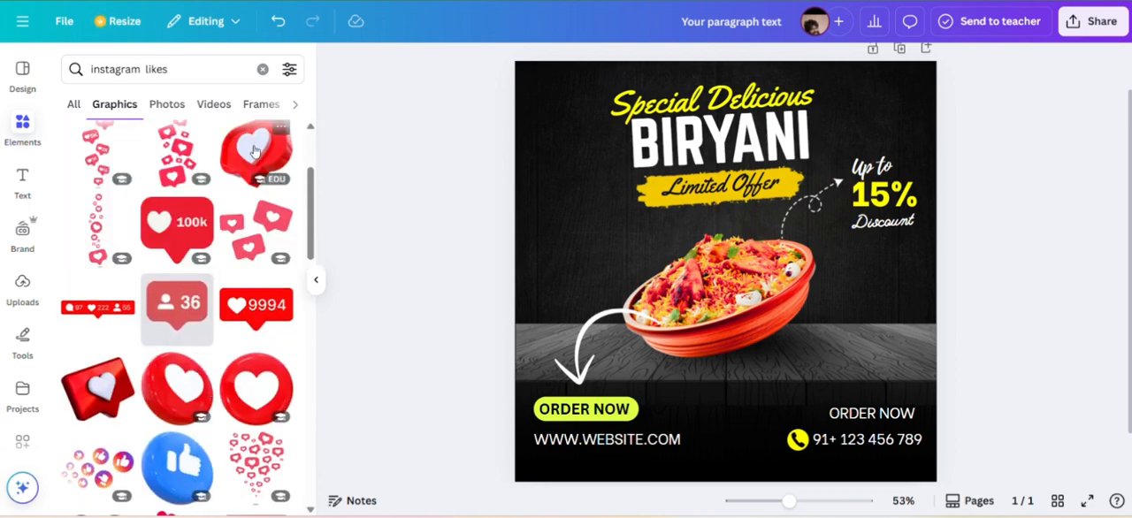
Add the 3D red speech-bubble heart graphic, reduce its size and place it beside the bowl, above the curved arrow.
click(253, 151)
drag(890, 101, 663, 338)
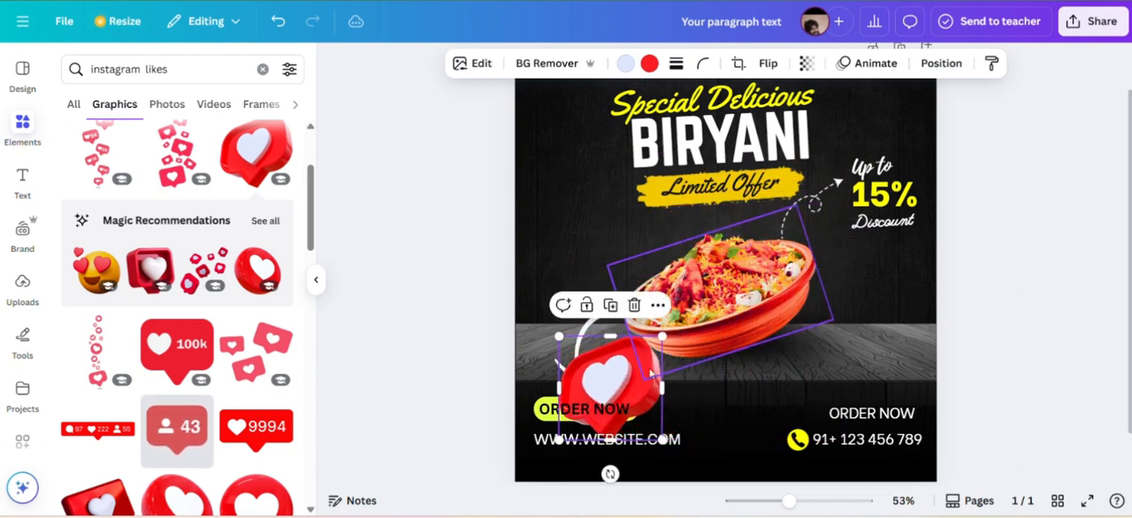
drag(619, 389, 592, 254)
Flip the heart graphic horizontally and shrink it to about half its size.
click(739, 63)
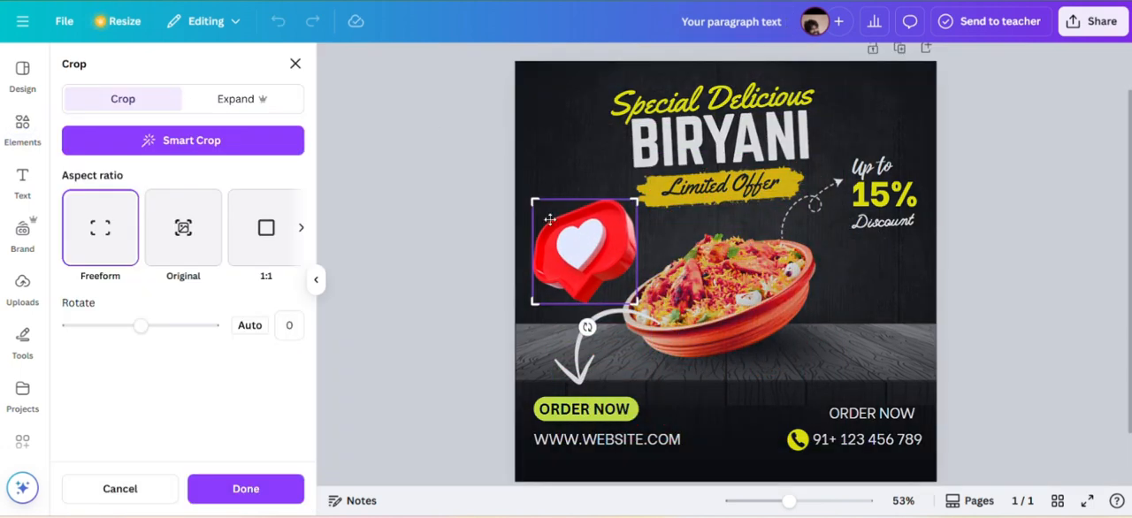
click(295, 66)
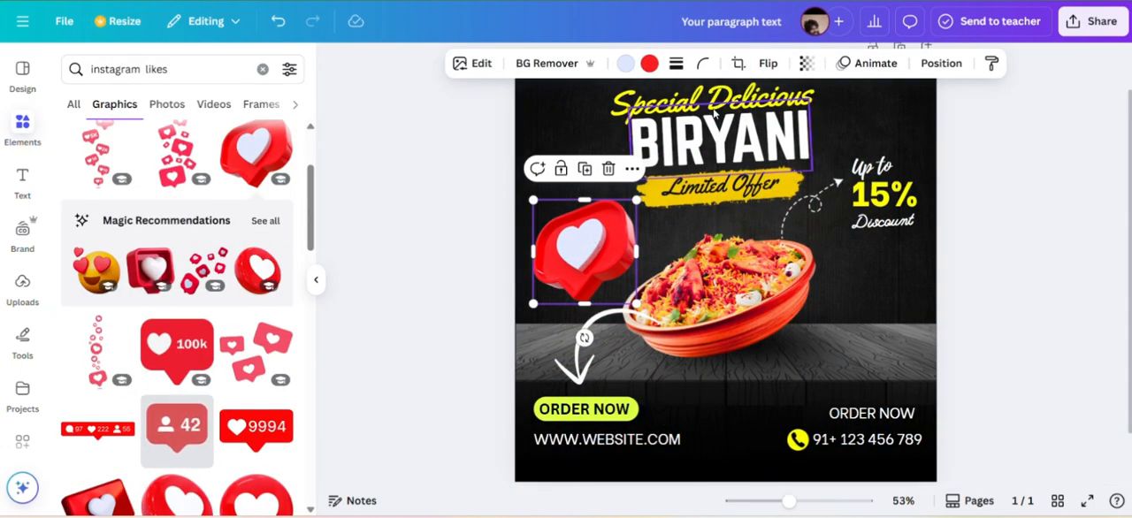
click(770, 66)
click(732, 102)
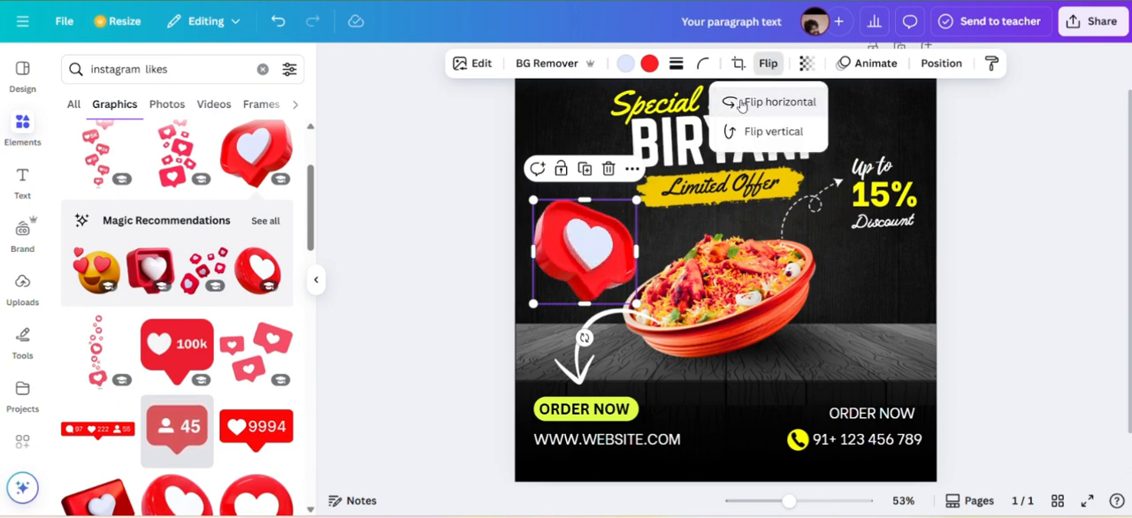
drag(635, 303, 580, 235)
Apply a whole-image blur with intensity 43 to the heart graphic.
click(474, 63)
scroll(261, 390, down, 4)
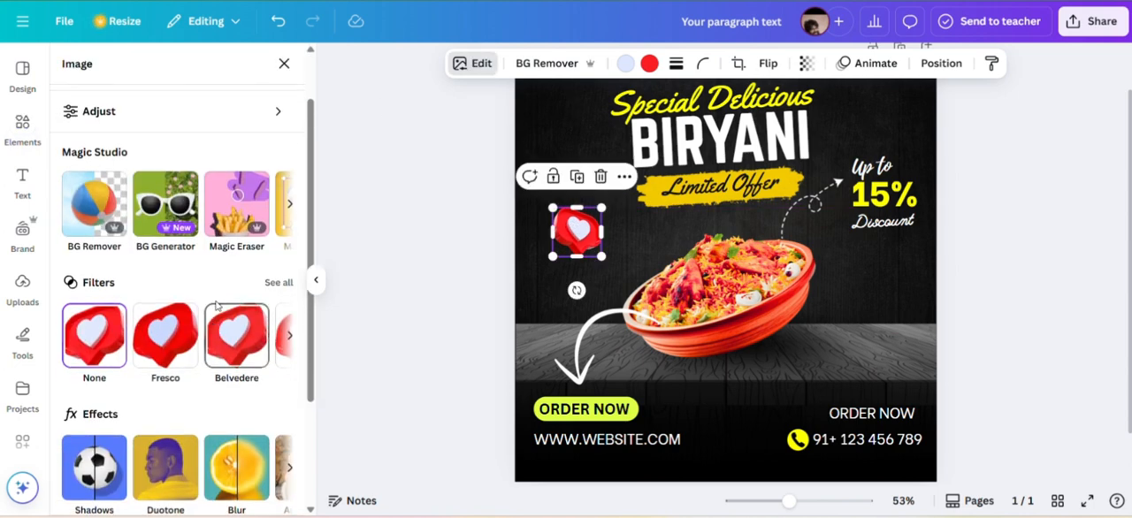
click(252, 378)
click(252, 110)
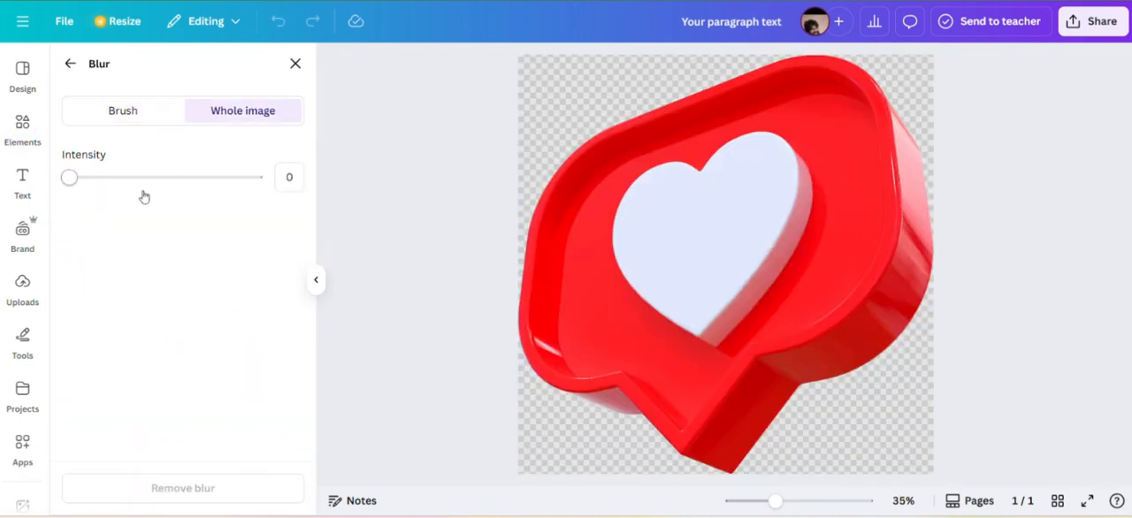
drag(123, 178, 154, 182)
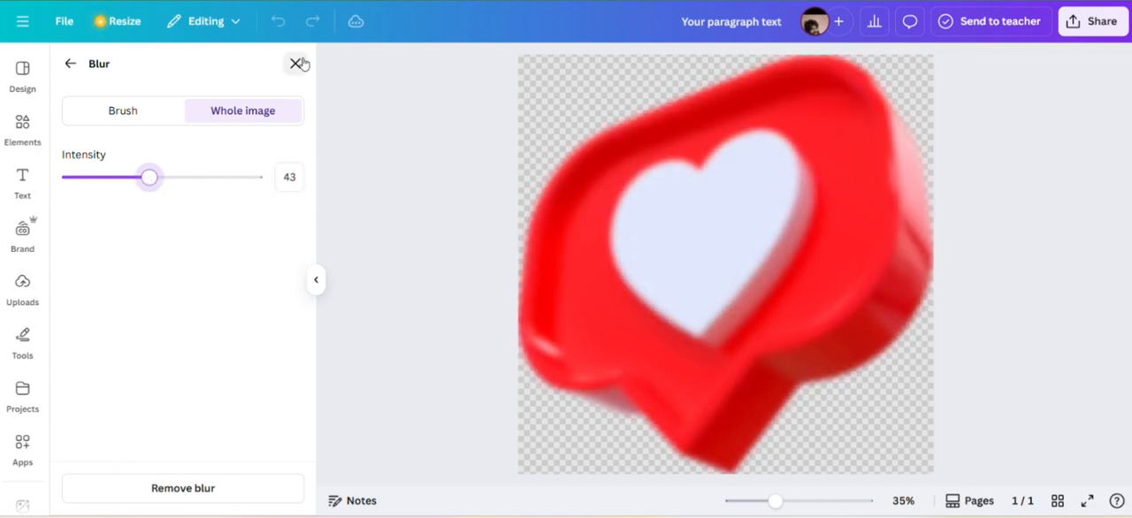
click(297, 63)
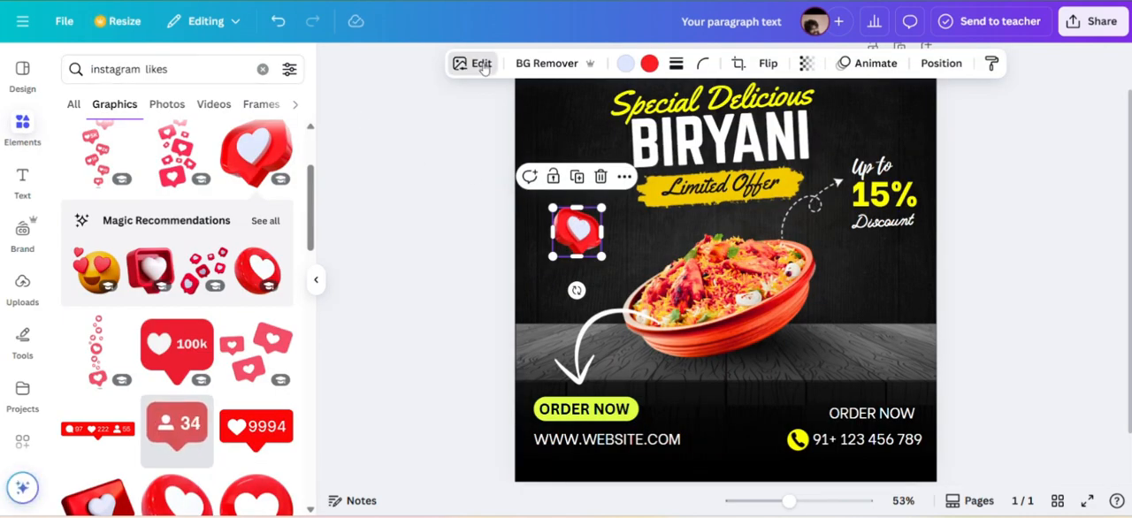
Set the heart graphic's blur intensity to 53.
click(483, 67)
scroll(177, 265, down, 3)
click(252, 358)
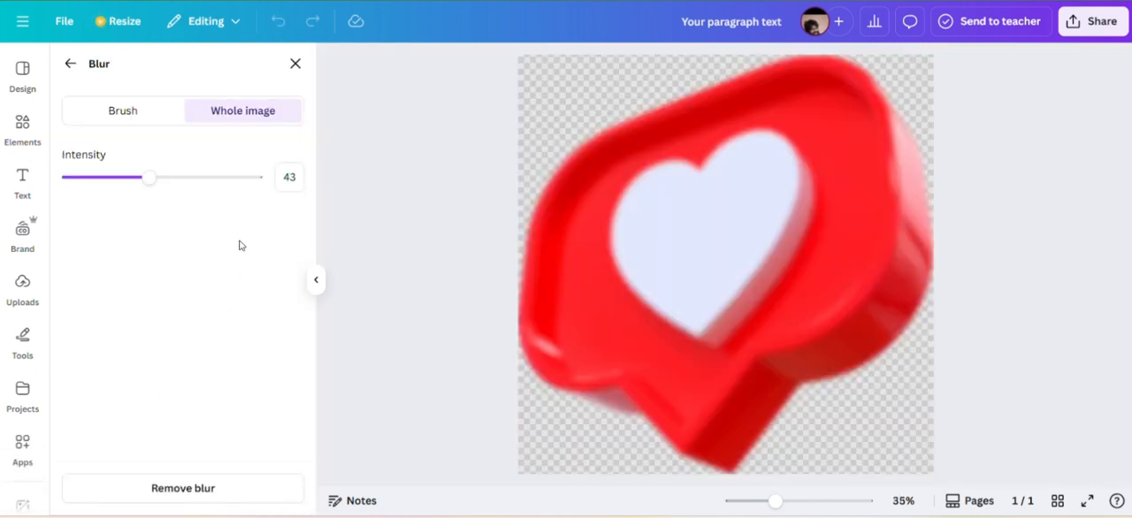
drag(149, 177, 169, 180)
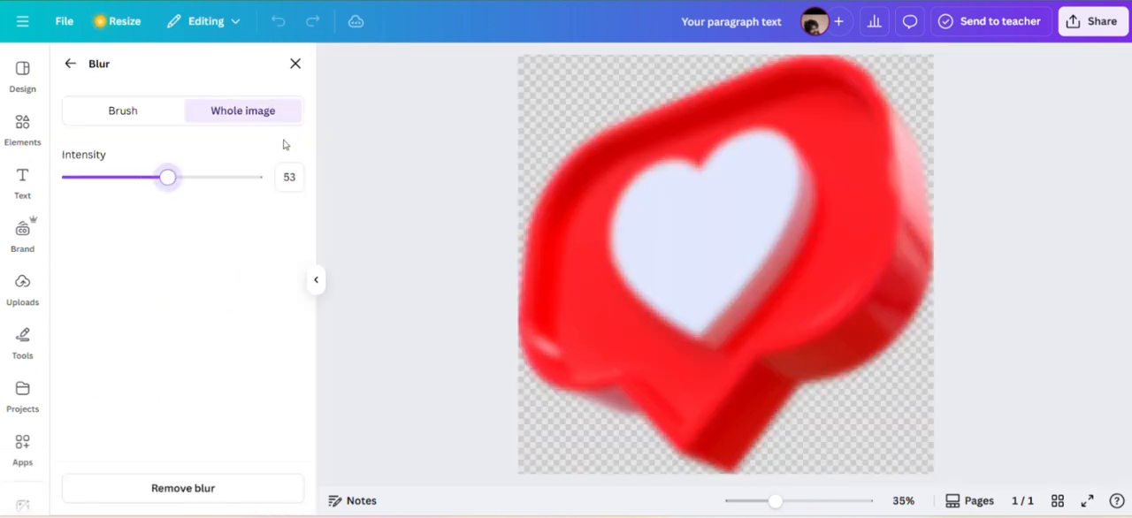
click(315, 283)
click(502, 224)
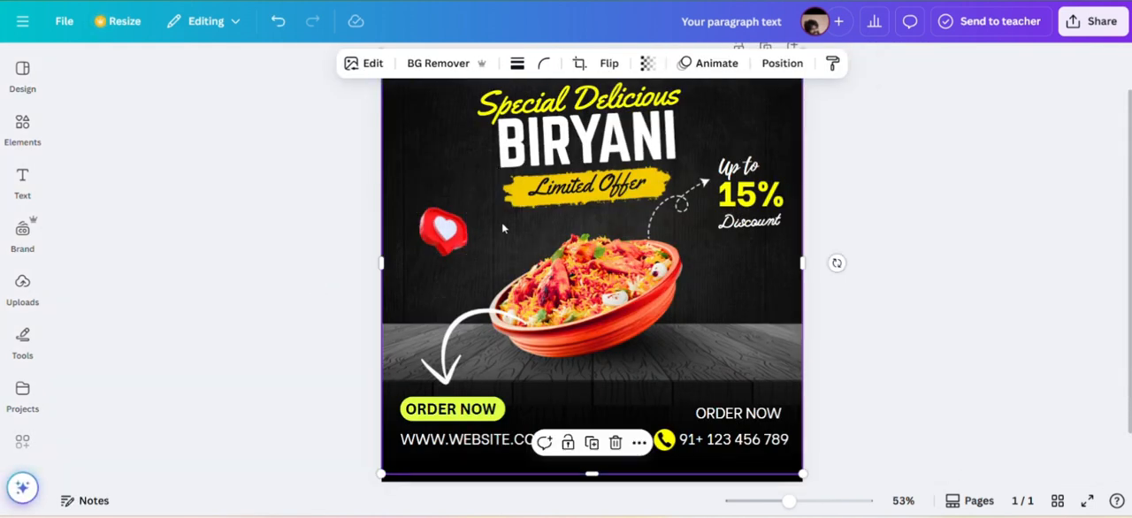
Search the graphics for "instagram 1k likes" and look through the results for a suitable badge.
click(22, 130)
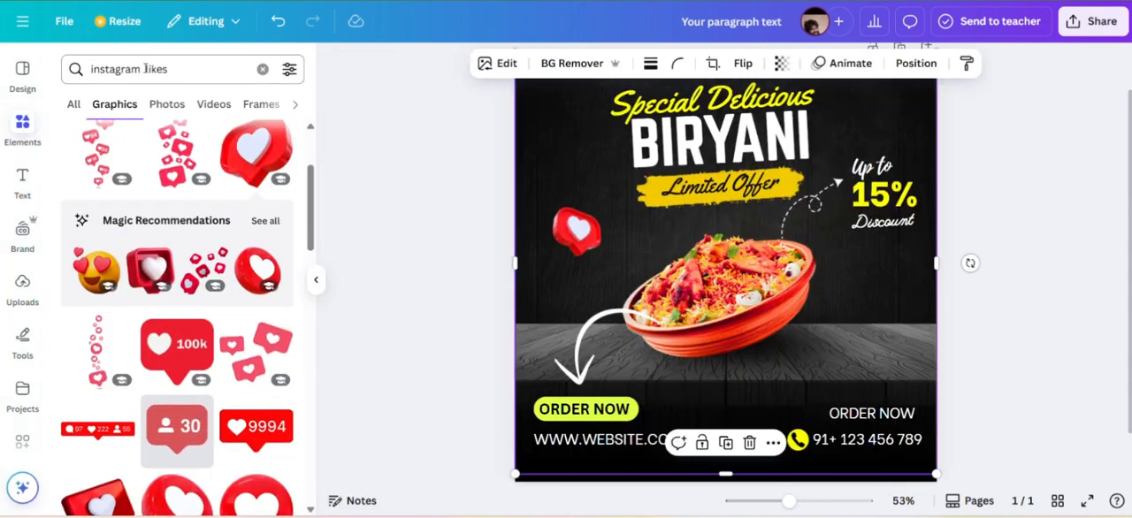
click(146, 69)
key(Return)
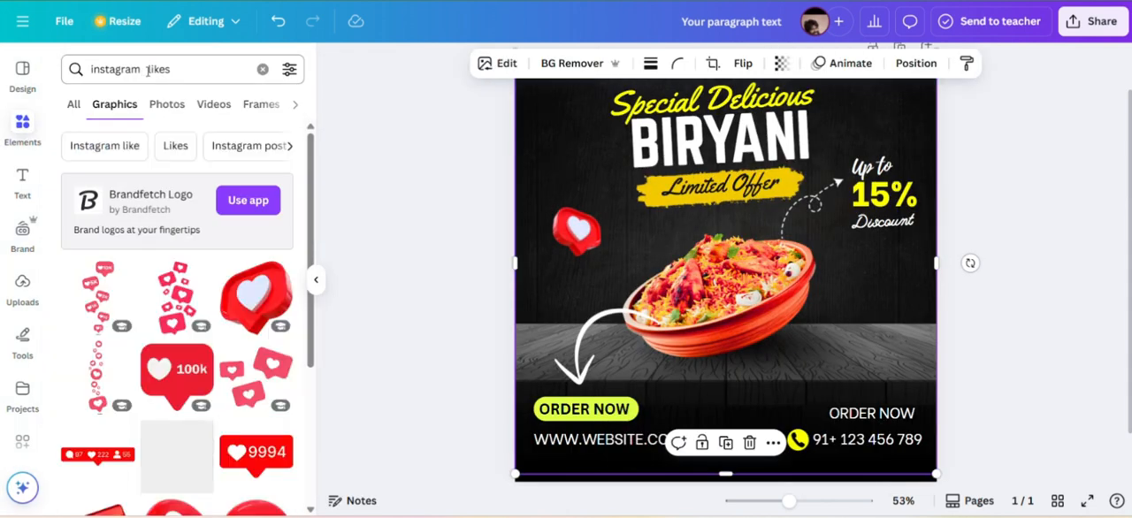
click(146, 69)
text(1k)
key(Return)
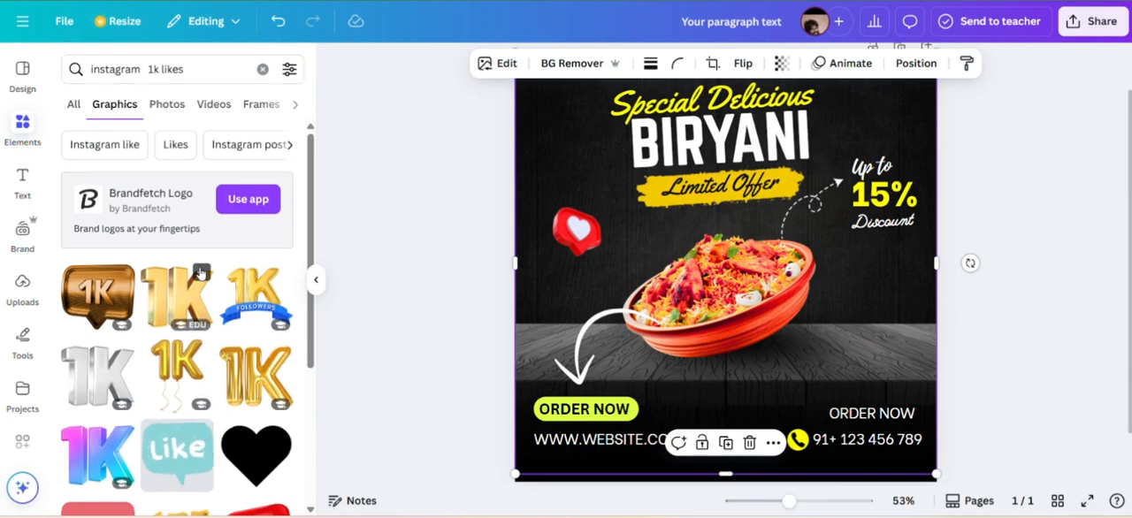
scroll(201, 274, down, 5)
scroll(201, 274, down, 10)
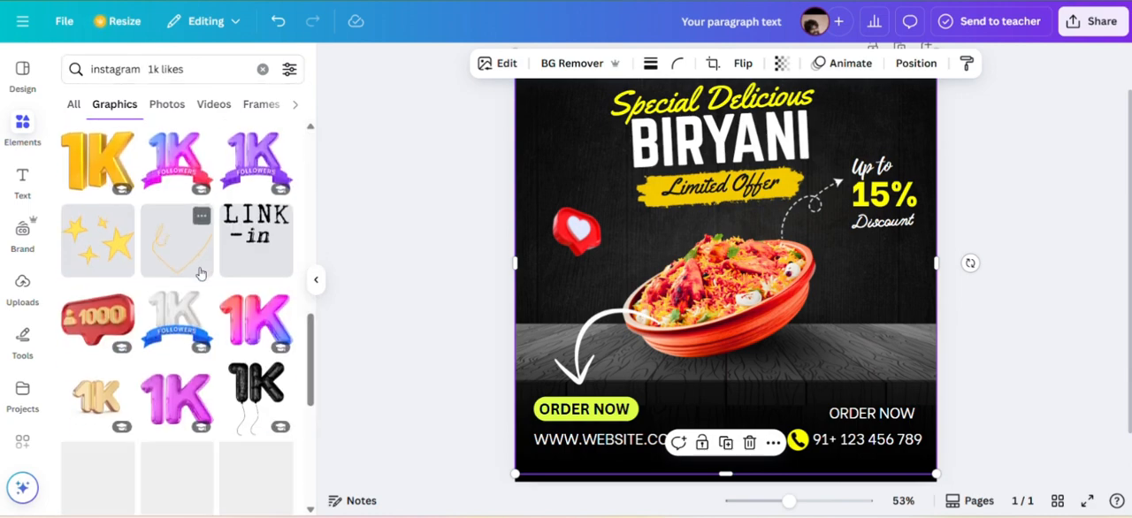
scroll(201, 275, down, 2)
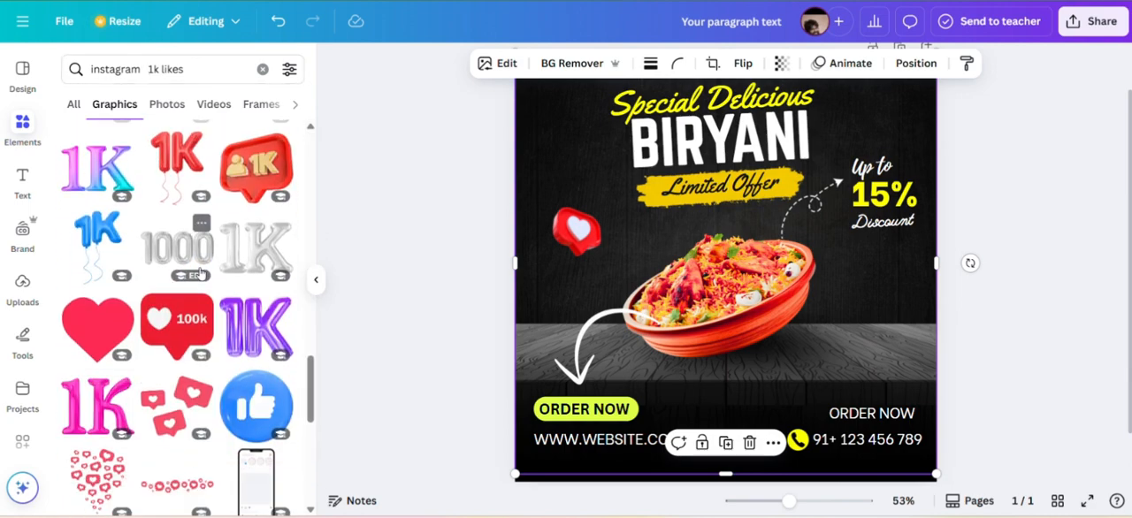
scroll(200, 275, down, 3)
scroll(200, 274, up, 8)
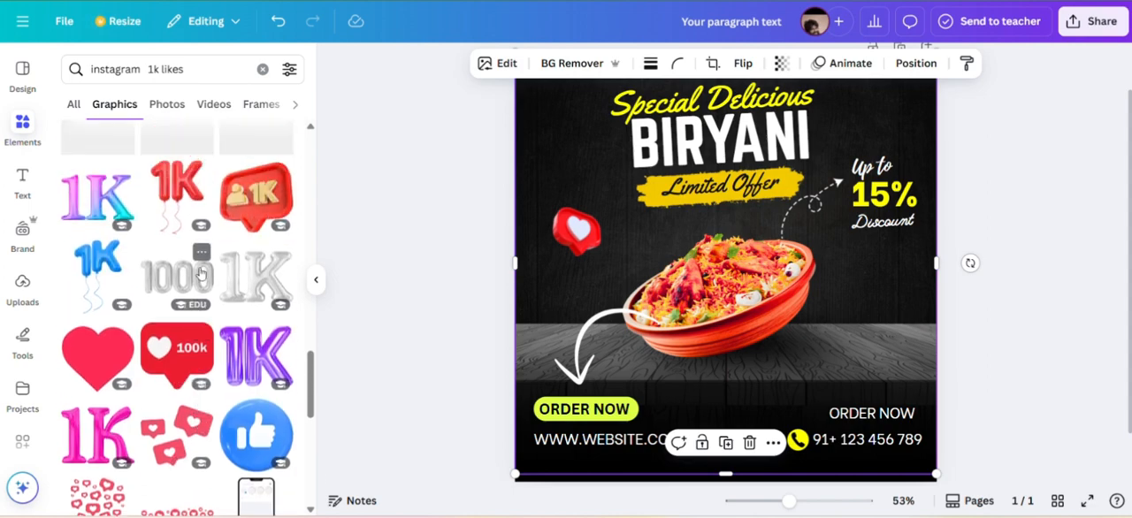
scroll(200, 273, up, 5)
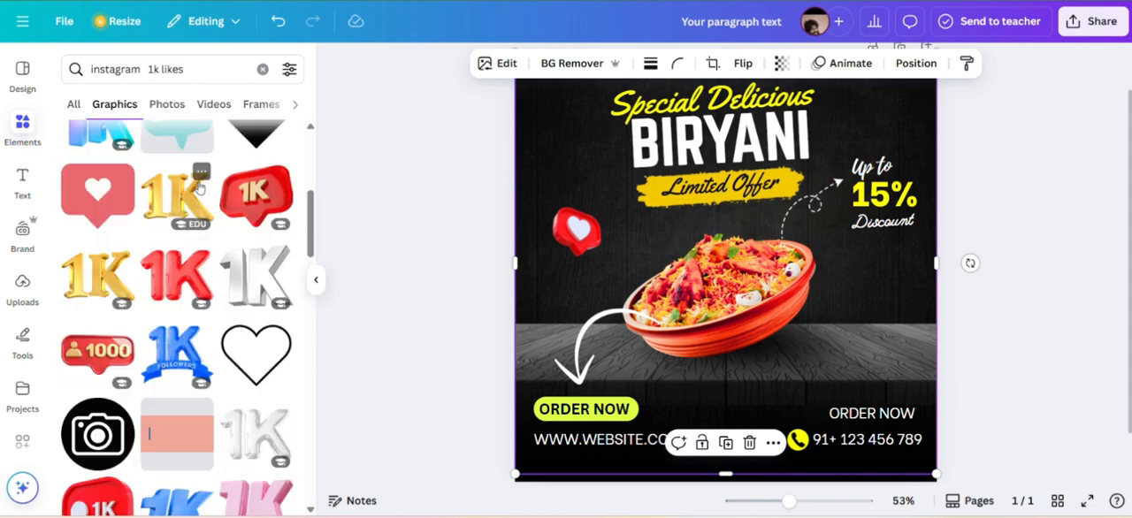
scroll(201, 188, up, 5)
Clear the search and add the red 1K follower badge from the recently used elements.
click(264, 69)
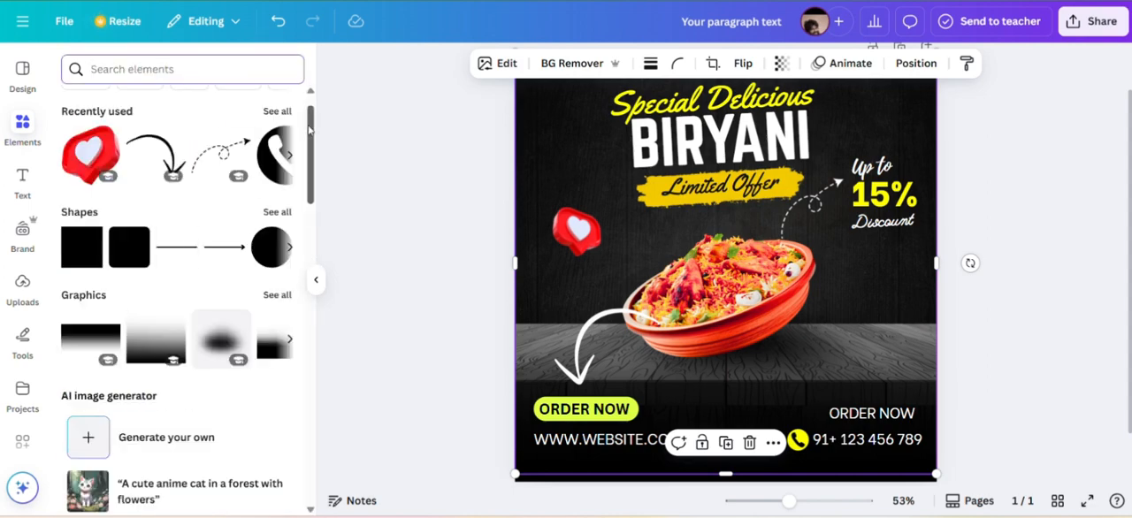
click(277, 112)
scroll(279, 110, down, 10)
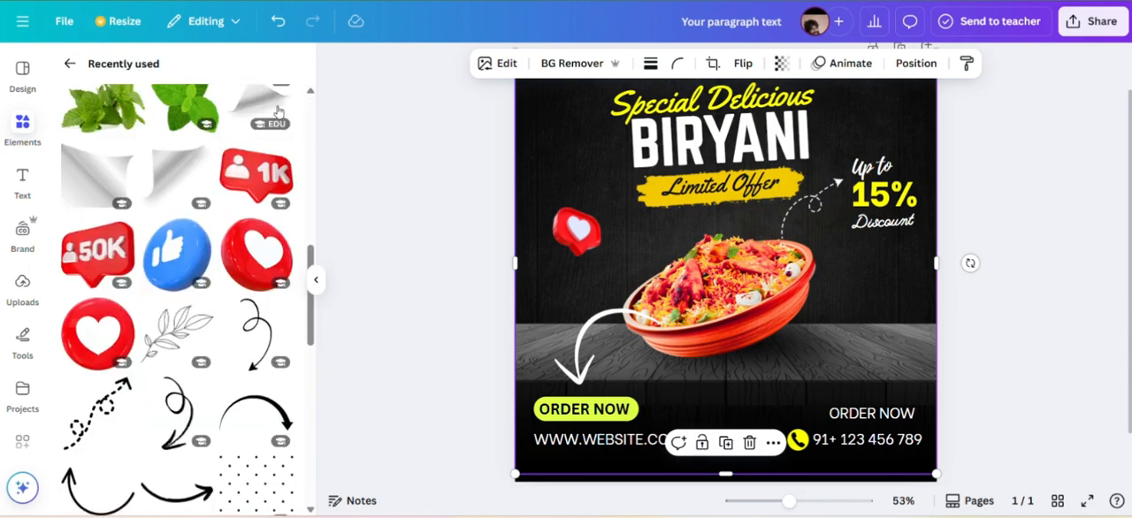
scroll(277, 108, up, 5)
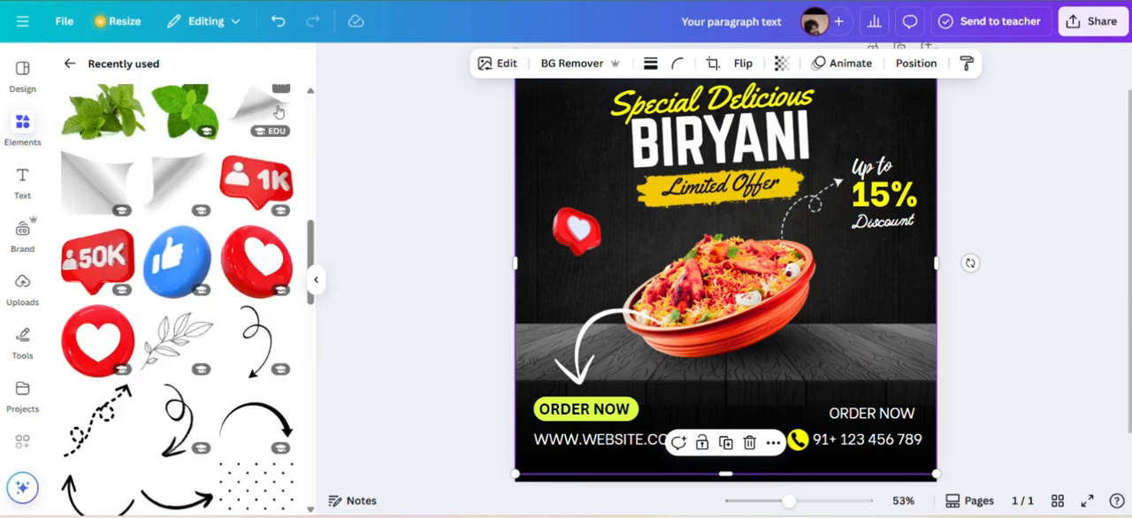
click(265, 186)
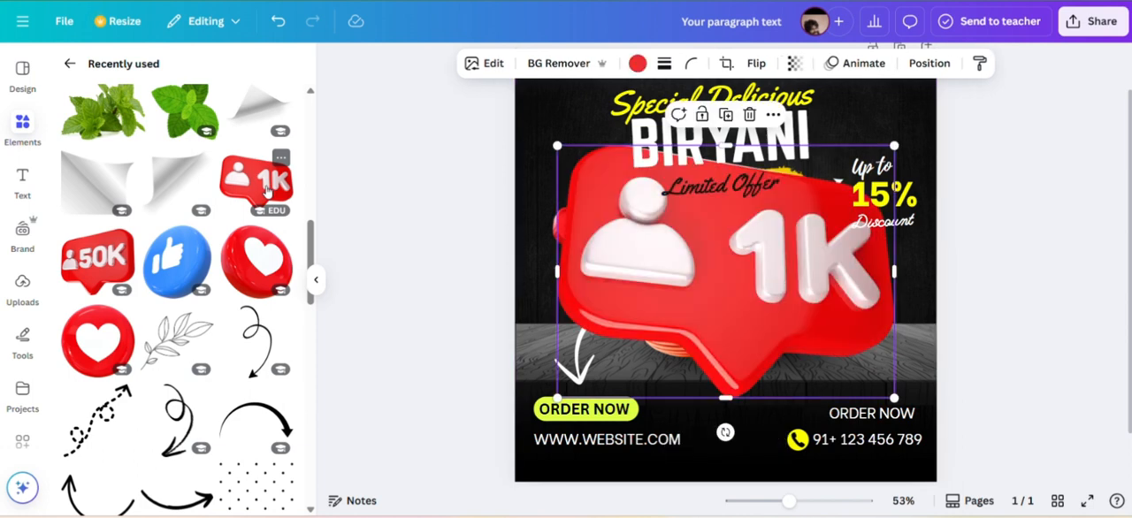
Shrink the 1K badge and place it below the Discount text beside the bowl, and slightly reduce the heart graphic.
drag(556, 144, 825, 346)
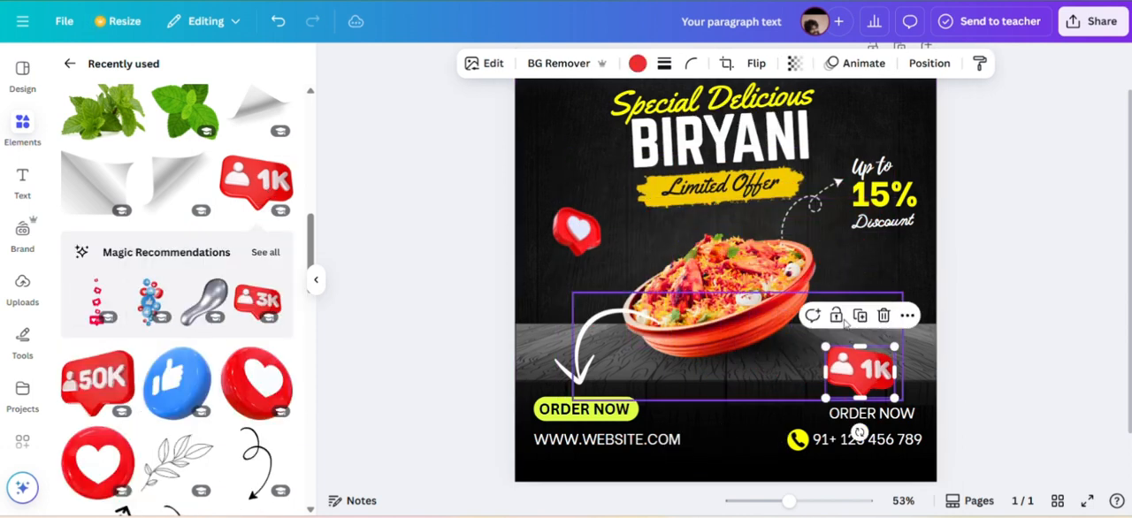
drag(865, 379, 882, 318)
drag(844, 284, 868, 302)
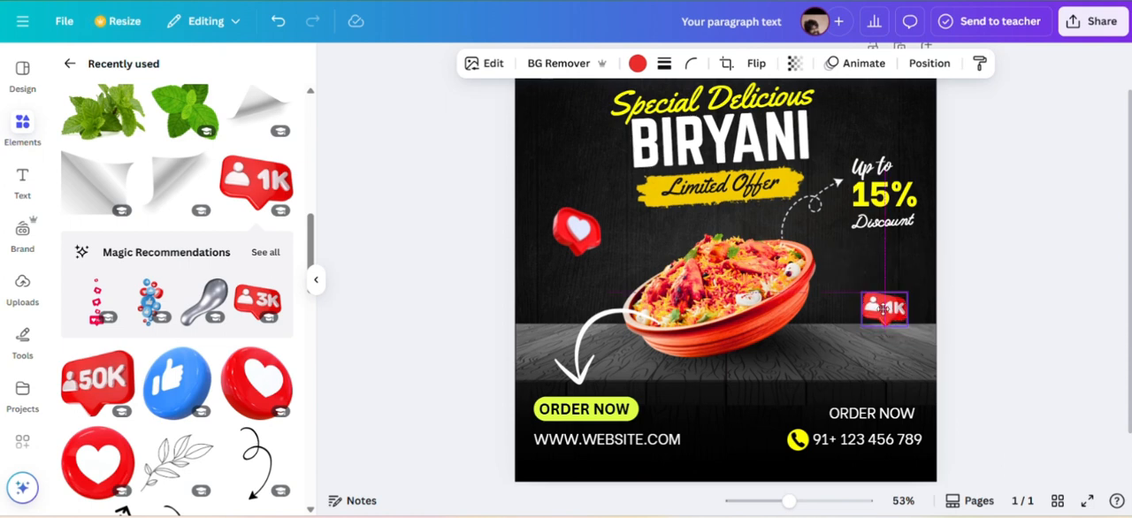
click(576, 232)
drag(603, 257, 594, 251)
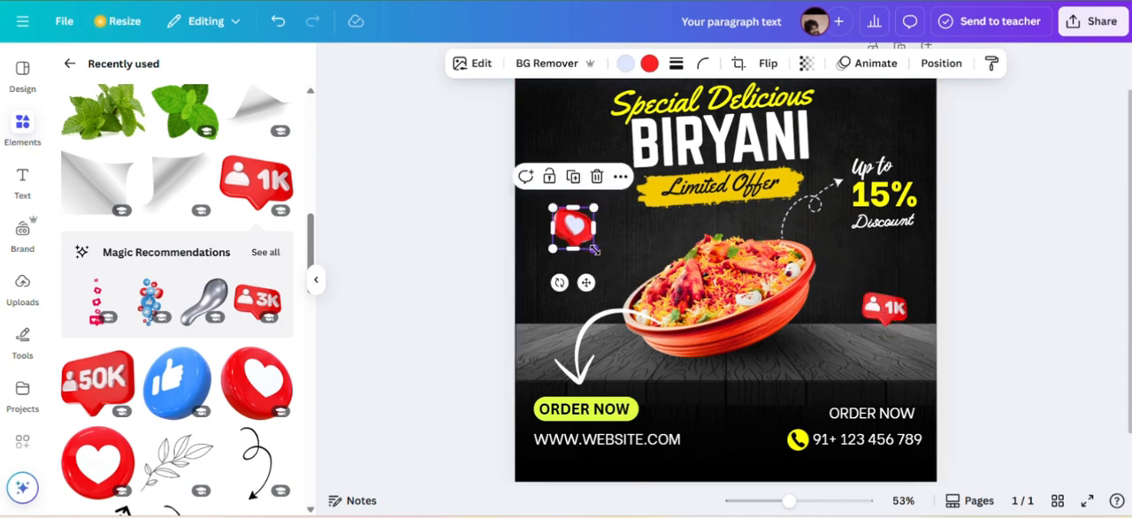
Recolor the 1K badge to pink, #EC2AB0.
click(876, 304)
click(637, 63)
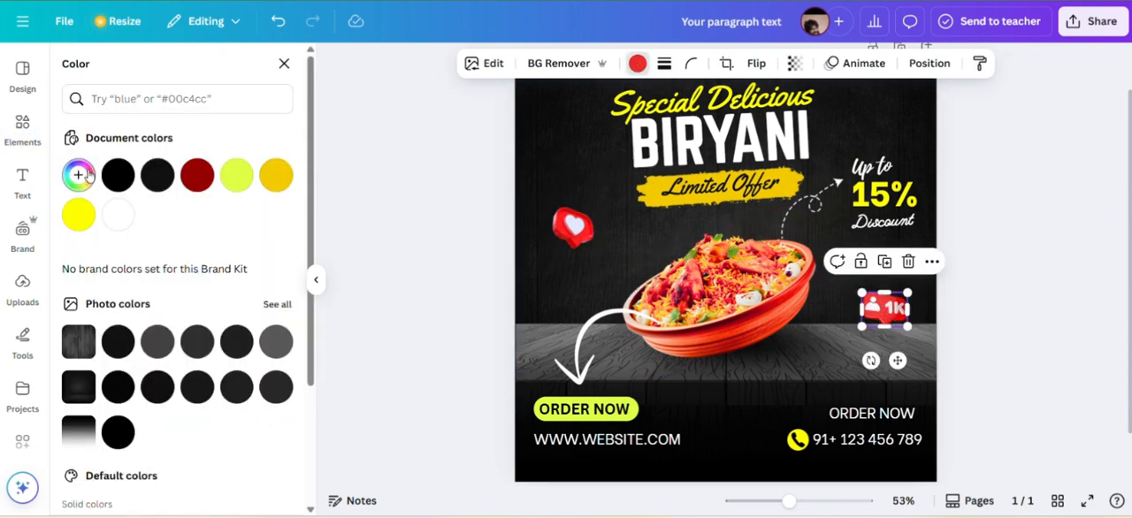
click(80, 176)
click(254, 304)
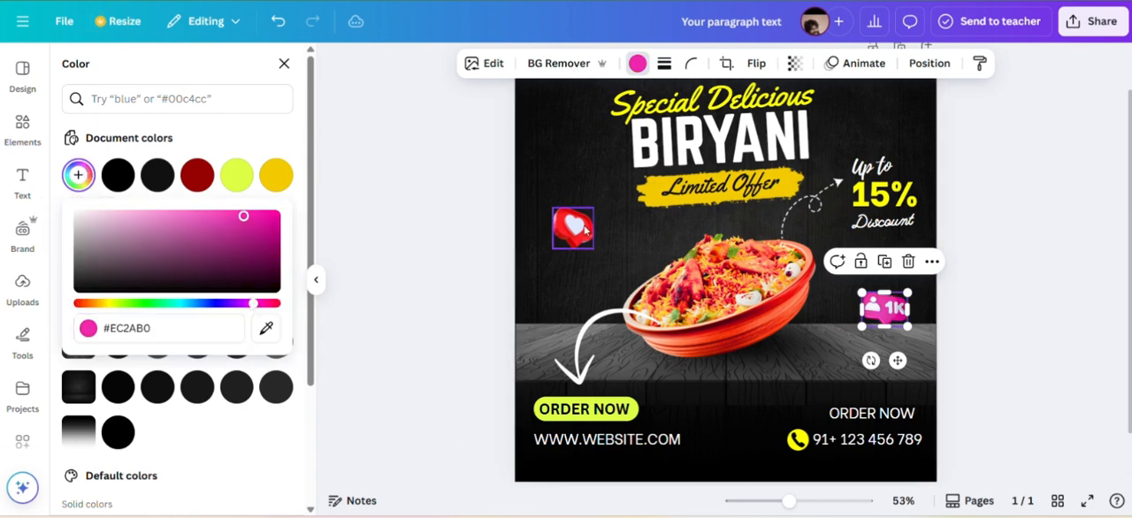
click(1022, 124)
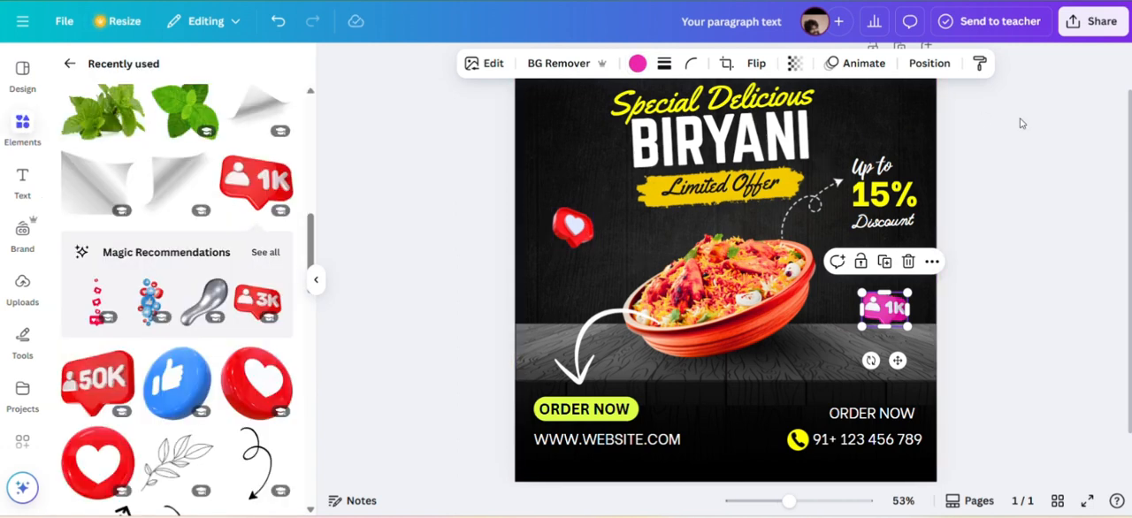
Search the elements for "dots" and show all matching graphics.
click(71, 66)
click(105, 70)
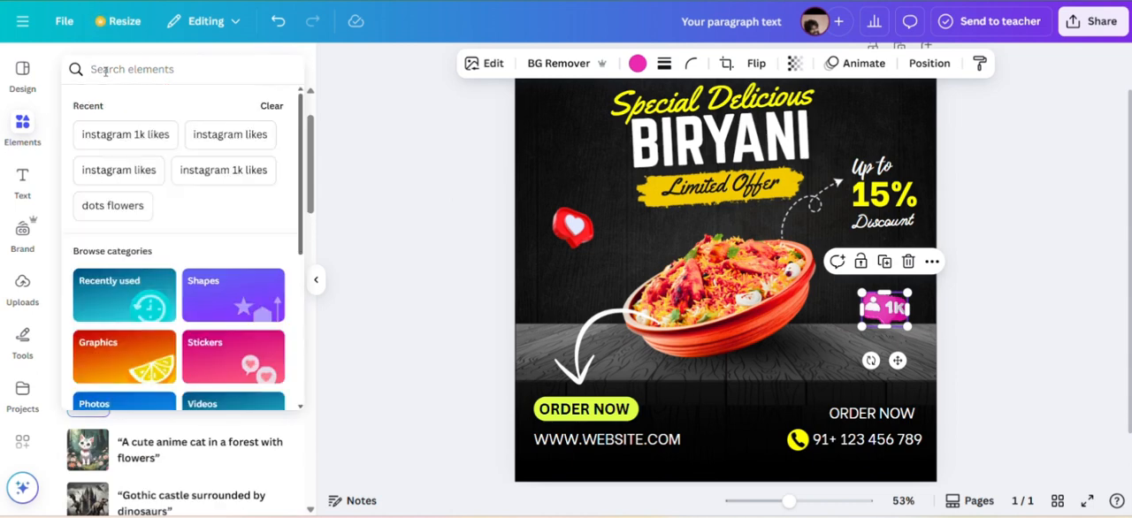
text(dots)
key(Return)
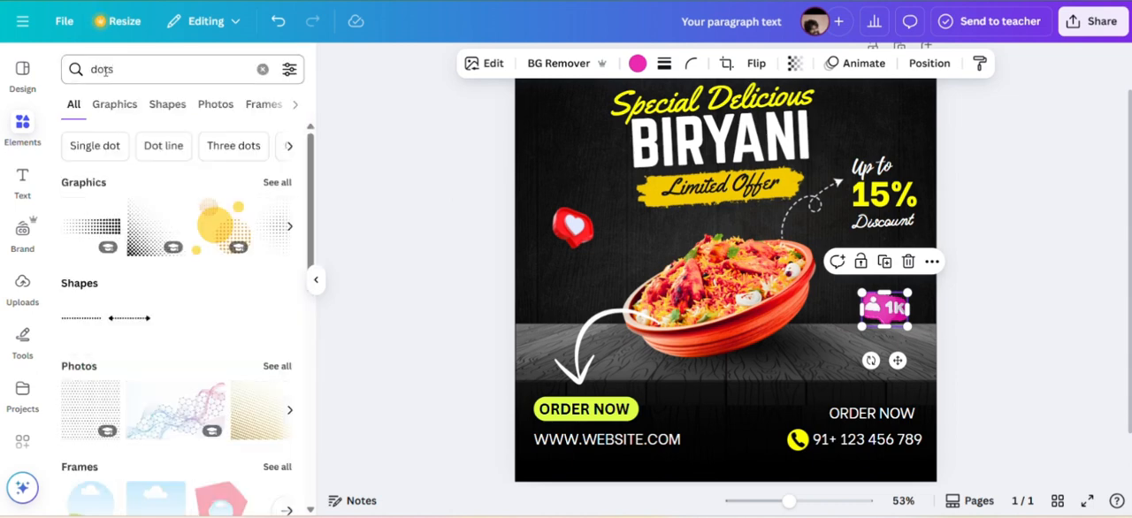
click(268, 184)
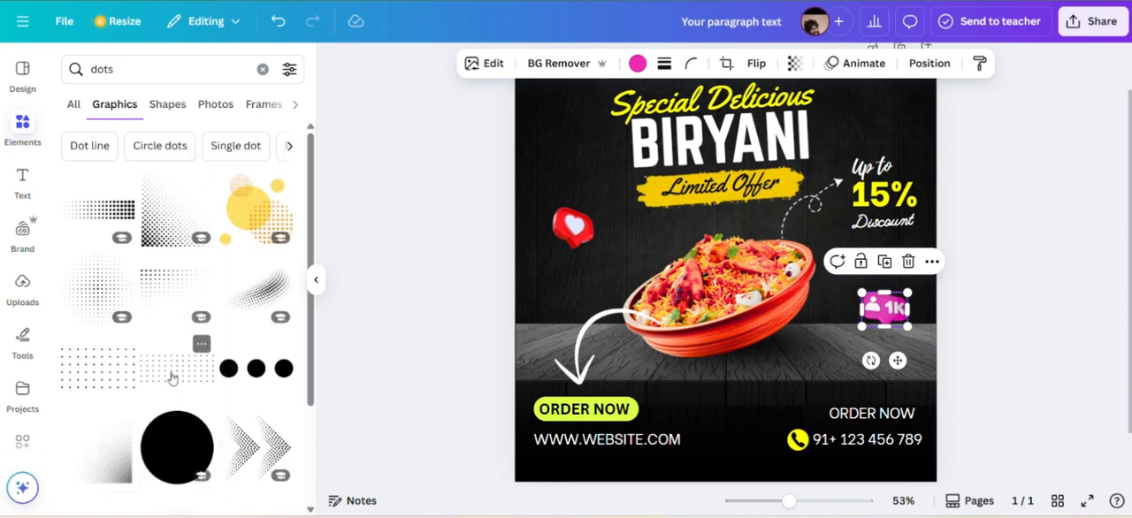
Add the sparse dot grid, recolor it white, rotate it upright, and place one of two copies behind the discount text.
click(122, 372)
click(585, 63)
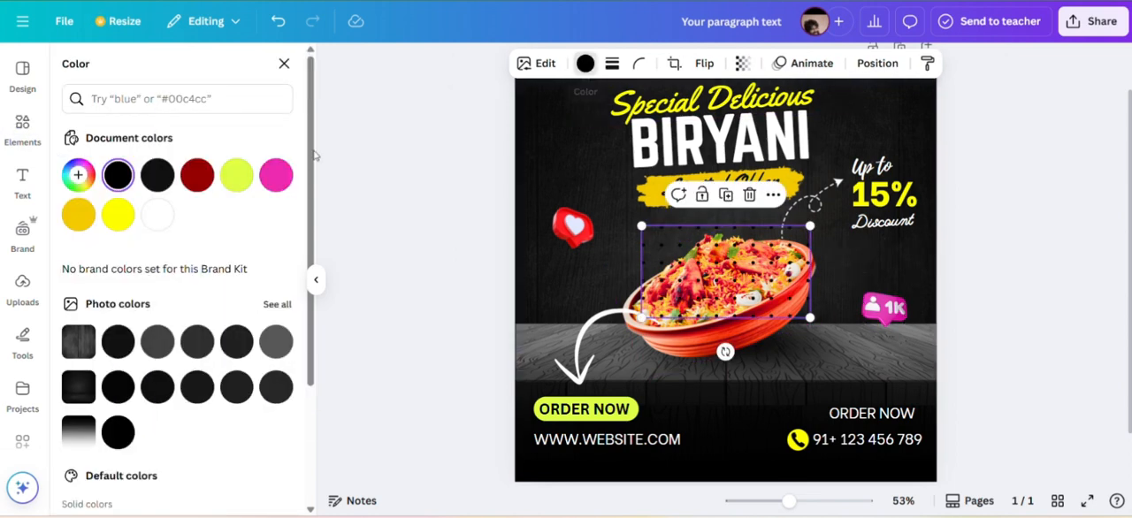
click(159, 226)
drag(725, 351, 645, 272)
click(726, 157)
drag(748, 290, 881, 164)
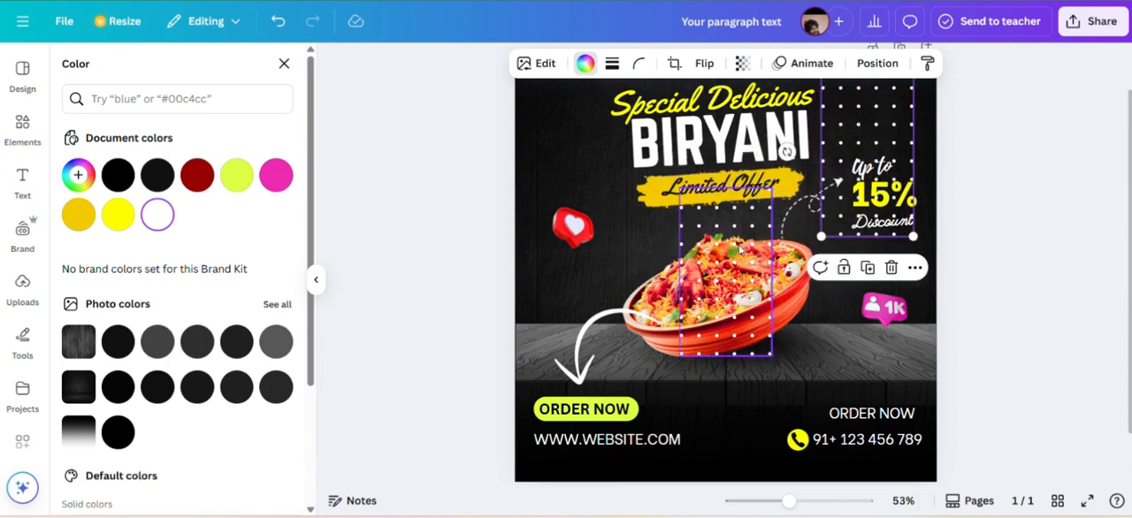
Try the other sparse dot grid at a smaller size beside the bowl under the heart graphic, and delete it.
drag(736, 245, 581, 258)
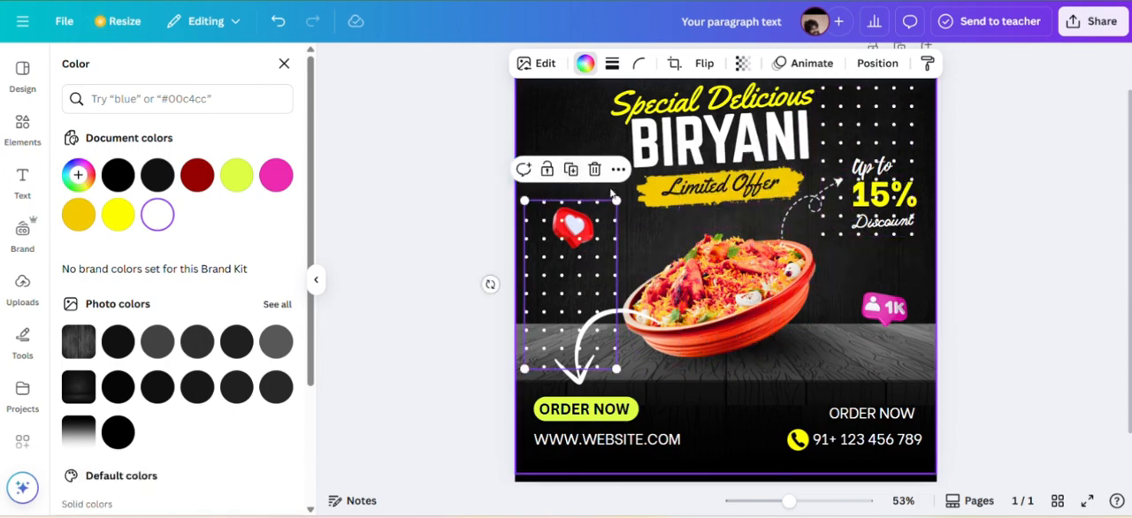
drag(616, 201, 581, 265)
drag(542, 301, 603, 265)
click(625, 196)
Add the dense square dot grid from the dots graphics and recolor it white.
scroll(178, 285, down, 8)
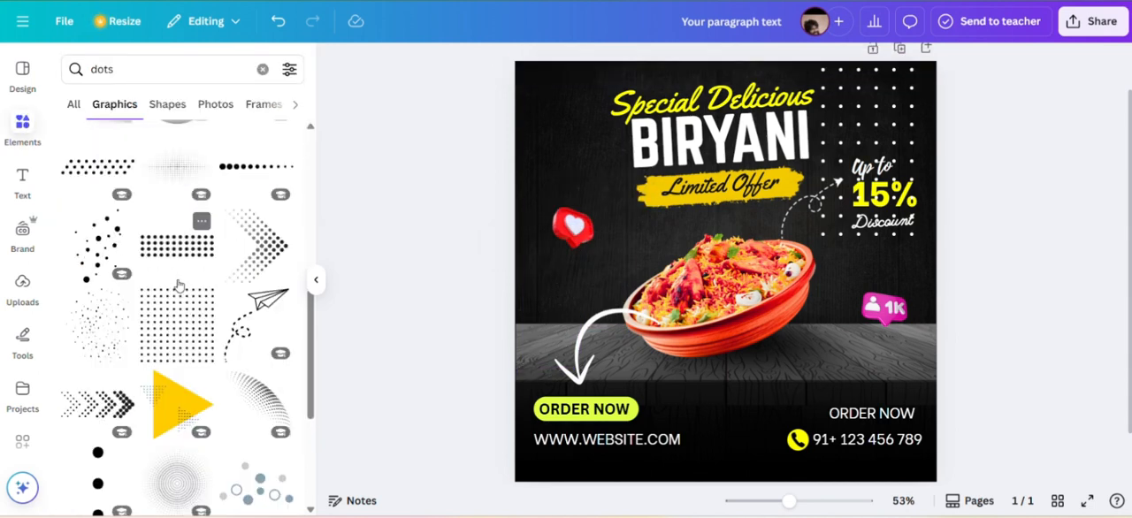
scroll(179, 285, down, 5)
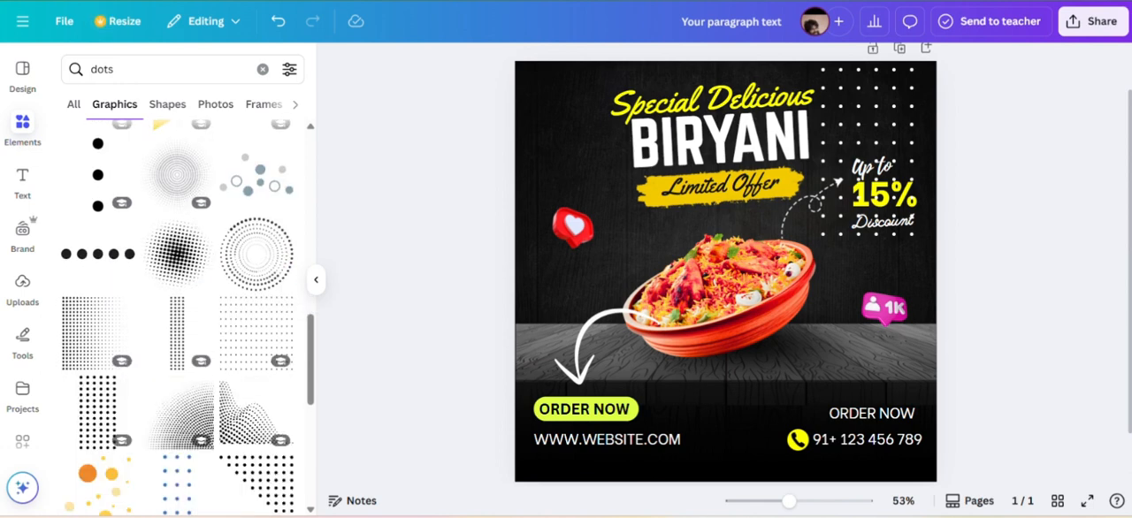
scroll(179, 308, up, 3)
click(179, 276)
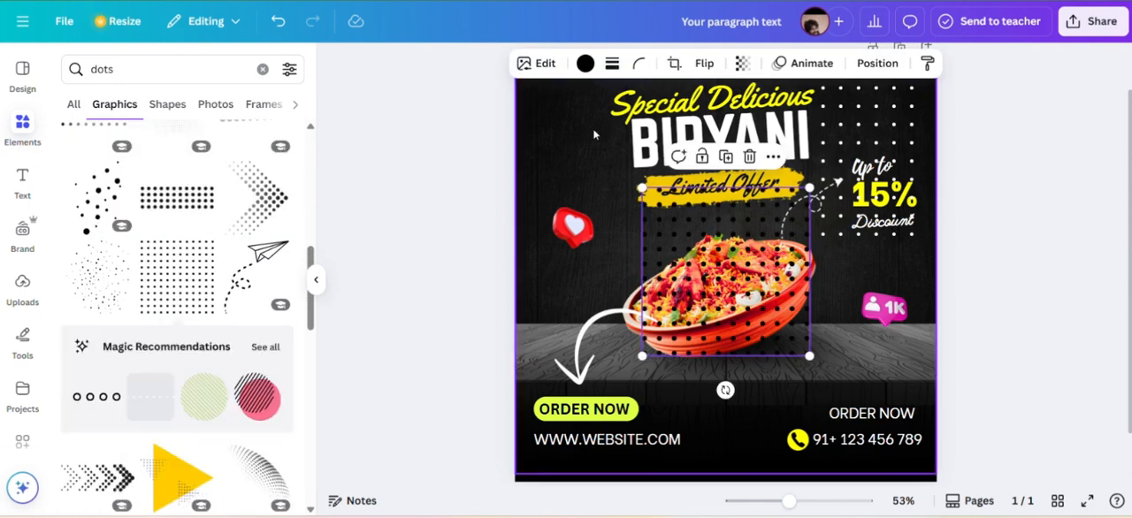
click(586, 64)
click(157, 215)
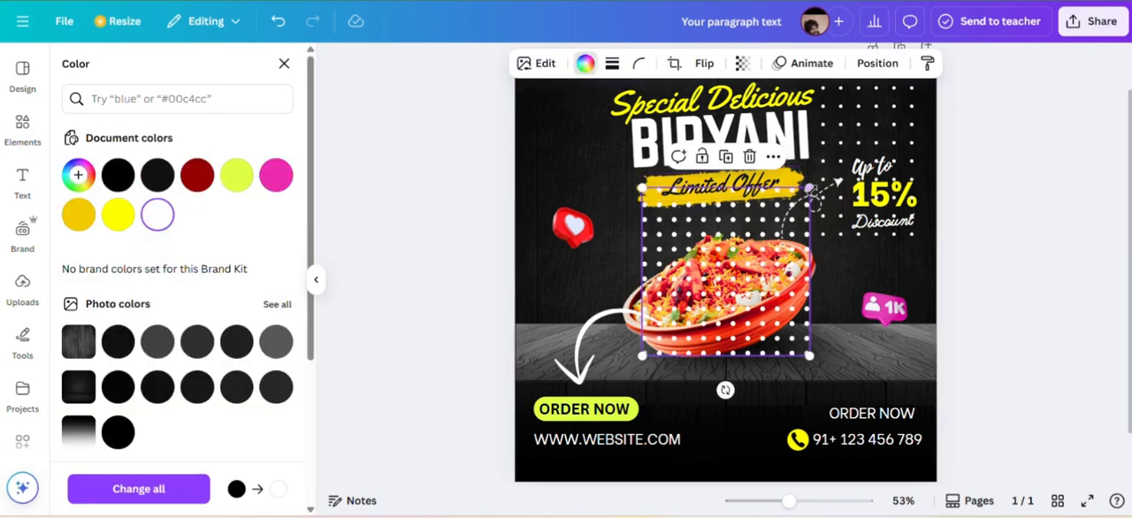
Shrink the dense dot grid, place it to the left of the bowl, and move the heart graphic slightly up above it.
drag(810, 188, 713, 286)
drag(677, 318, 575, 295)
click(574, 221)
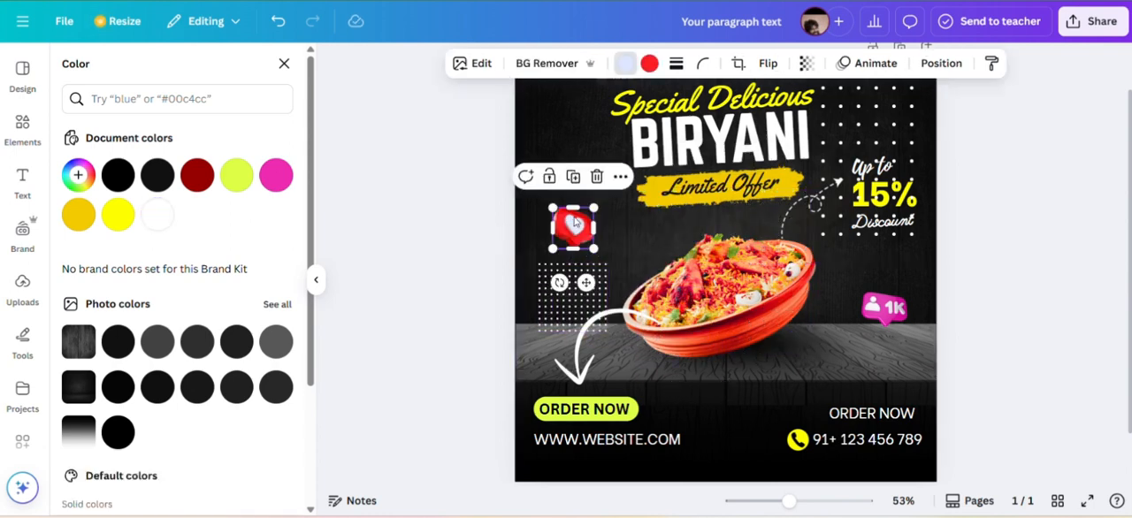
drag(575, 221, 577, 196)
click(570, 287)
drag(614, 246, 595, 263)
Lower the opacity of the small dot grid beside the bowl and nudge it slightly upward.
click(742, 63)
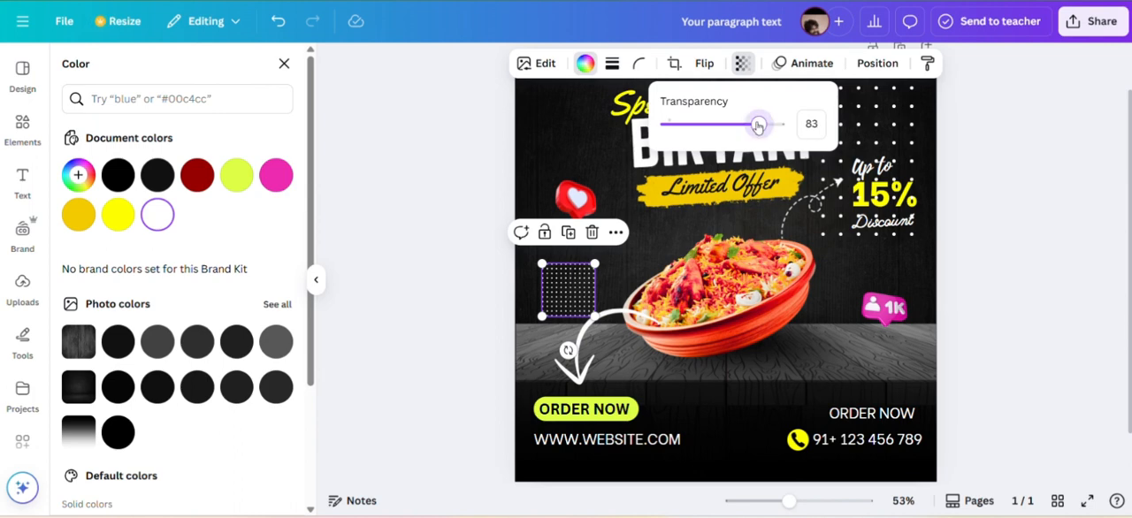
click(623, 217)
drag(577, 287, 577, 276)
click(648, 269)
click(584, 142)
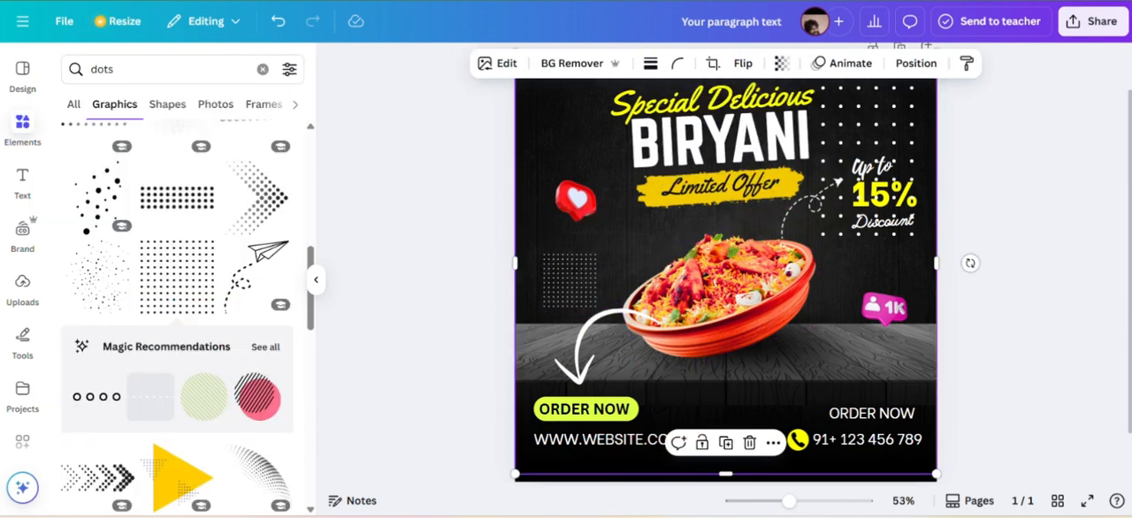
Duplicate the small dot grid, delete the large sparse grid behind the discount text, and place the copy in the poster's upper-right corner.
click(580, 267)
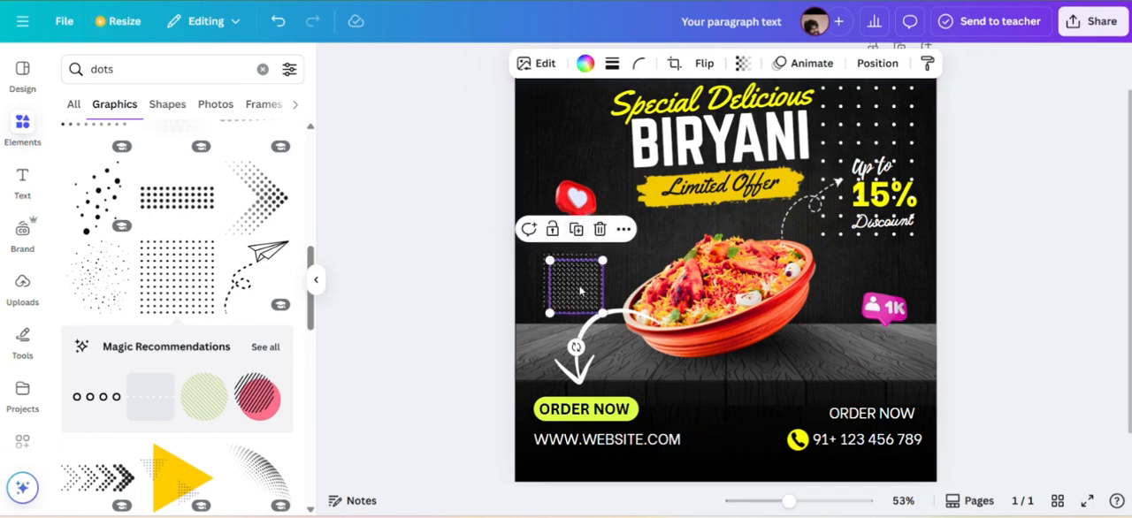
click(572, 224)
click(721, 252)
drag(676, 252, 847, 162)
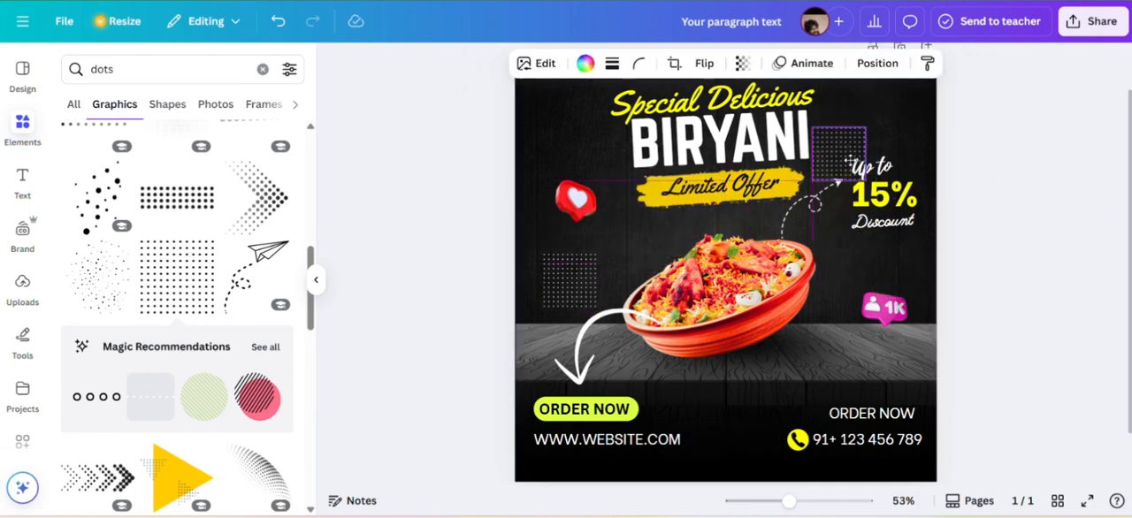
drag(894, 121, 923, 144)
Lower the opacity of the upper-right dot grid and nudge the grid beside the bowl slightly.
click(742, 64)
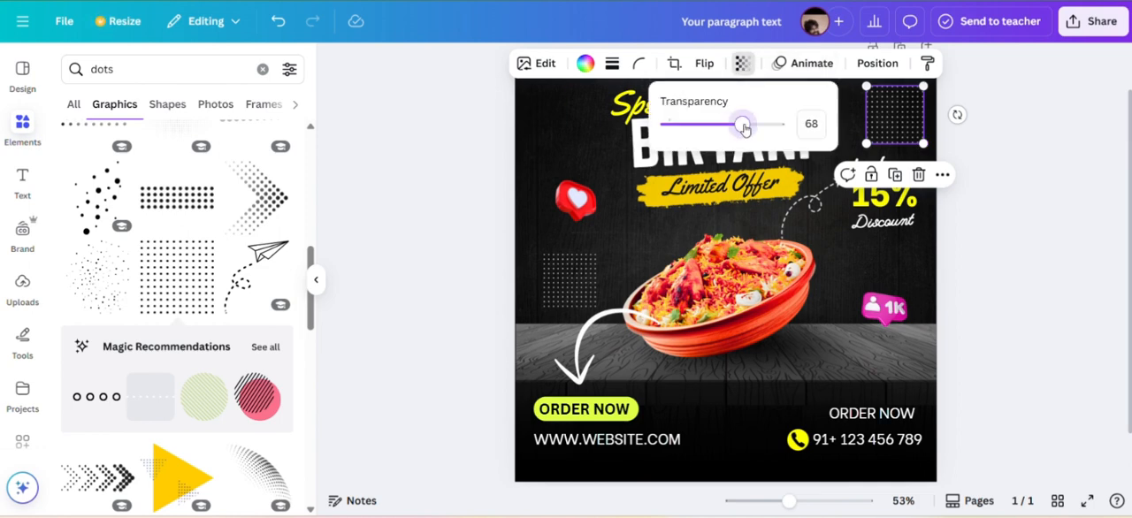
click(847, 256)
drag(575, 280, 576, 285)
Slightly enlarge the tilted biryani bowl and shift the shadow beneath it to match.
click(785, 232)
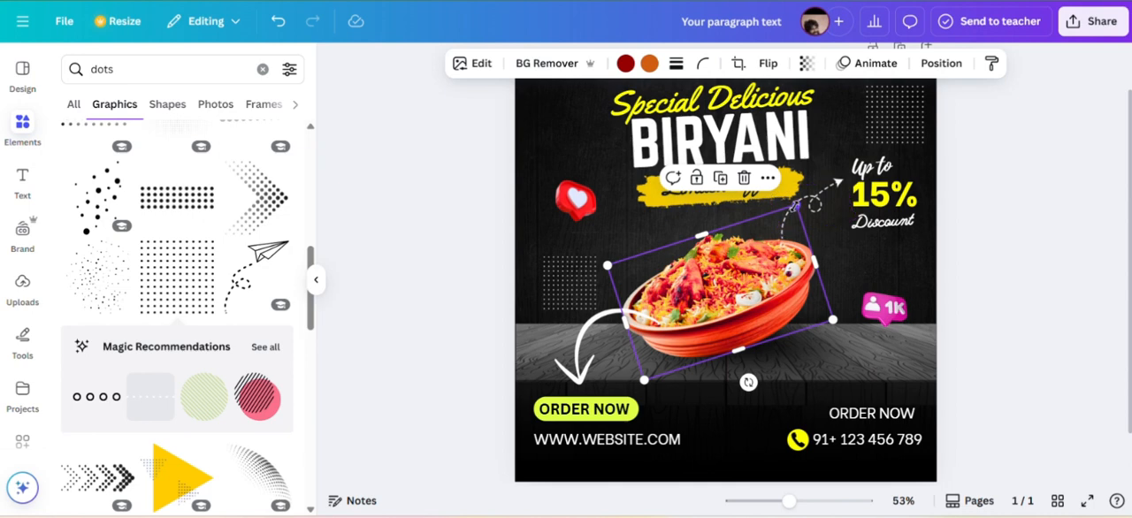
drag(795, 205, 807, 195)
click(803, 355)
drag(803, 356, 815, 352)
click(1004, 243)
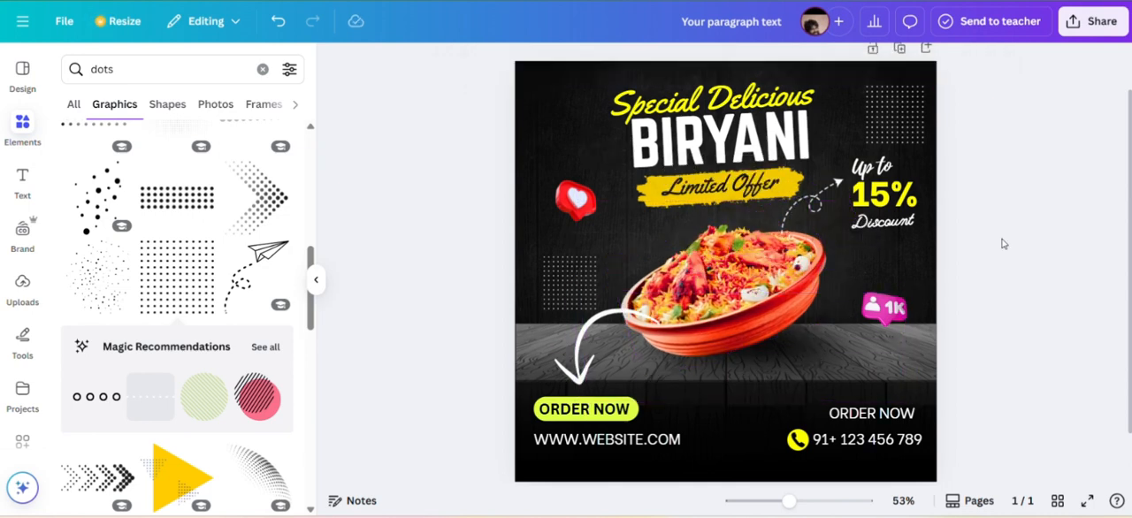
Keep the bowl shadow's transparency at 100 and adjust the shadow's position under the enlarged bowl.
click(816, 336)
click(783, 64)
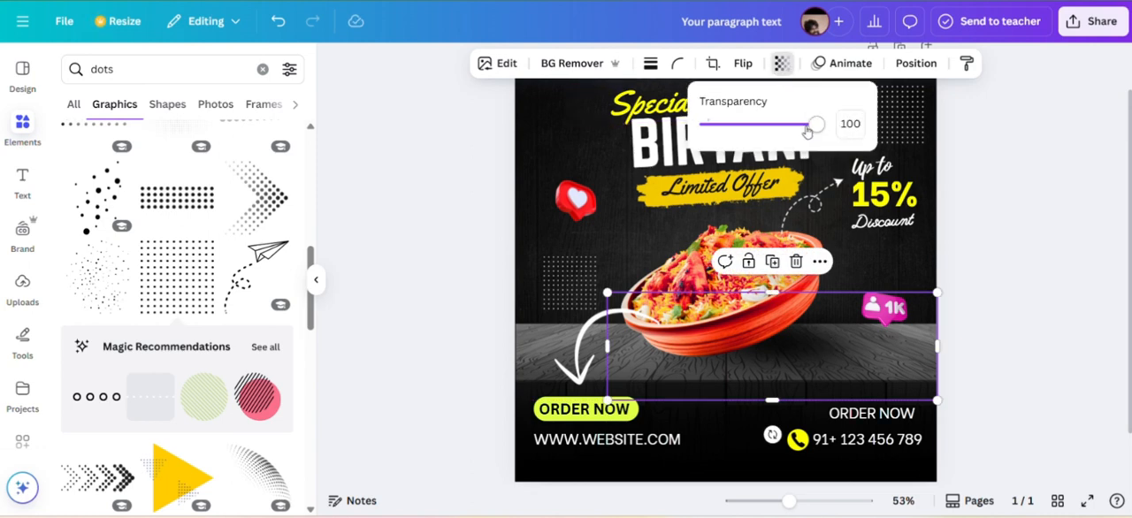
click(1031, 150)
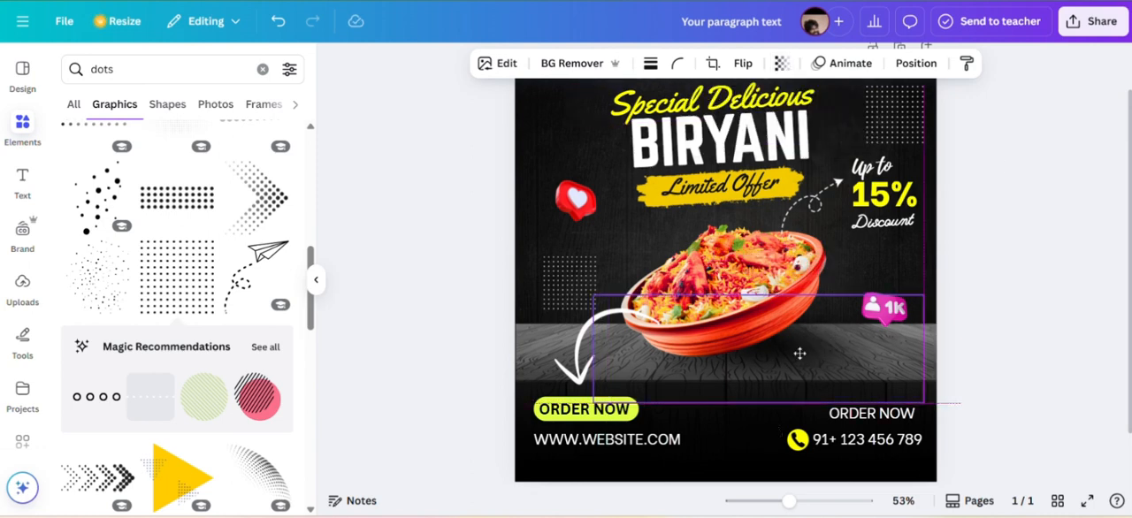
click(1084, 121)
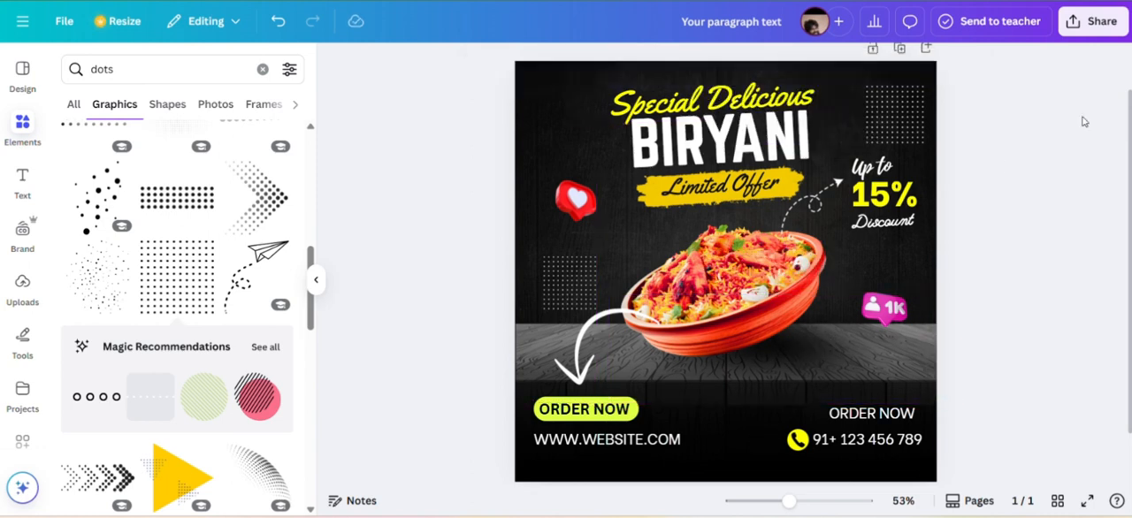
Nudge the upper-right dot grid slightly up and shift the grid beside the bowl toward the poster's left edge.
drag(894, 115, 894, 107)
click(571, 282)
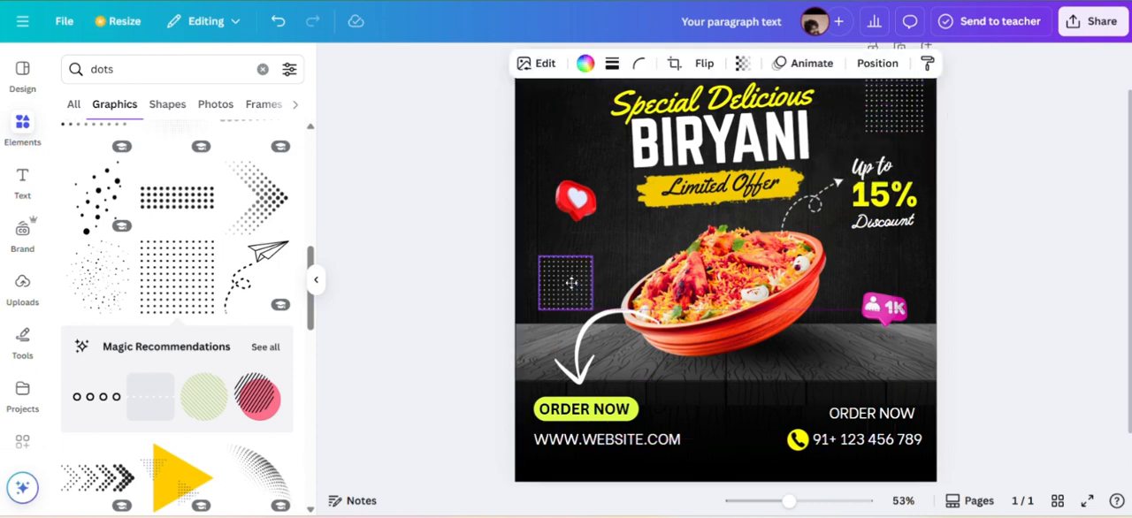
drag(567, 286, 569, 290)
Search the elements for "minth leaves" and limit the results to photos.
click(15, 130)
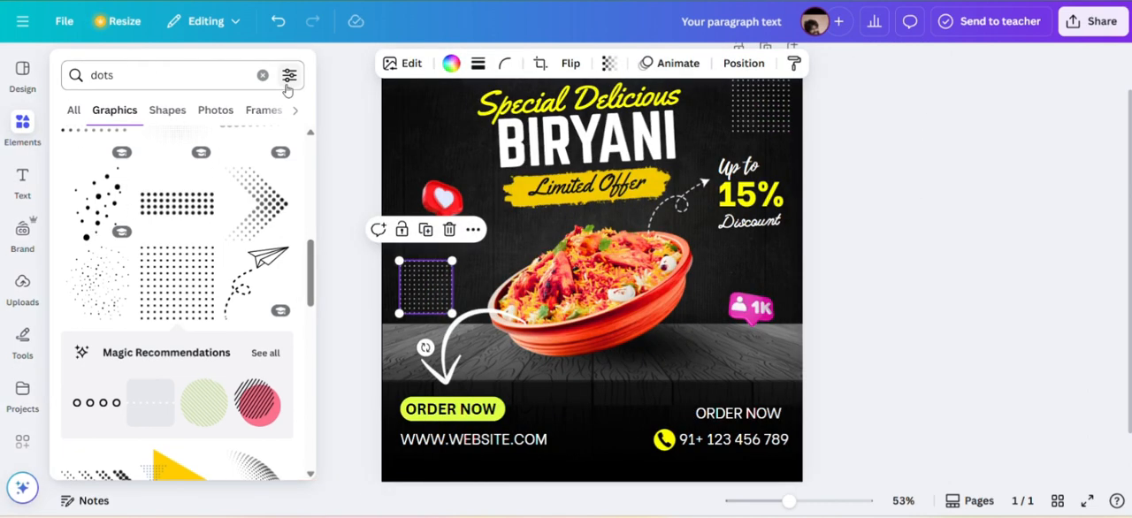
click(263, 75)
text(n)
key(BackSpace)
text(mint)
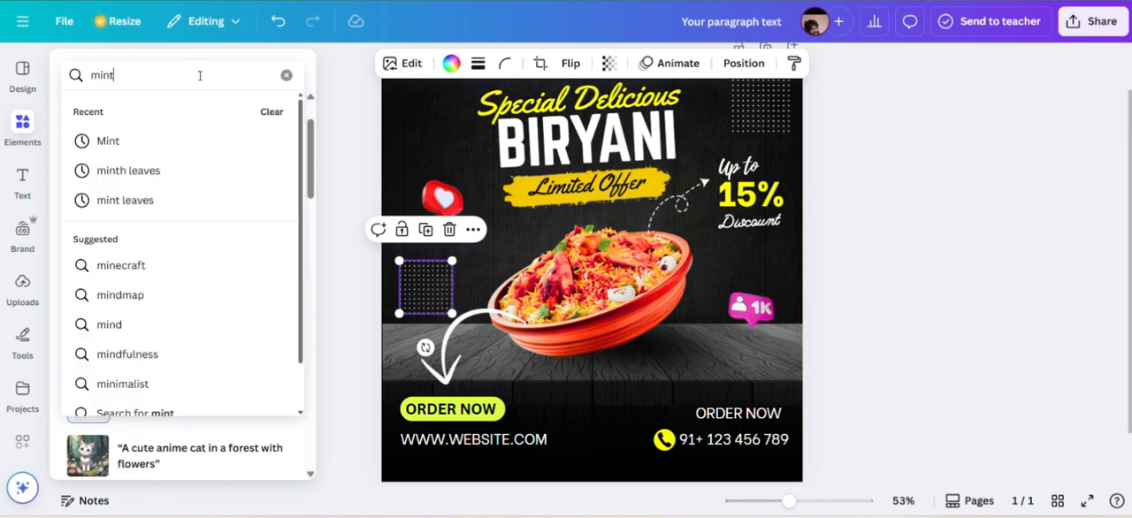
click(133, 169)
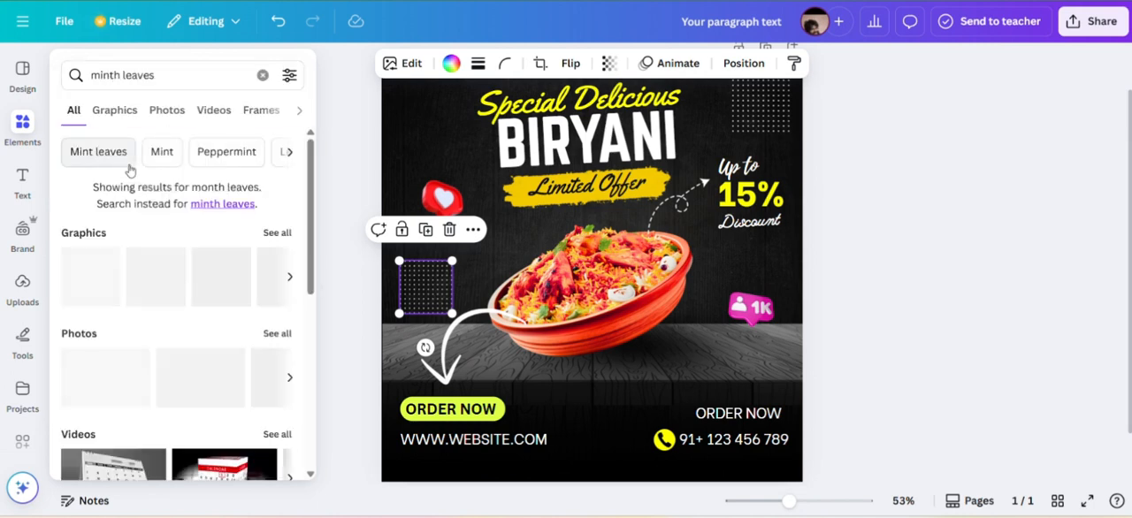
click(118, 114)
click(168, 111)
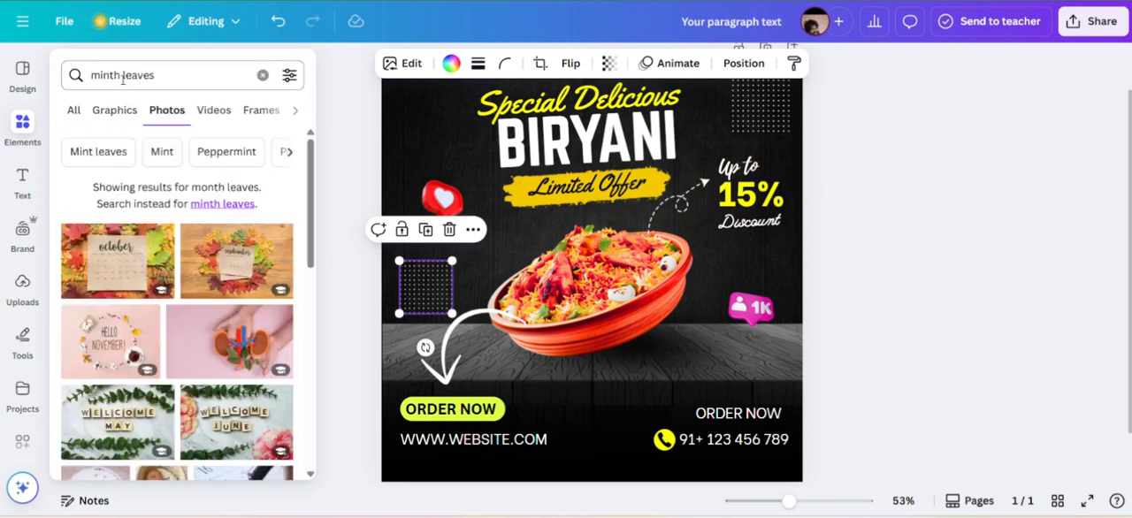
Correct the photo search to "mint leaves".
click(122, 78)
double_click(123, 78)
text(mint)
key(Return)
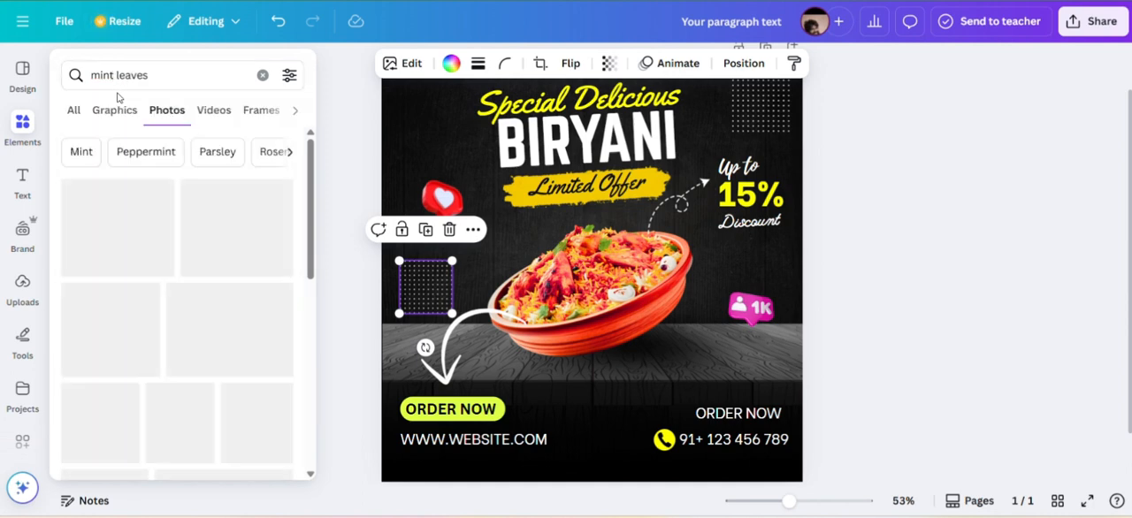
Add the bushy mint bunch, shrink it and place it at the poster's left edge above ORDER NOW, shifting the curved arrow right.
scroll(124, 234, down, 2)
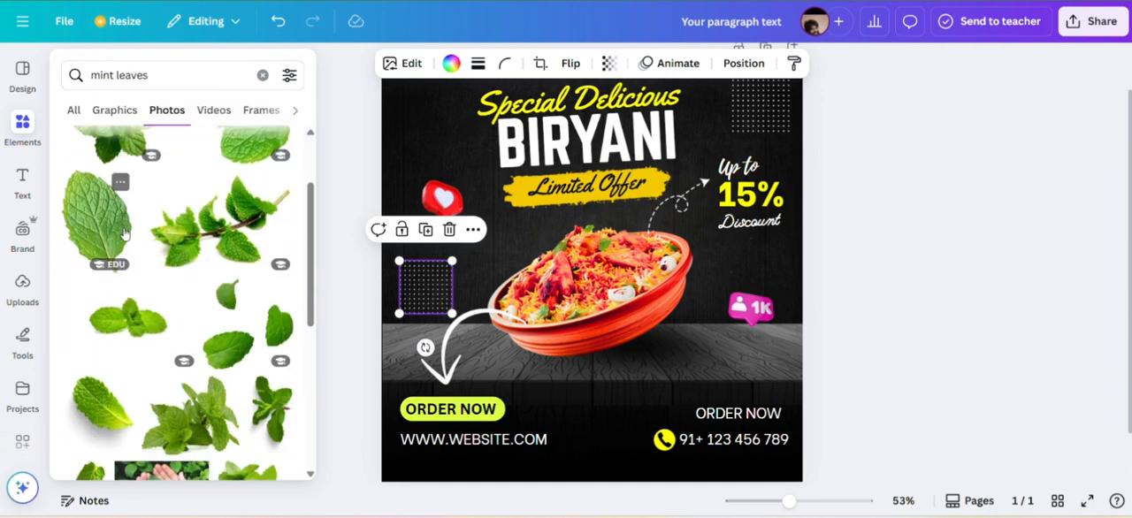
drag(119, 231, 186, 237)
click(31, 136)
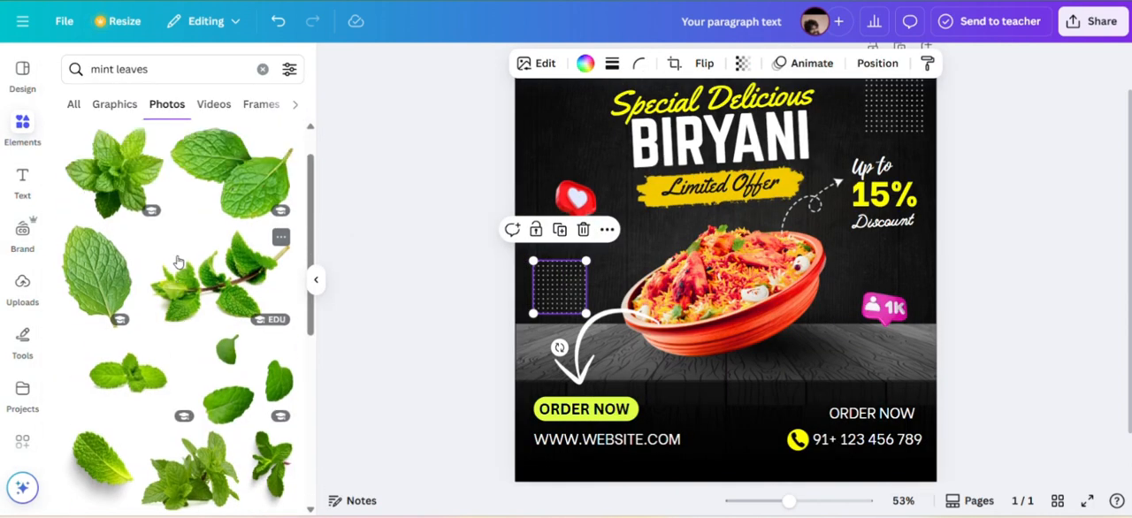
scroll(178, 262, down, 2)
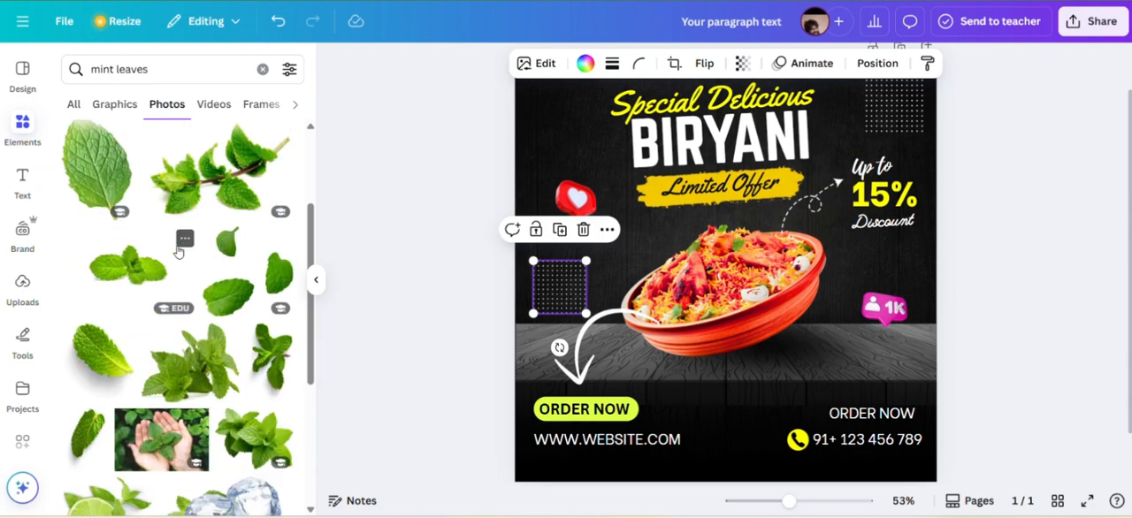
click(190, 363)
drag(897, 131, 637, 340)
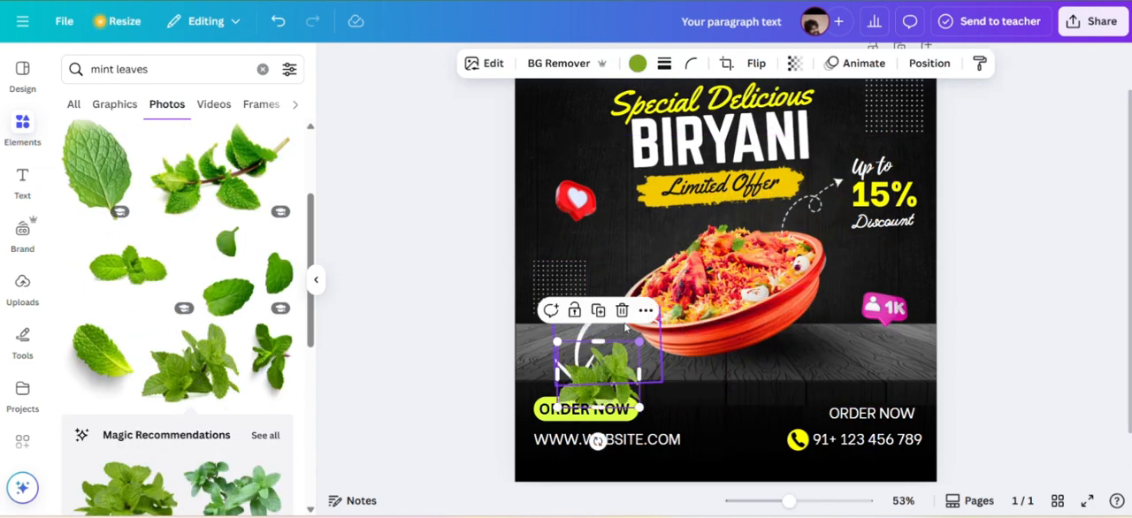
drag(597, 389, 556, 358)
click(594, 358)
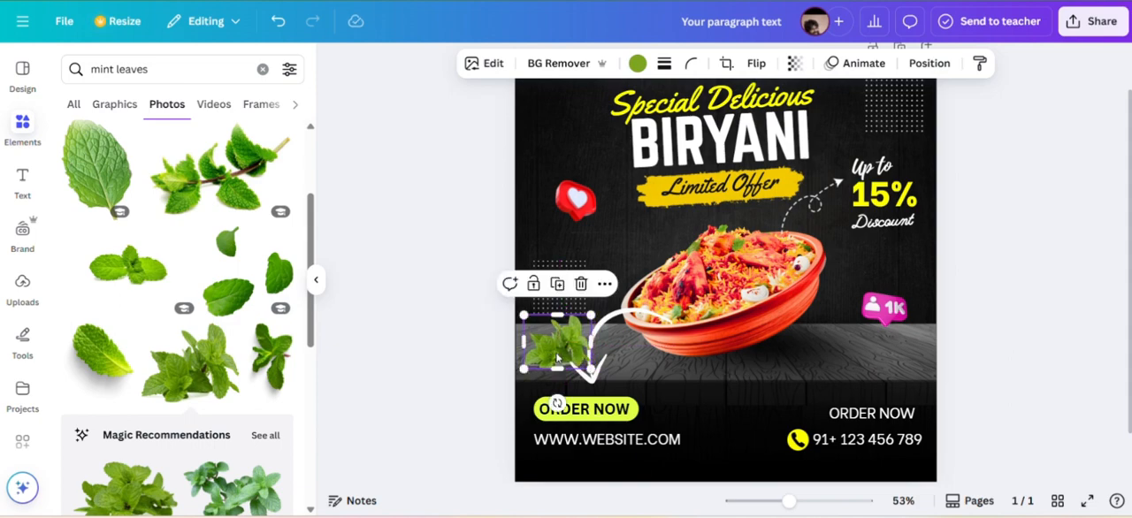
Add the mint sprig with a brown stem, shrink it and place it over the bowl's upper rim.
scroll(188, 279, down, 1)
scroll(188, 281, up, 3)
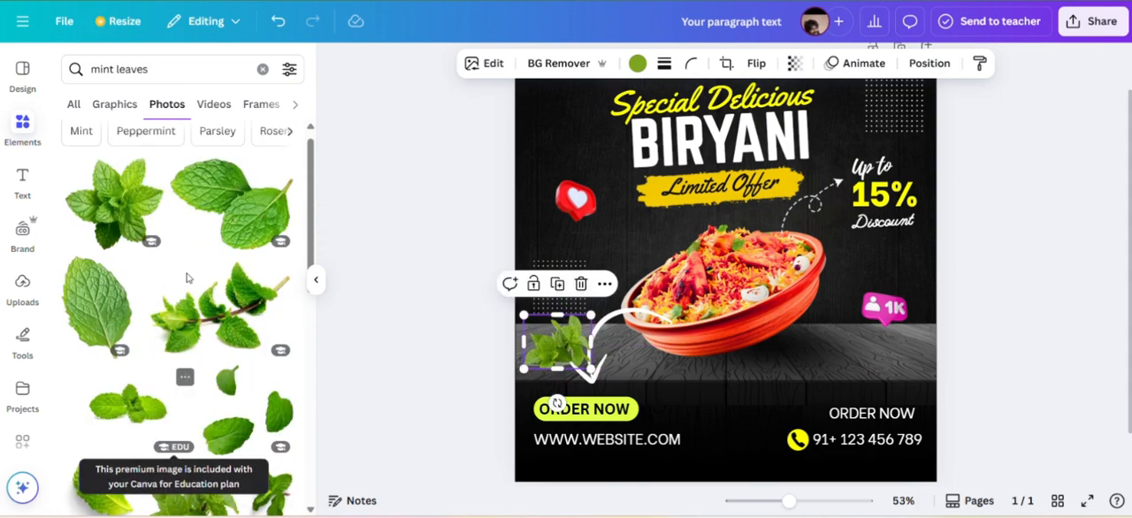
scroll(187, 283, down, 10)
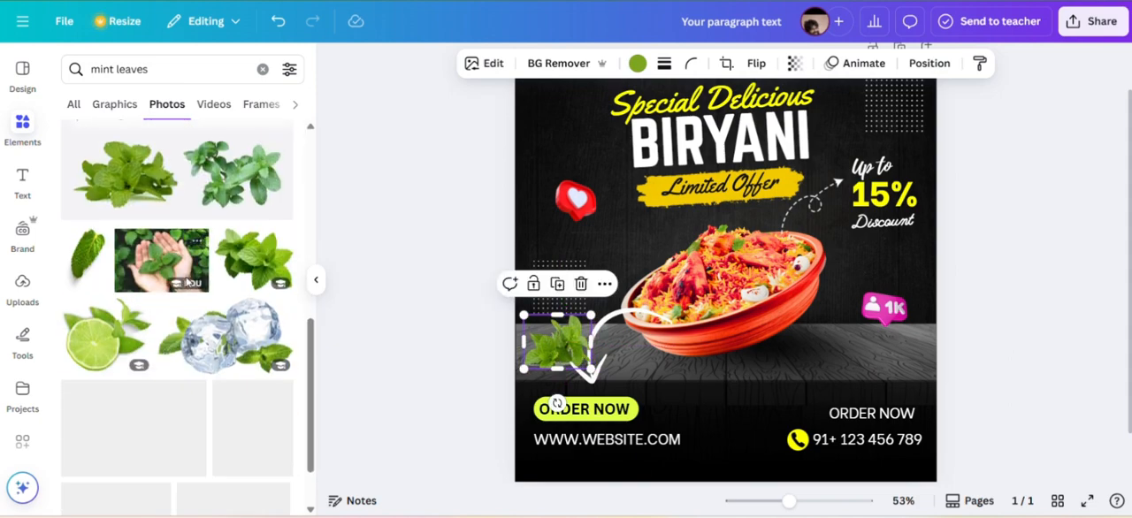
click(236, 303)
drag(556, 130, 766, 307)
drag(864, 368, 804, 239)
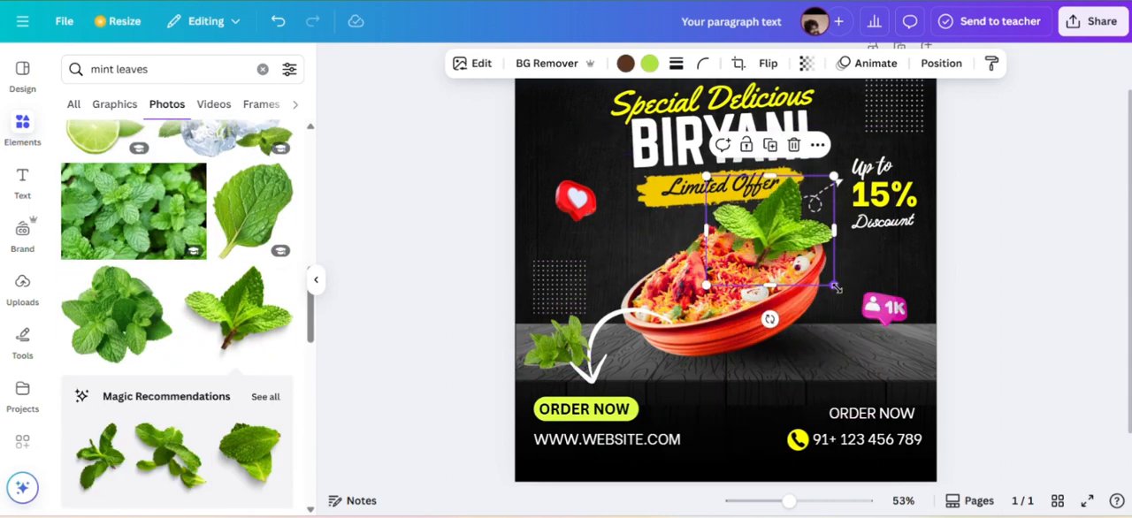
drag(836, 287, 780, 240)
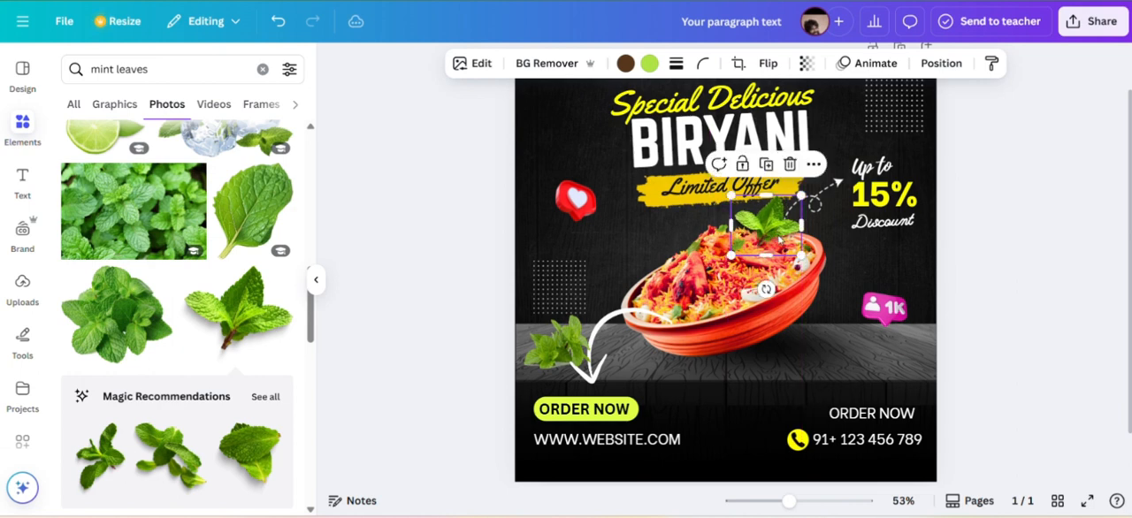
Send the mint sprig on the bowl's rim backward in the layer order twice.
click(814, 165)
mouse_move(849, 365)
click(701, 423)
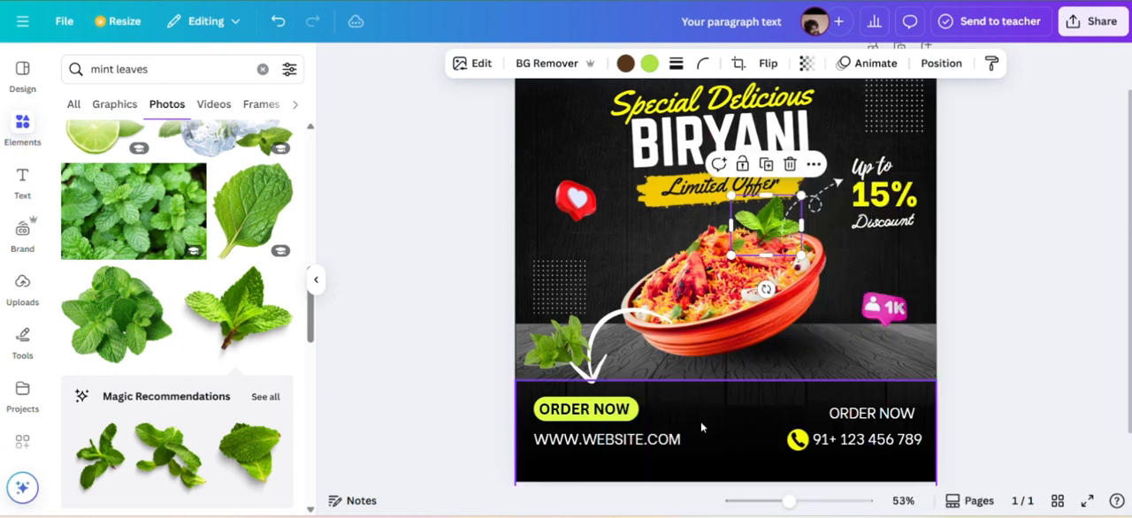
click(810, 165)
mouse_move(849, 364)
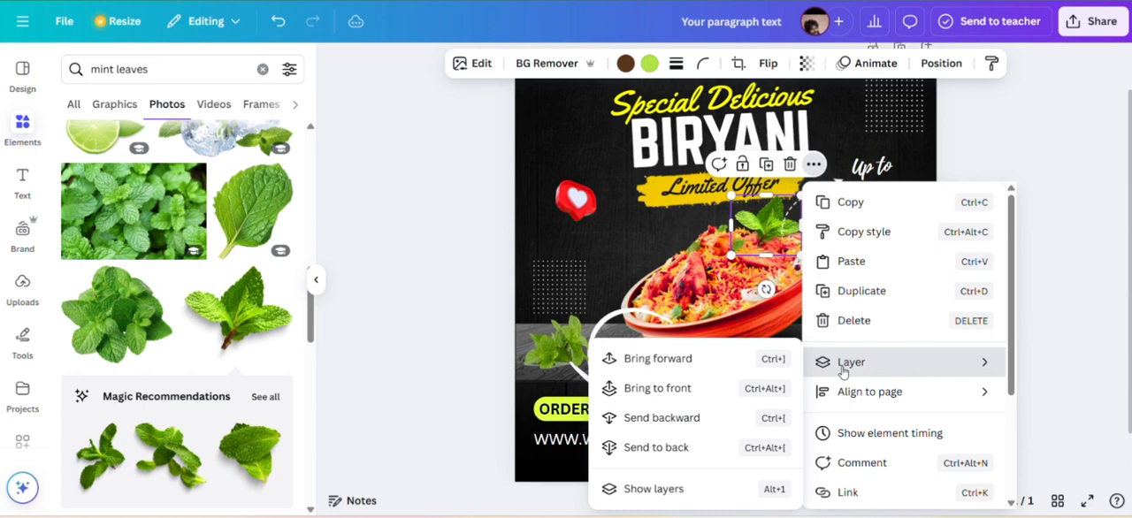
click(667, 421)
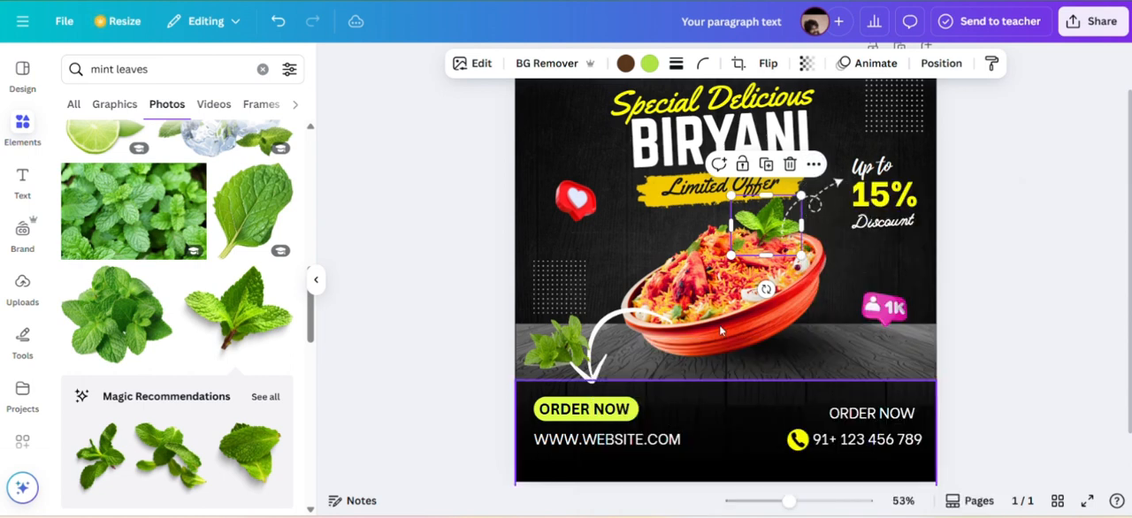
Show the layer list and move the bushy mint bunch directly beneath the biryani bowl.
click(814, 165)
mouse_move(819, 363)
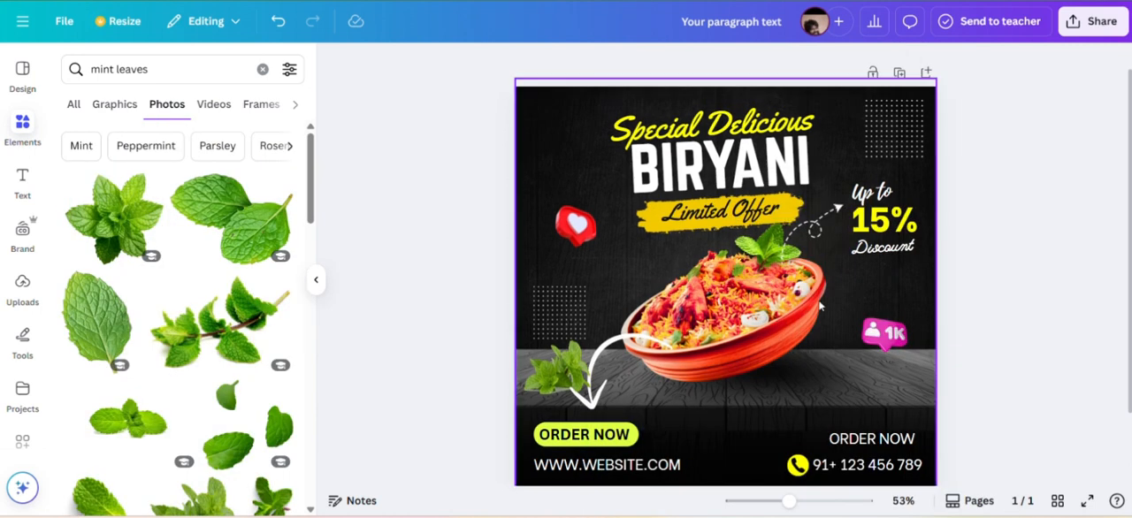
click(778, 250)
click(814, 190)
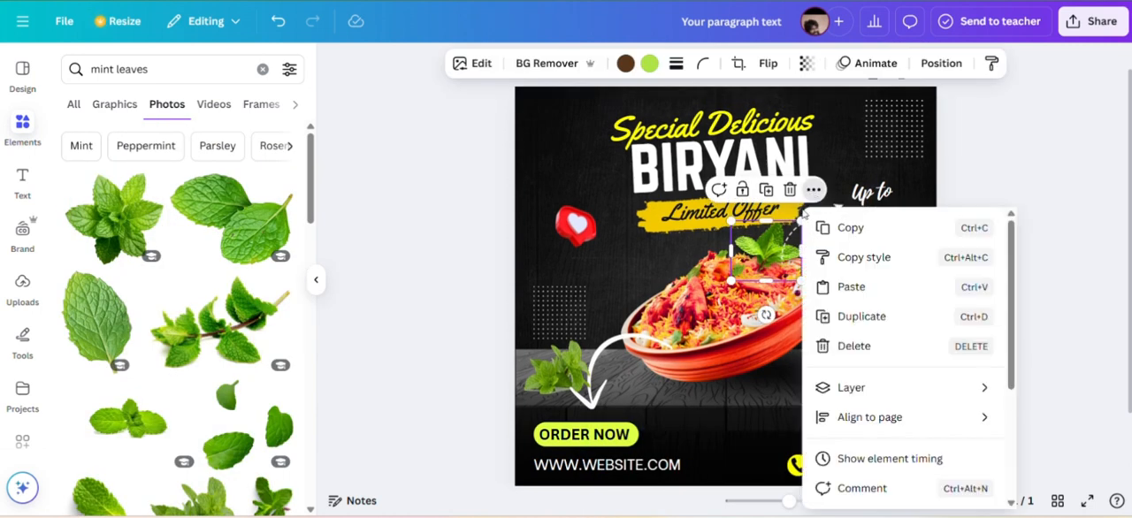
mouse_move(837, 393)
click(633, 491)
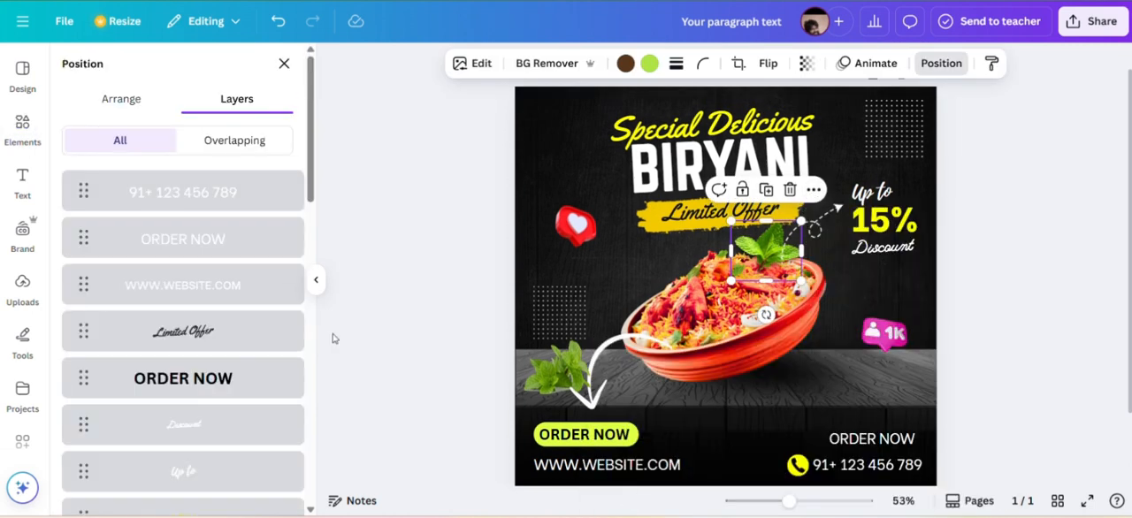
scroll(186, 394, down, 1)
drag(186, 257, 196, 376)
scroll(205, 281, down, 5)
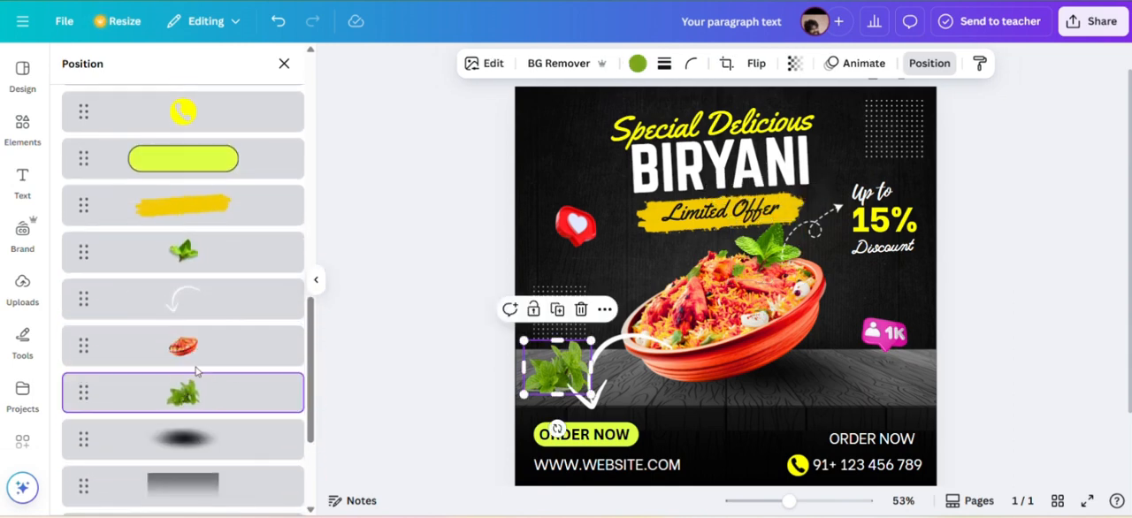
Shift the mint sprig right along the bowl's upper rim and send it backward behind the bowl.
click(778, 246)
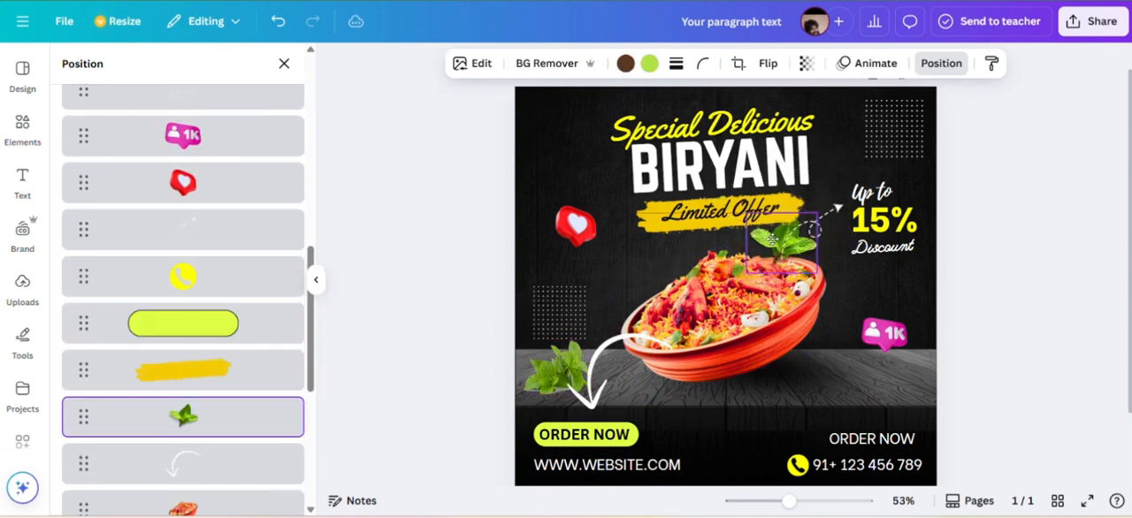
click(842, 275)
click(773, 240)
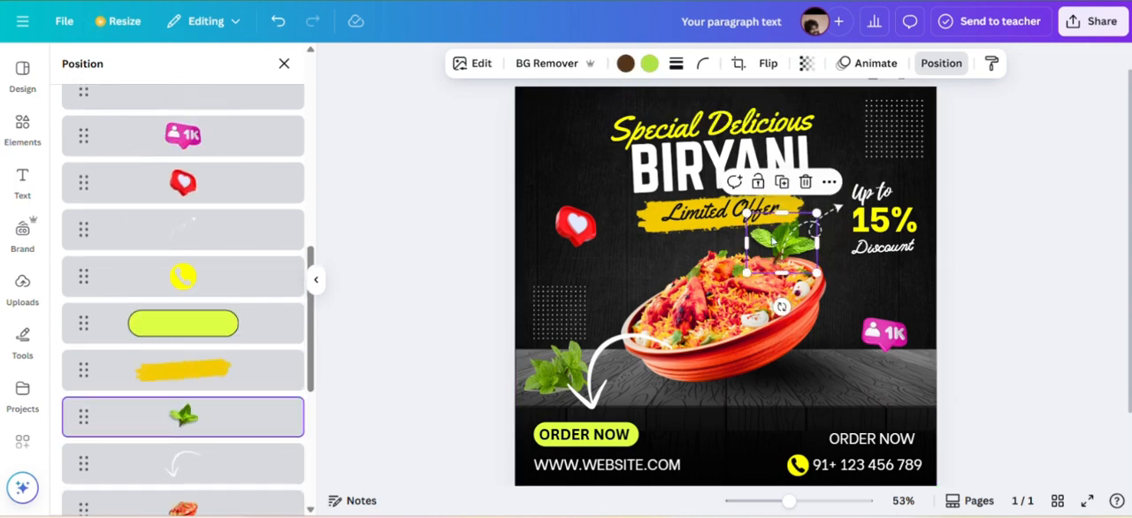
scroll(222, 416, down, 1)
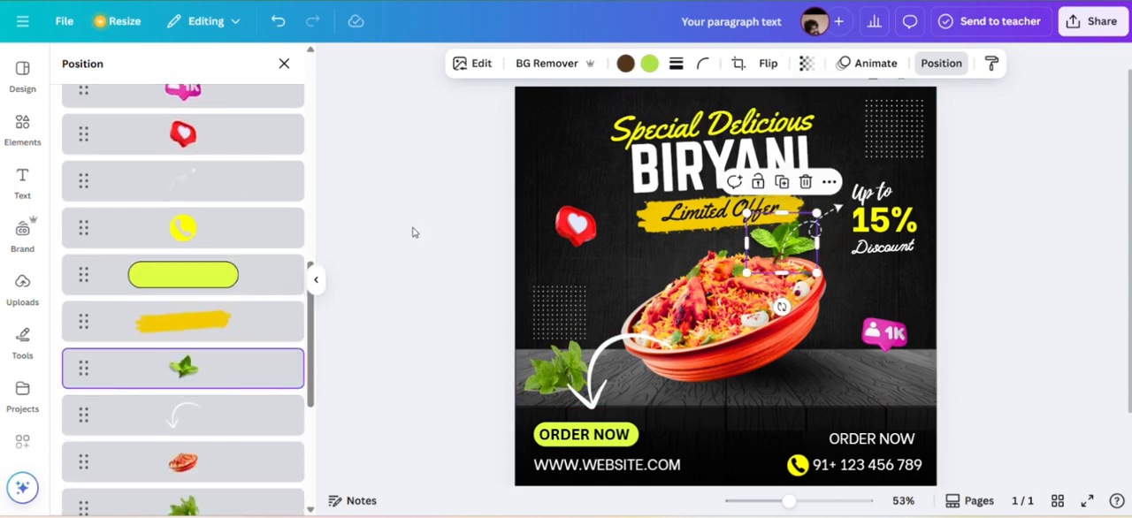
click(283, 66)
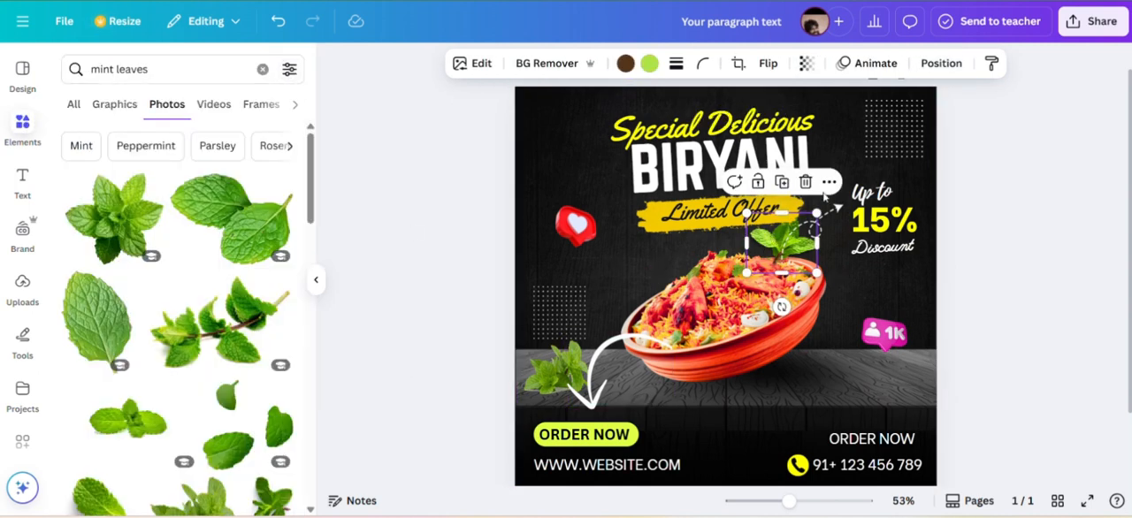
click(828, 183)
mouse_move(887, 380)
click(669, 417)
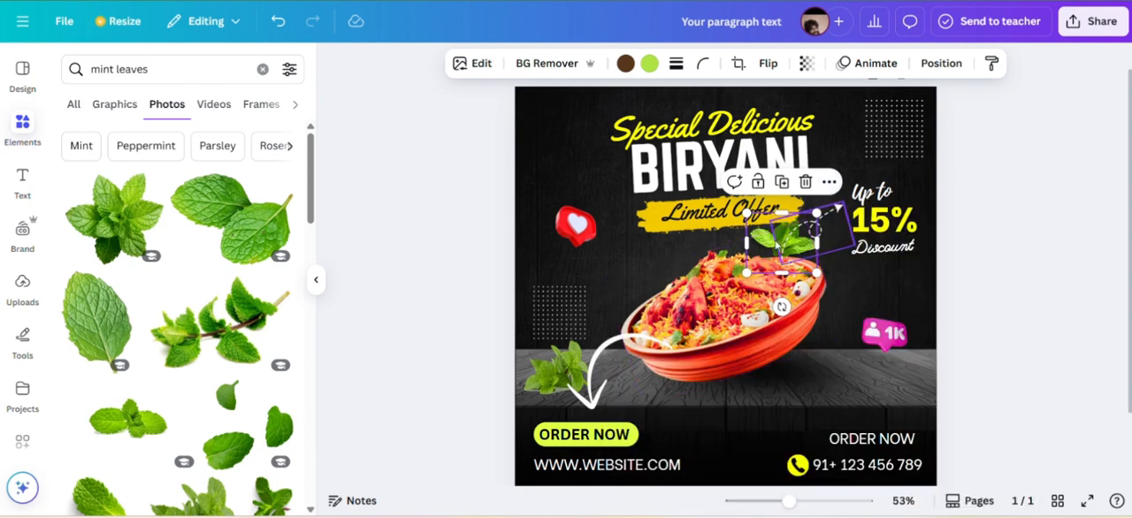
Tuck the mint sprig down and left behind the bowl's rim, and nudge the bowl slightly up and right.
click(772, 234)
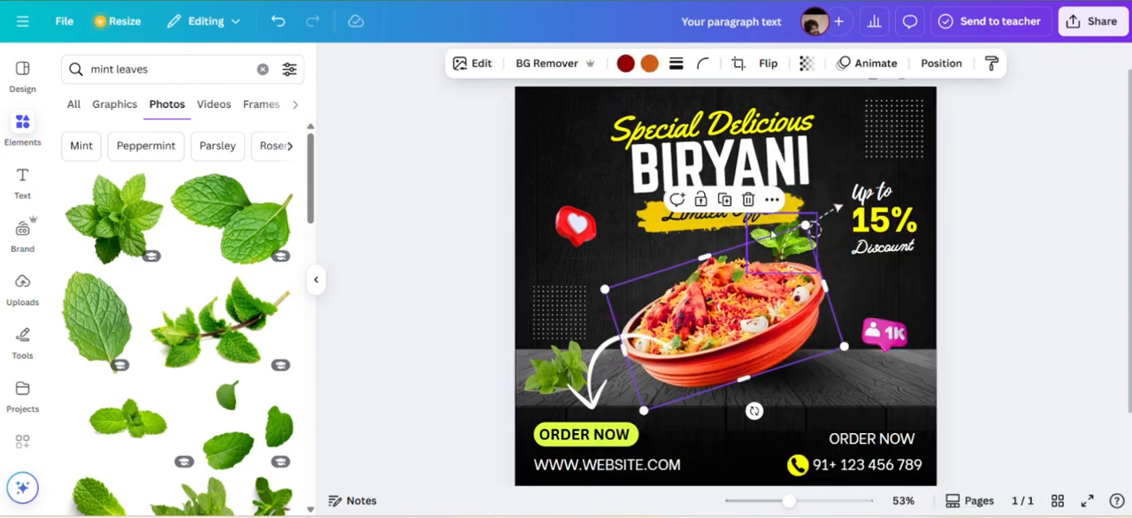
drag(772, 235, 755, 250)
drag(734, 305, 739, 296)
click(836, 170)
Shift the dashed curly arrow slightly right, between the mint sprig and the 15% text.
click(816, 228)
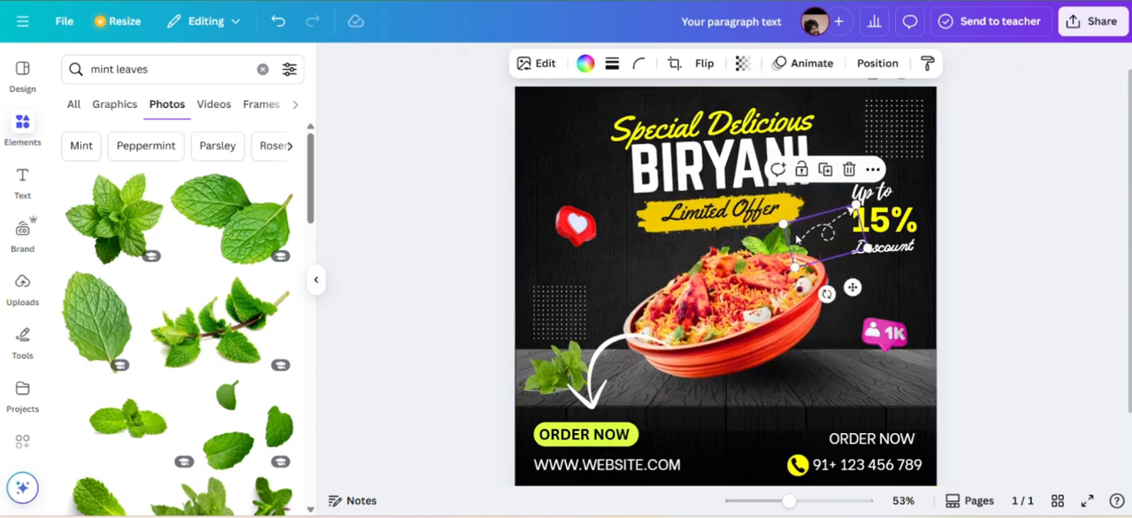
click(775, 241)
click(597, 183)
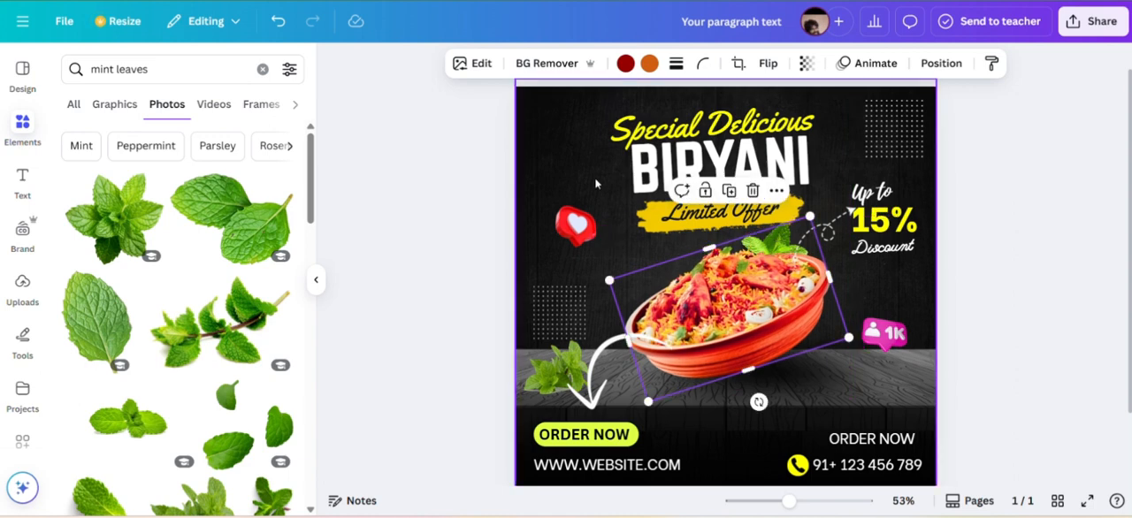
click(806, 380)
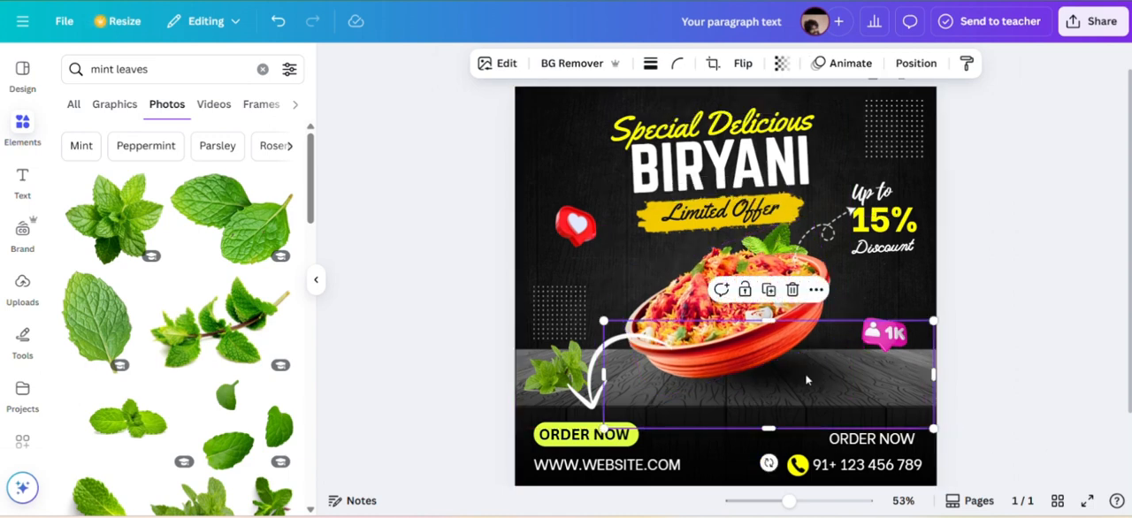
Recolour the rounded shape behind ORDER NOW to yellow #ffff00.
click(567, 433)
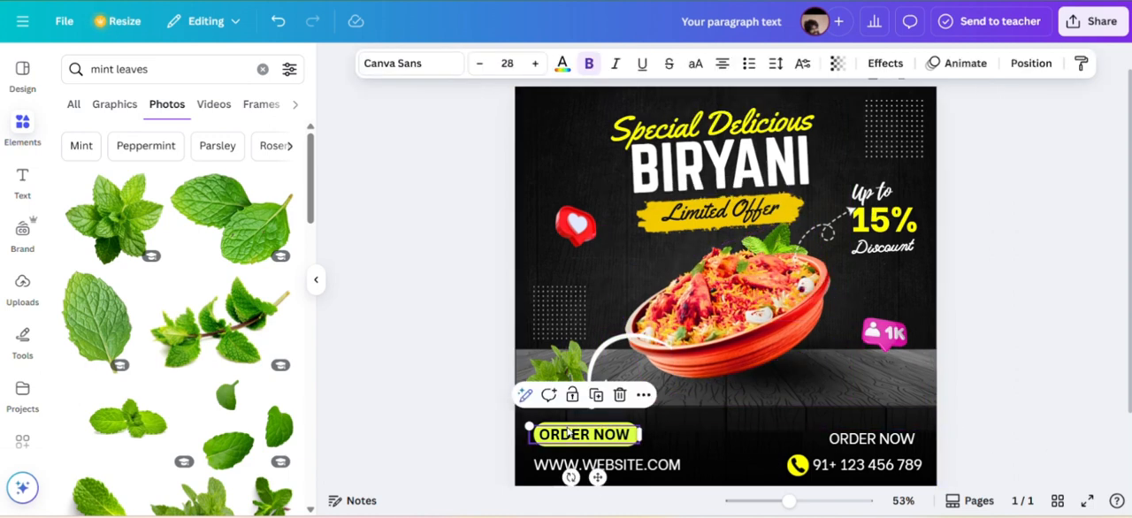
click(624, 442)
click(598, 62)
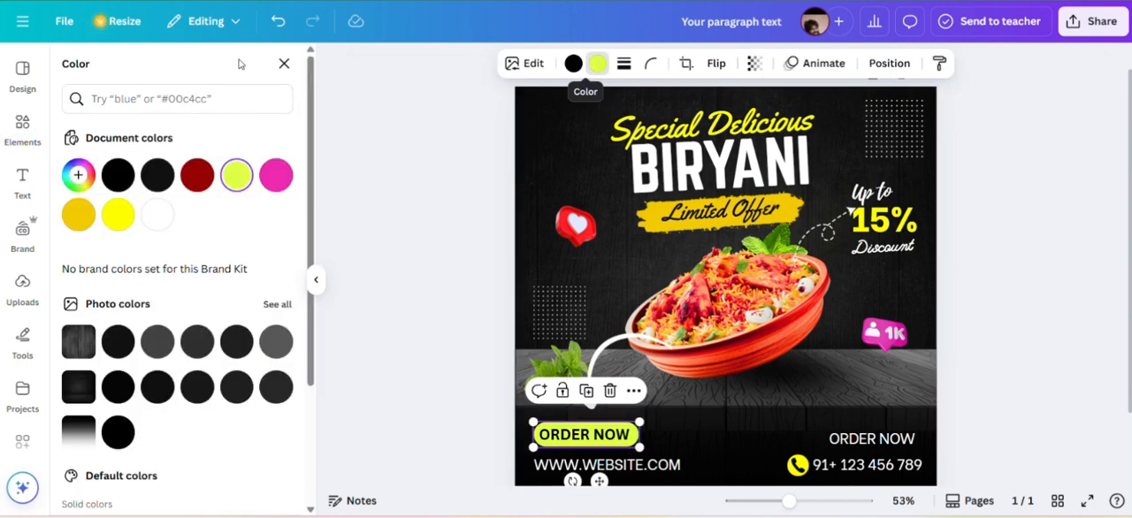
click(117, 216)
Reduce the phone number's font size to 22 and shrink the website text to a similar size.
click(867, 464)
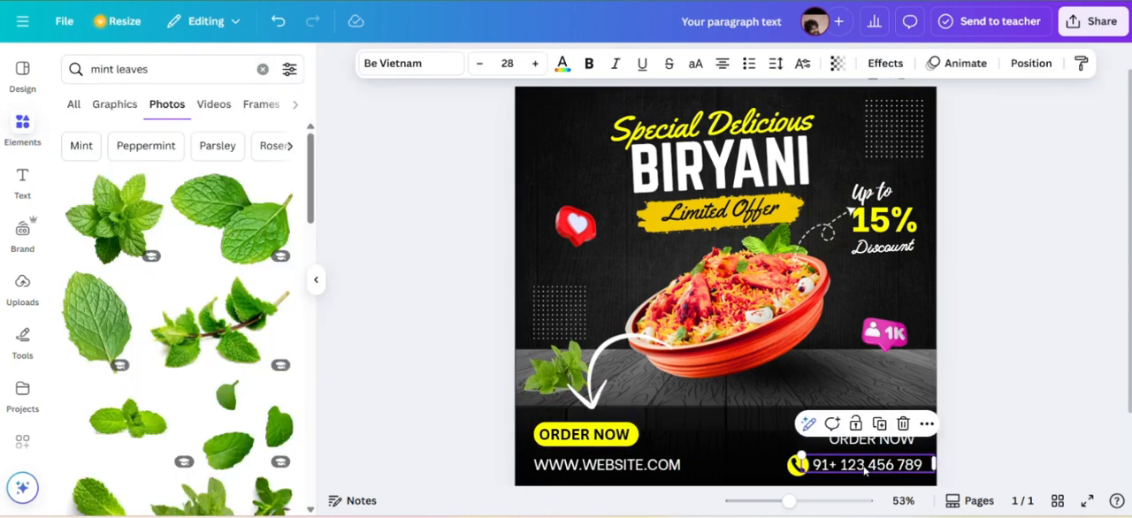
click(477, 63)
click(655, 466)
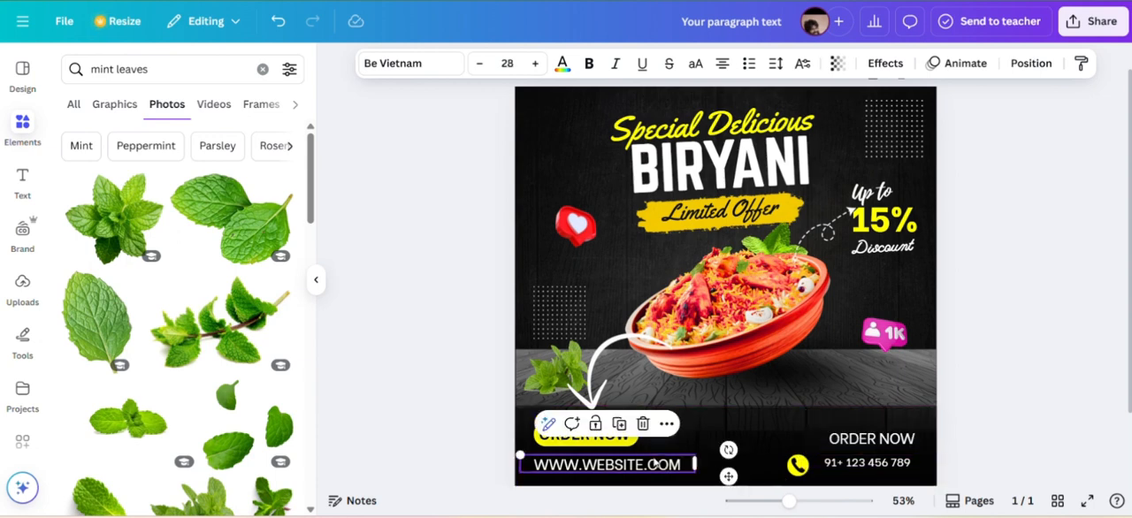
double_click(480, 64)
double_click(480, 64)
double_click(479, 63)
click(479, 63)
click(475, 245)
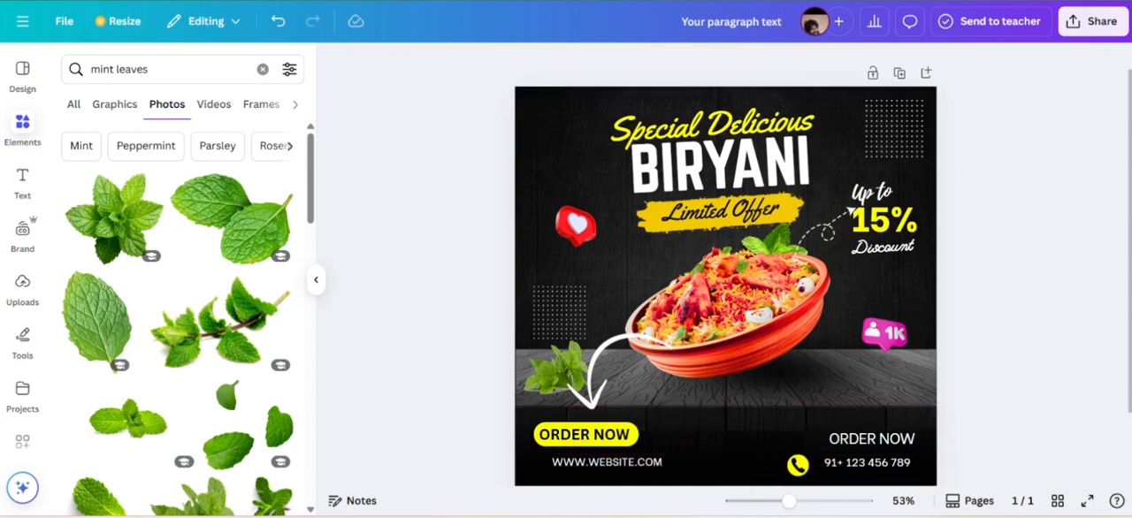
Move the website text left under the button, and regroup the plain ORDER NOW text, phone number and phone icon closer together.
click(627, 466)
drag(628, 466, 608, 464)
click(862, 440)
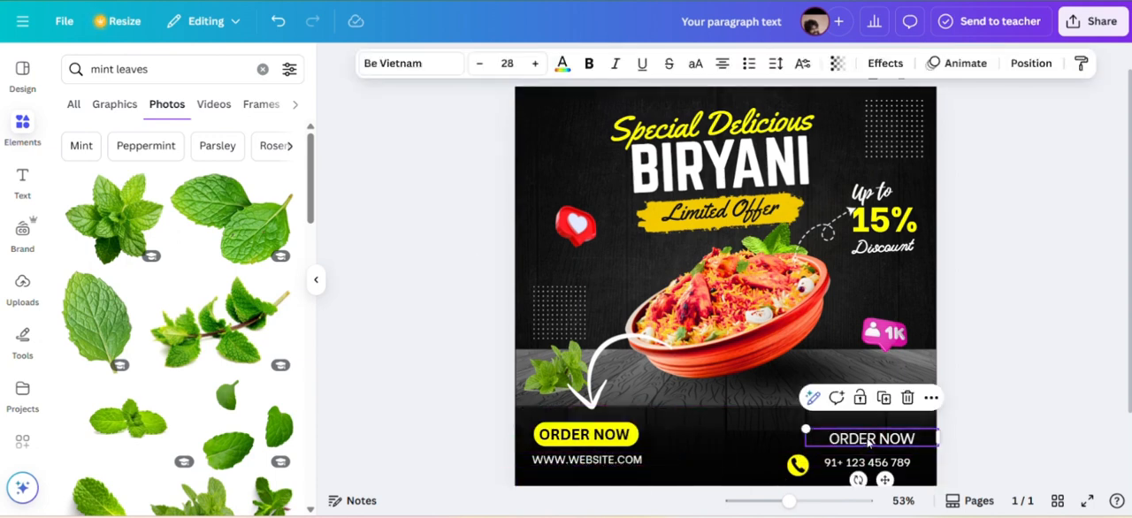
drag(862, 440, 872, 458)
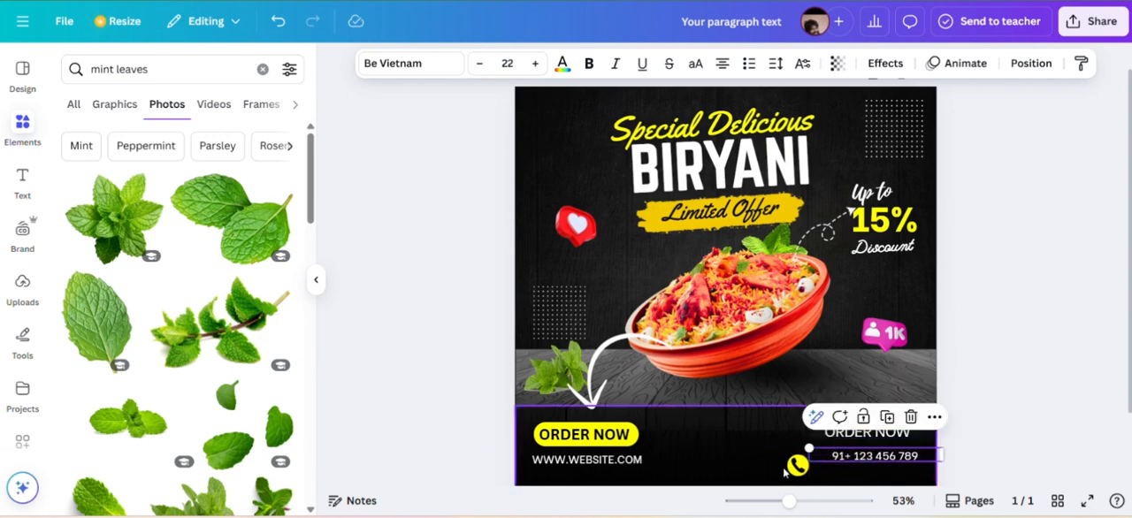
click(792, 459)
drag(792, 459, 798, 452)
Replace the plain ORDER NOW text above the phone number with "CALL FOR DELIVERY".
click(869, 431)
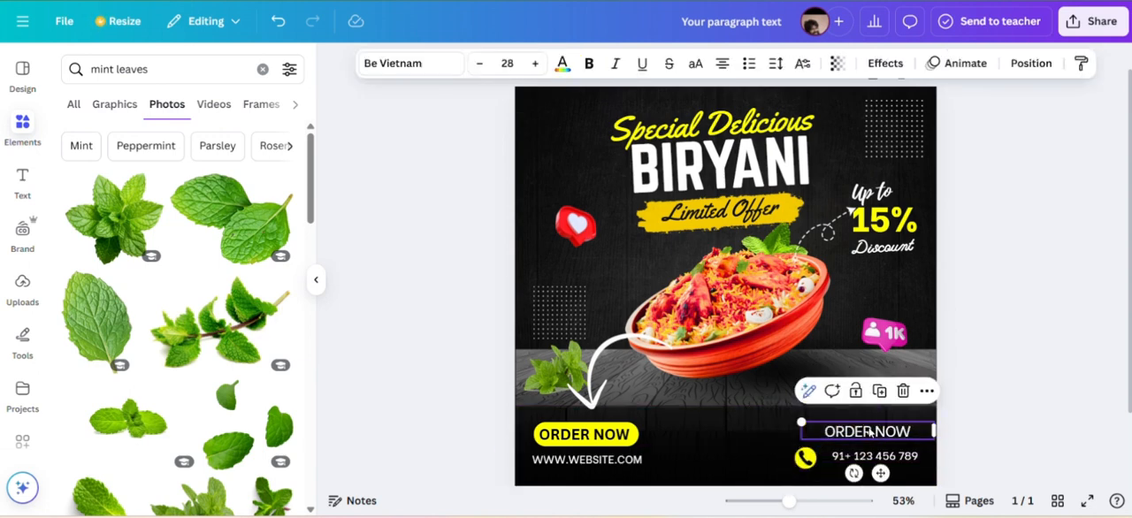
click(870, 432)
key(ctrl+a)
text(C)
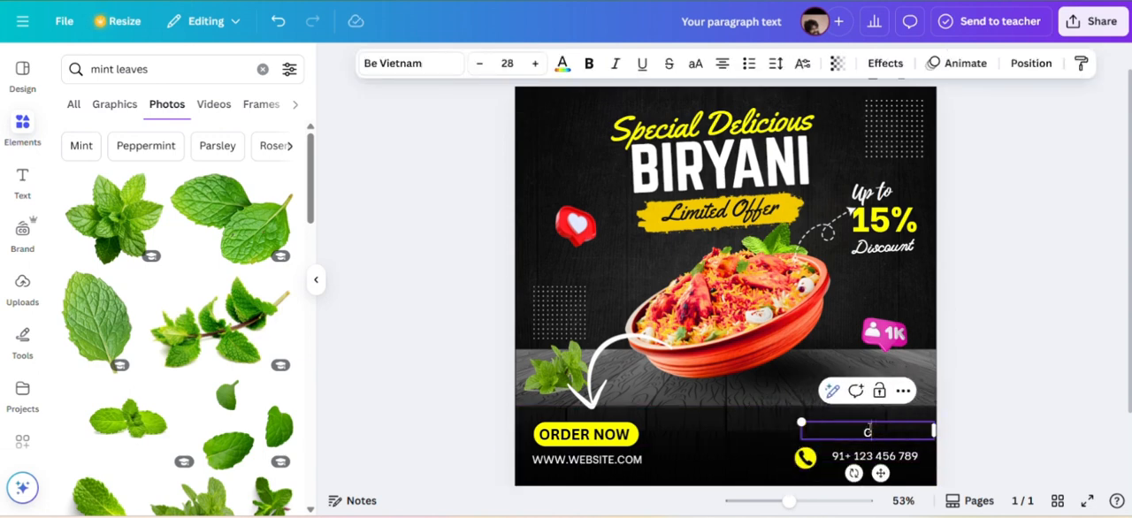
key(Caps_Lock)
text(CA)
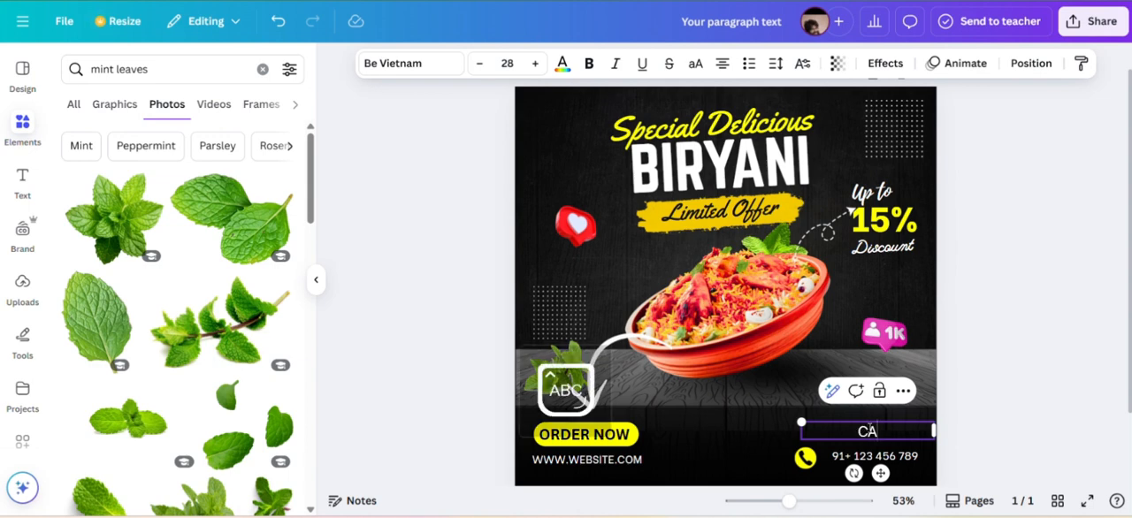
text(LL FOR DE)
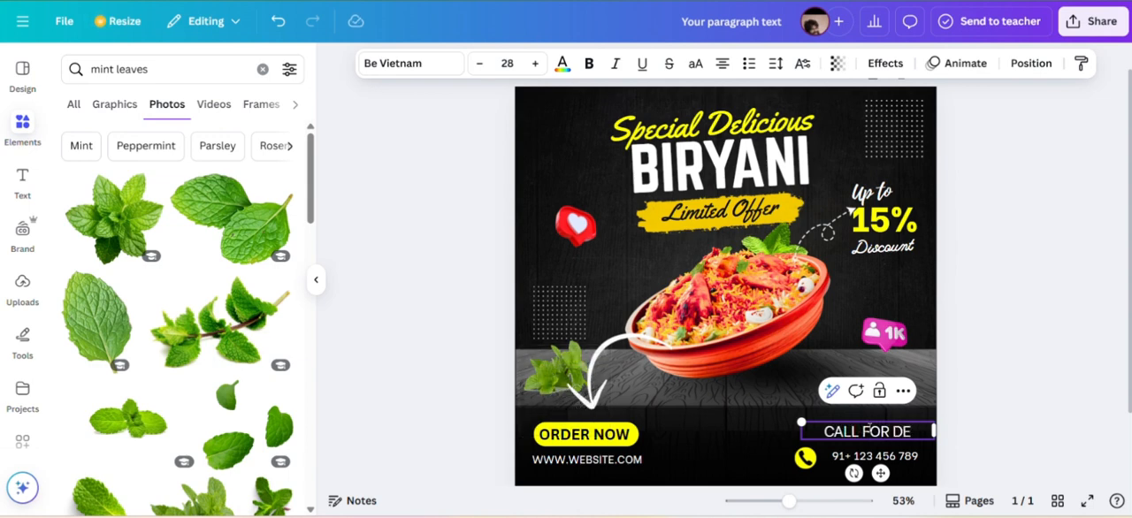
text(LIVERY)
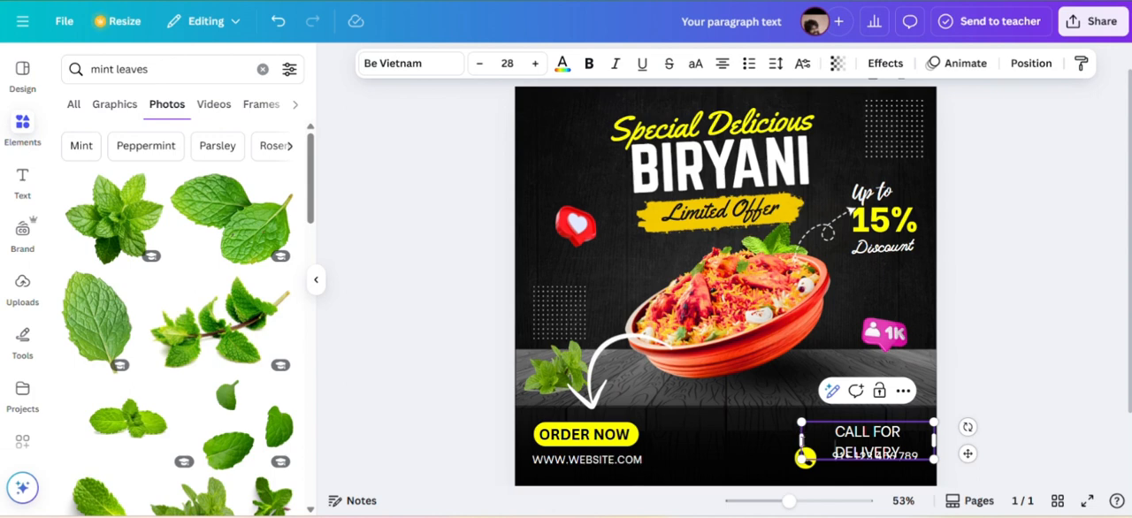
Widen the CALL FOR DELIVERY text box to fit one line, adjust its font size and nudge it down above the phone number.
drag(798, 439, 792, 438)
click(481, 67)
click(481, 67)
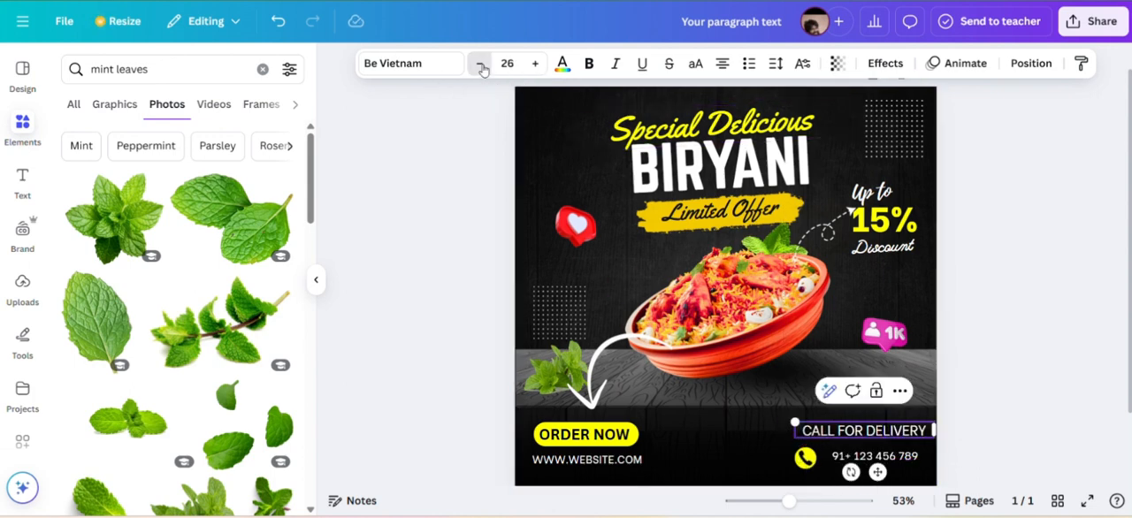
click(481, 67)
click(482, 67)
click(481, 68)
double_click(481, 67)
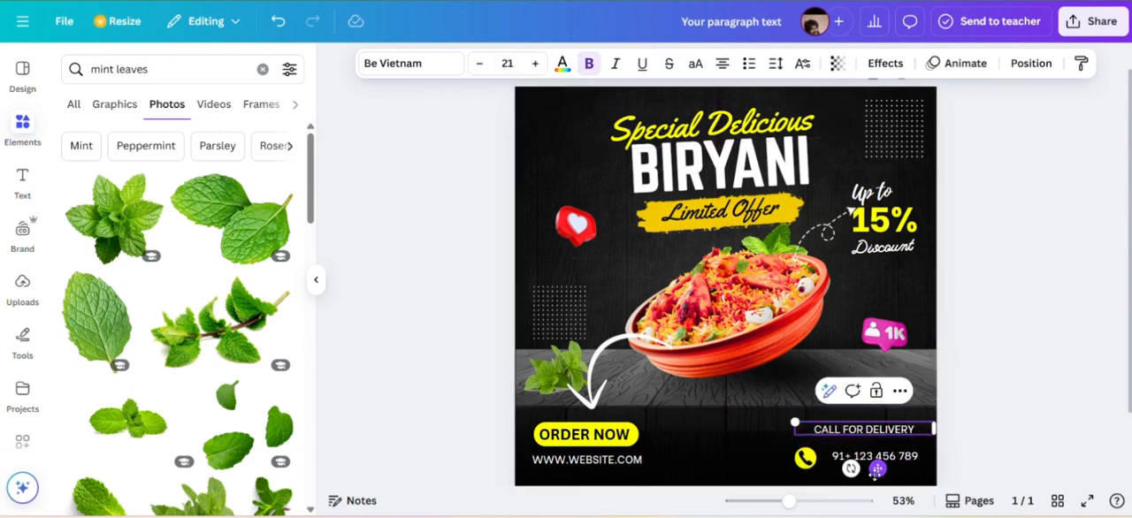
drag(876, 471, 878, 476)
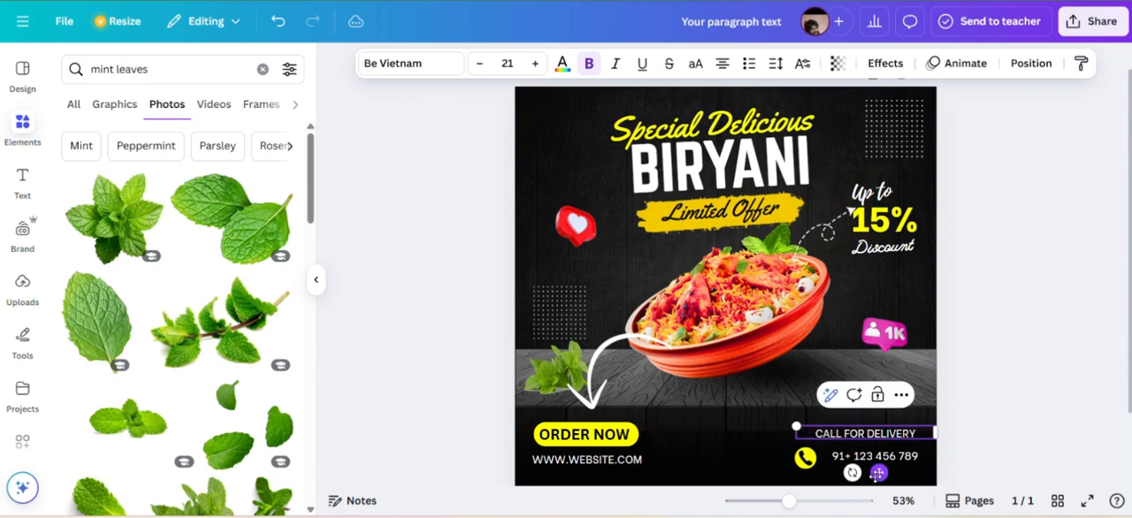
click(535, 64)
click(535, 64)
click(535, 64)
click(535, 64)
click(535, 64)
Enlarge the phone number to match the size of the CALL FOR DELIVERY line.
click(877, 457)
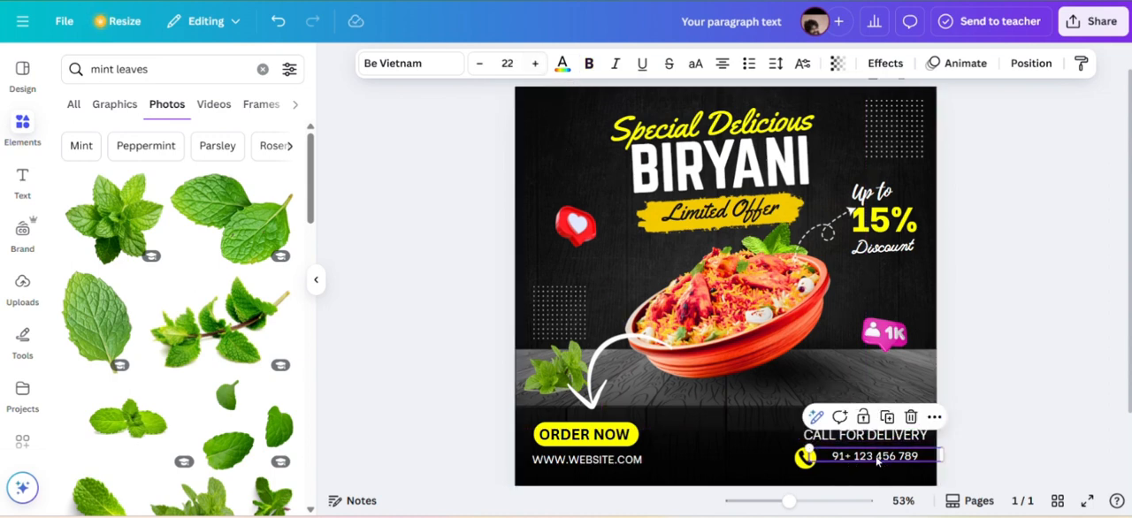
click(537, 63)
click(537, 64)
click(537, 64)
click(1060, 224)
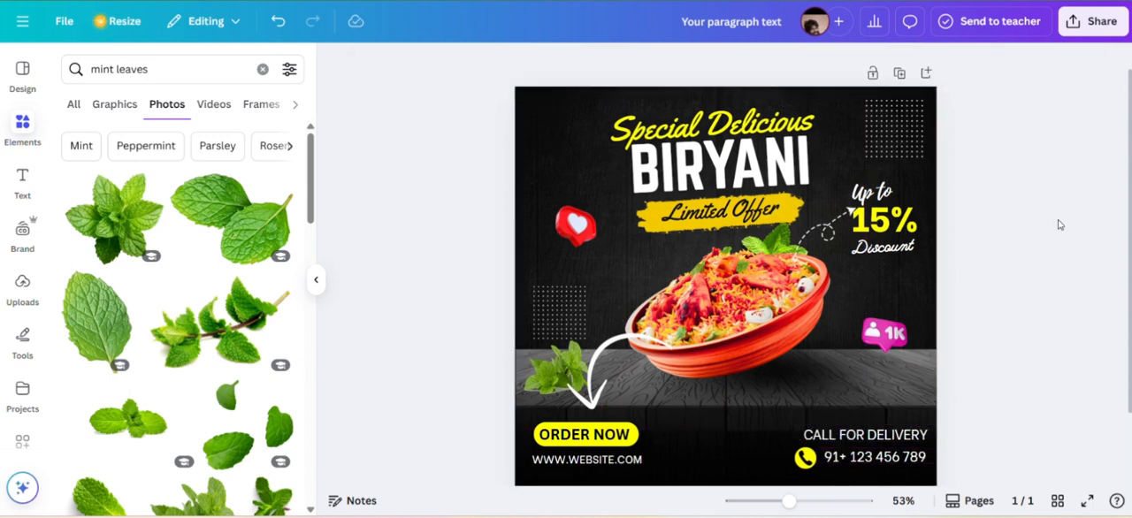
Search the elements for "outilne leave" and add the leafy branch outline graphic to the poster.
click(261, 68)
click(163, 69)
text(OUT)
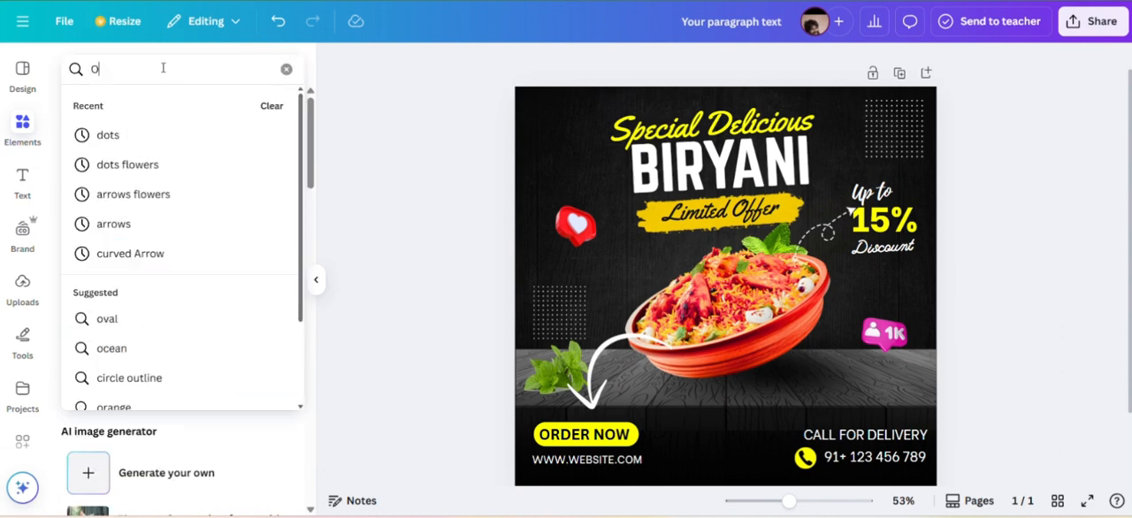
key(BackSpace)
key(BackSpace)
key(BackSpace)
text(outilne)
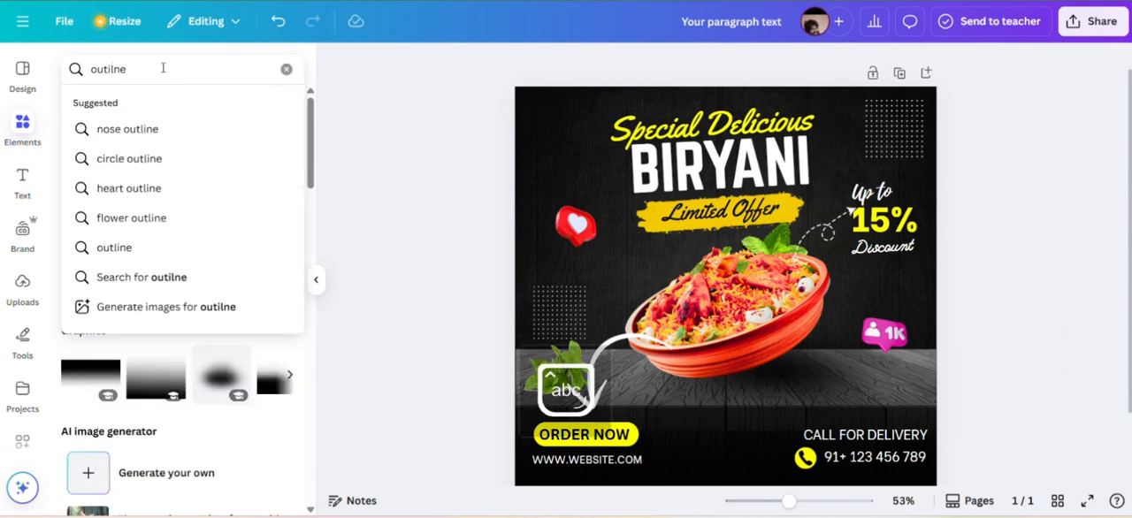
text( leave)
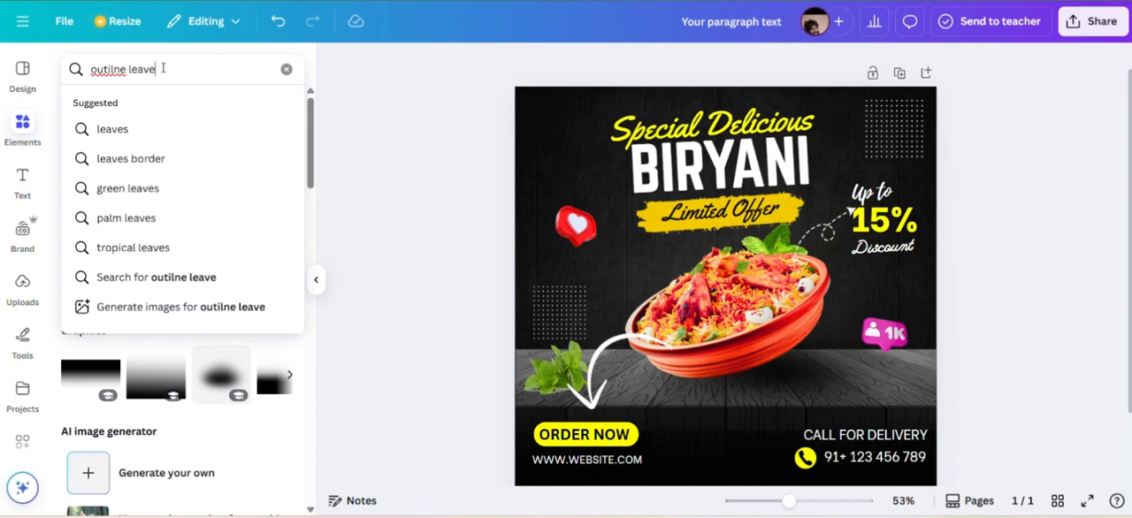
key(Return)
click(89, 270)
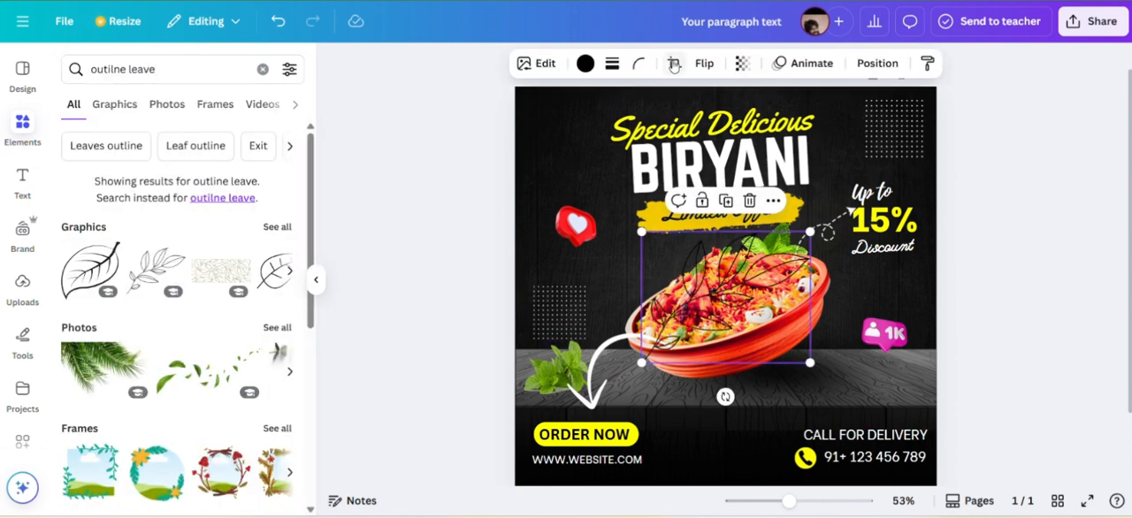
Flip the leafy branch outline horizontally, then shrink and place it over the bowl's upper-left edge.
click(704, 63)
click(690, 102)
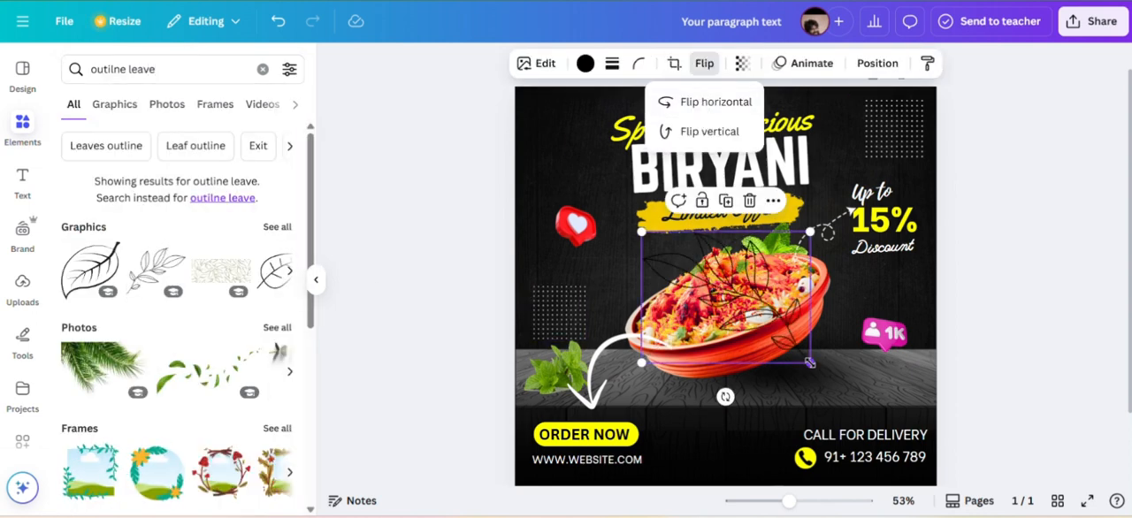
drag(810, 362, 727, 297)
drag(697, 262, 682, 289)
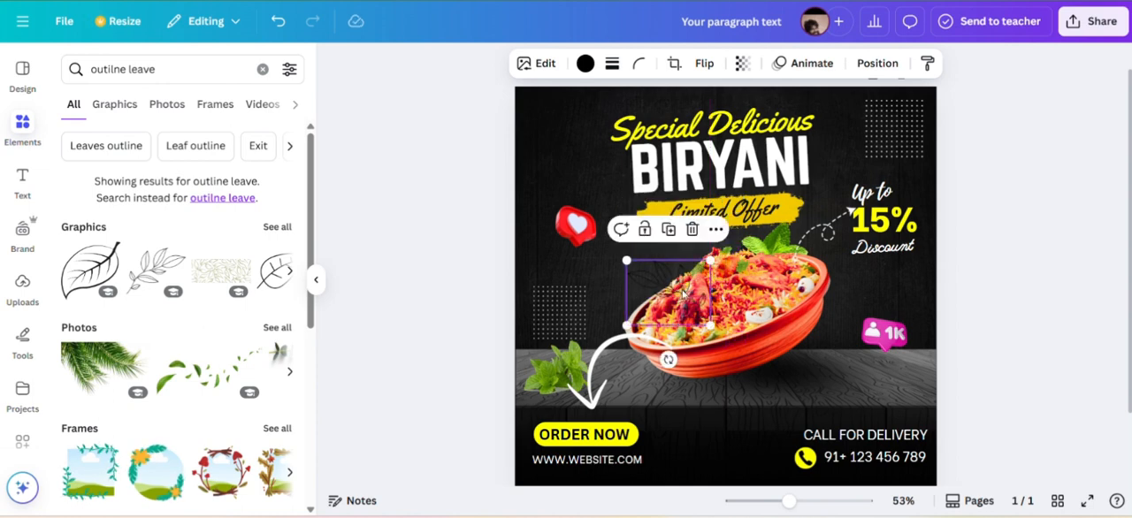
Recolor the leafy branch outline white and send it backward behind the biryani bowl.
click(585, 63)
click(125, 212)
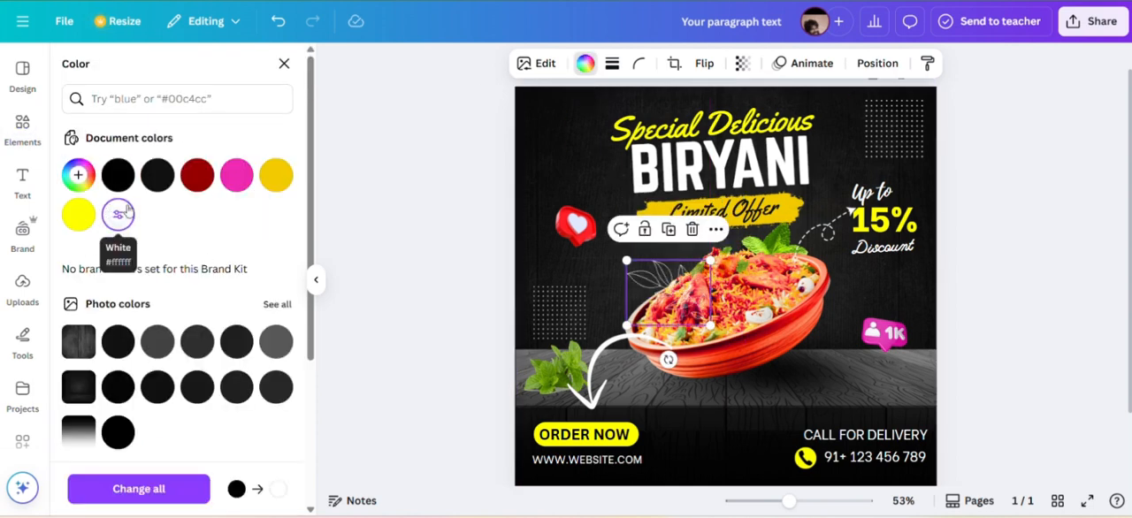
click(716, 229)
mouse_move(734, 432)
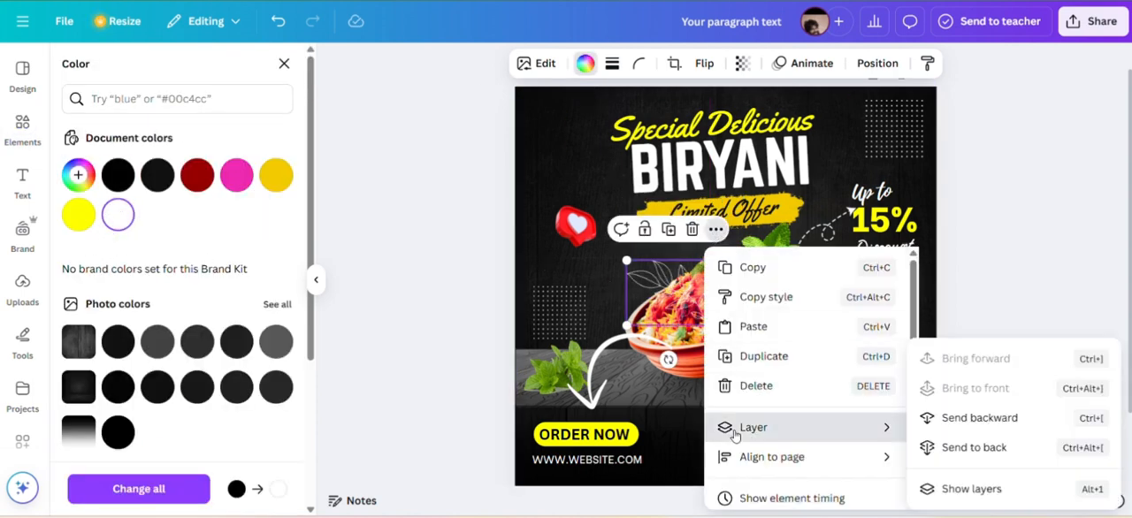
click(964, 417)
Nudge the Special Delicious text, the BIRYANI title and the Limited Offer banner slightly upward.
click(749, 126)
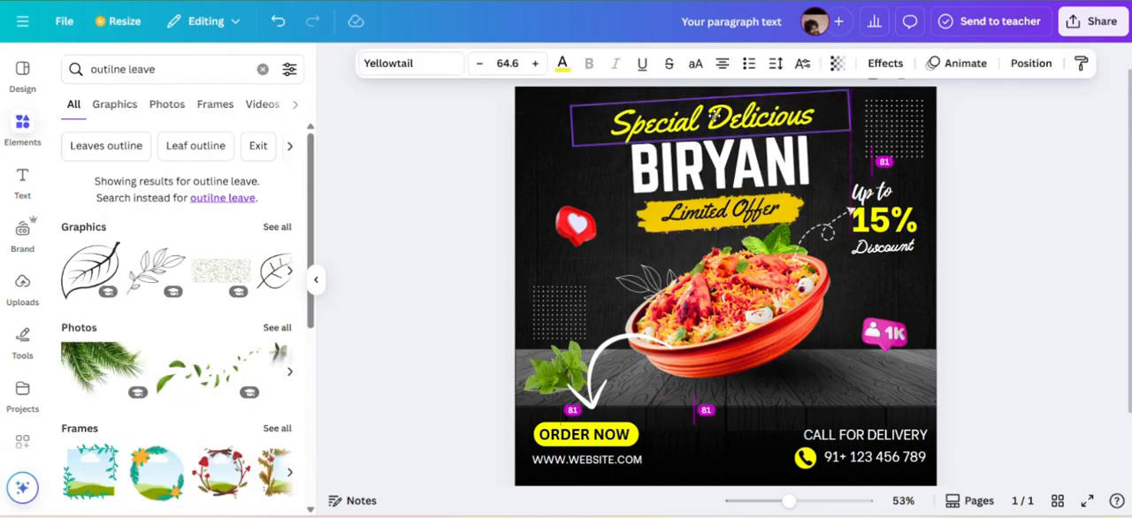
drag(776, 167, 772, 156)
drag(783, 216, 770, 201)
Delete the dot grid above the discount text and shrink the dashed arrow pointing to 15%.
click(896, 129)
click(915, 190)
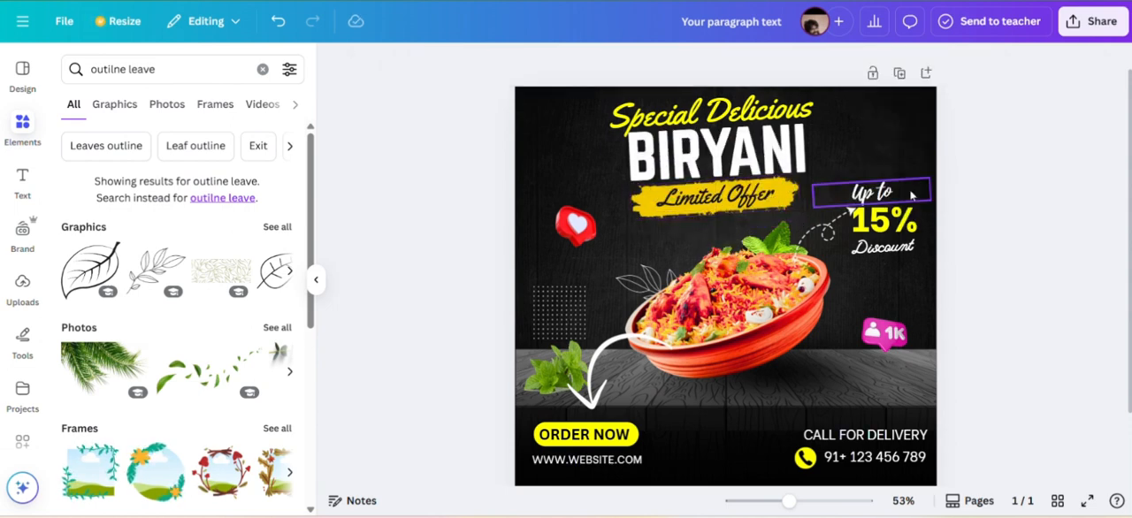
click(830, 235)
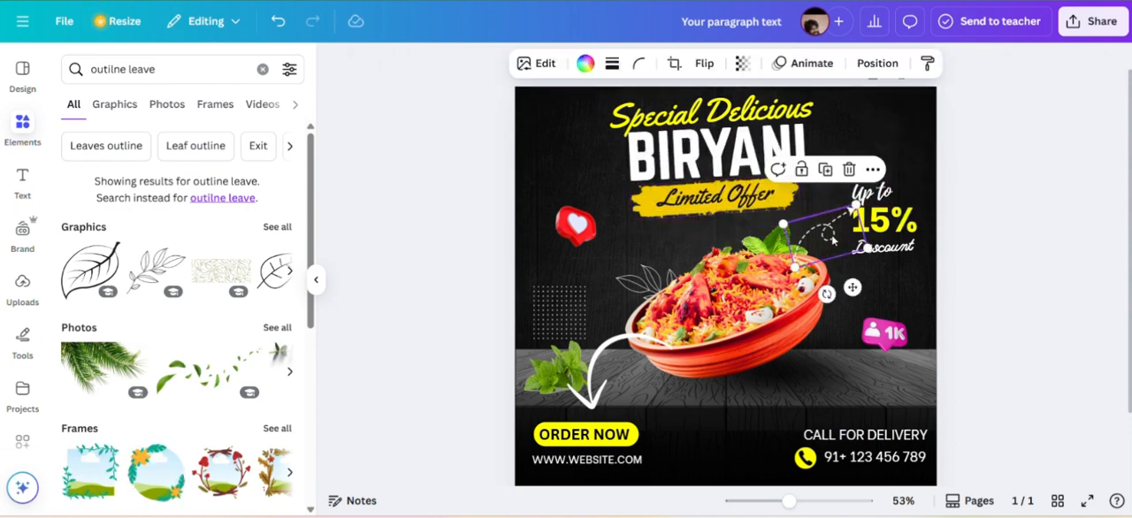
drag(795, 266, 847, 279)
Search the elements for "paper folding".
click(263, 69)
text(pa)
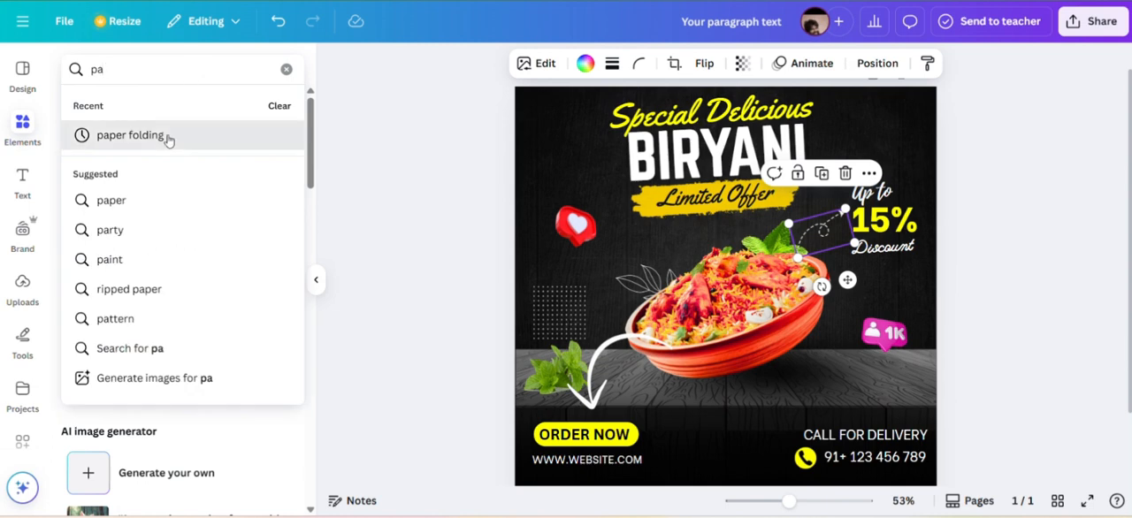
click(168, 140)
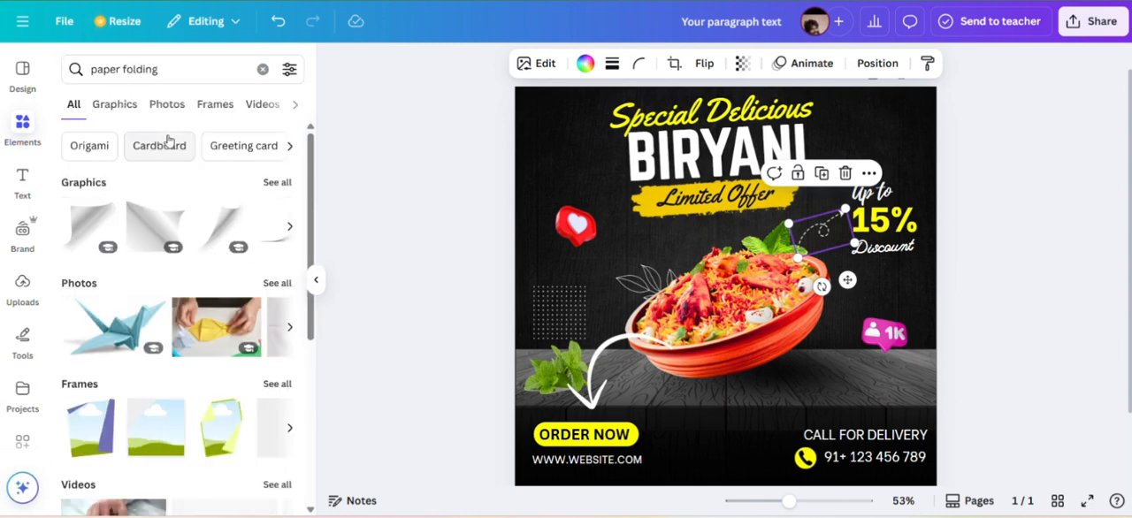
Try the second page-curl graphic rotated and shrunk in the poster's top-right corner, and delete it.
click(144, 228)
drag(720, 291, 838, 159)
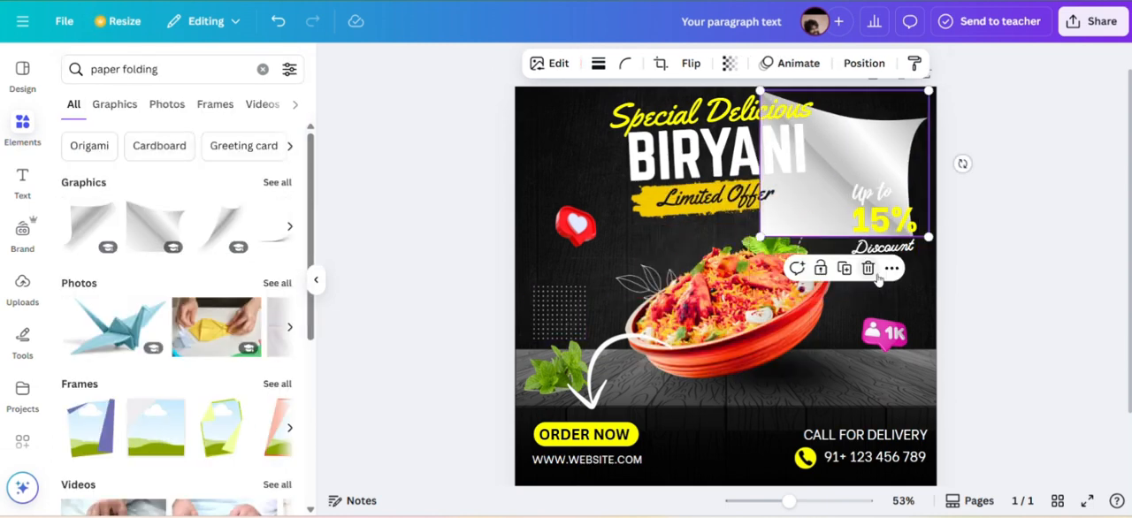
drag(962, 163, 783, 177)
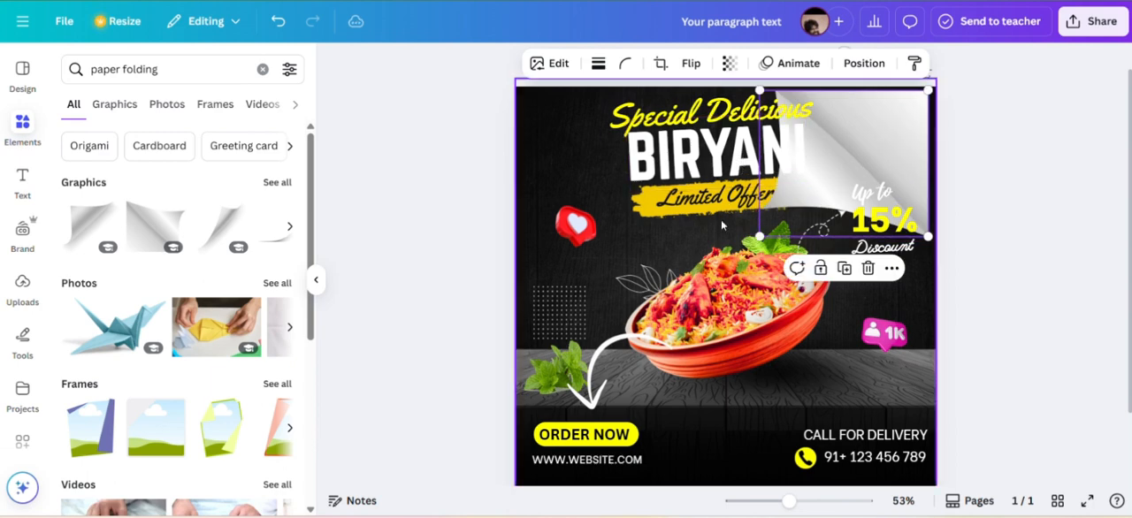
drag(759, 237, 845, 172)
drag(911, 129, 917, 119)
click(1000, 107)
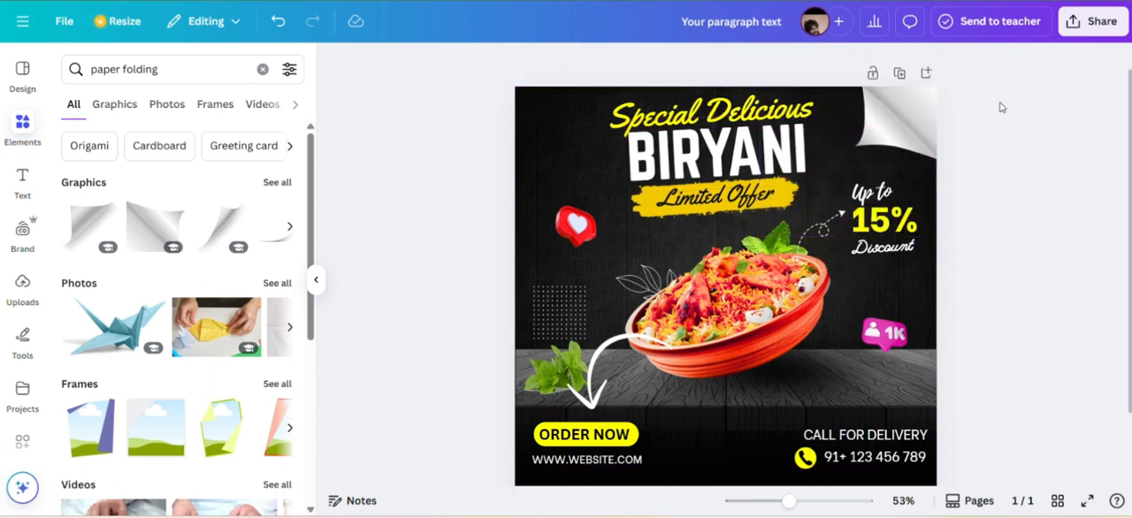
click(919, 146)
key(Delete)
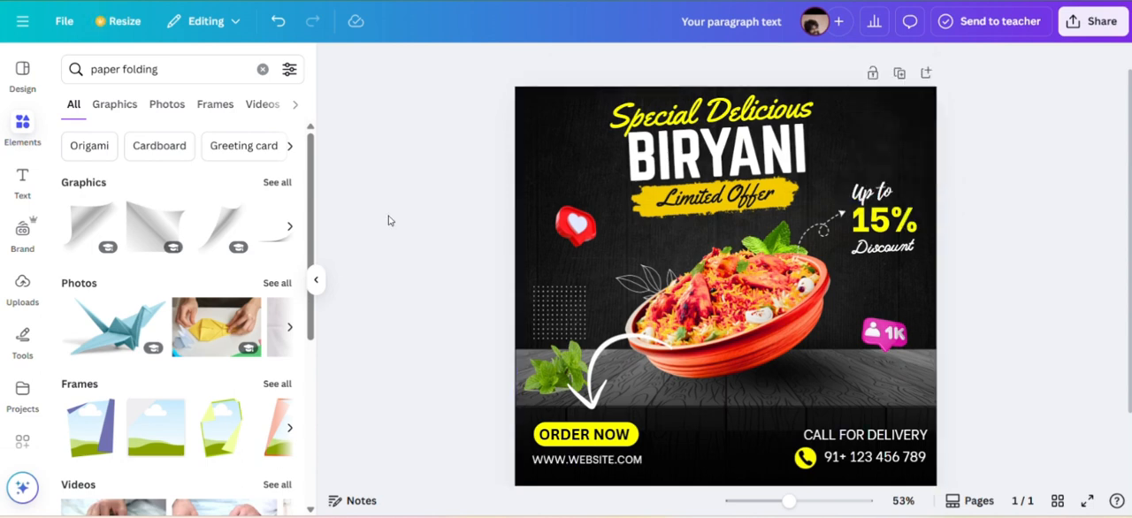
Try the first page-curl graphic above the discount text and delete it.
click(81, 235)
drag(556, 453, 814, 214)
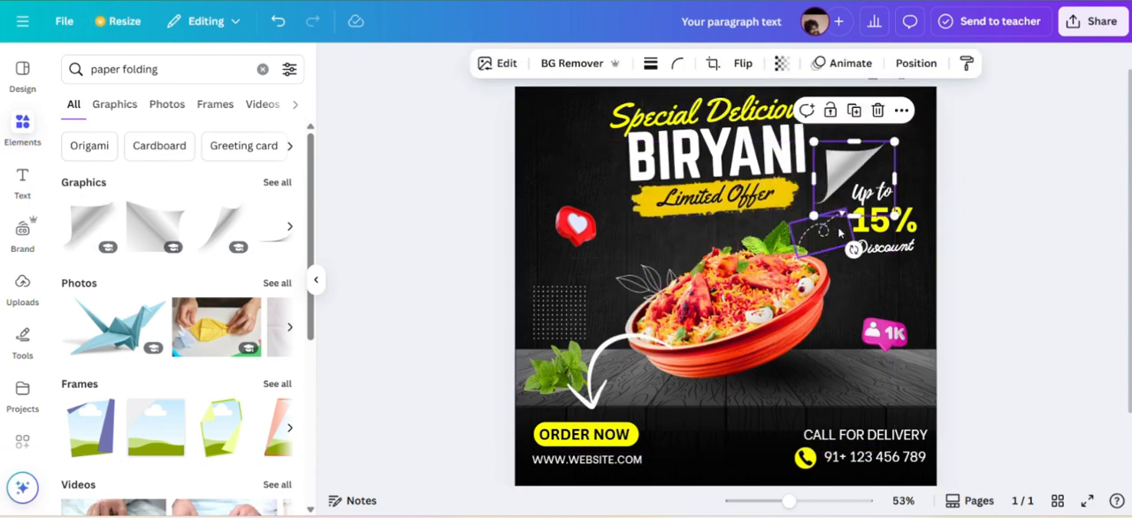
click(877, 113)
Add the grey page-curl graphic from the full paper folding graphics results, shrink it and fit it into the poster's top-right corner.
click(277, 182)
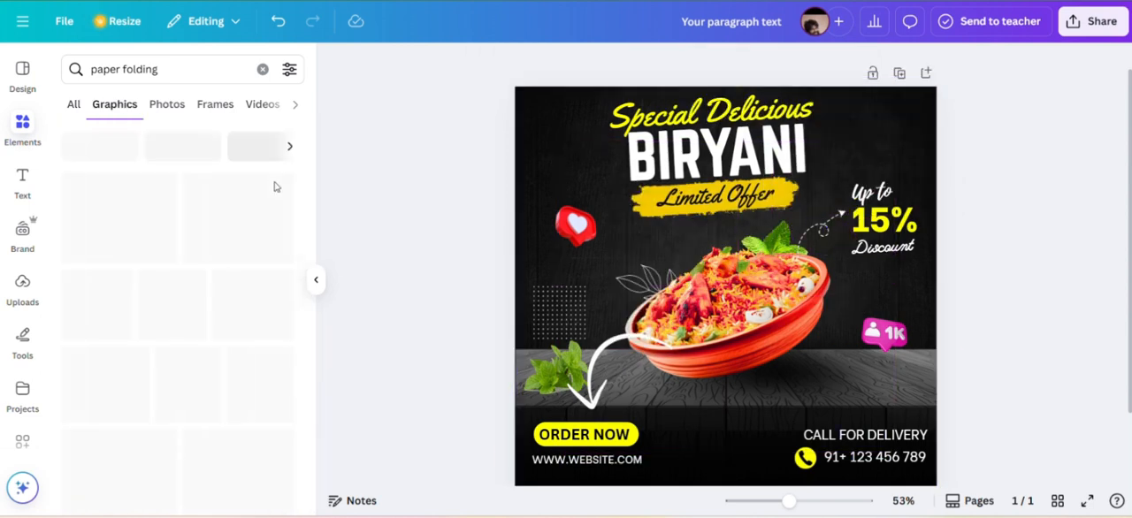
click(123, 370)
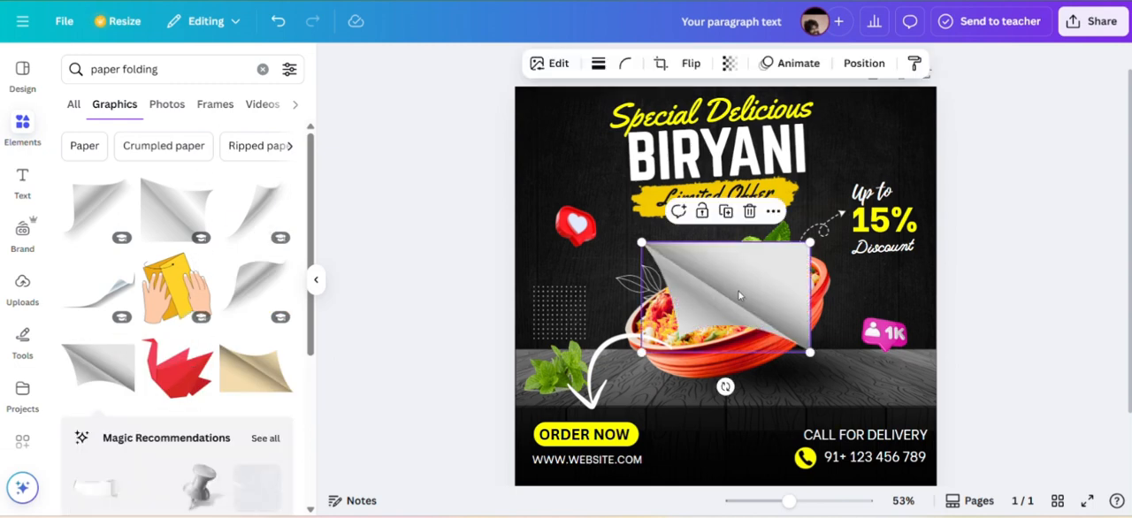
drag(741, 296, 847, 126)
drag(746, 184, 817, 139)
drag(877, 114, 900, 122)
drag(836, 151, 857, 140)
click(1022, 134)
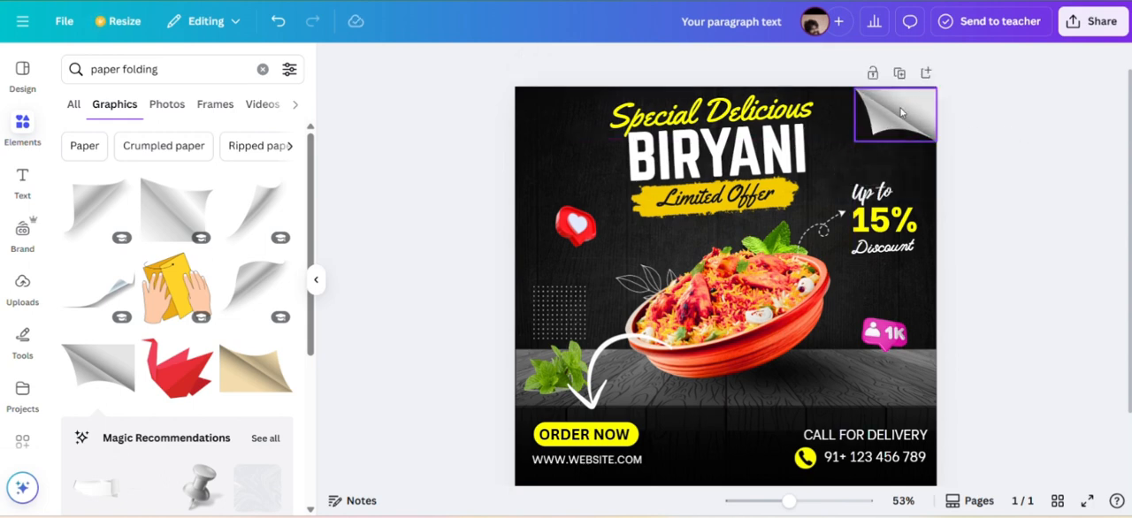
click(901, 112)
click(1005, 137)
click(906, 113)
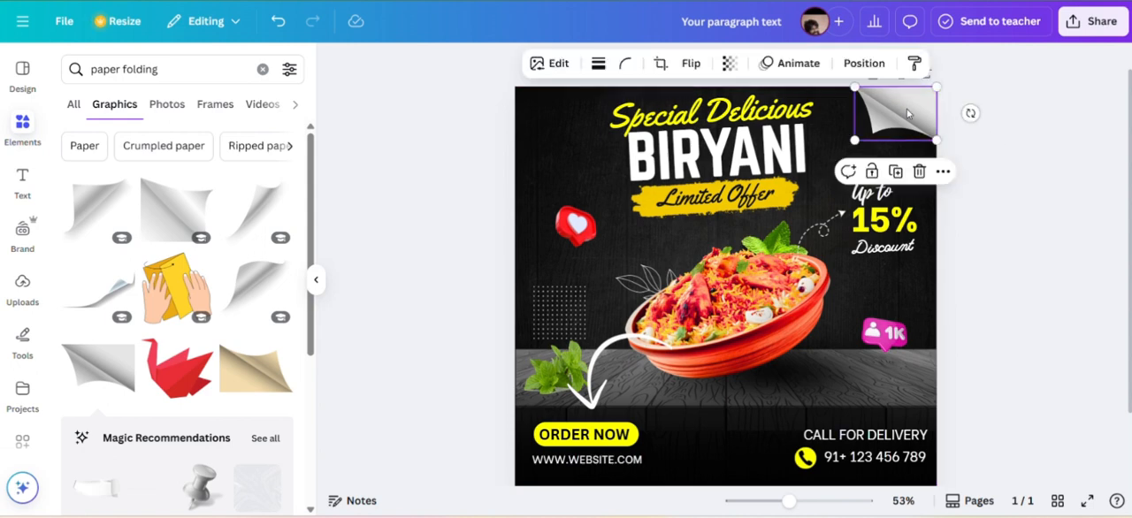
click(1065, 168)
click(904, 119)
click(1029, 224)
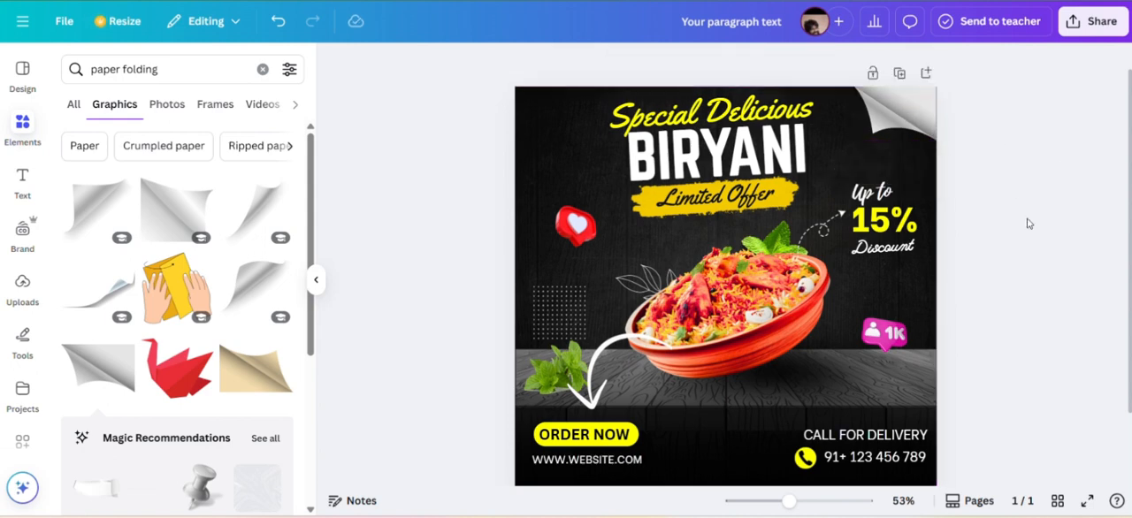